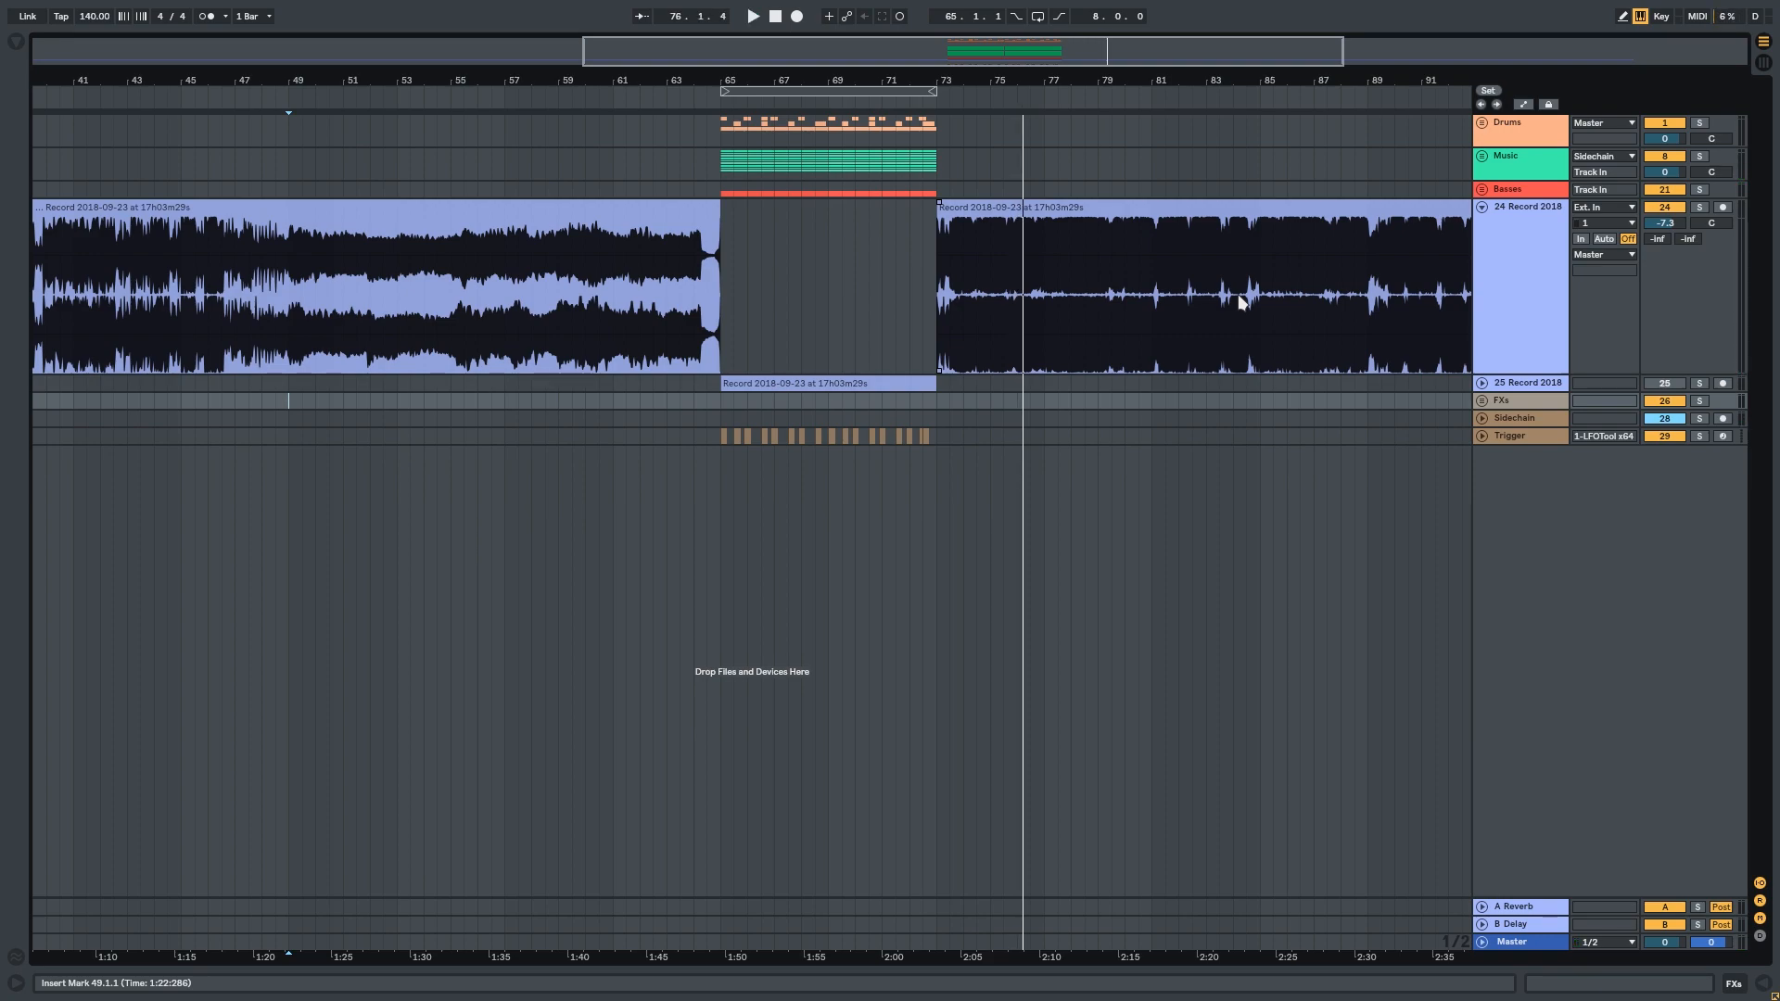
# Unfold the Music group to show its Serum tracks between bars 65 and 73.
pyautogui.click(1482, 157)
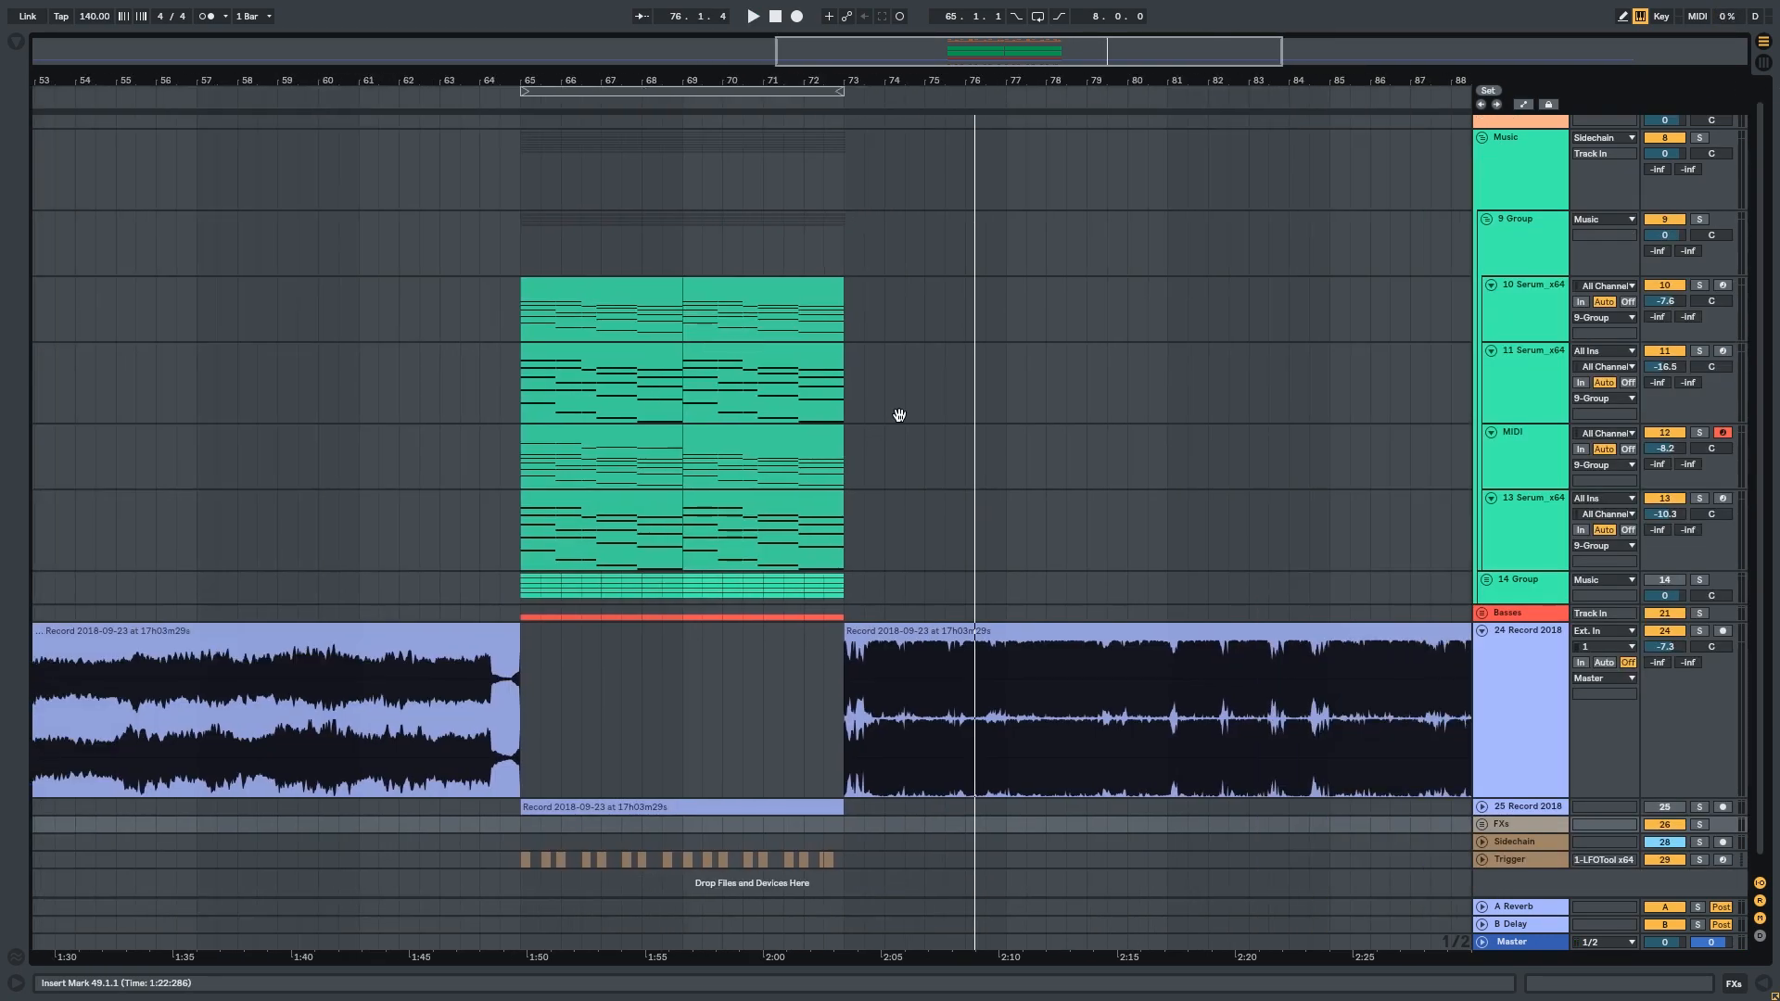
pyautogui.moveTo(898, 413); pyautogui.dragTo(894, 414)
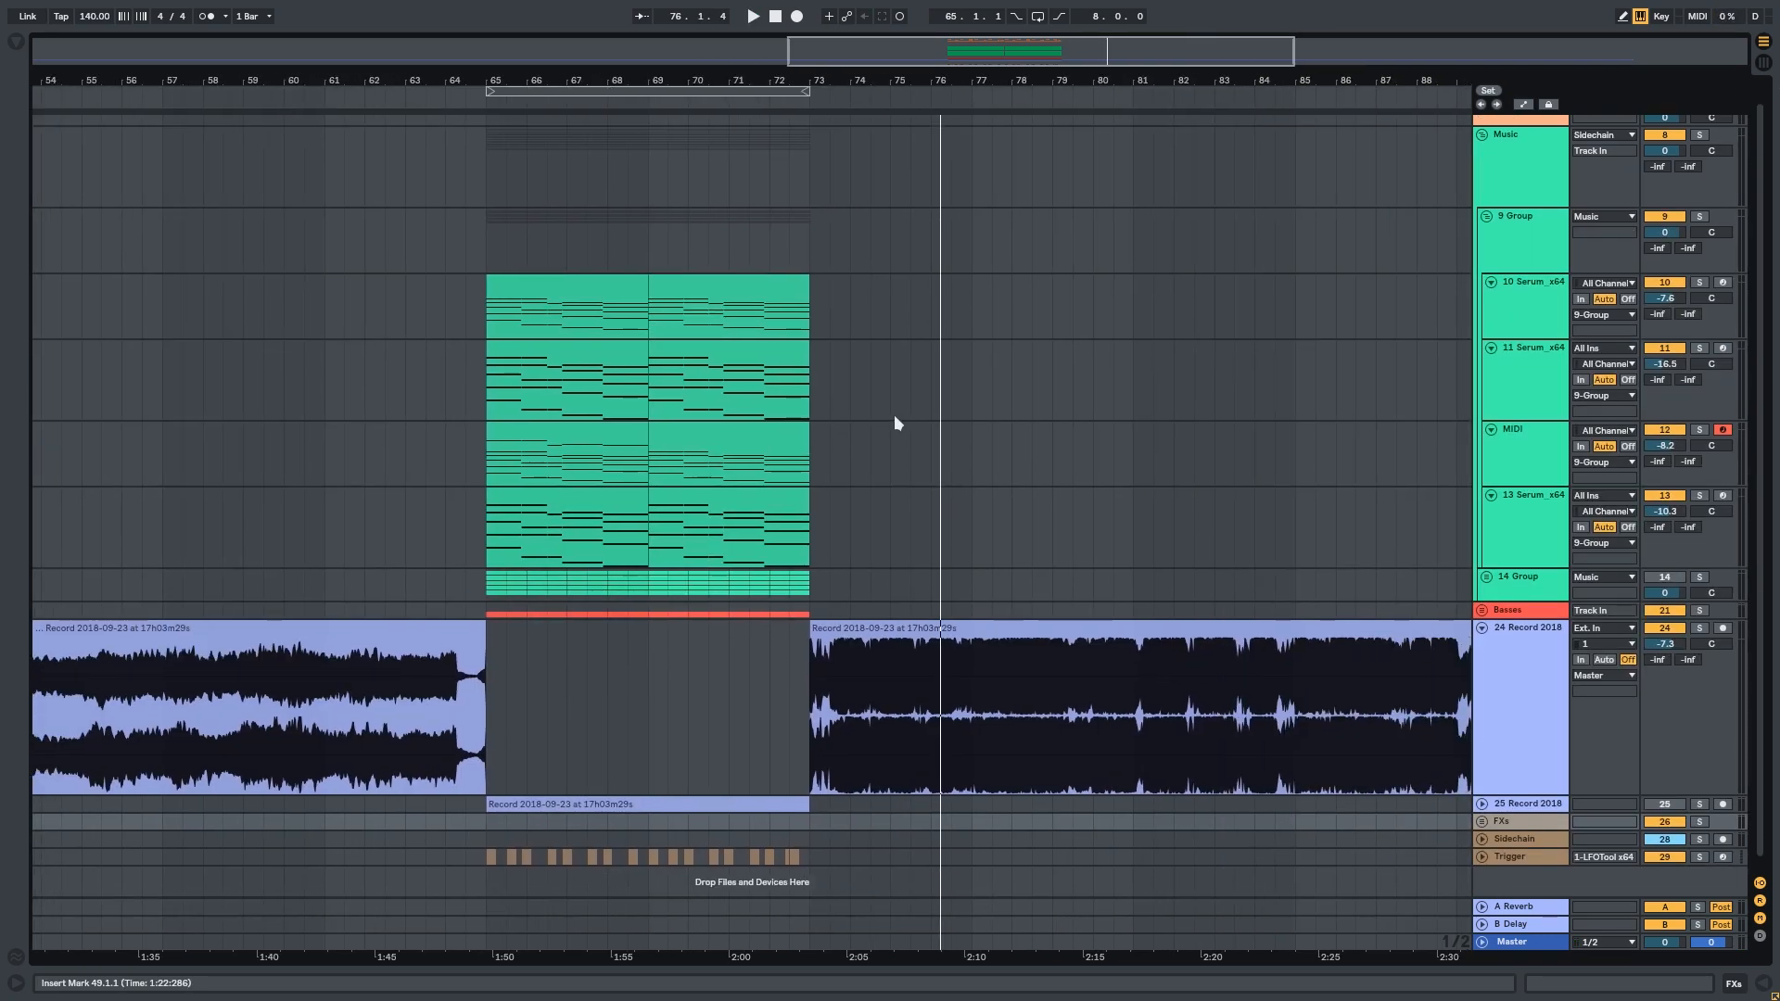
pyautogui.scroll(1, 745, 399)
pyautogui.hscroll(-5, 816, 491)
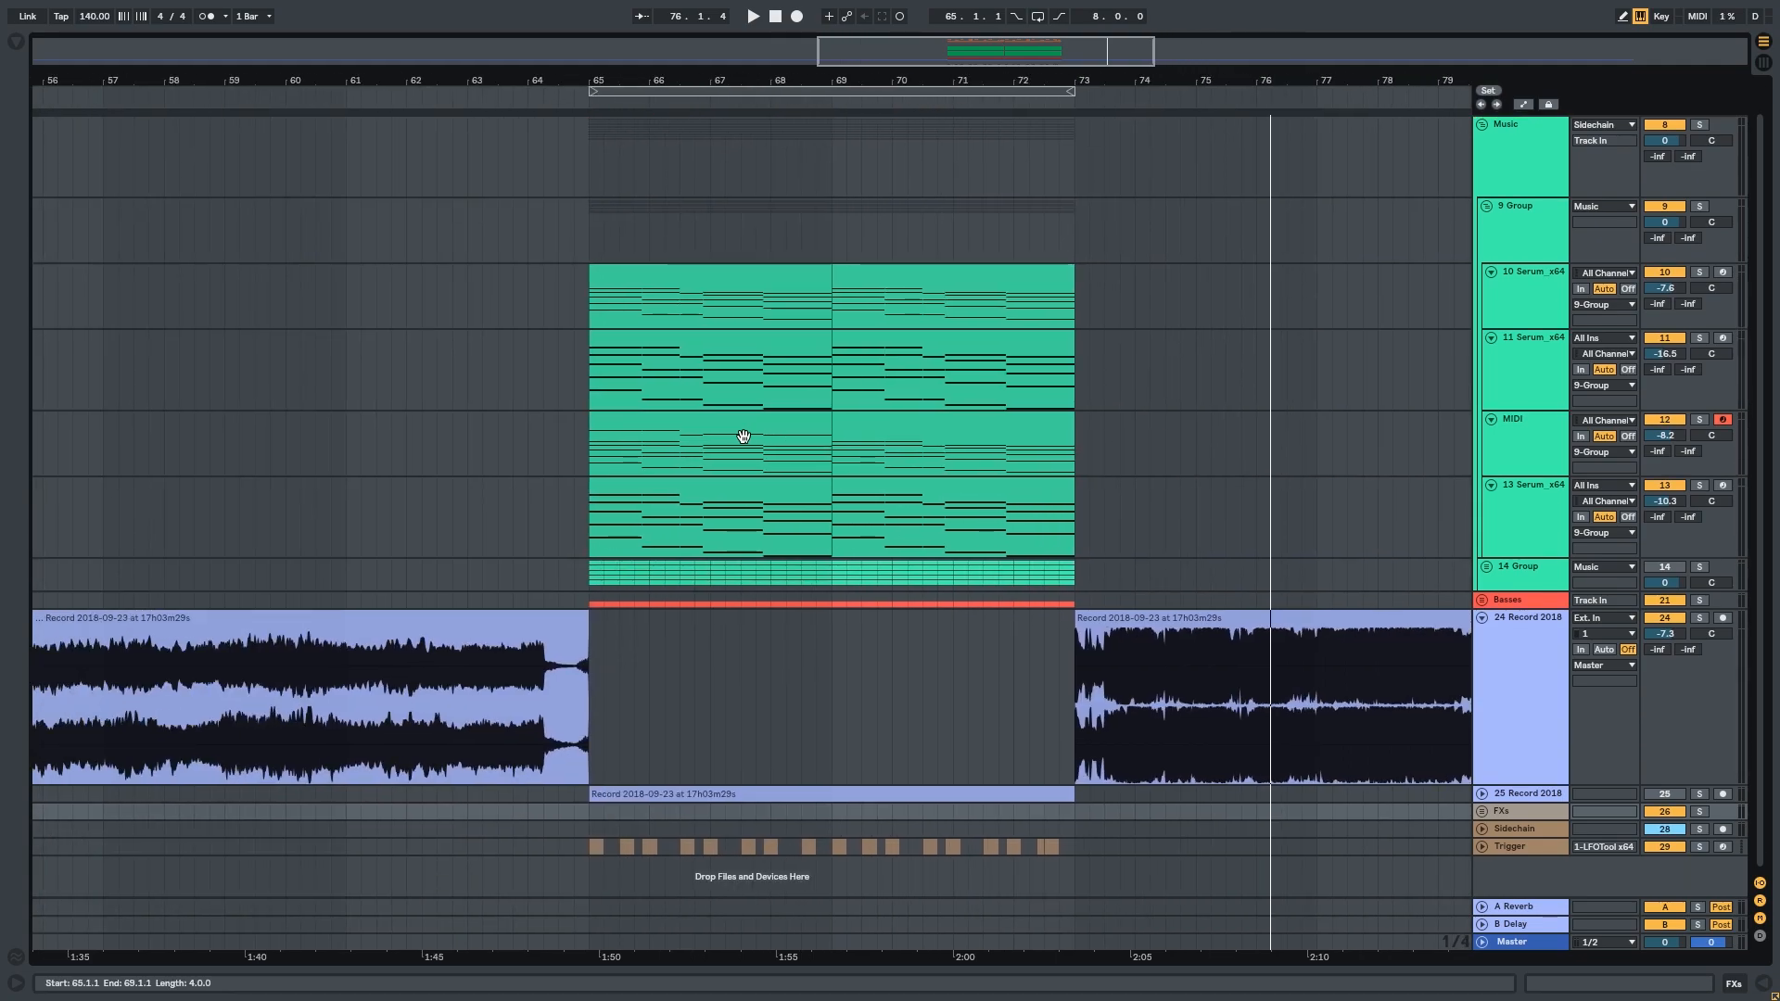
pyautogui.scroll(-3, 486, 543)
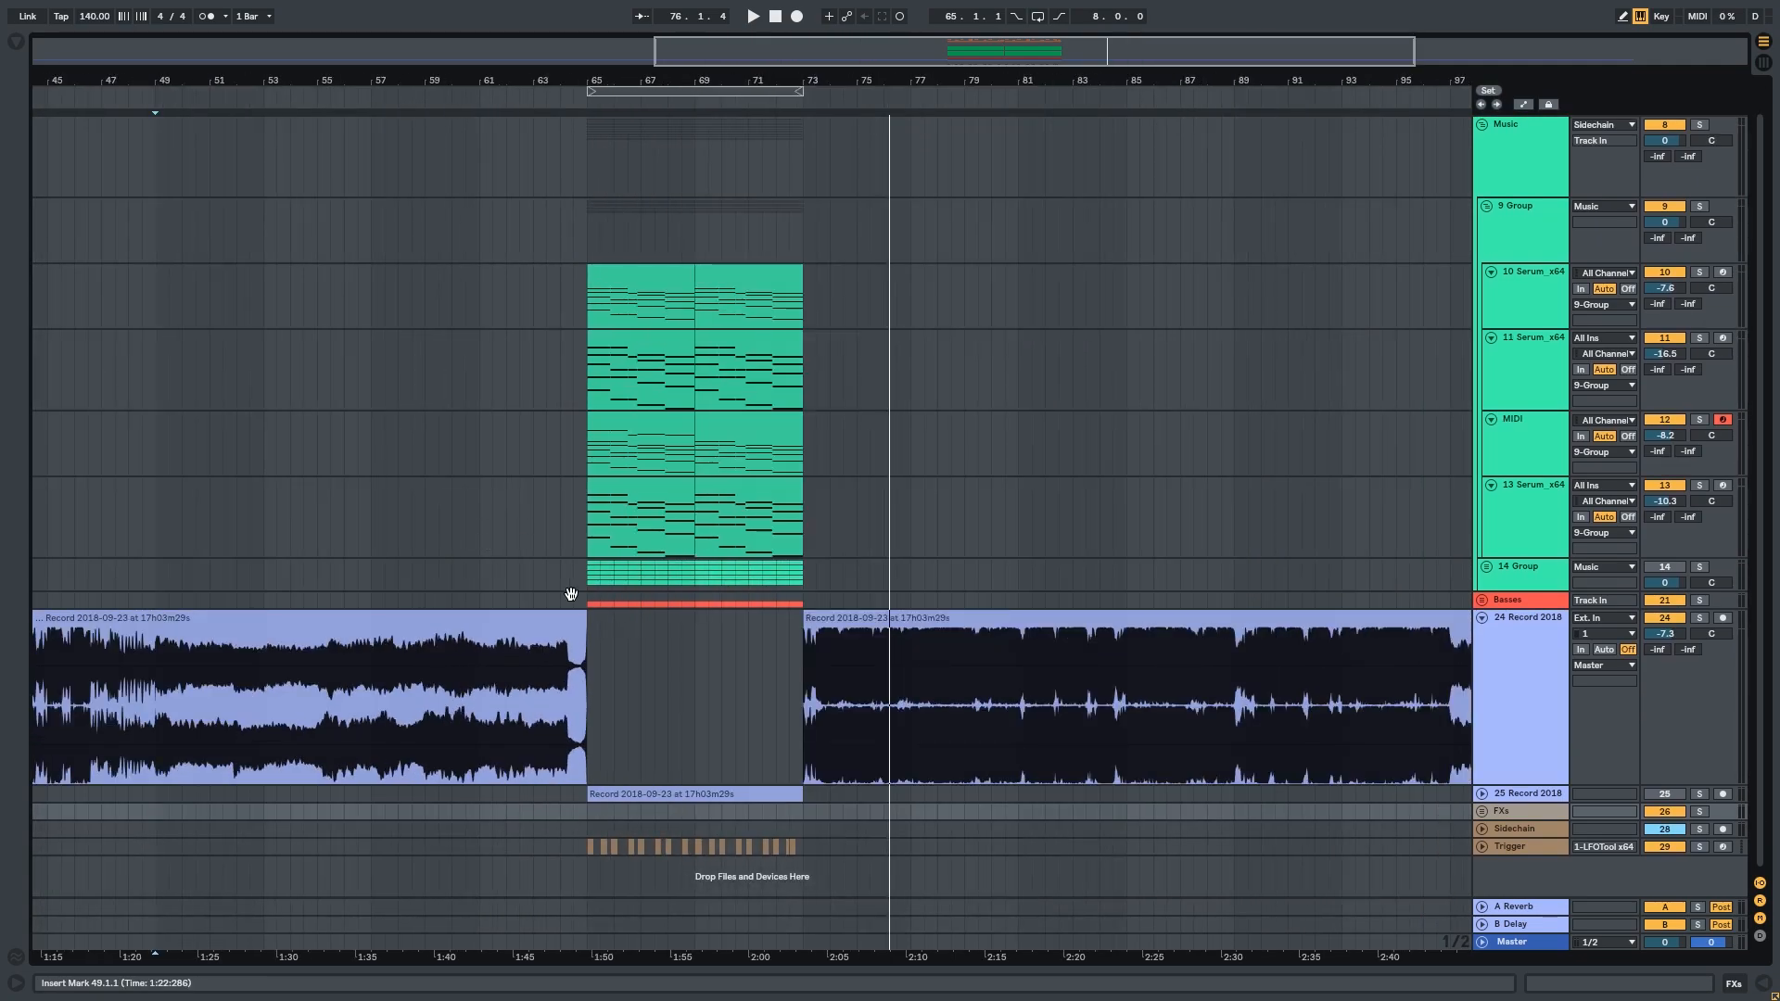
# Show the whole arrangement and select the first recorded clip on track 24.
pyautogui.moveTo(454, 598); pyautogui.dragTo(781, 573)
pyautogui.moveTo(343, 626); pyautogui.dragTo(542, 707)
pyautogui.scroll(-3, 542, 708)
pyautogui.scroll(3, 544, 711)
pyautogui.moveTo(393, 723); pyautogui.dragTo(868, 681)
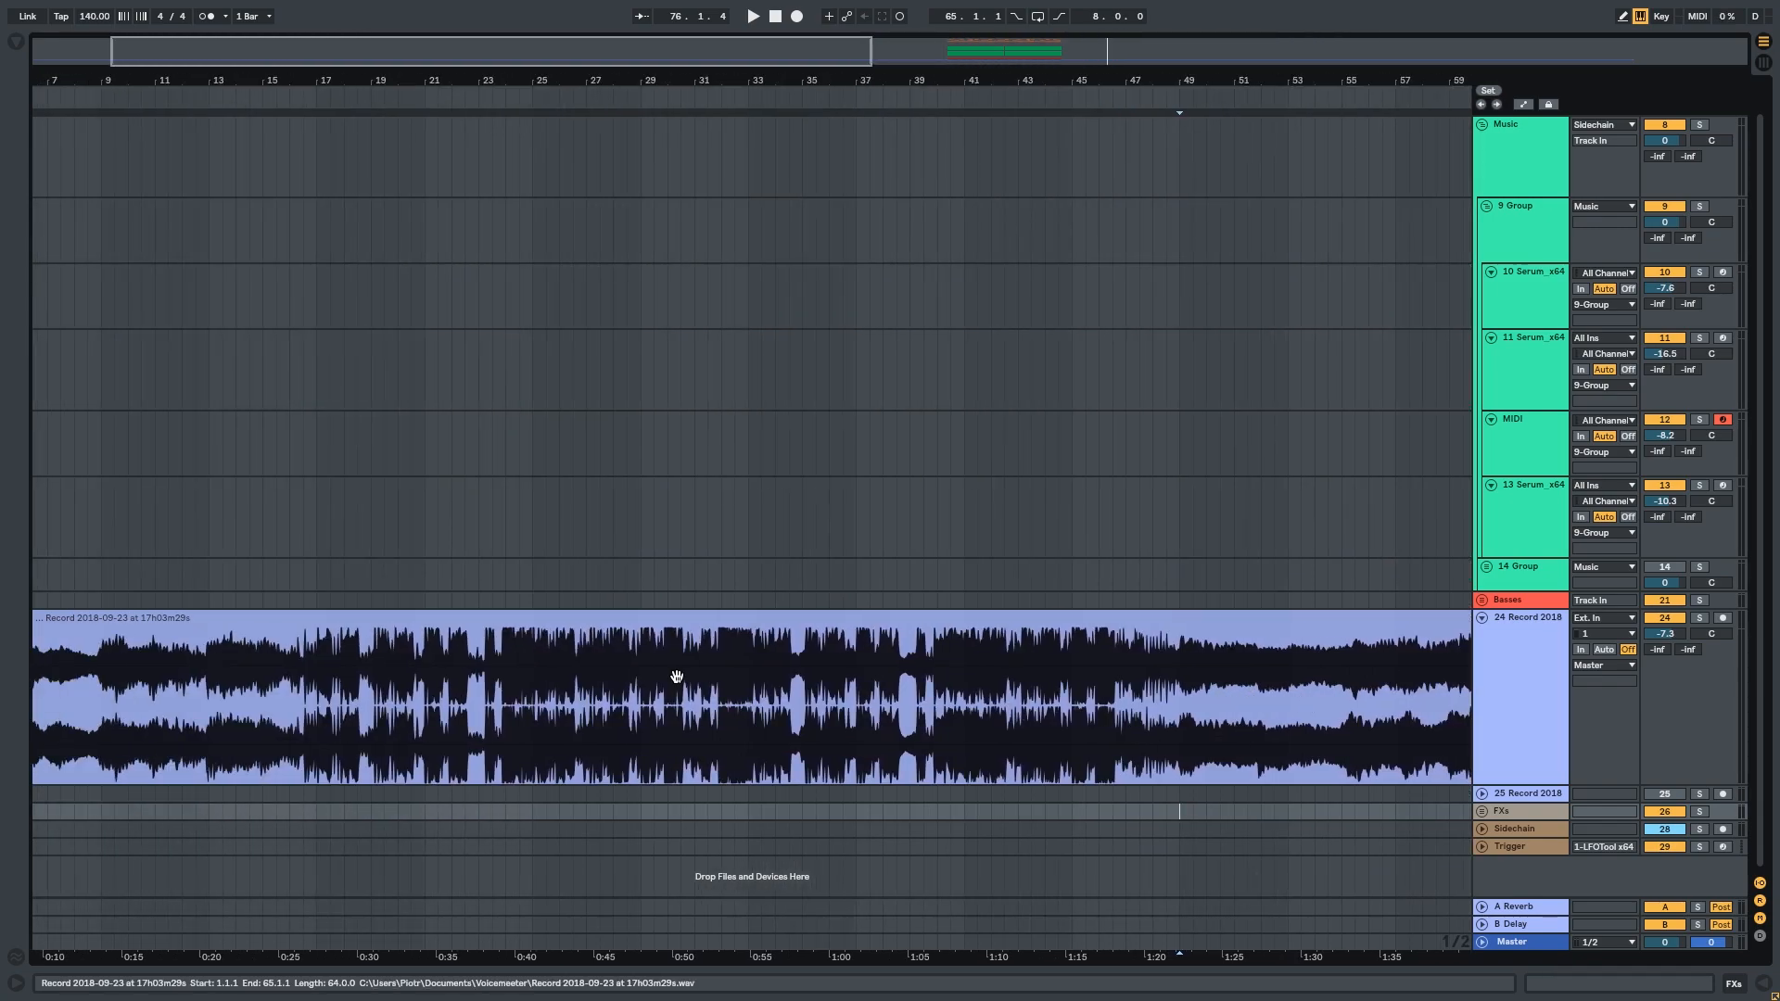
pyautogui.scroll(-3, 371, 684)
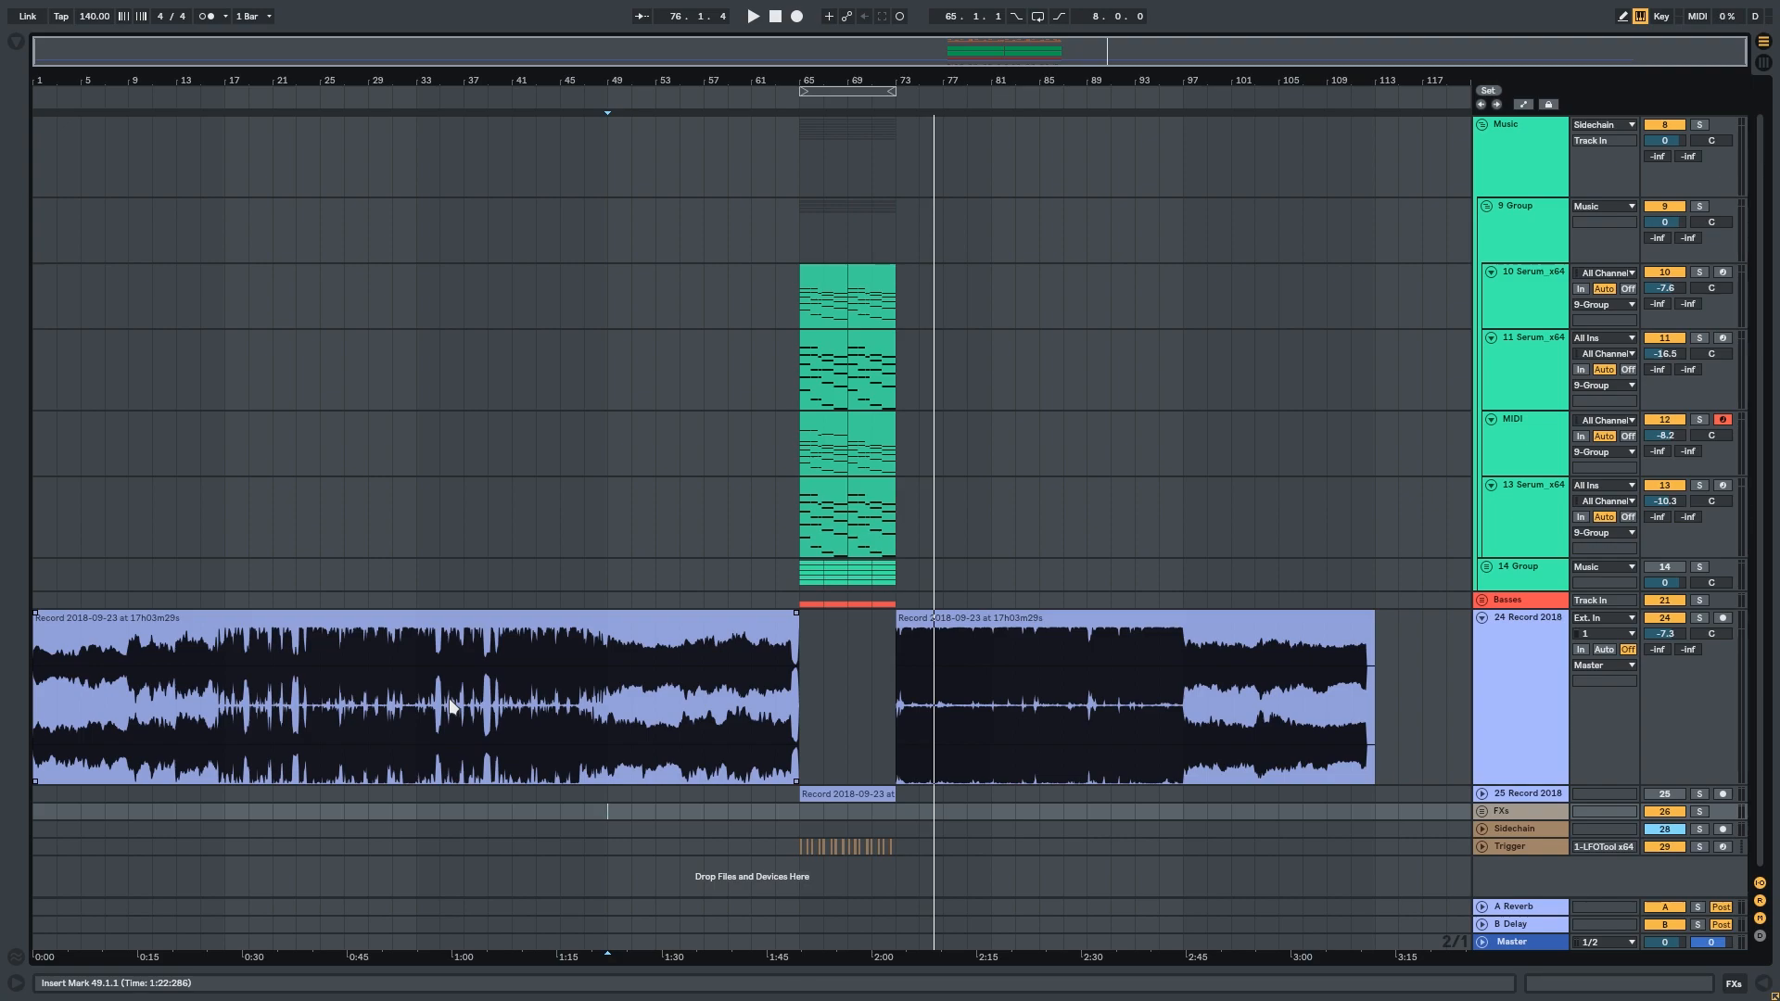
pyautogui.click(590, 766)
pyautogui.click(466, 634)
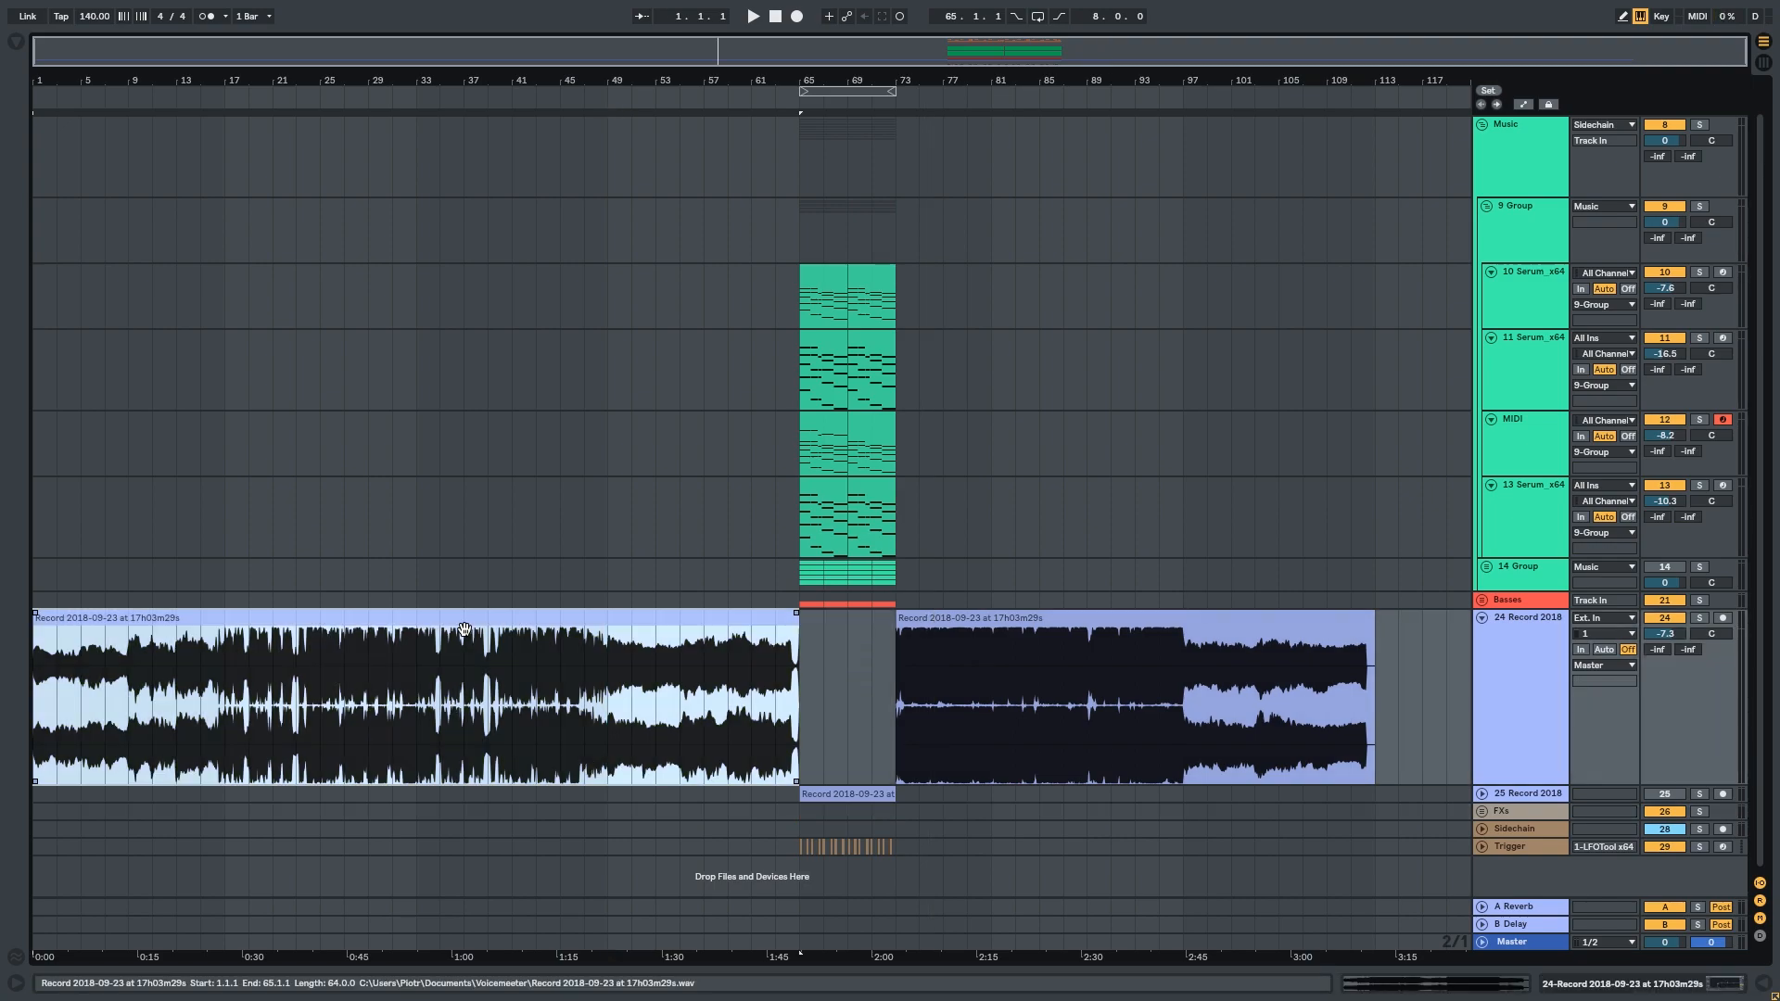
# Switch to the Chrome window showing Instagram and minimise it to reveal VoiceMeeter over the arrangement.
pyautogui.hotkey('alt', 'Tab')
pyautogui.hotkey('alt', 'Tab')
pyautogui.hotkey('alt', 'Tab')
pyautogui.hotkey('alt', 'Tab')
pyautogui.hotkey('alt', 'Tab')
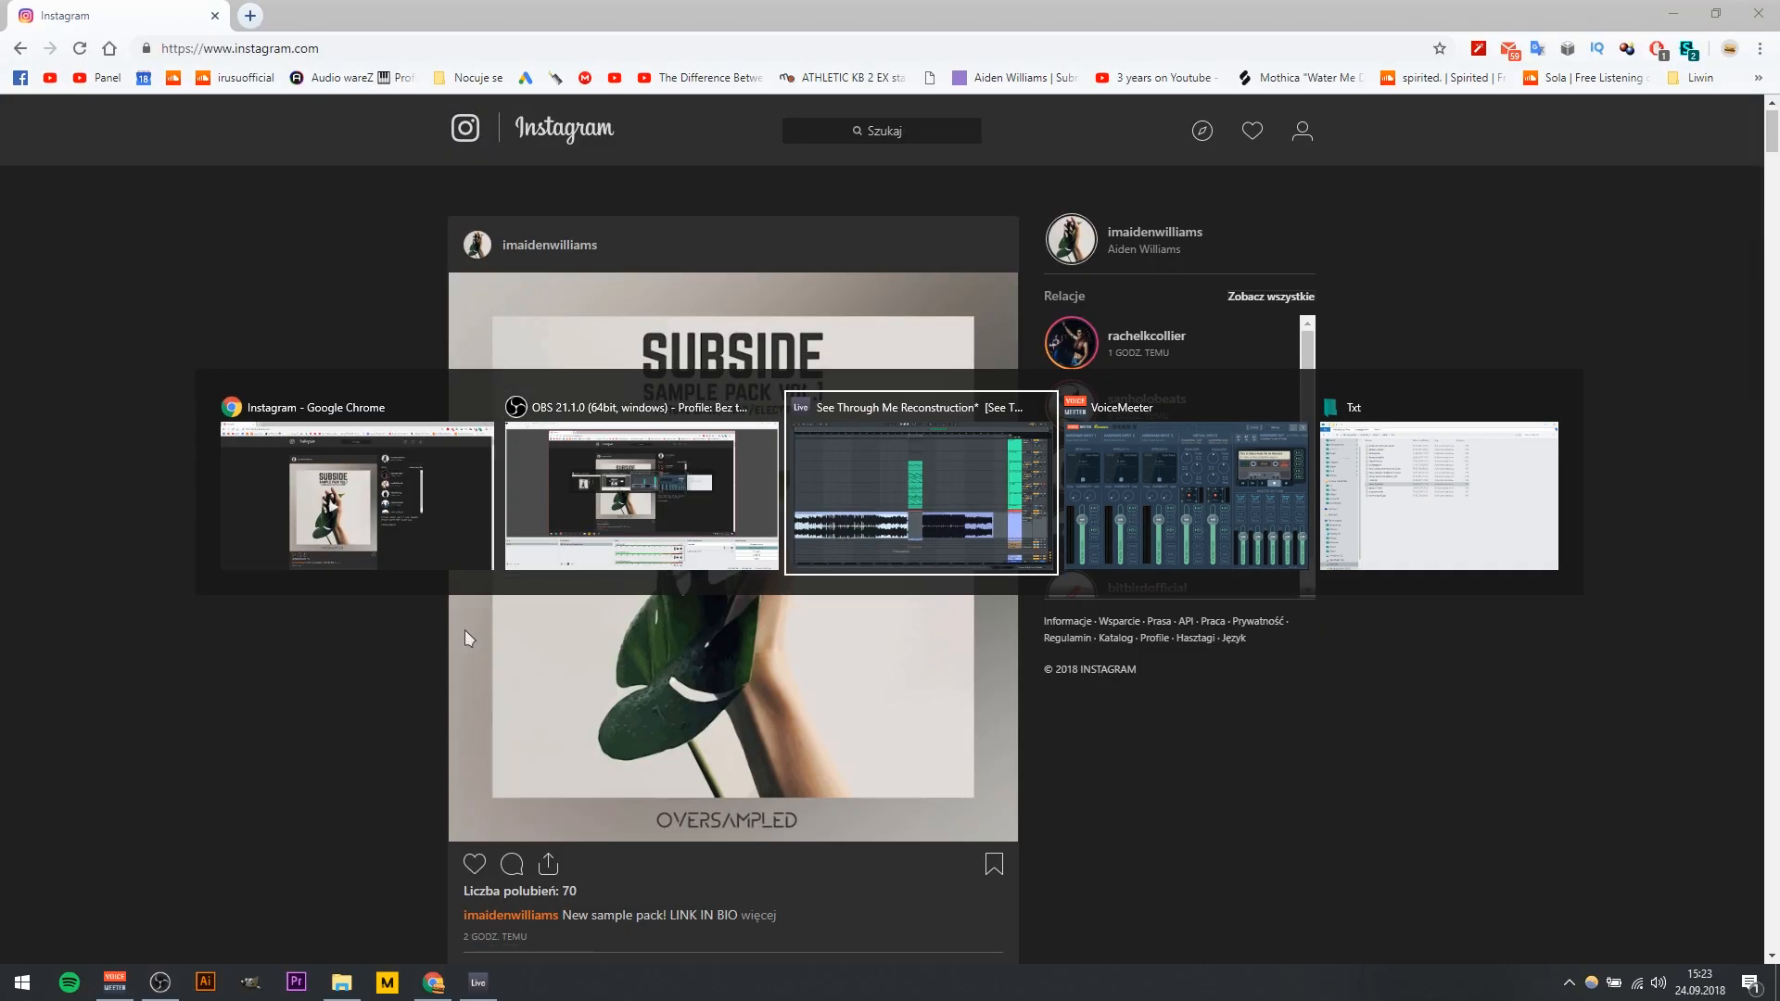
pyautogui.click(1667, 10)
pyautogui.click(1669, 14)
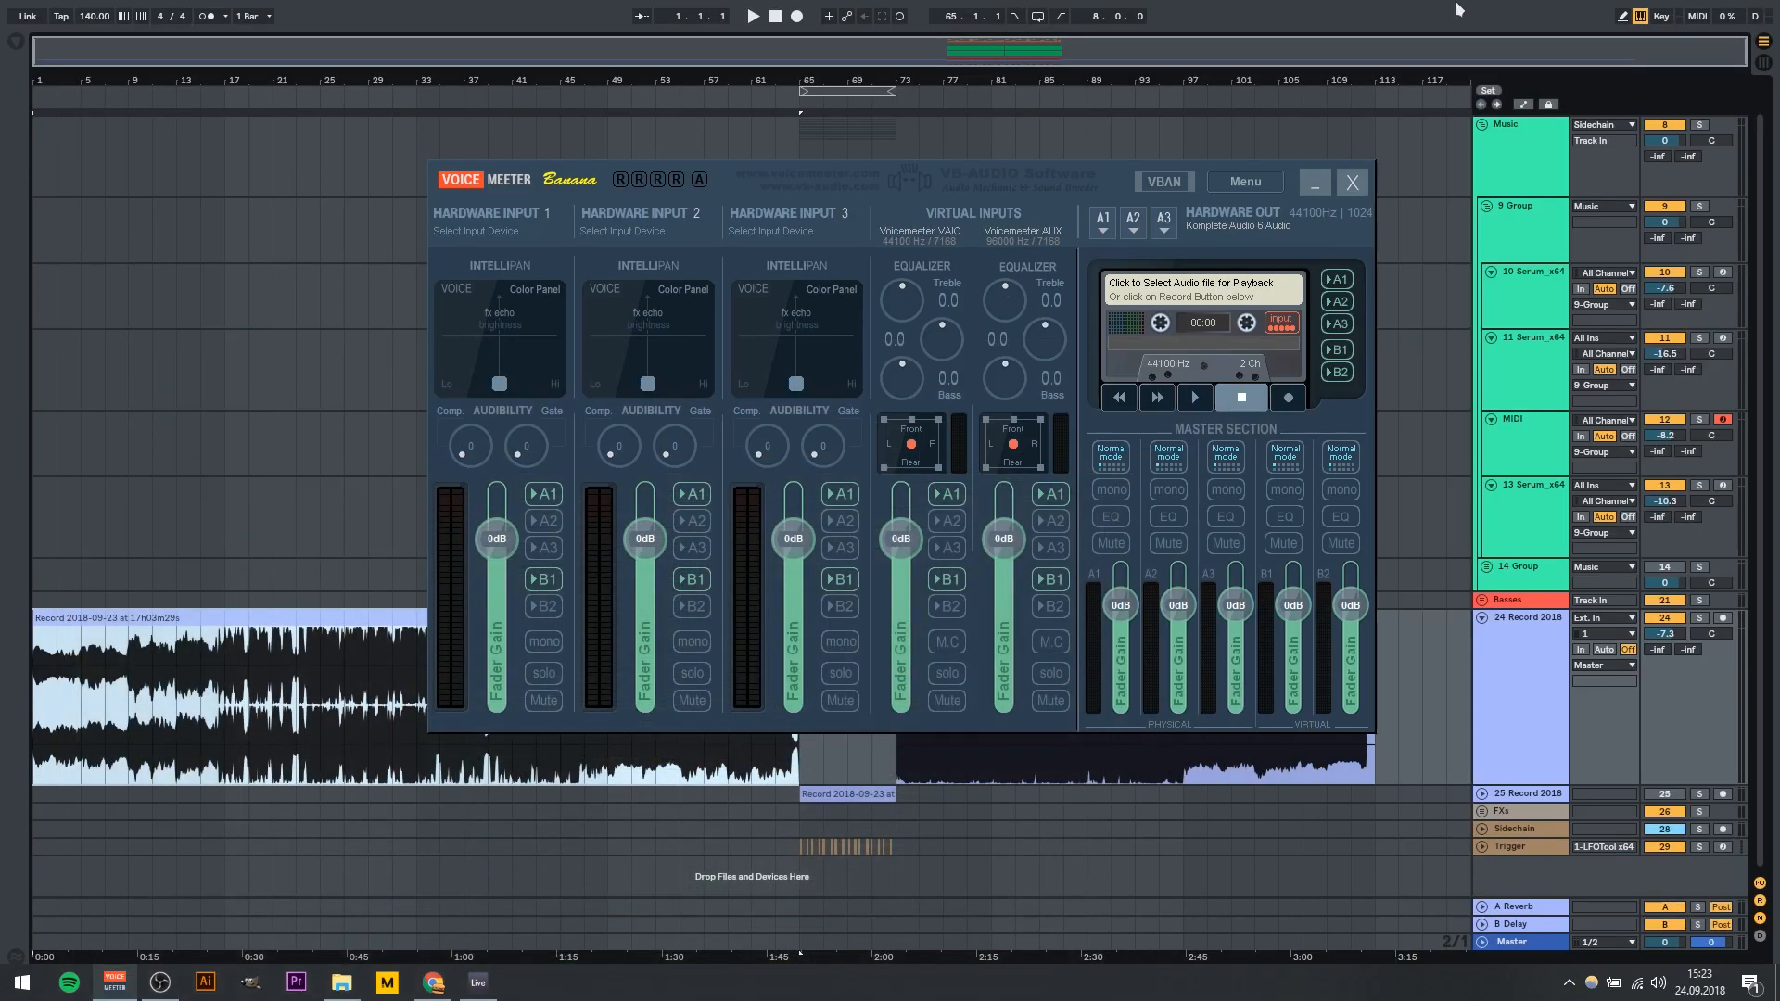
# Switch between the Ableton Live project and VoiceMeeter, and place the VoiceMeeter window over the arrangement.
pyautogui.hotkey('alt', 'Tab')
pyautogui.hotkey('alt', 'Tab')
pyautogui.hotkey('alt', 'Tab')
pyautogui.hotkey('alt', 'Tab')
pyautogui.hotkey('alt', 'Tab')
pyautogui.hotkey('alt', 'Tab')
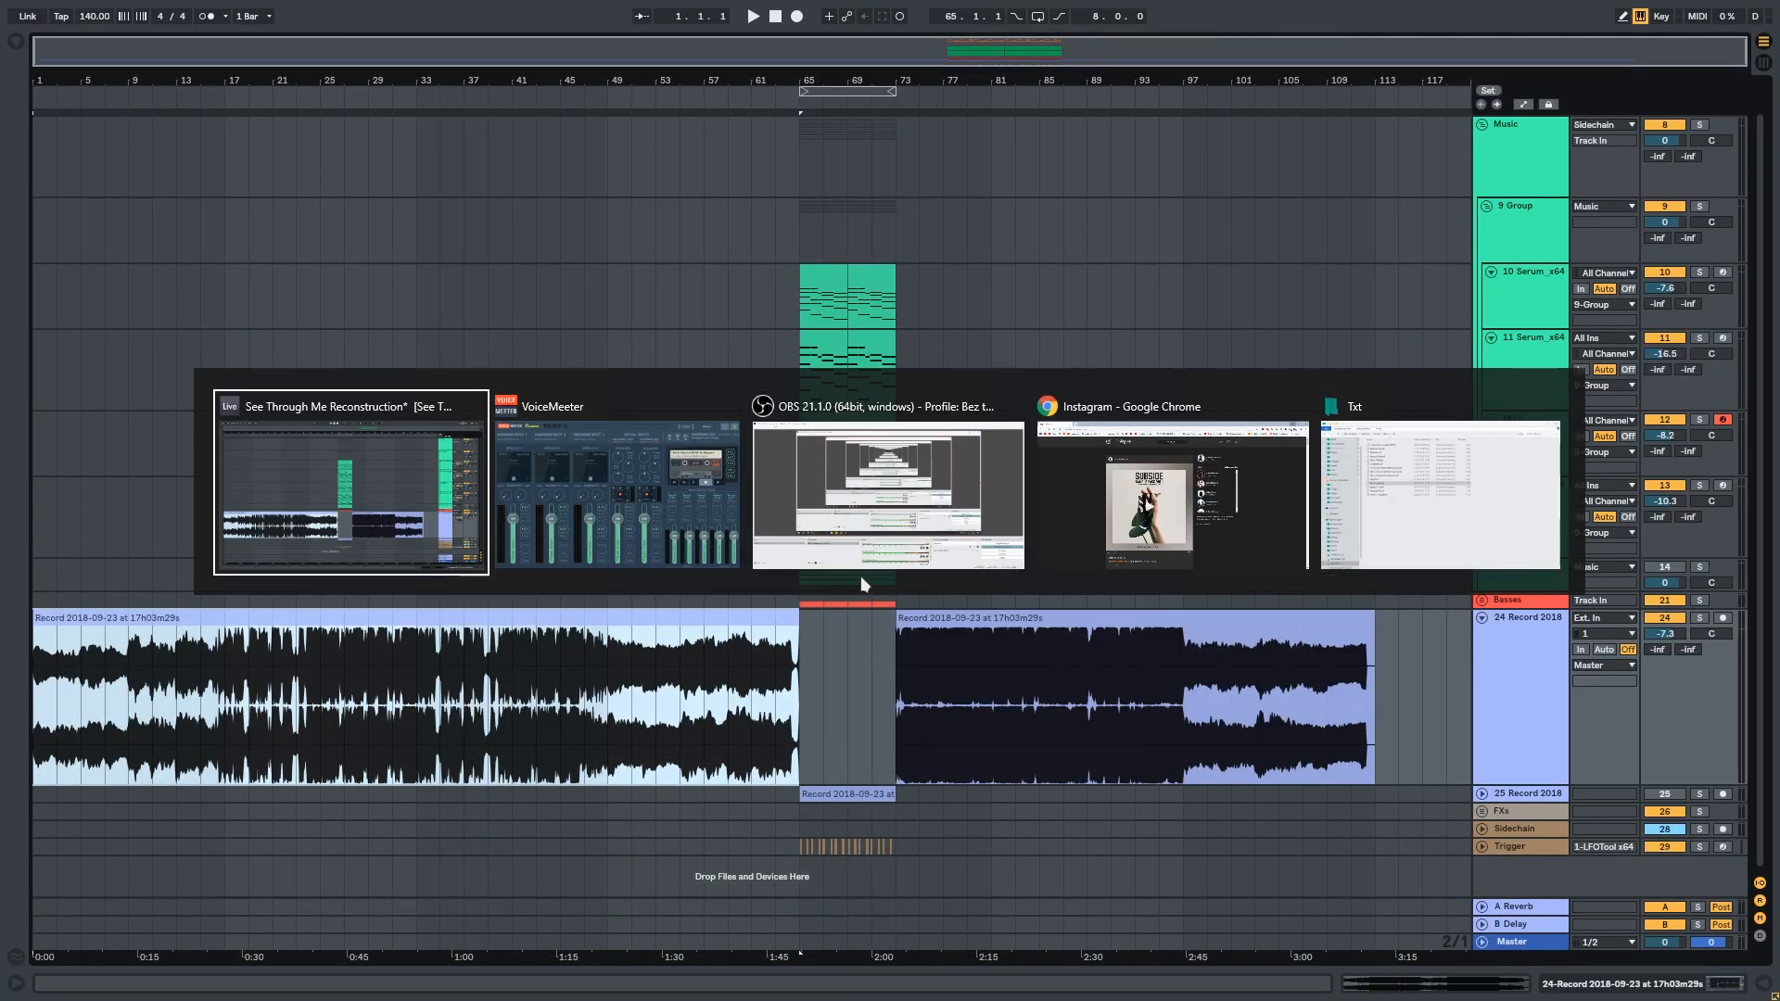
pyautogui.moveTo(938, 192); pyautogui.dragTo(893, 155)
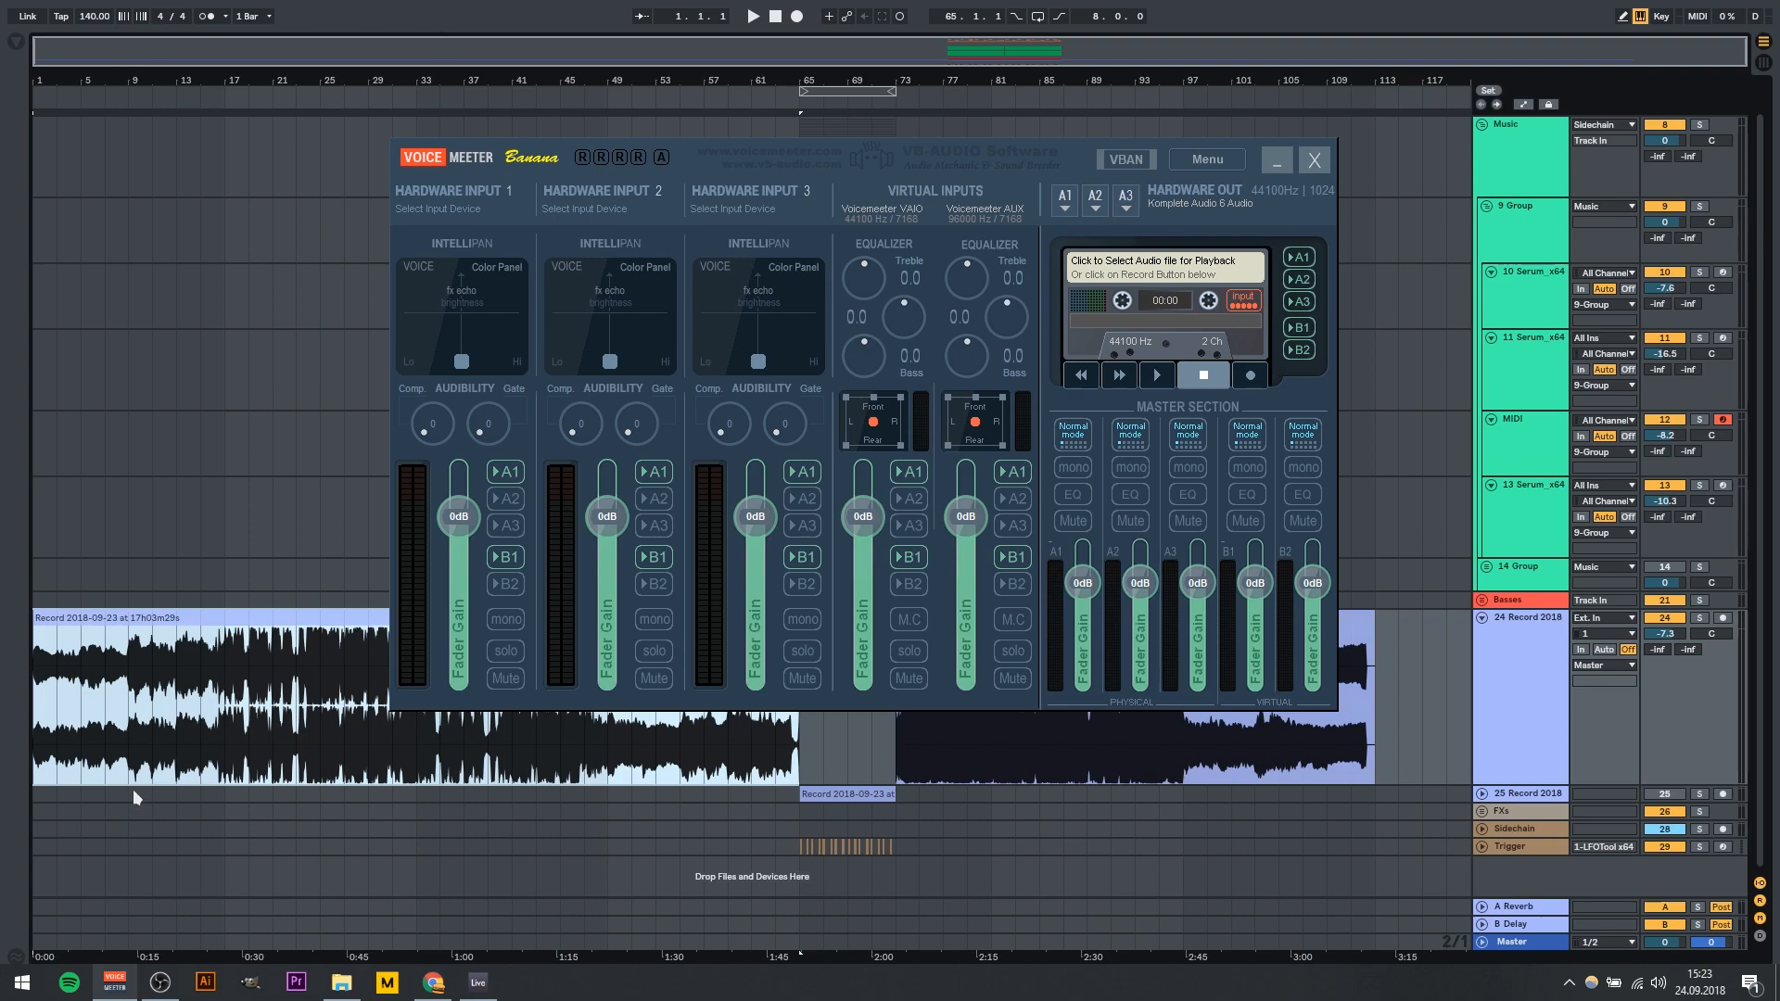
# Check the Windows list of playback devices beside VoiceMeeter, then return to the Ableton Live arrangement.
pyautogui.moveTo(943, 155); pyautogui.dragTo(841, 204)
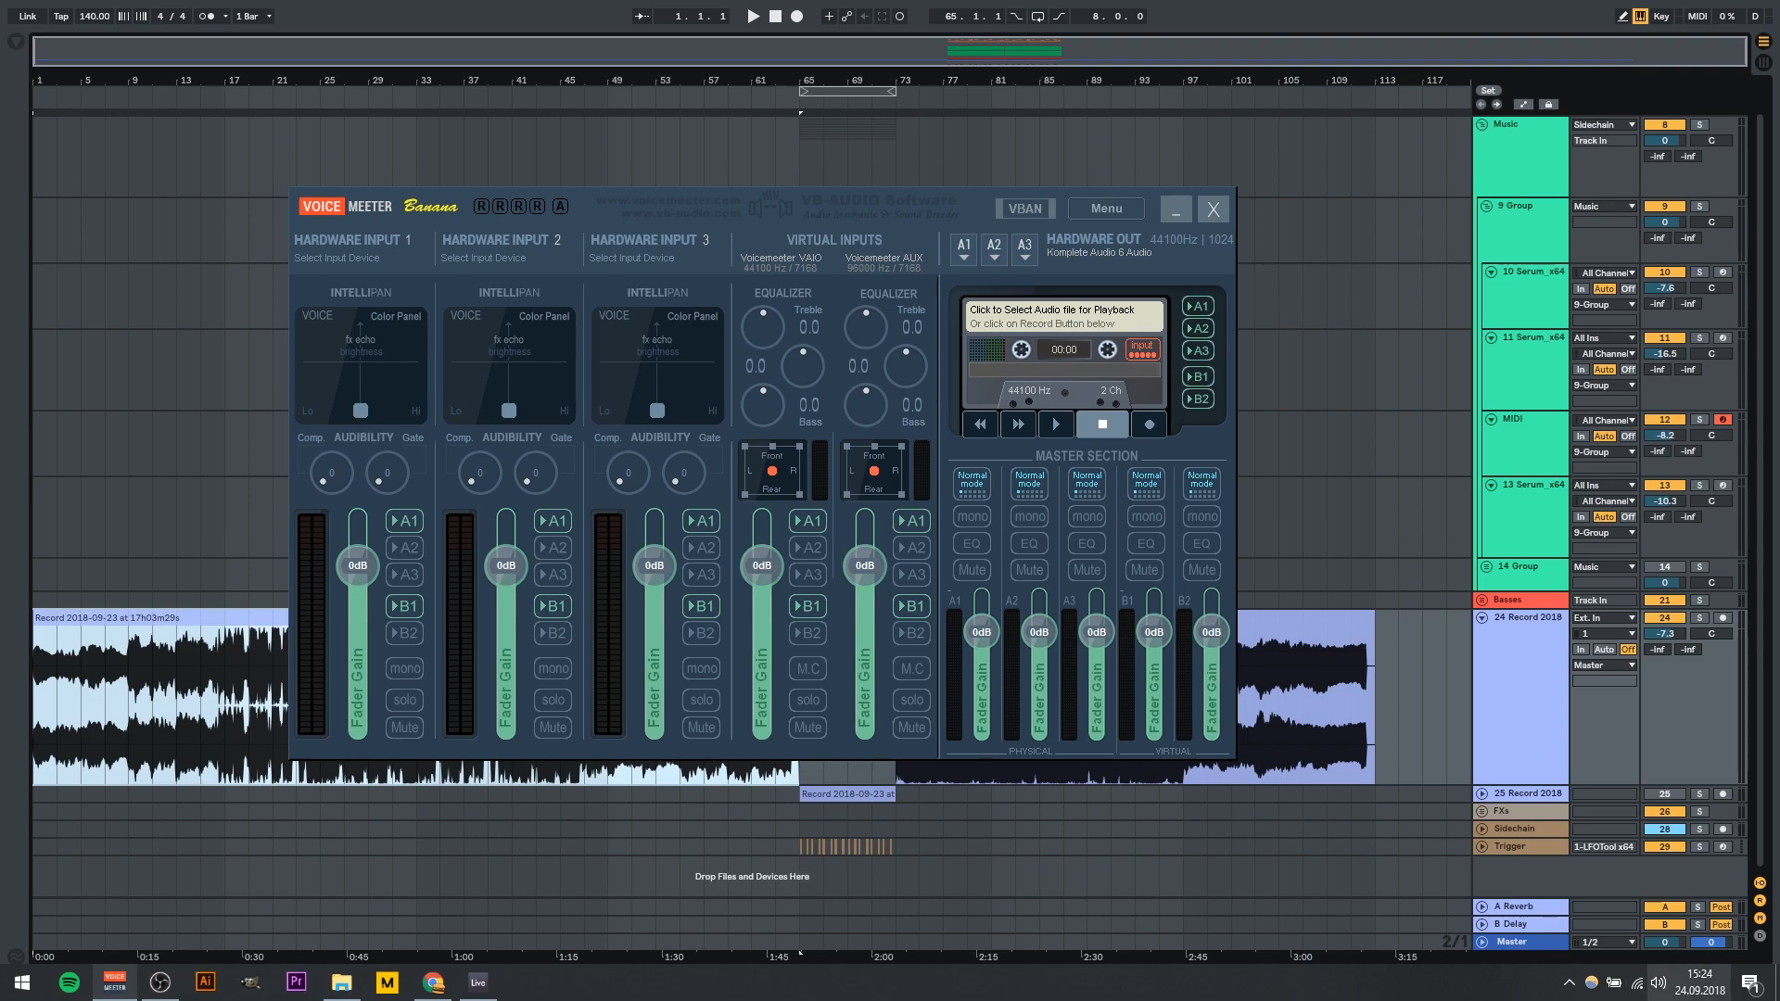
pyautogui.click(1658, 982)
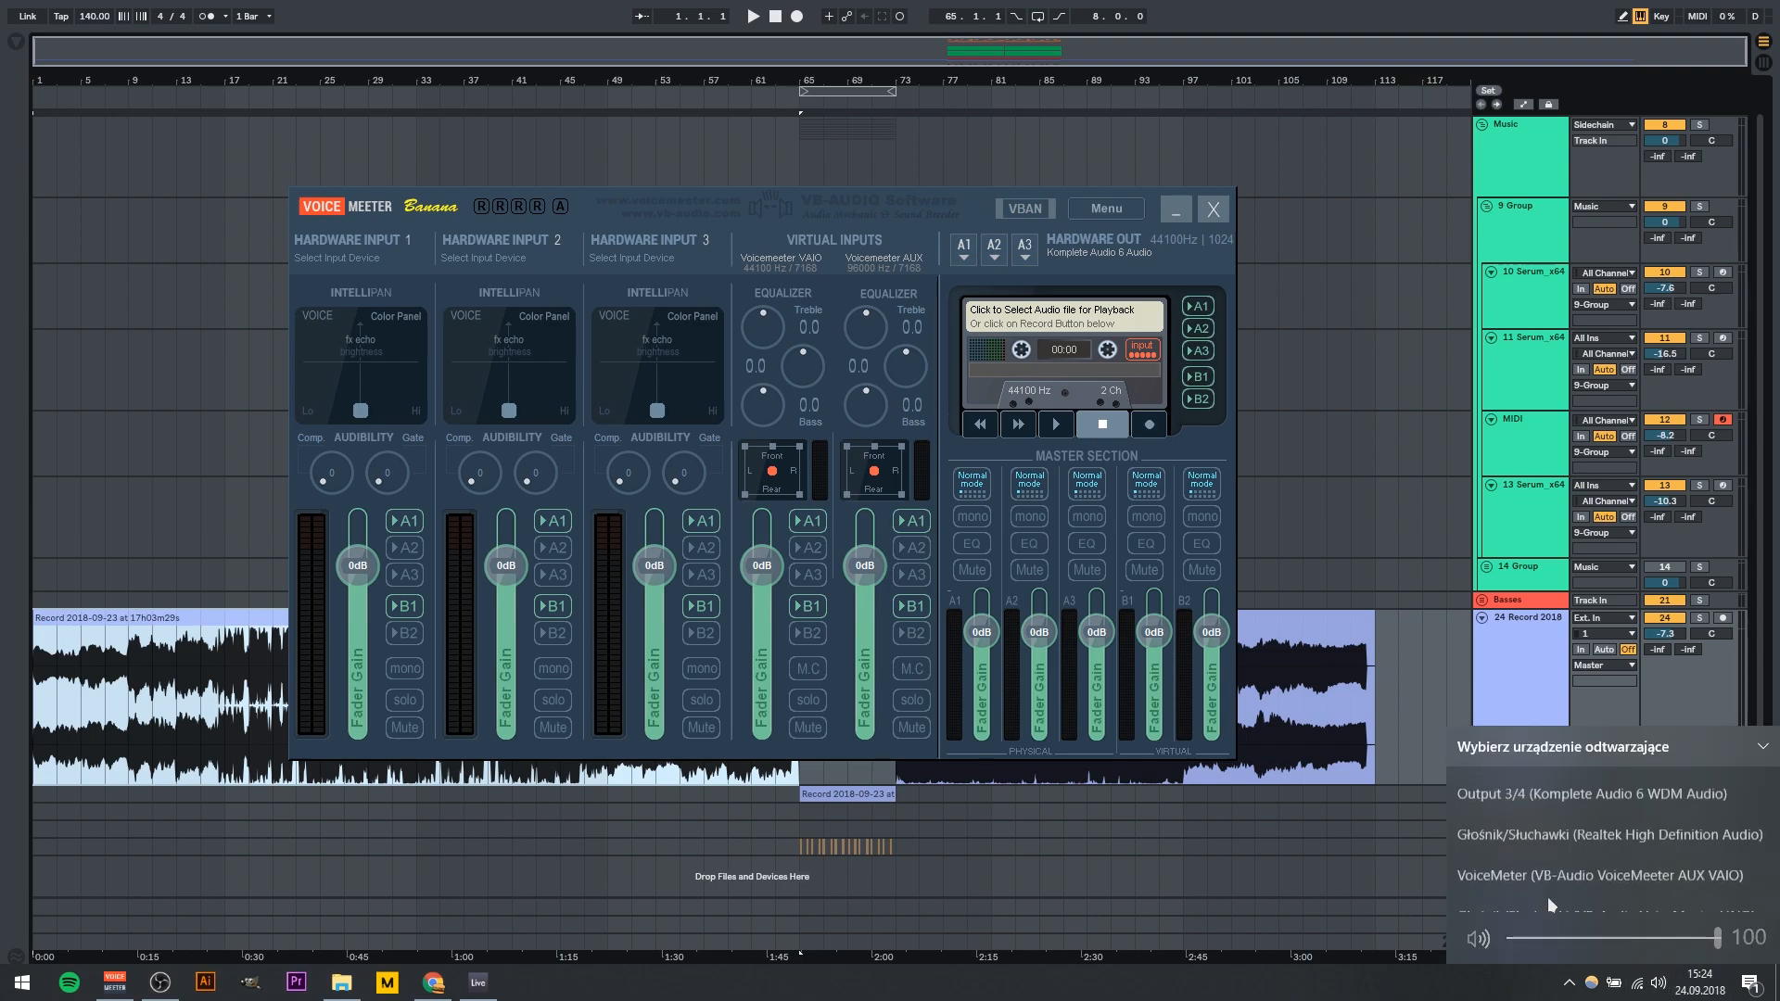
pyautogui.click(903, 214)
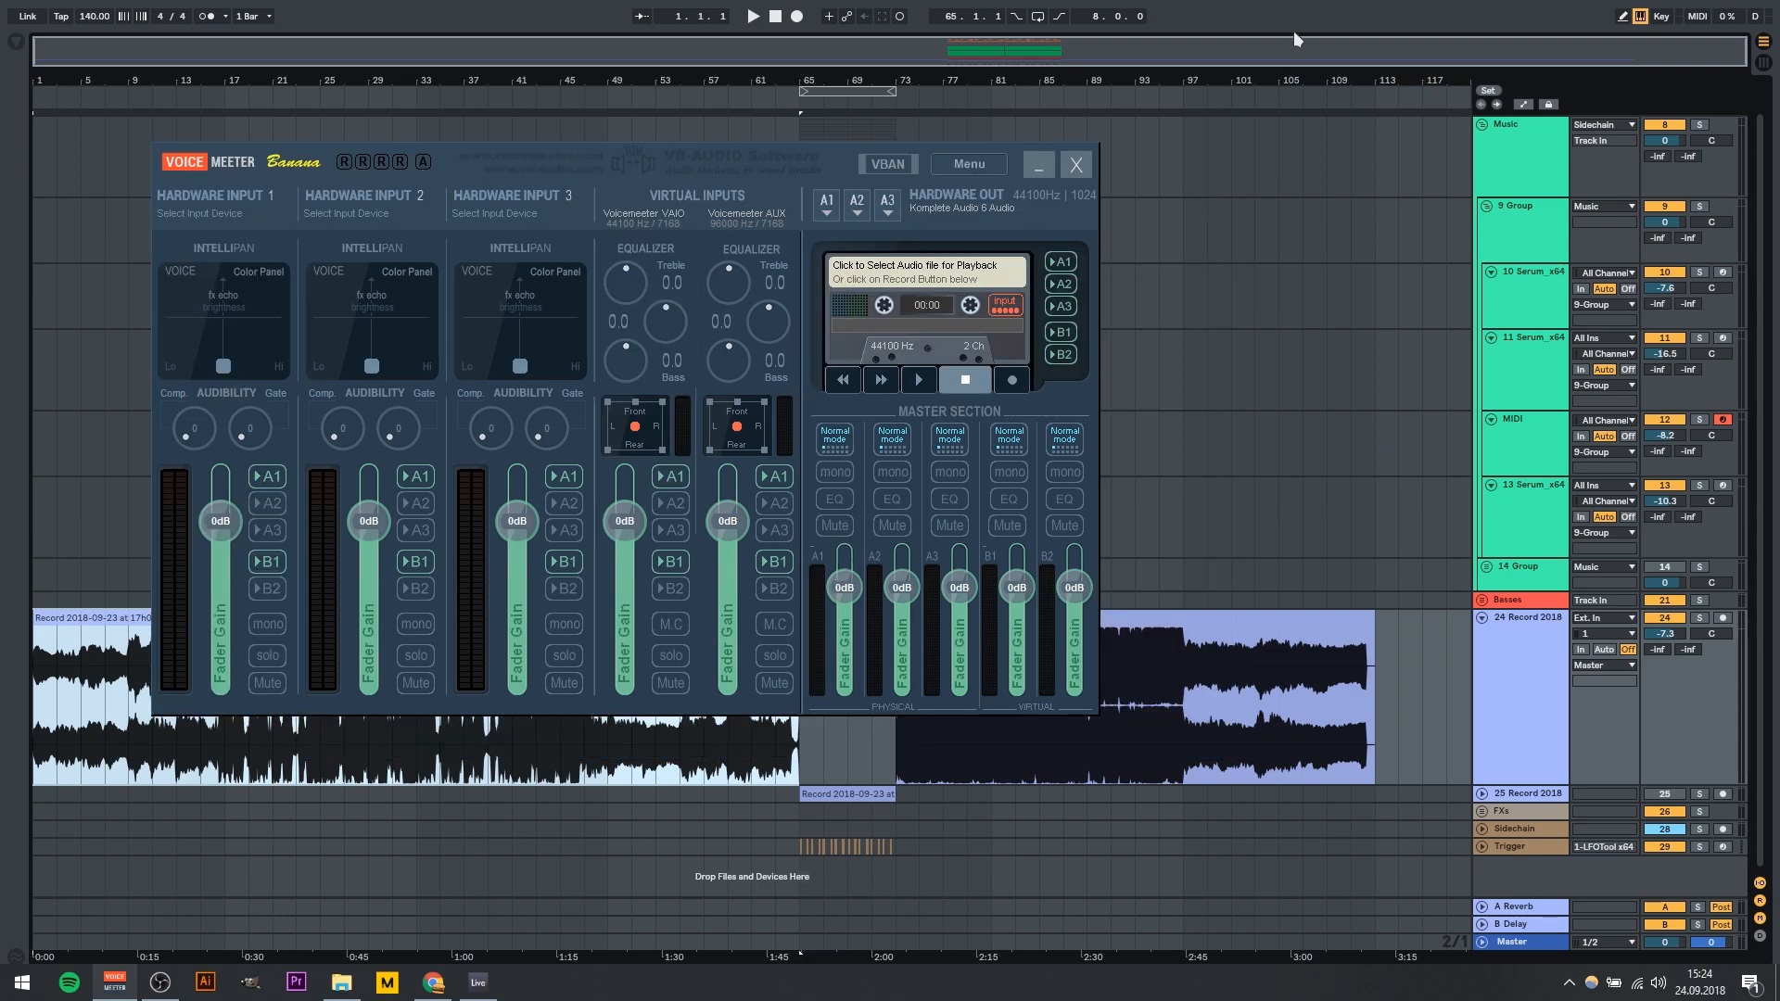
pyautogui.click(1293, 30)
pyautogui.click(632, 519)
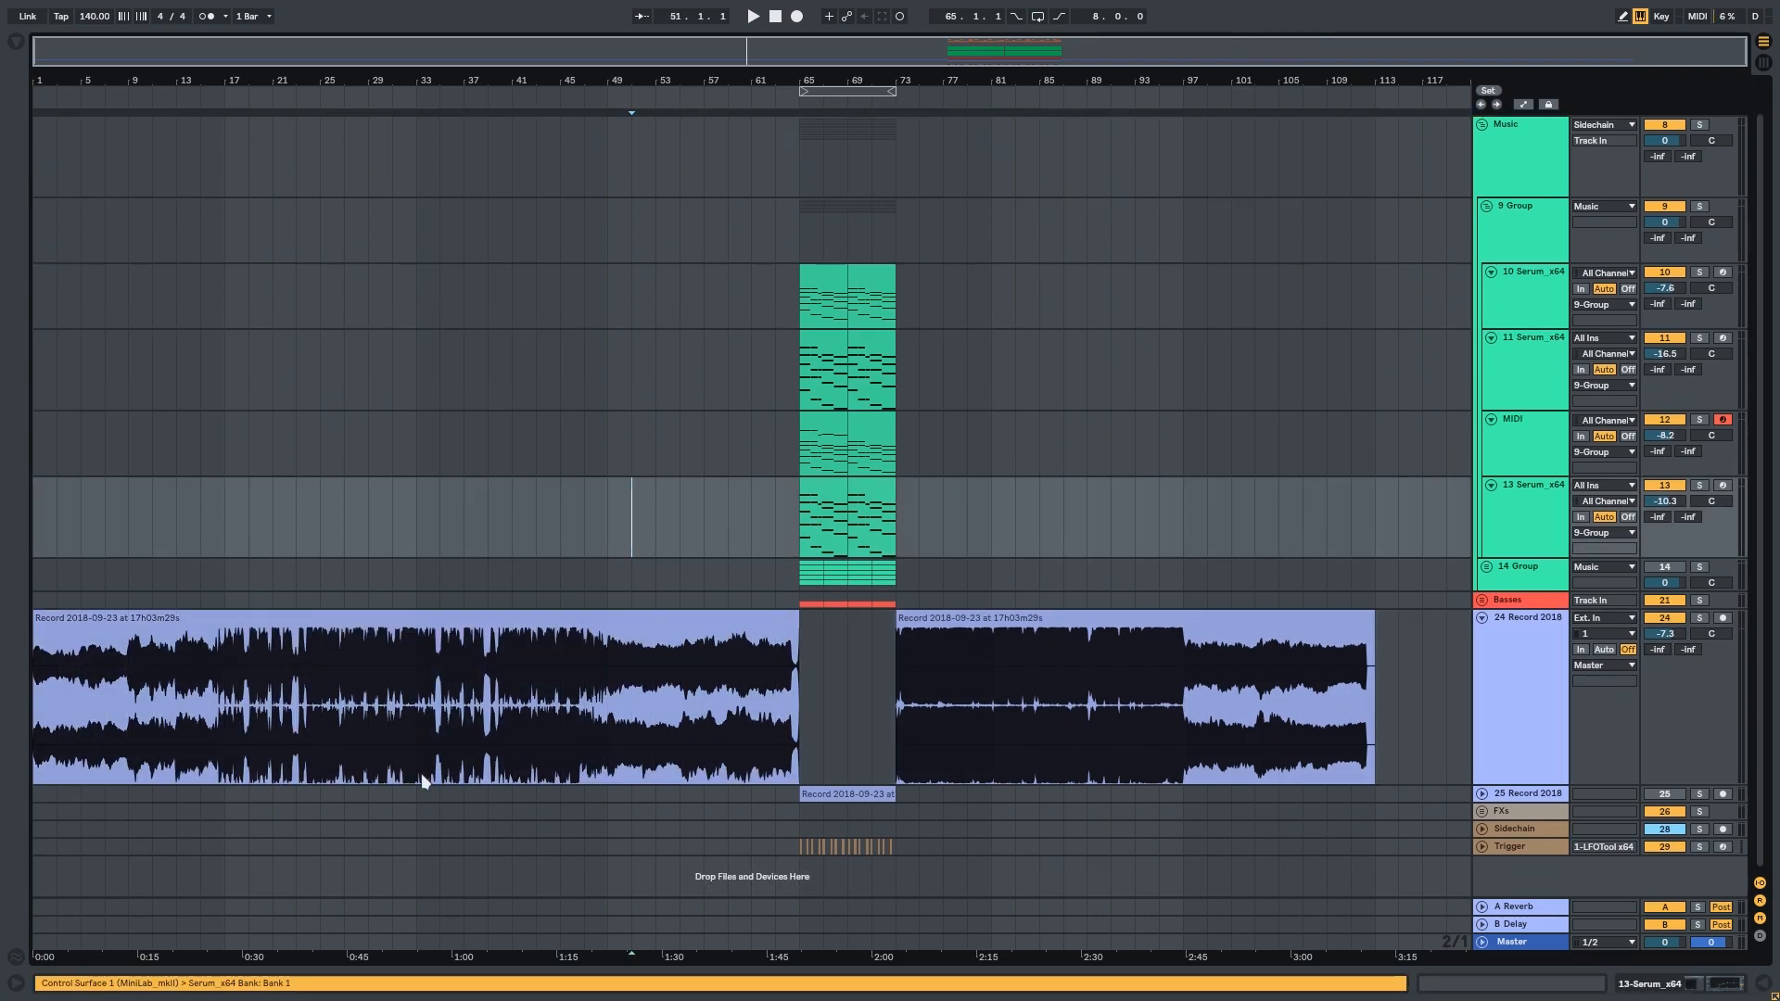
# View the first recorded clip of track 24 in the sample editor, then return to the arrangement.
pyautogui.doubleClick(318, 683)
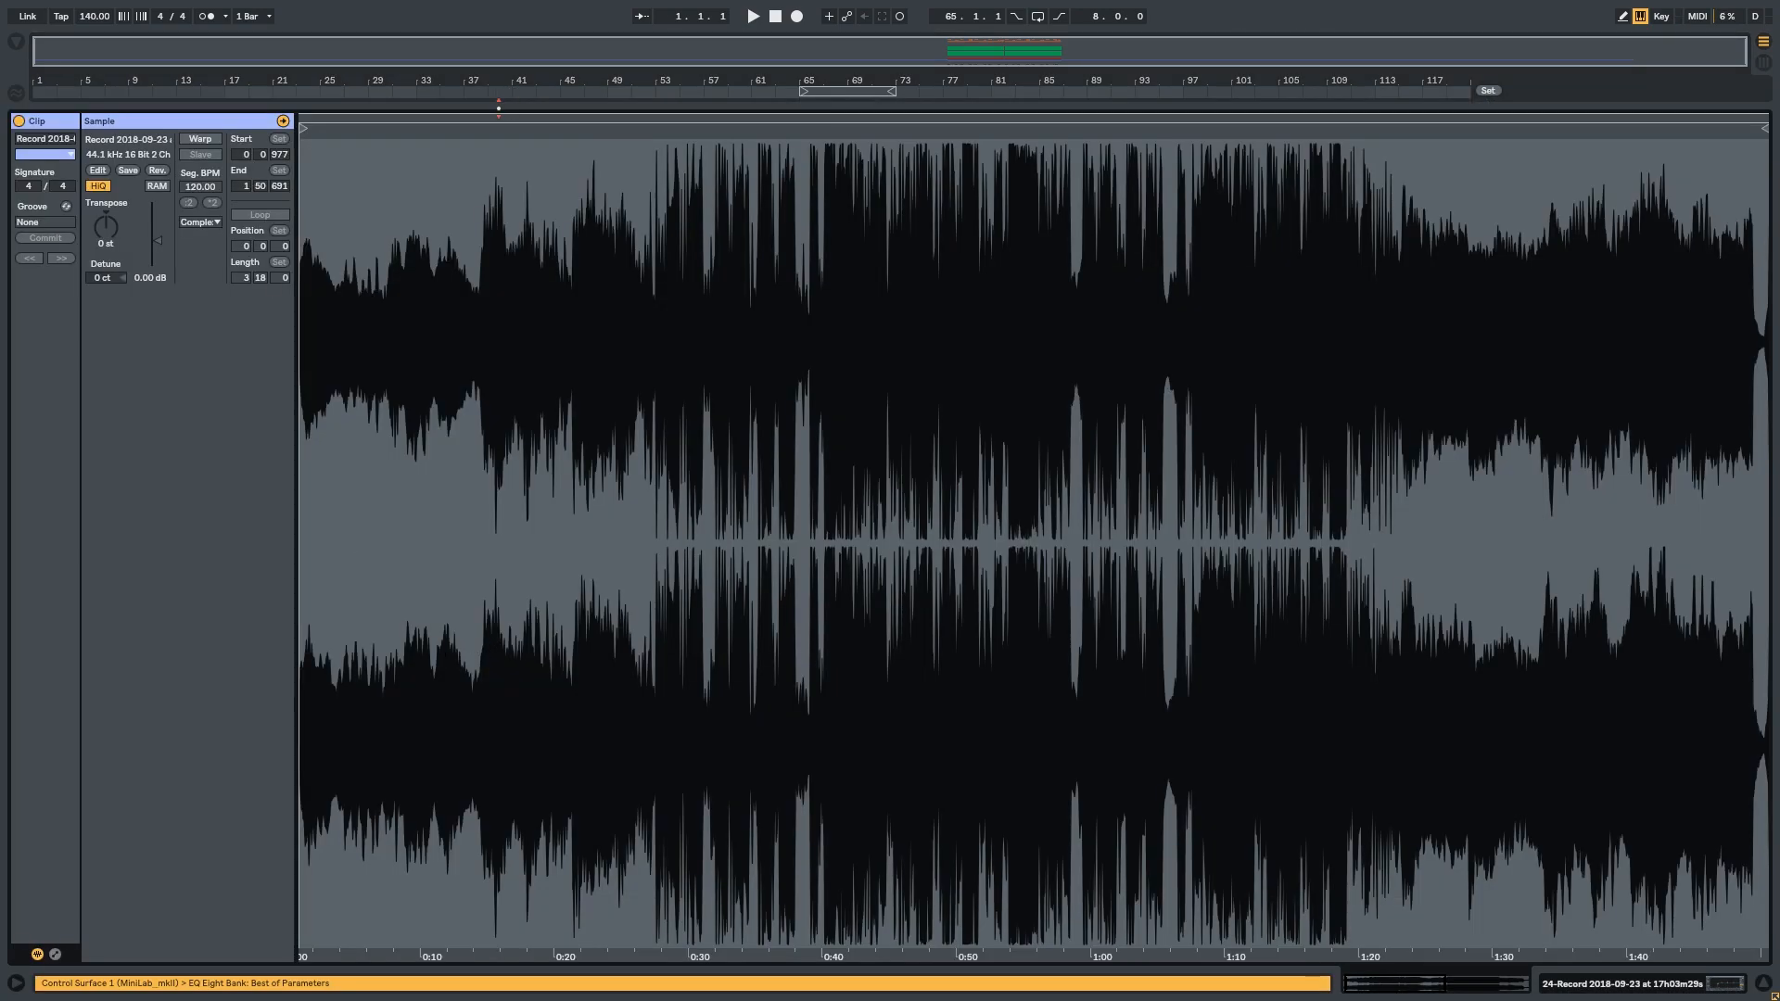
pyautogui.moveTo(499, 107); pyautogui.dragTo(515, 996)
pyautogui.scroll(3, 763, 385)
pyautogui.scroll(1, 763, 385)
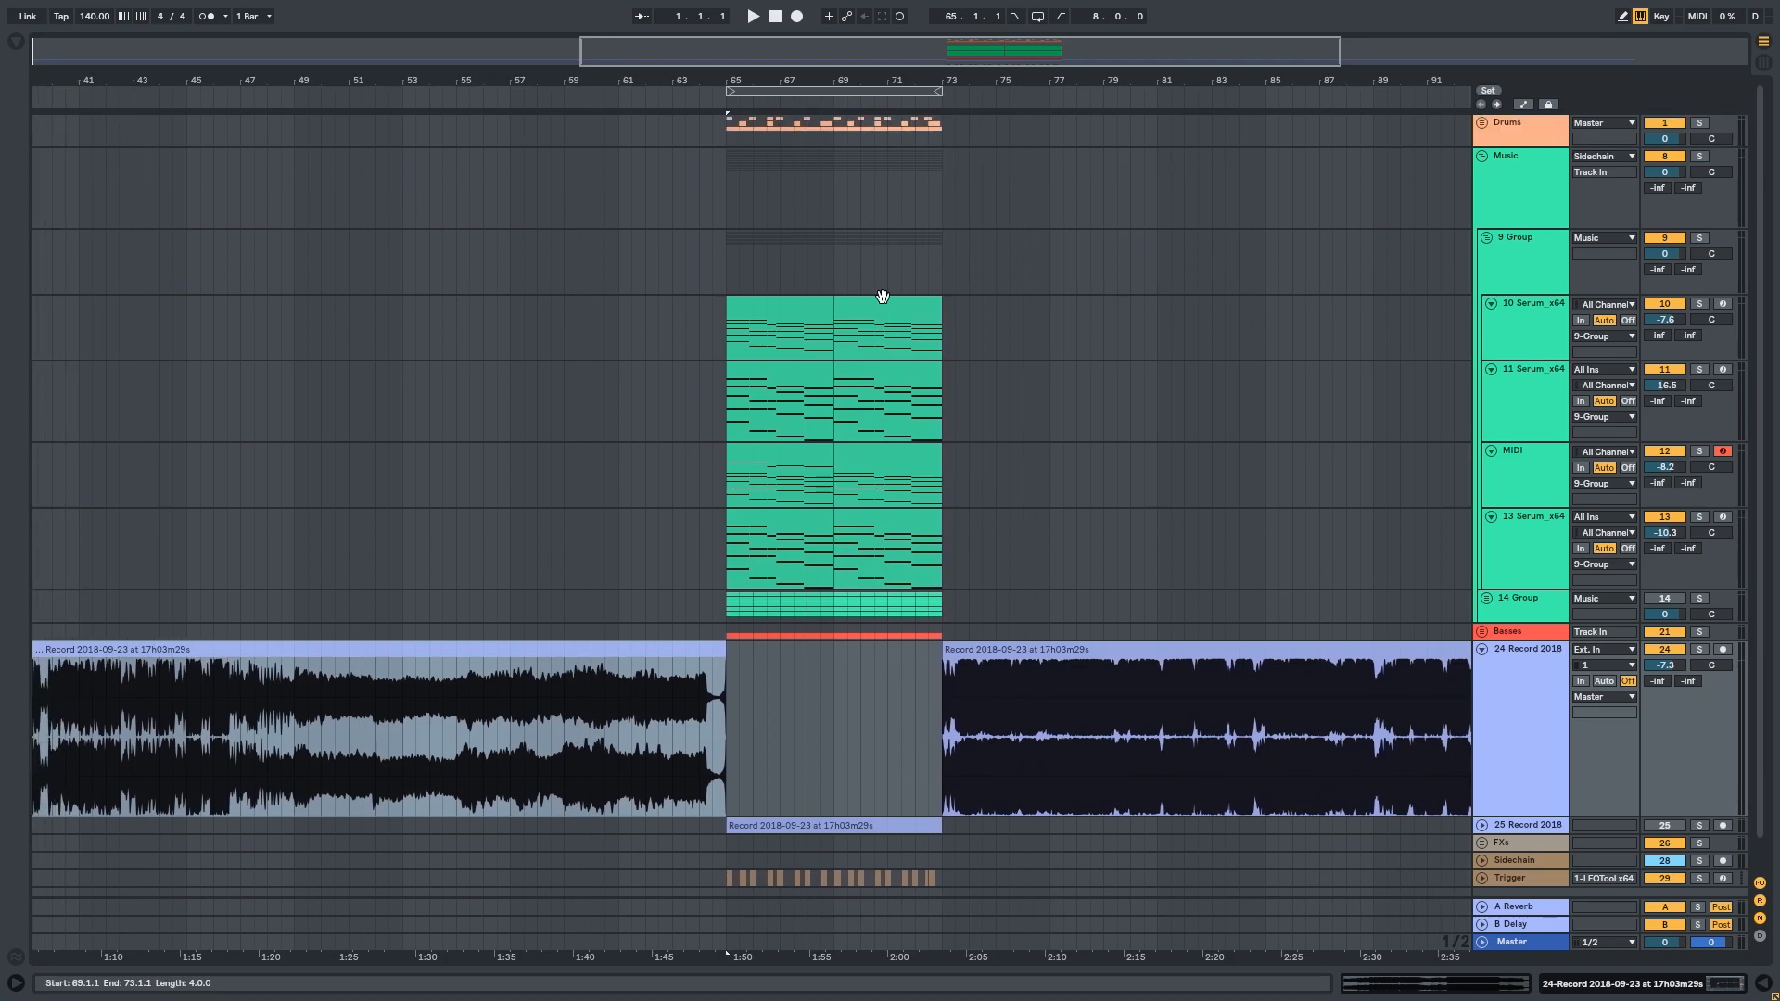
# Deactivate the Music group and unfold the Drums group to show its tracks.
pyautogui.scroll(1, 758, 241)
pyautogui.moveTo(1297, 229); pyautogui.dragTo(1172, 236)
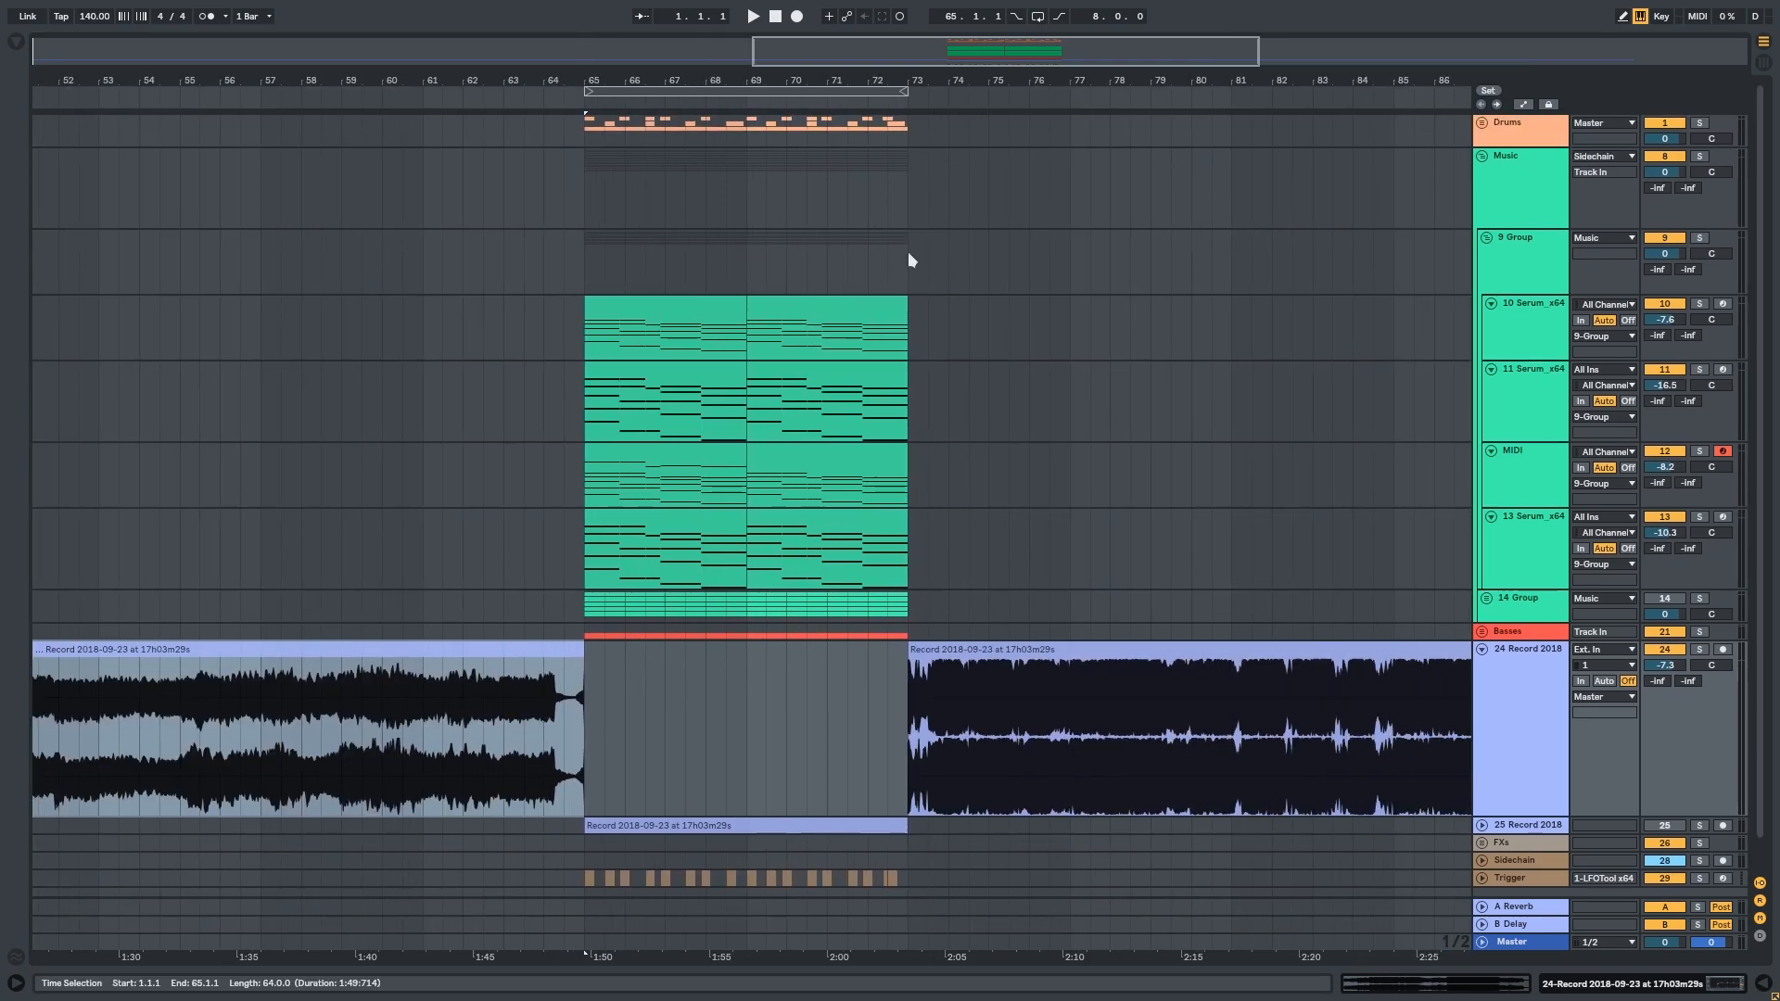
pyautogui.click(1665, 156)
pyautogui.scroll(1, 535, 306)
pyautogui.click(1482, 122)
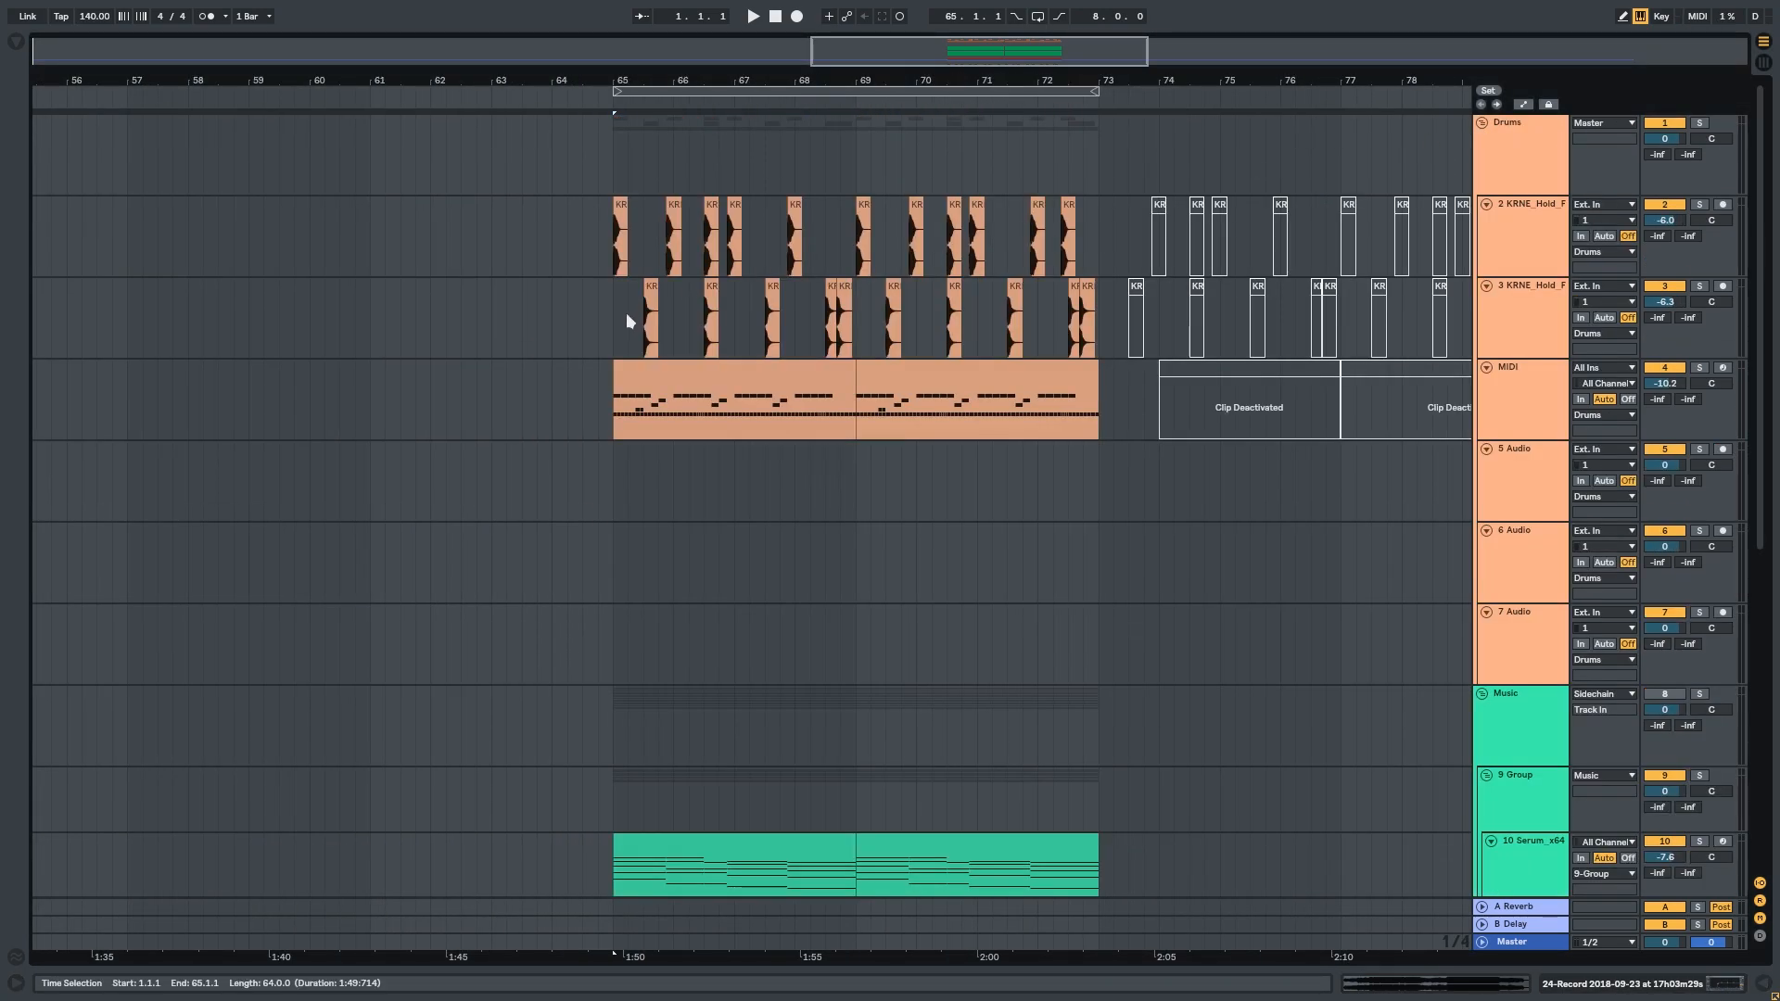
# Solo the Drums group and play the drum section from bar 65.
pyautogui.scroll(2, 667, 464)
pyautogui.click(415, 463)
pyautogui.scroll(-1, 657, 482)
pyautogui.moveTo(734, 499)
pyautogui.mouseDown()
pyautogui.moveTo(657, 482)
pyautogui.moveTo(602, 516)
pyautogui.mouseUp()
pyautogui.click(1700, 122)
pyautogui.click(352, 477)
pyautogui.press('space')
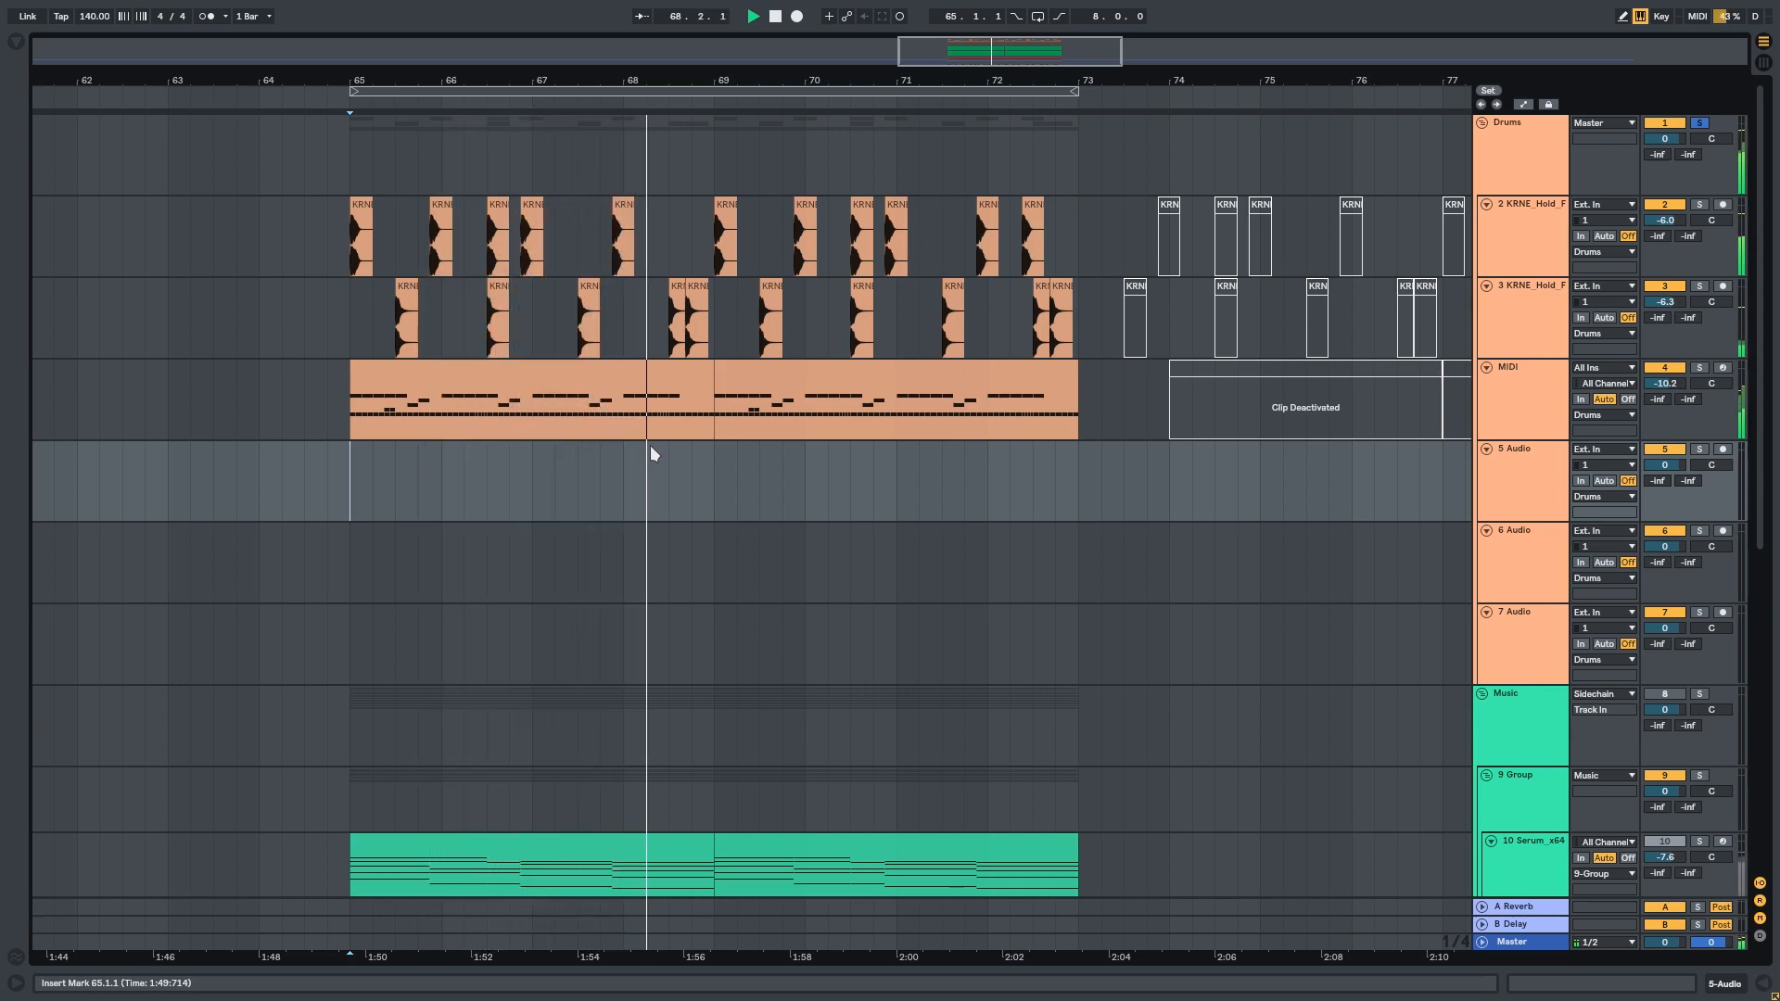
pyautogui.press('space')
# Open the first MIDI clip of the Drums group in the note editor and enlarge the editor.
pyautogui.click(480, 369)
pyautogui.click(1708, 985)
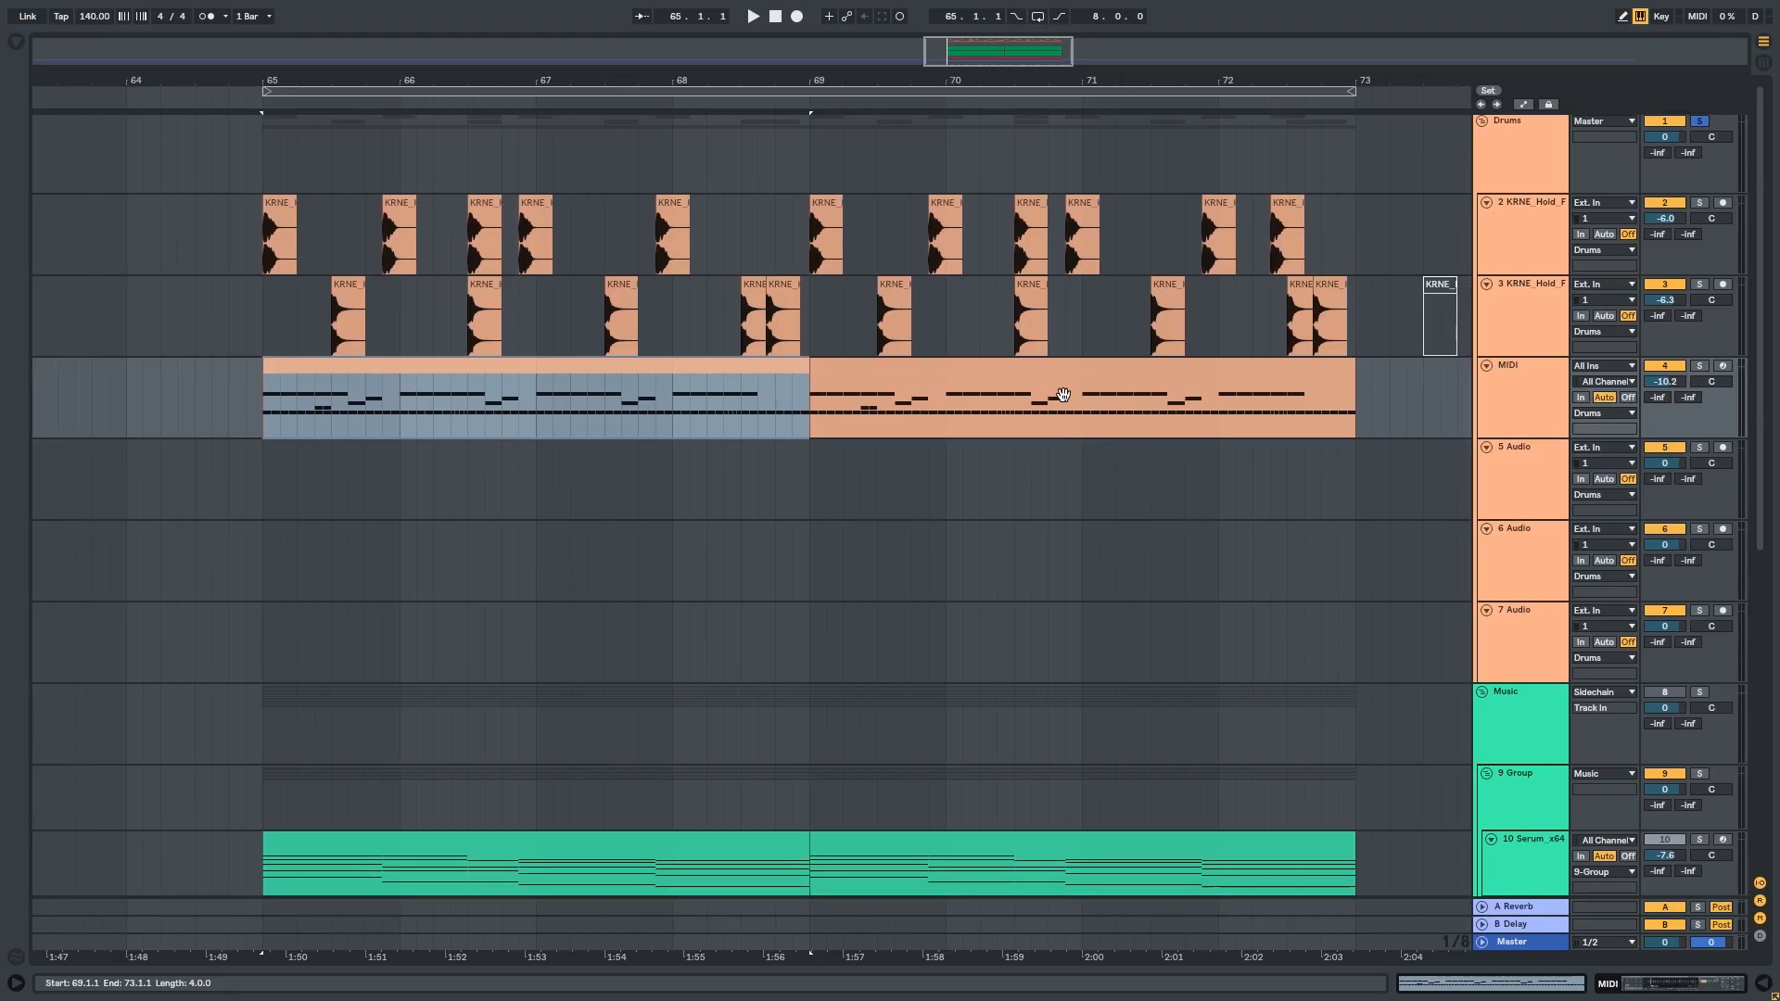
pyautogui.hotkey('shift', 'Tab')
pyautogui.moveTo(848, 788); pyautogui.dragTo(847, 382)
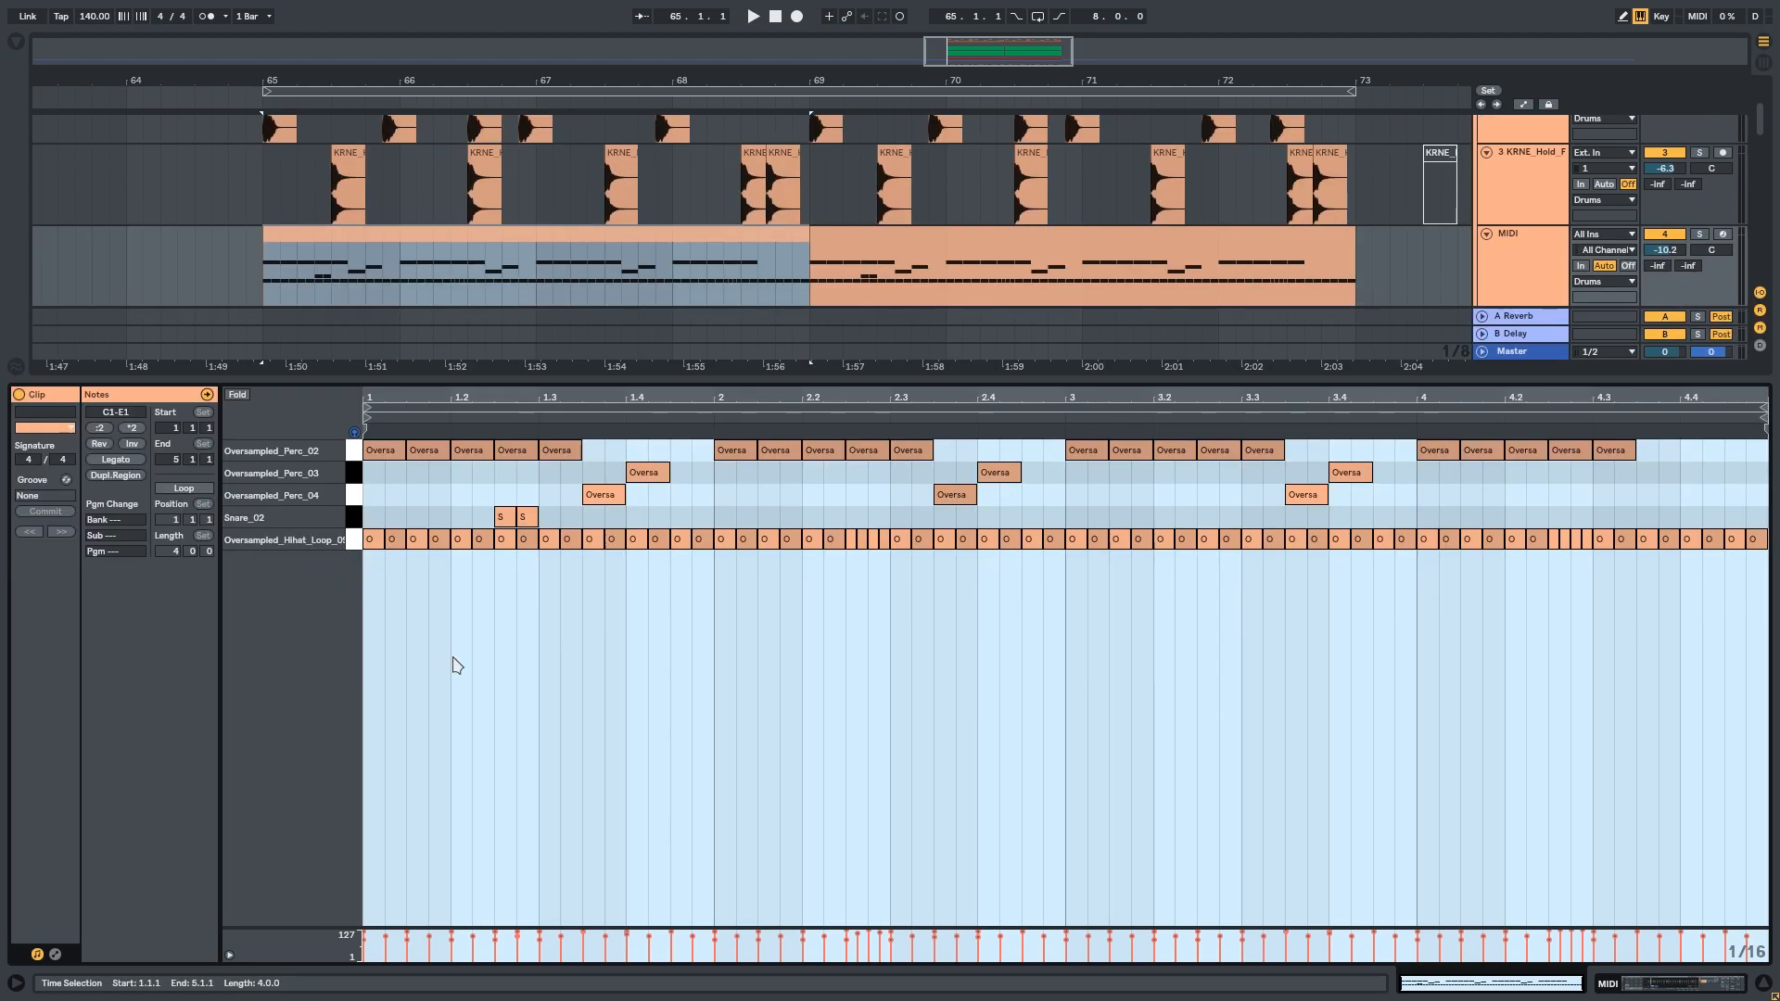
# Audition the percussion, snare and hi-hat samples used in the drum MIDI clip.
pyautogui.click(557, 623)
pyautogui.click(355, 452)
pyautogui.click(354, 519)
pyautogui.click(353, 539)
pyautogui.click(353, 495)
pyautogui.click(353, 473)
pyautogui.click(353, 542)
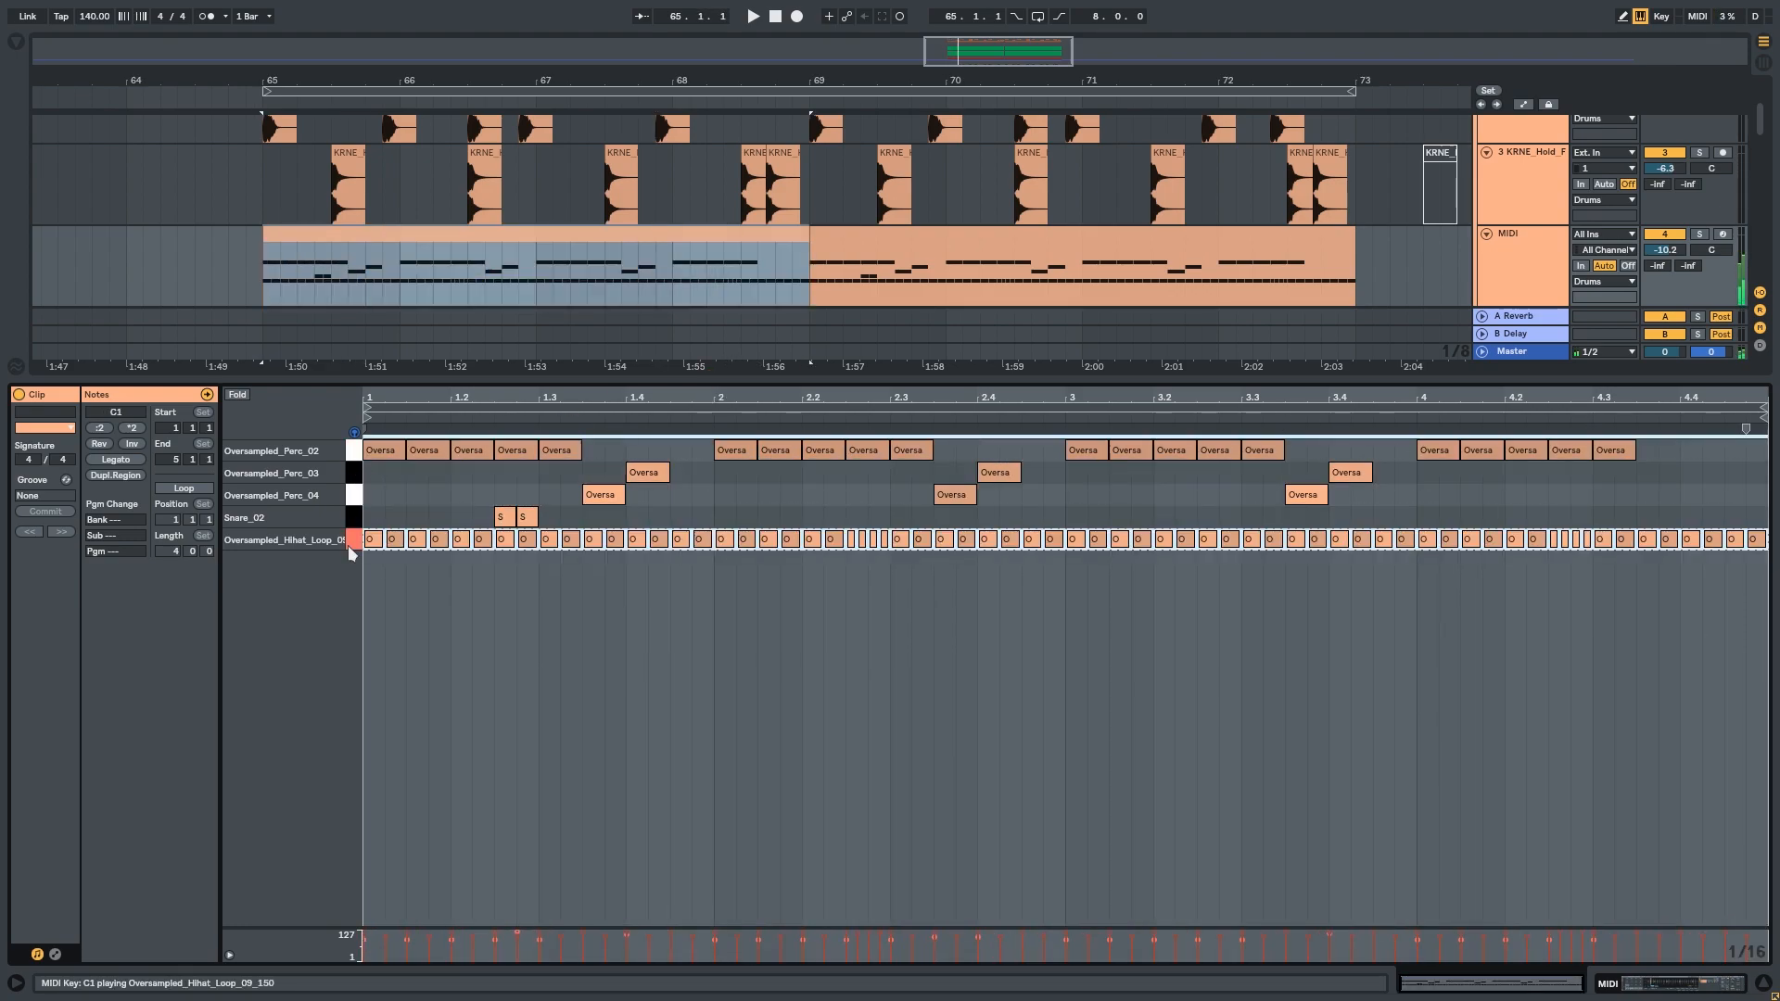
# Hide the note editor, fold the Drums group and try to play 9 Group in solo from bar 65.
pyautogui.hotkey('ctrl', 'alt', 'l')
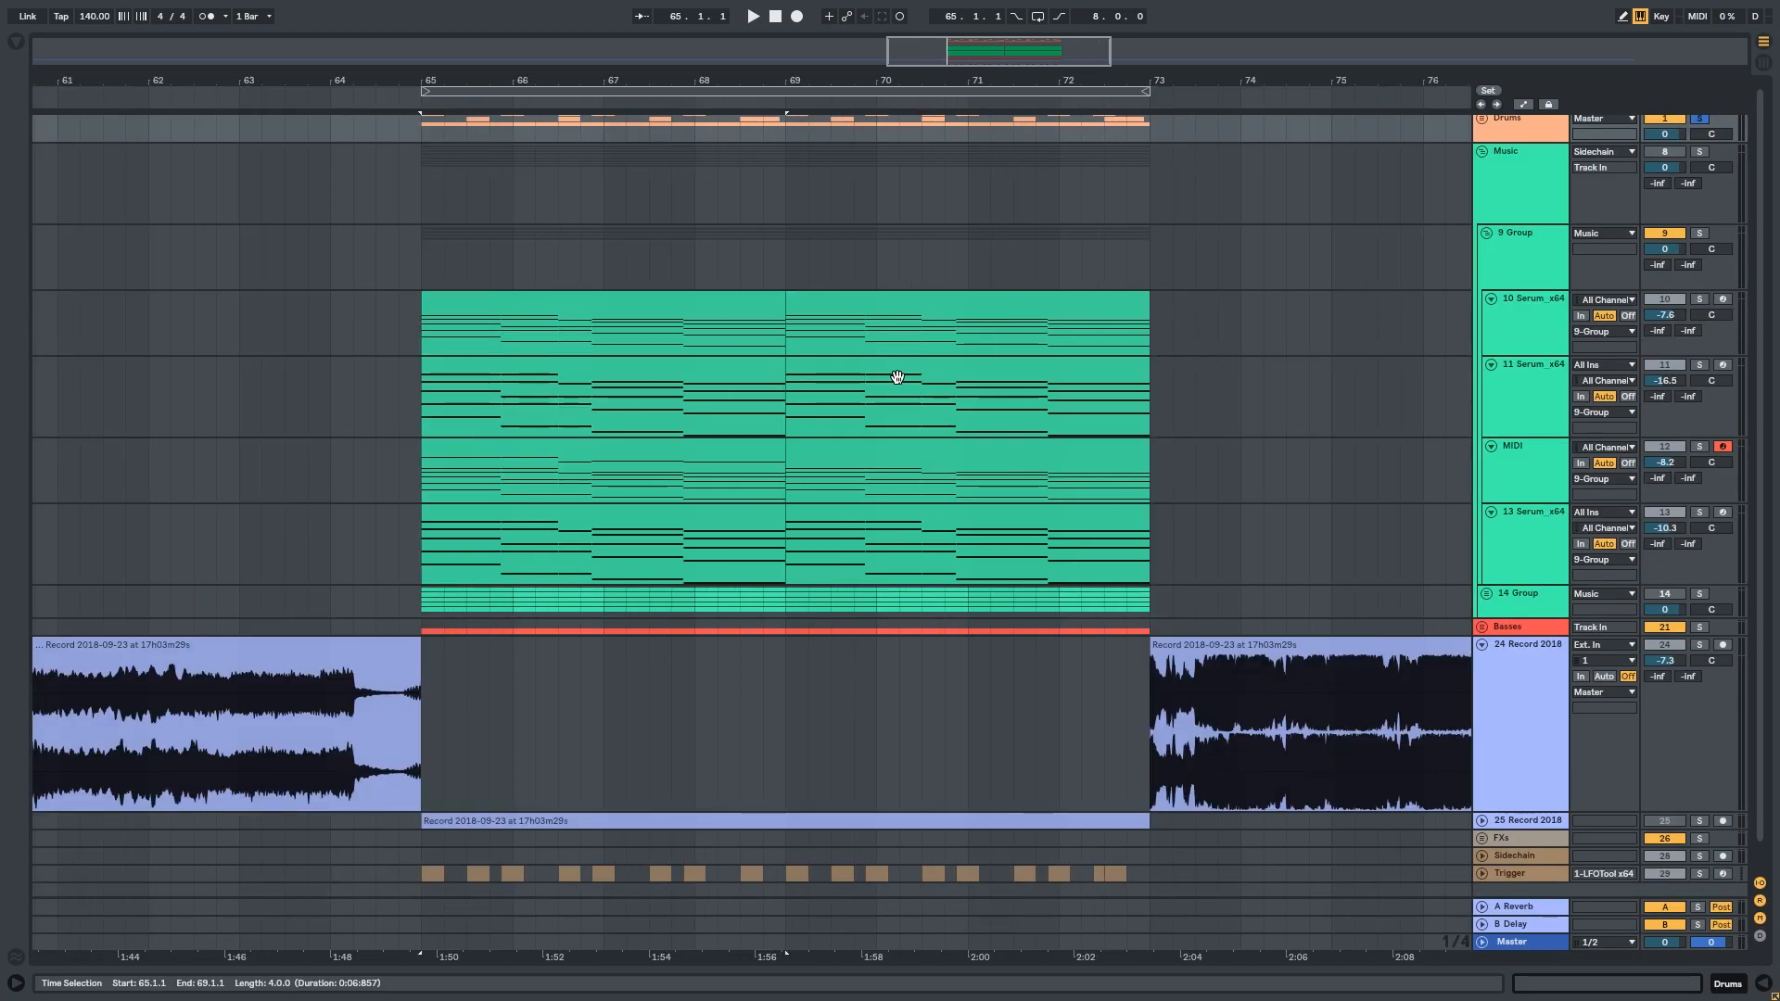
pyautogui.click(1700, 233)
pyautogui.press('space')
pyautogui.click(1701, 233)
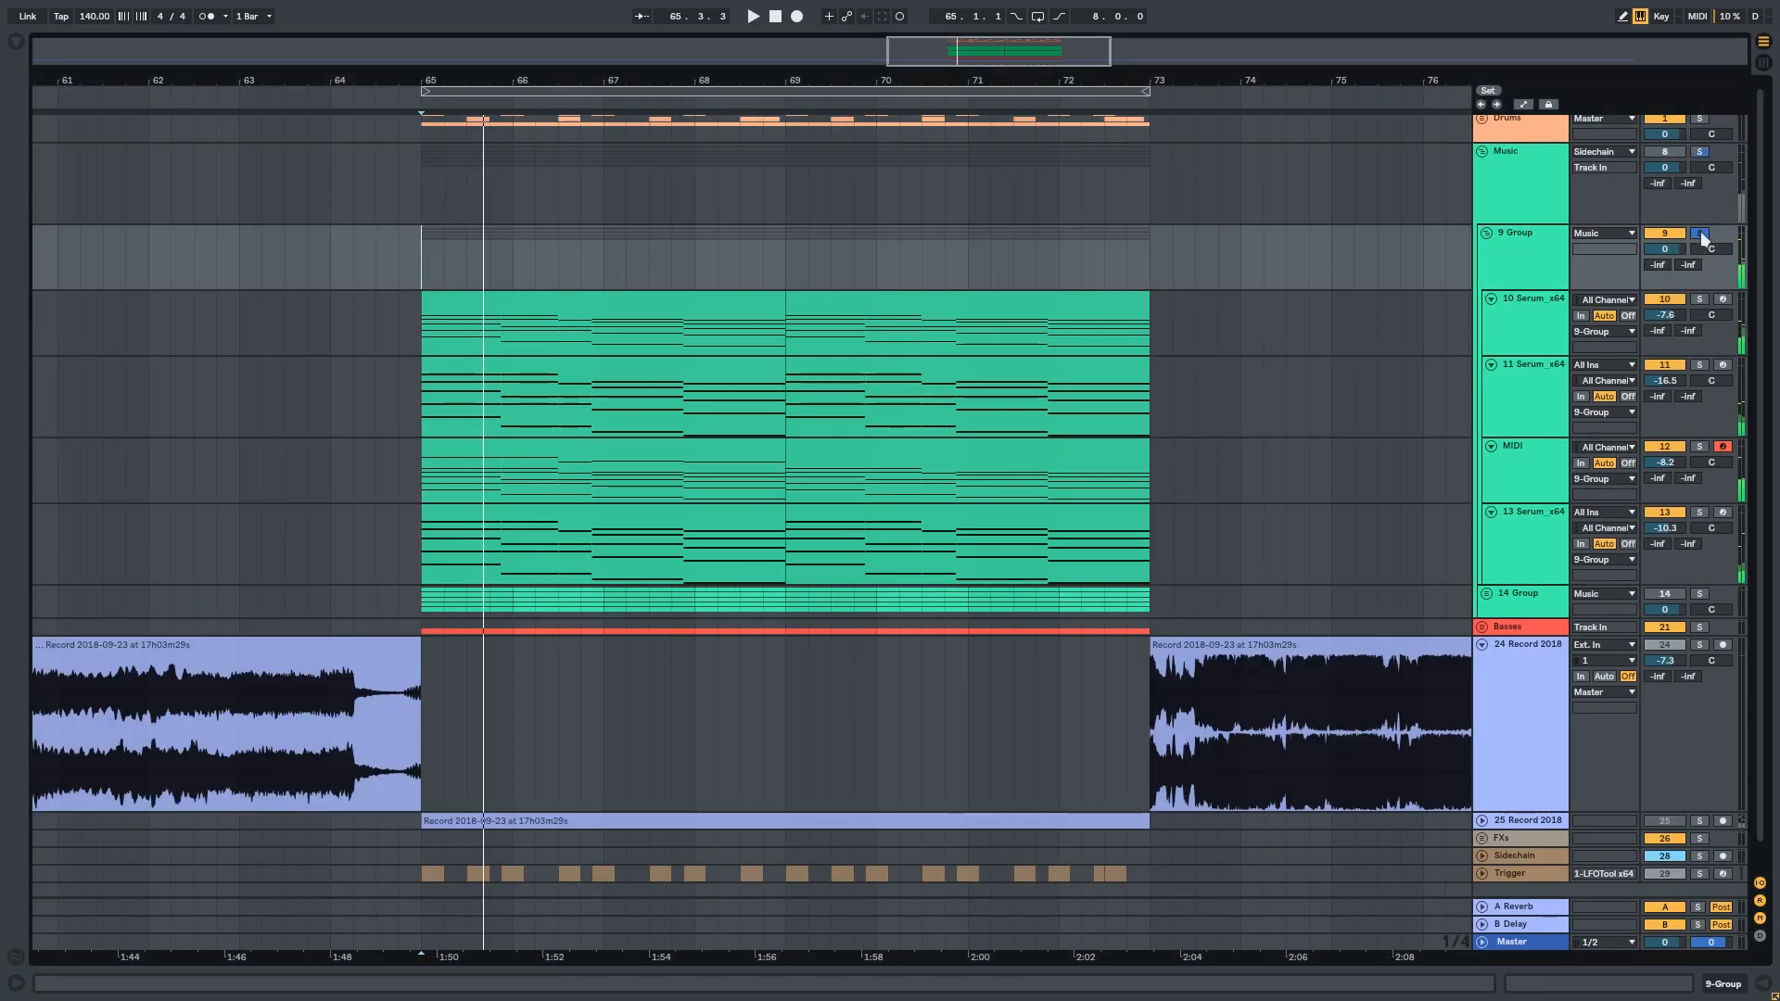
pyautogui.press('space')
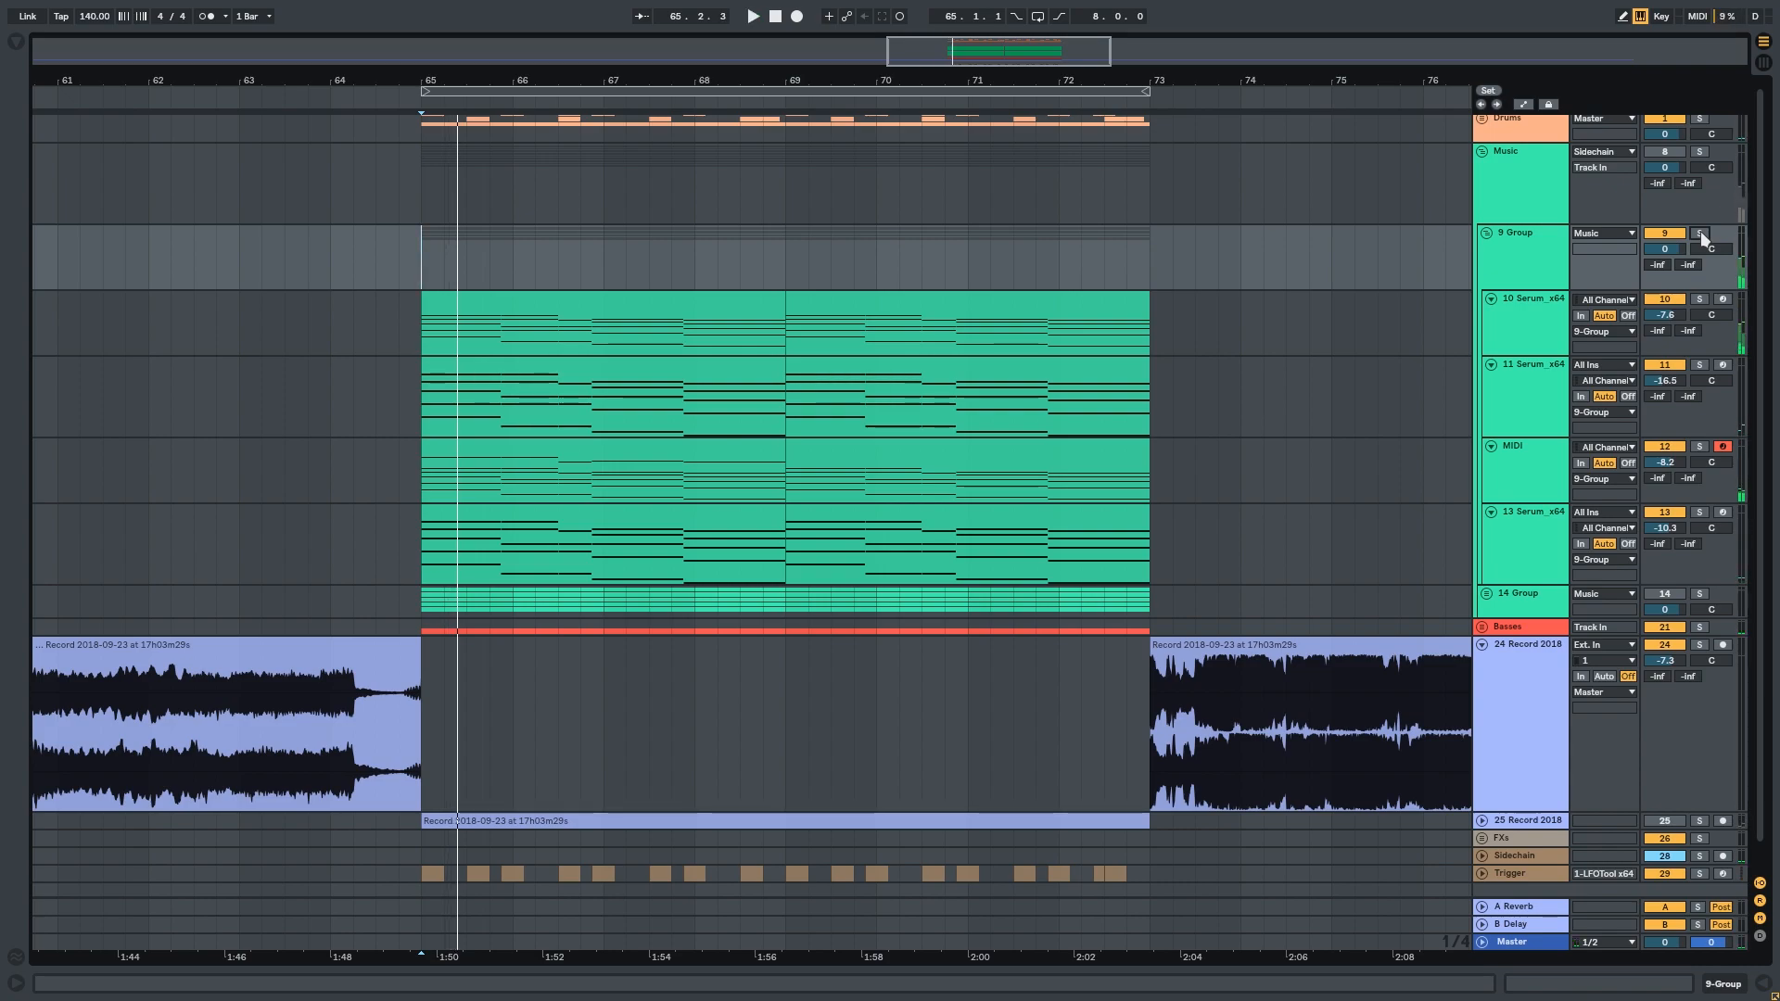
# Reactivate the Music group and play its soloed 9 Group from bar 65.
pyautogui.click(1699, 233)
pyautogui.press('space')
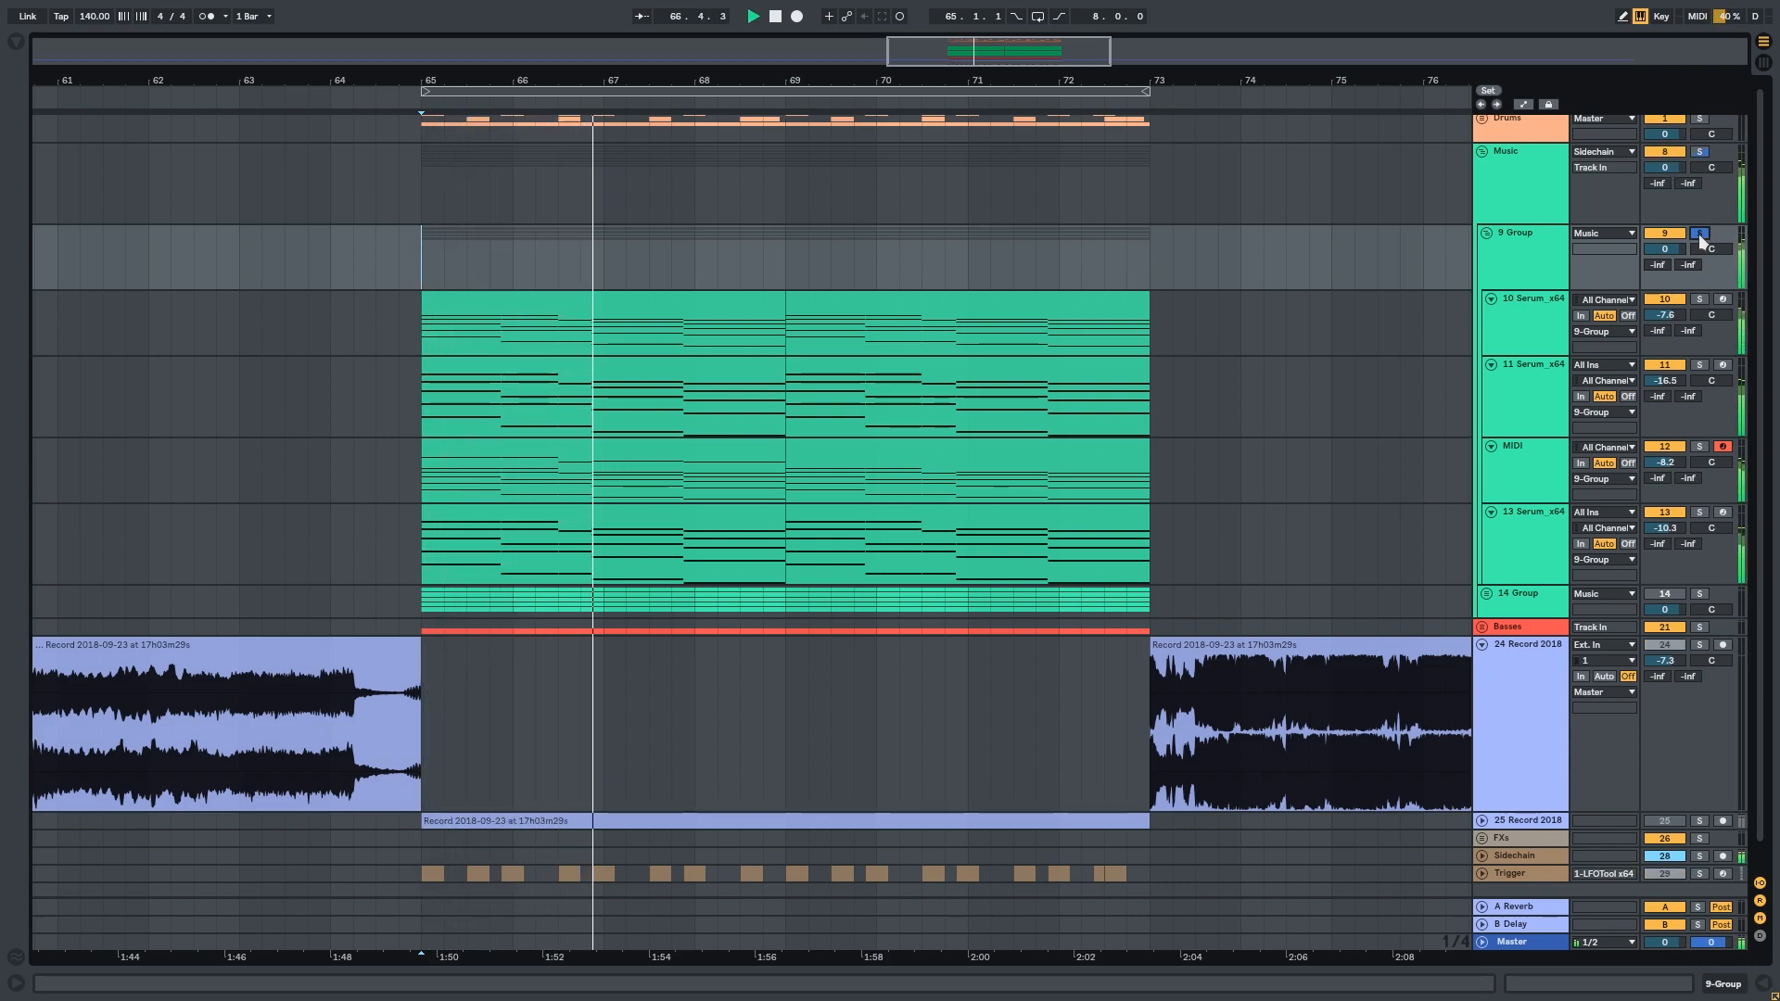
pyautogui.click(1700, 232)
pyautogui.press('space')
# Solo the 10 Serum_x64 track and show its device chain.
pyautogui.moveTo(676, 430); pyautogui.dragTo(763, 426)
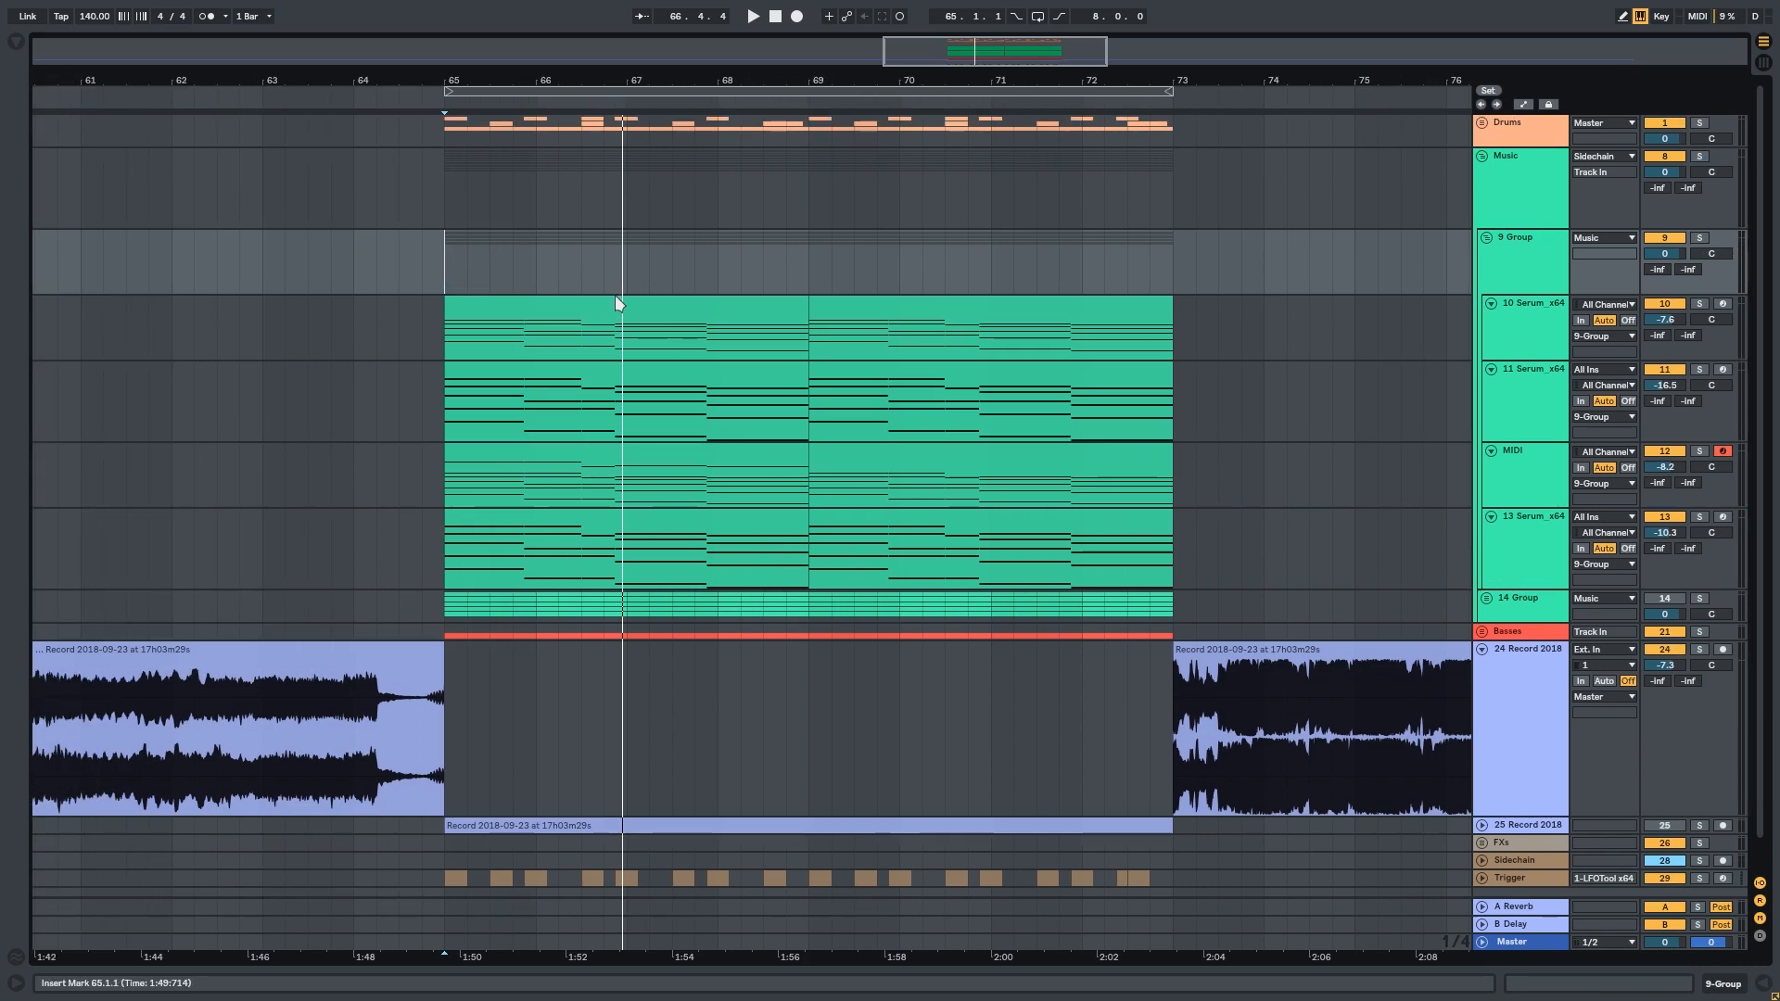
pyautogui.click(616, 301)
pyautogui.click(1700, 303)
pyautogui.click(1703, 990)
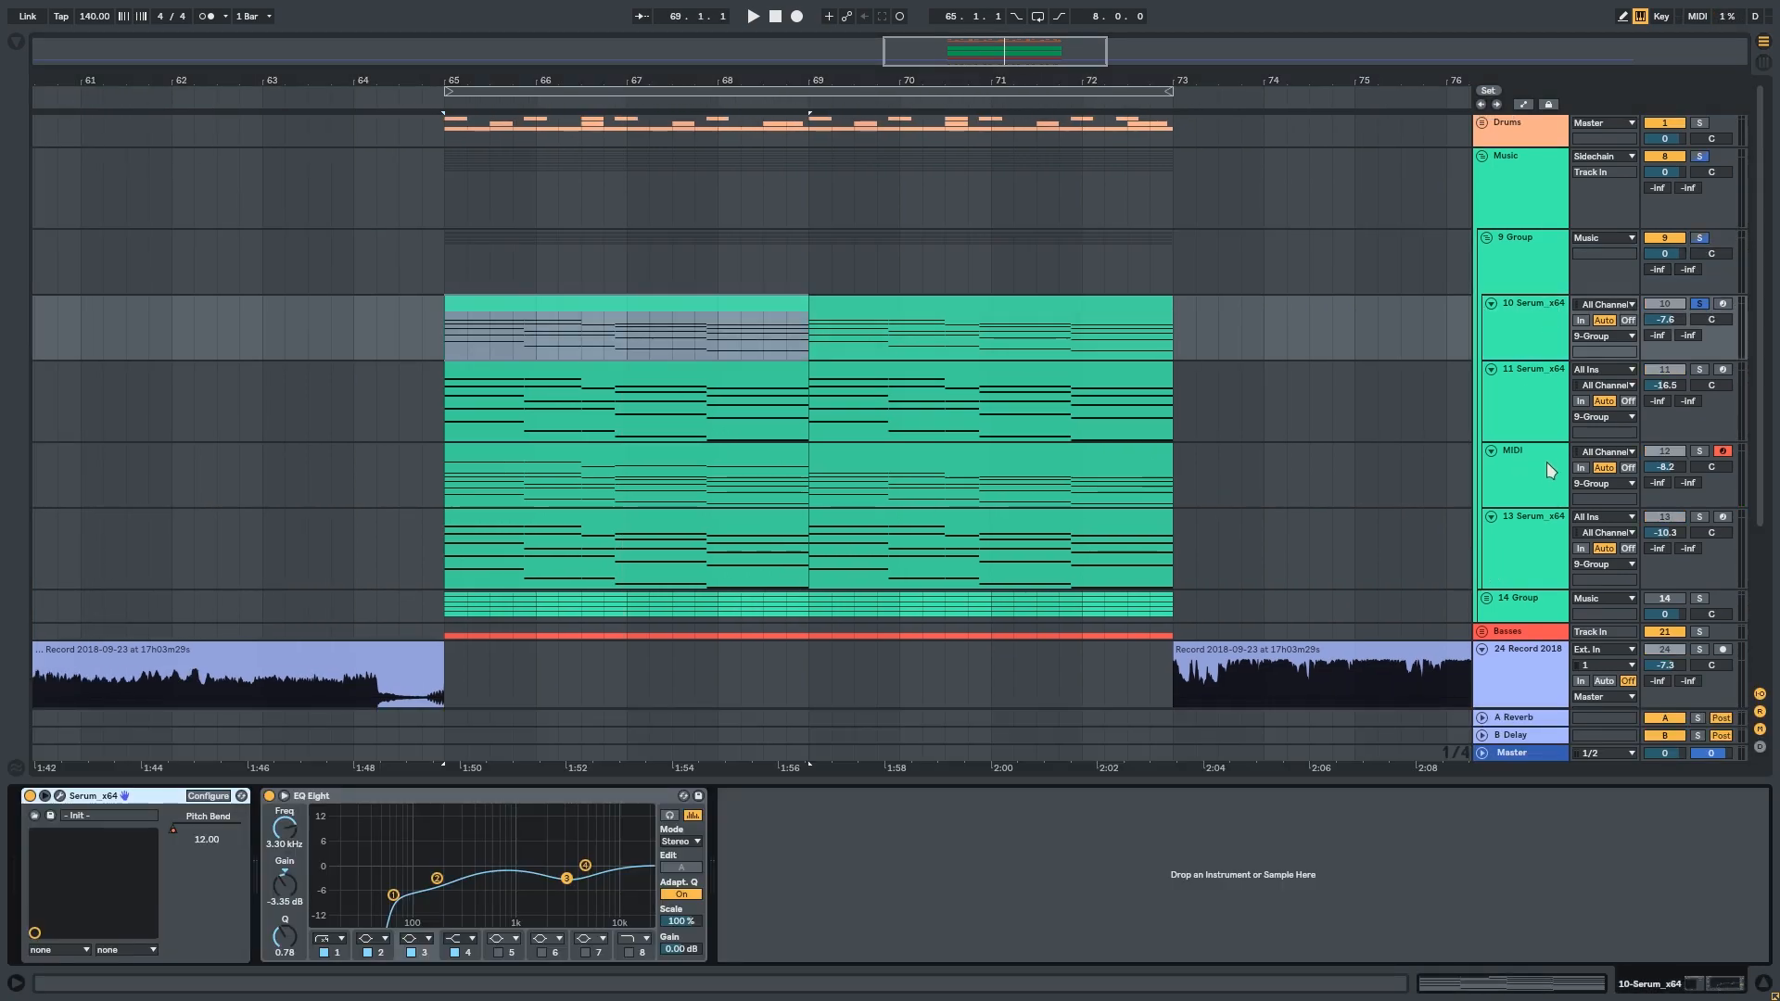
pyautogui.click(1543, 388)
pyautogui.click(1527, 338)
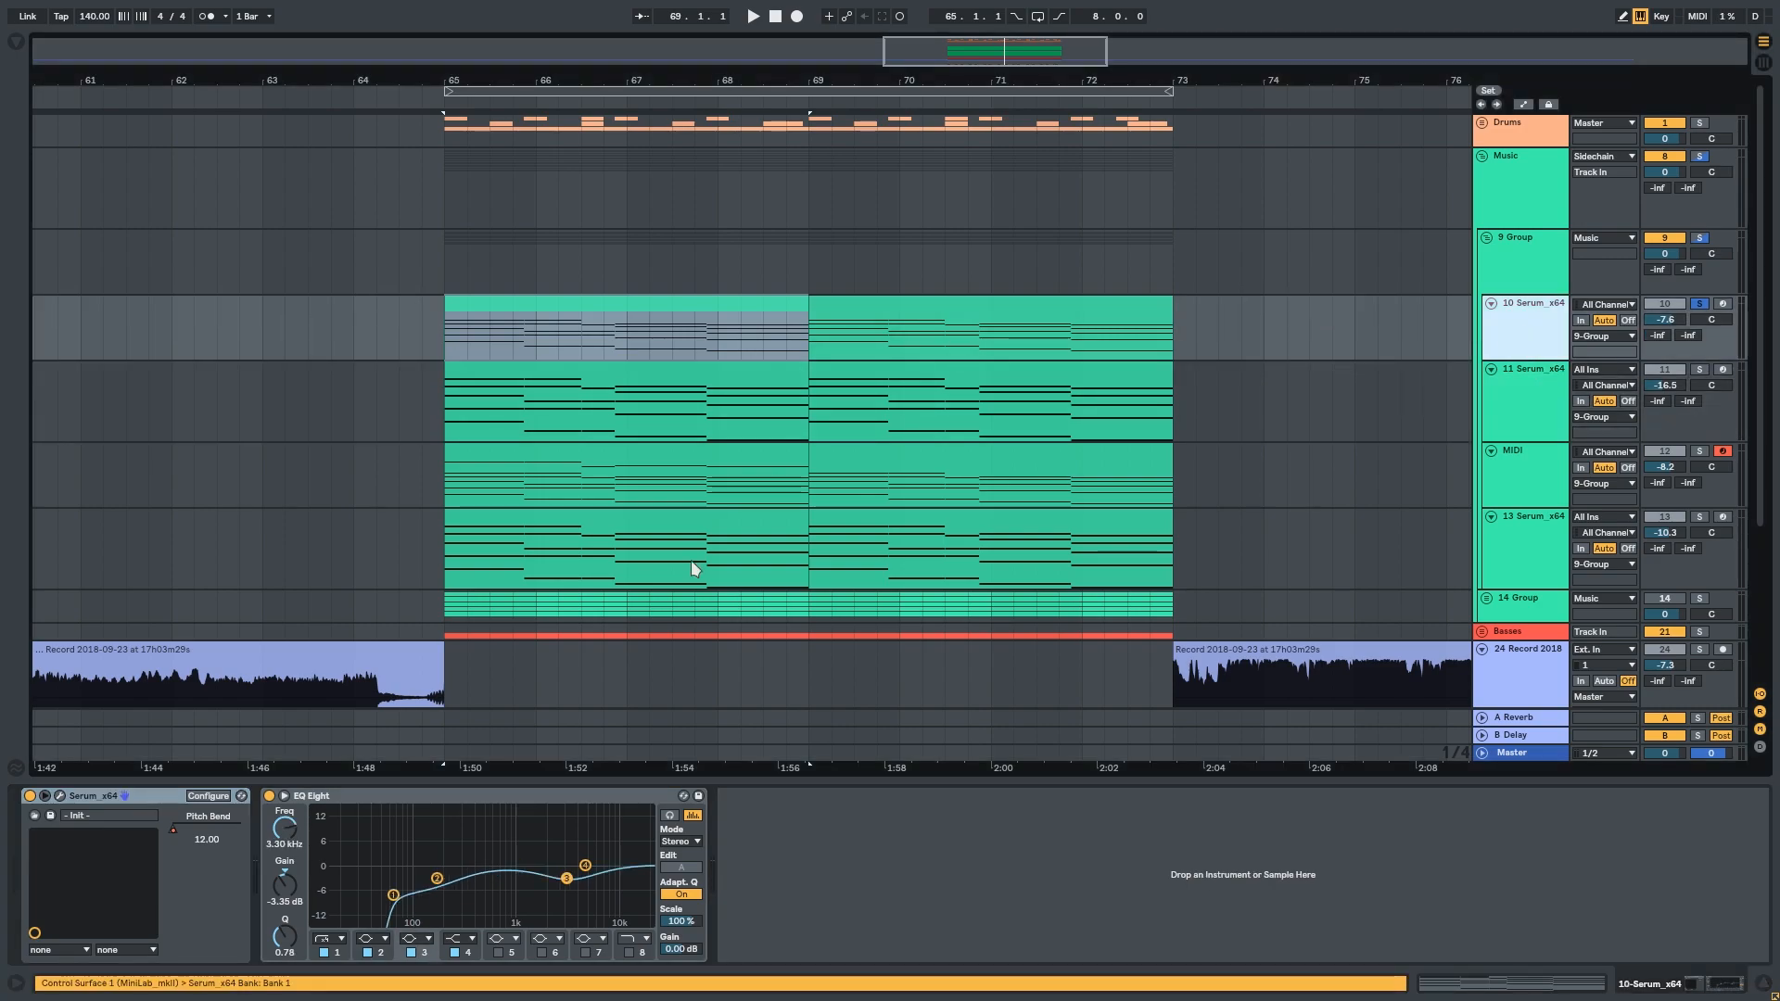
# Open the Serum plug-in window of track 10 and play the soloed chords.
pyautogui.click(51, 815)
pyautogui.press('space')
pyautogui.moveTo(646, 66); pyautogui.dragTo(1055, 226)
pyautogui.click(633, 270)
pyautogui.click(583, 266)
pyautogui.moveTo(676, 229); pyautogui.dragTo(1247, 283)
pyautogui.press('space')
# Place the Serum window beside the clips and view oscillator A's Basic Mini wavetable in 3D and back in 2D.
pyautogui.moveTo(760, 380); pyautogui.dragTo(429, 329)
pyautogui.moveTo(1105, 295); pyautogui.dragTo(948, 129)
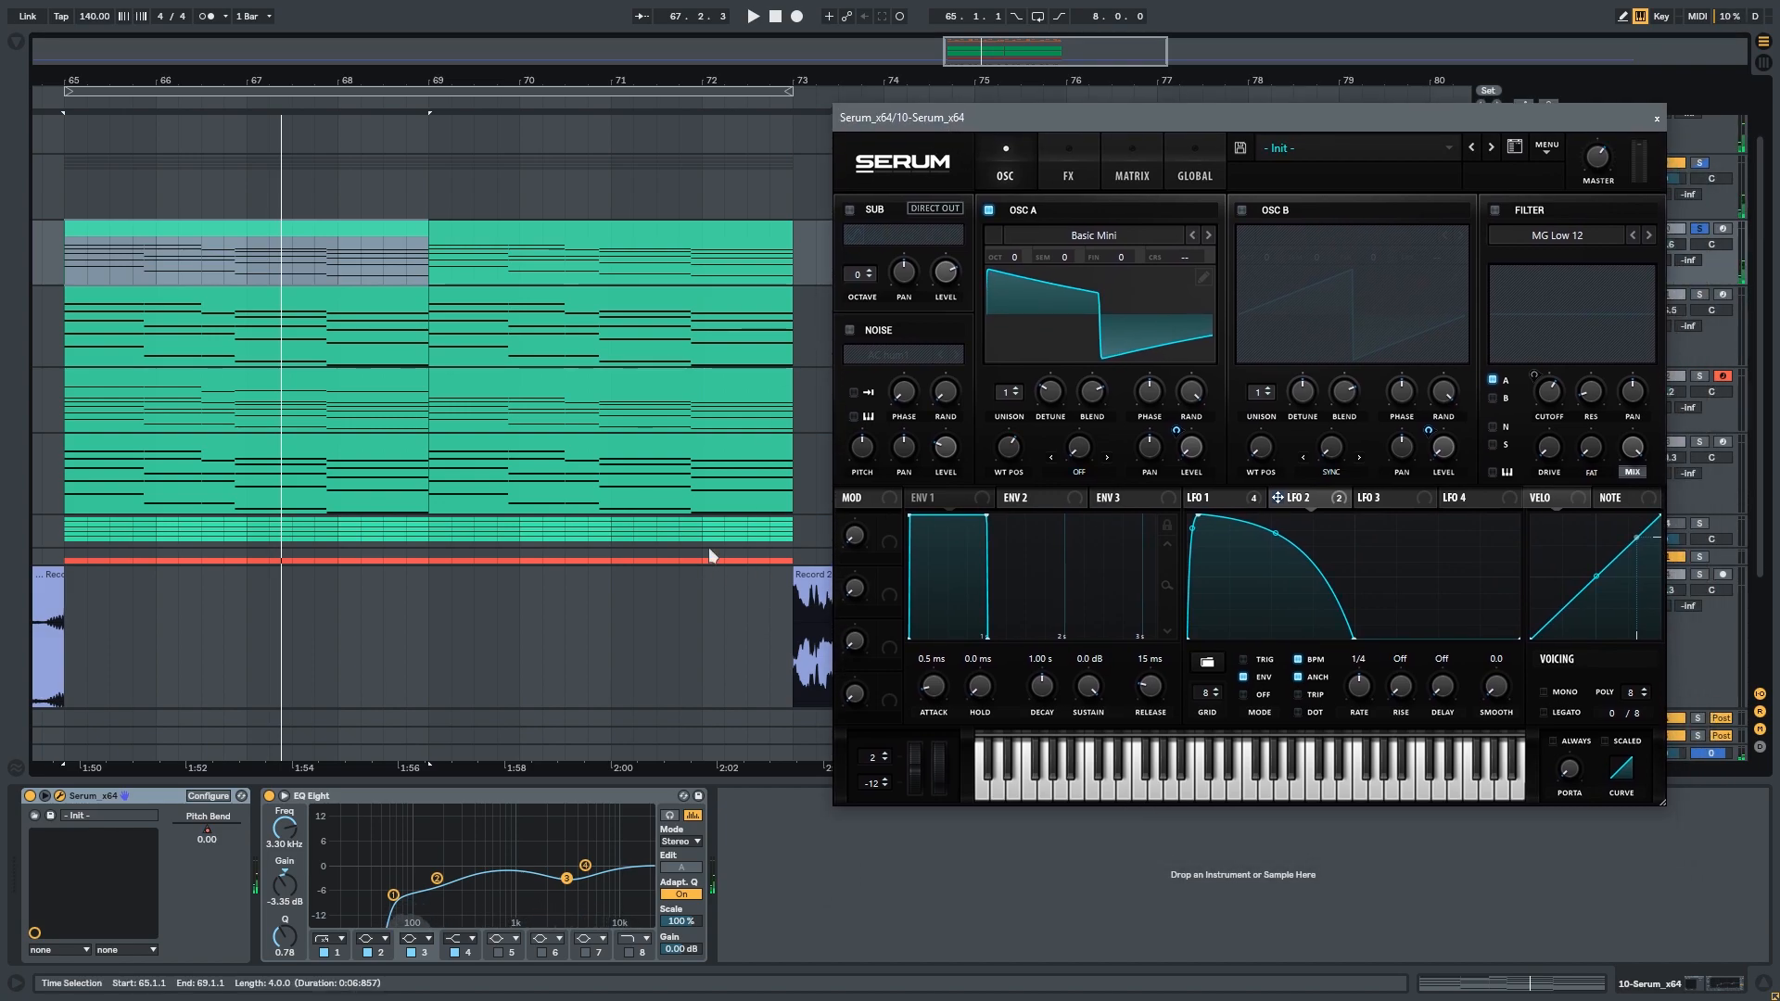
pyautogui.moveTo(1200, 120)
pyautogui.mouseDown()
pyautogui.moveTo(1194, 470)
pyautogui.moveTo(1201, 101)
pyautogui.mouseUp()
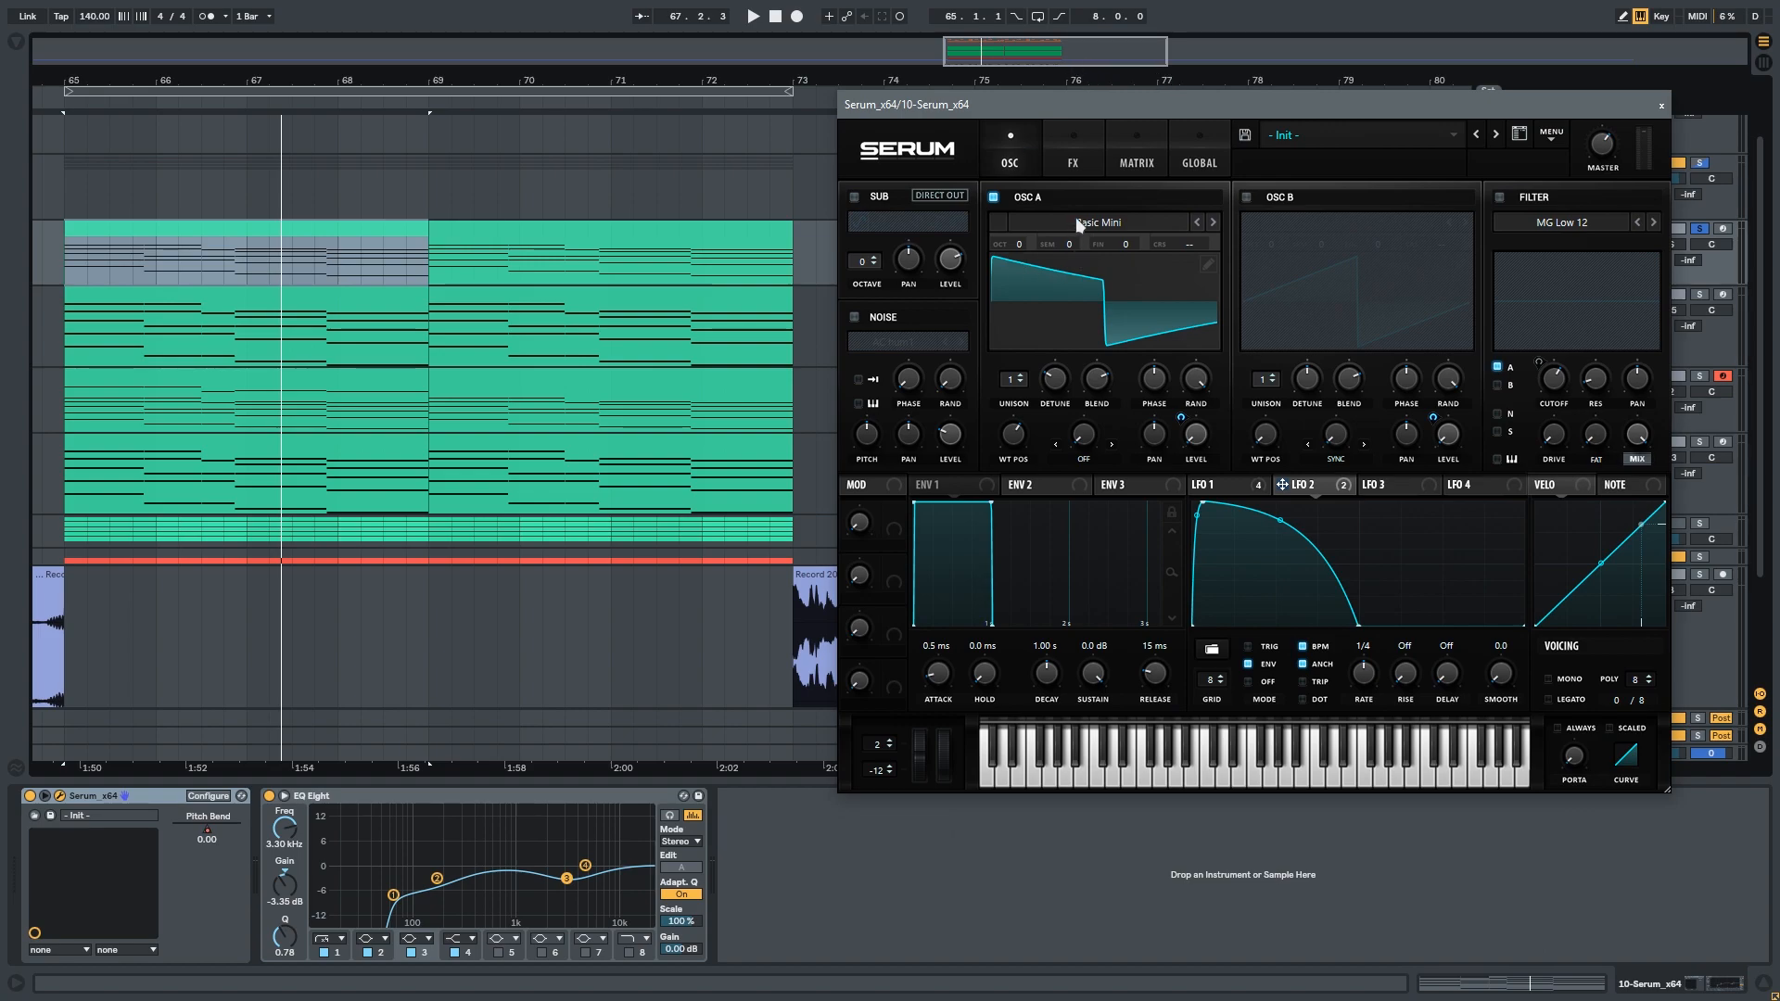
pyautogui.click(1062, 299)
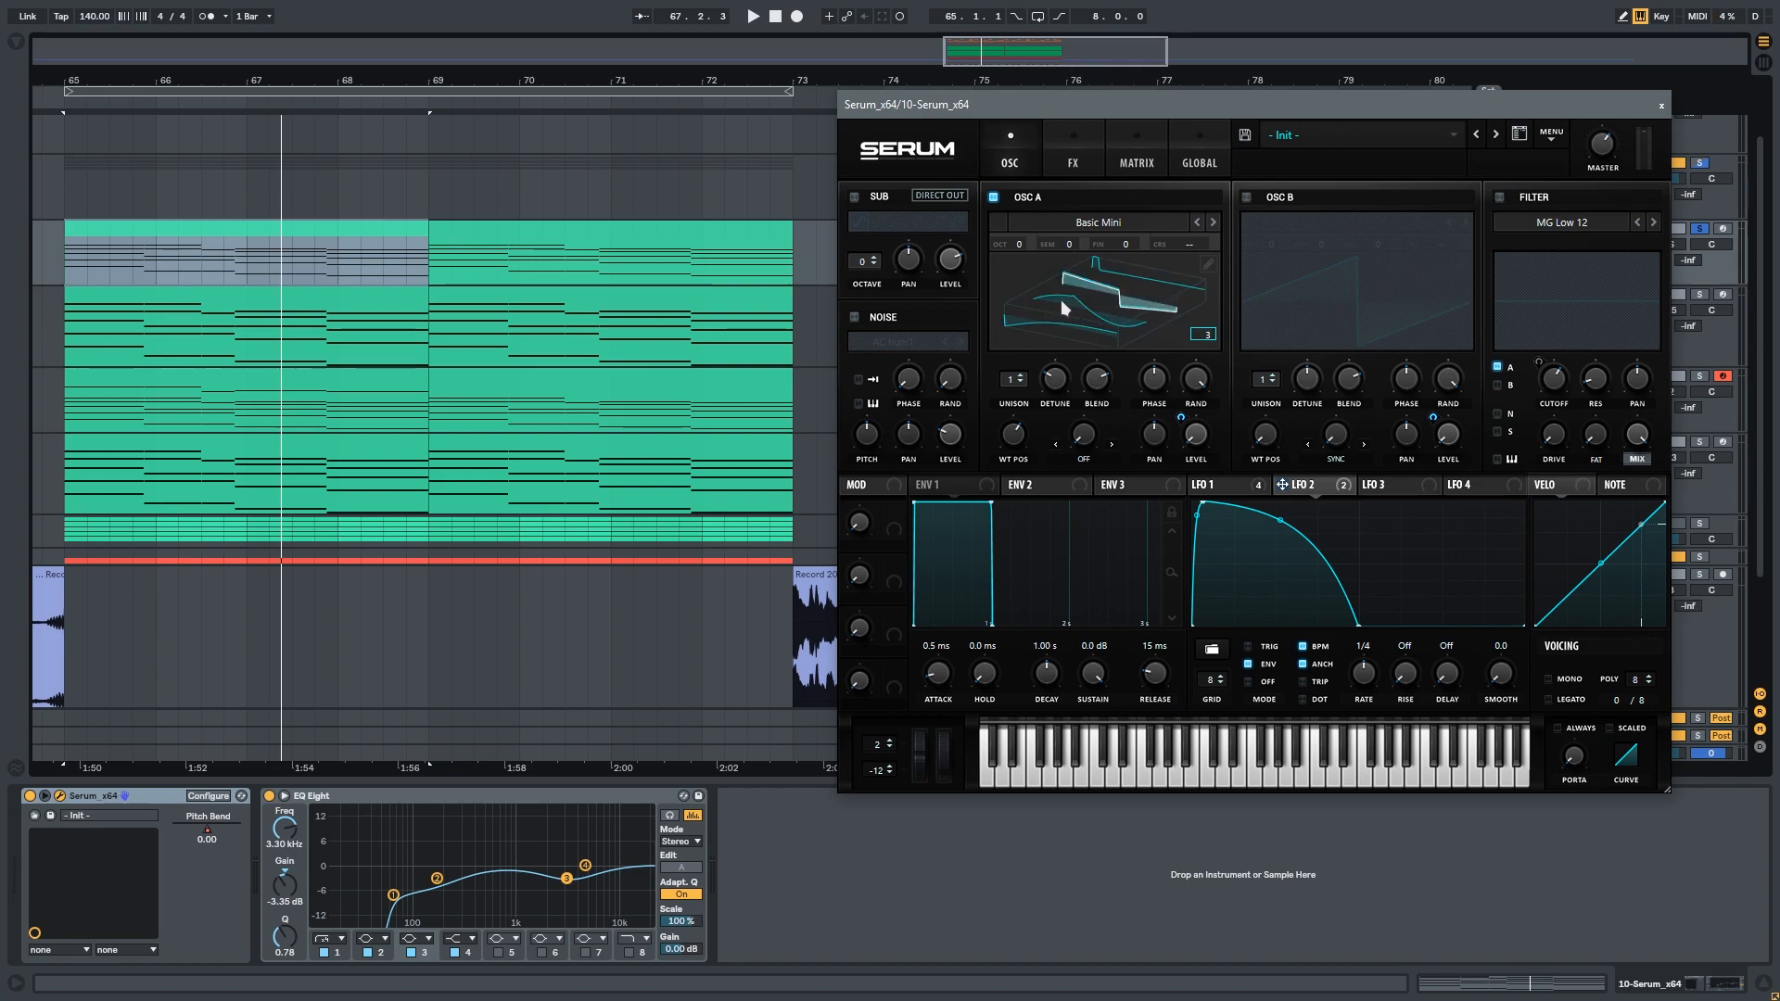
pyautogui.click(1062, 300)
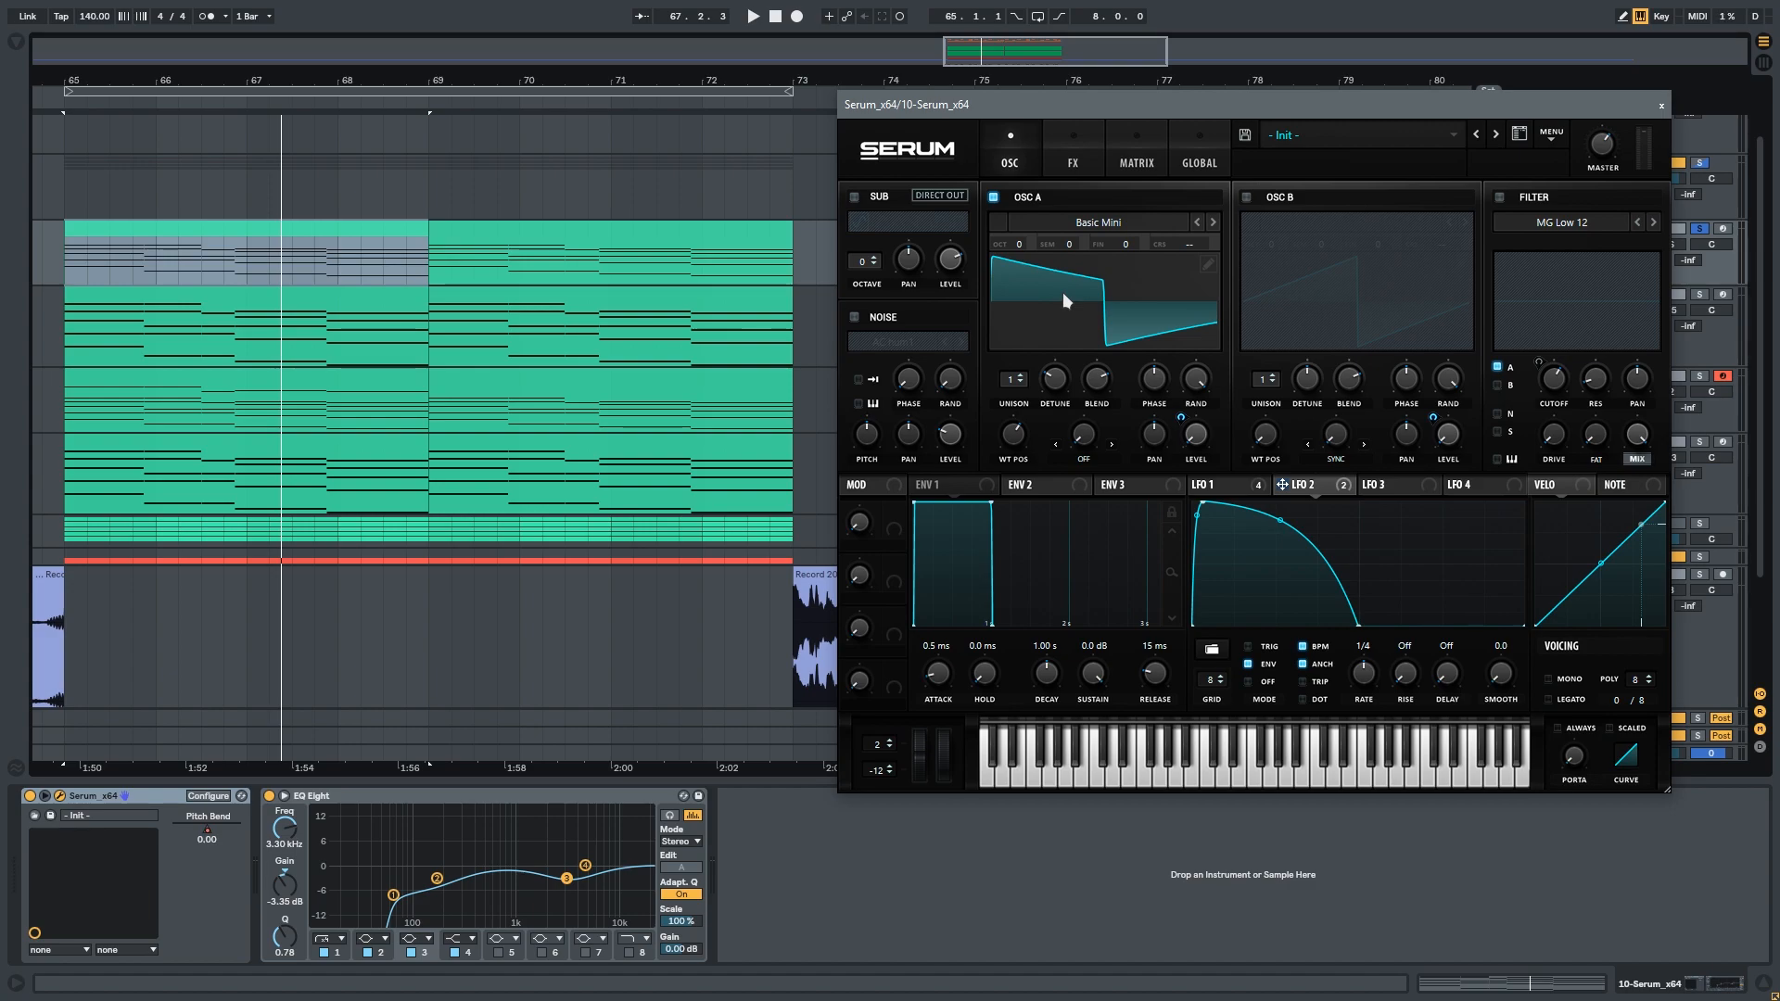
pyautogui.moveTo(1112, 109); pyautogui.dragTo(1124, 149)
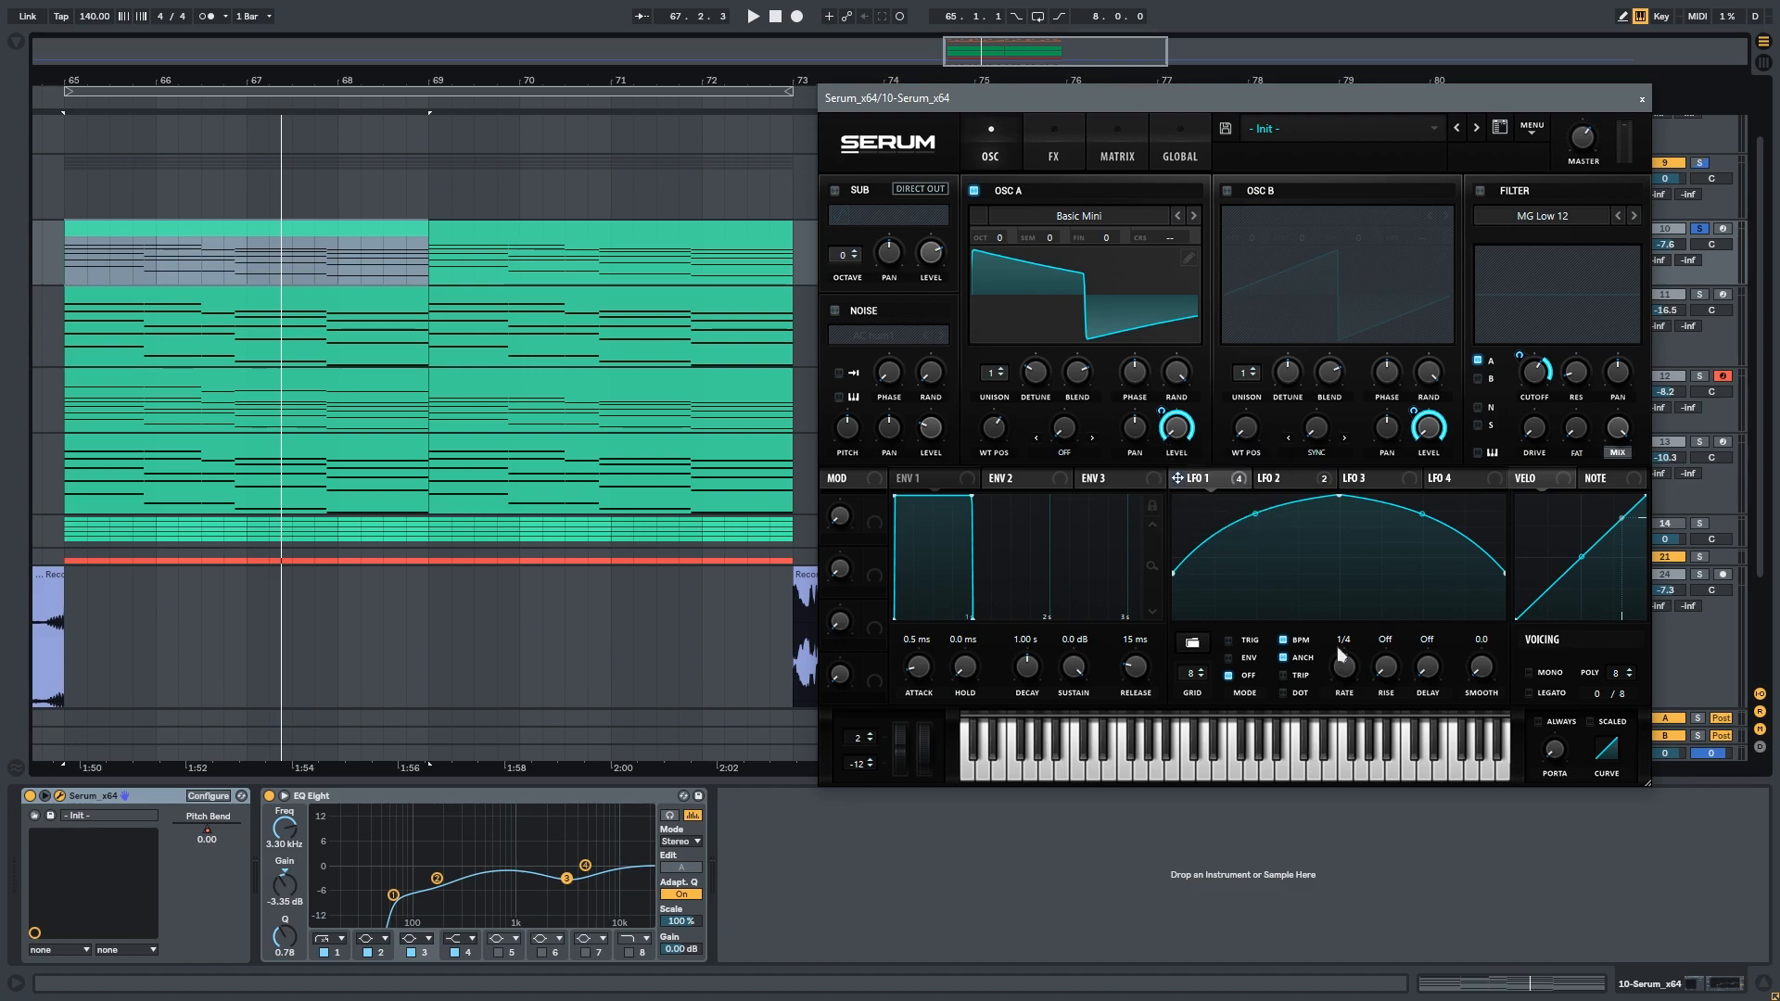
# Reposition track 10's Serum window, return to its oscillator page and close the plug-in window.
pyautogui.moveTo(932, 103); pyautogui.dragTo(893, 142)
pyautogui.moveTo(1143, 138); pyautogui.dragTo(1026, 230)
pyautogui.click(988, 343)
pyautogui.click(938, 273)
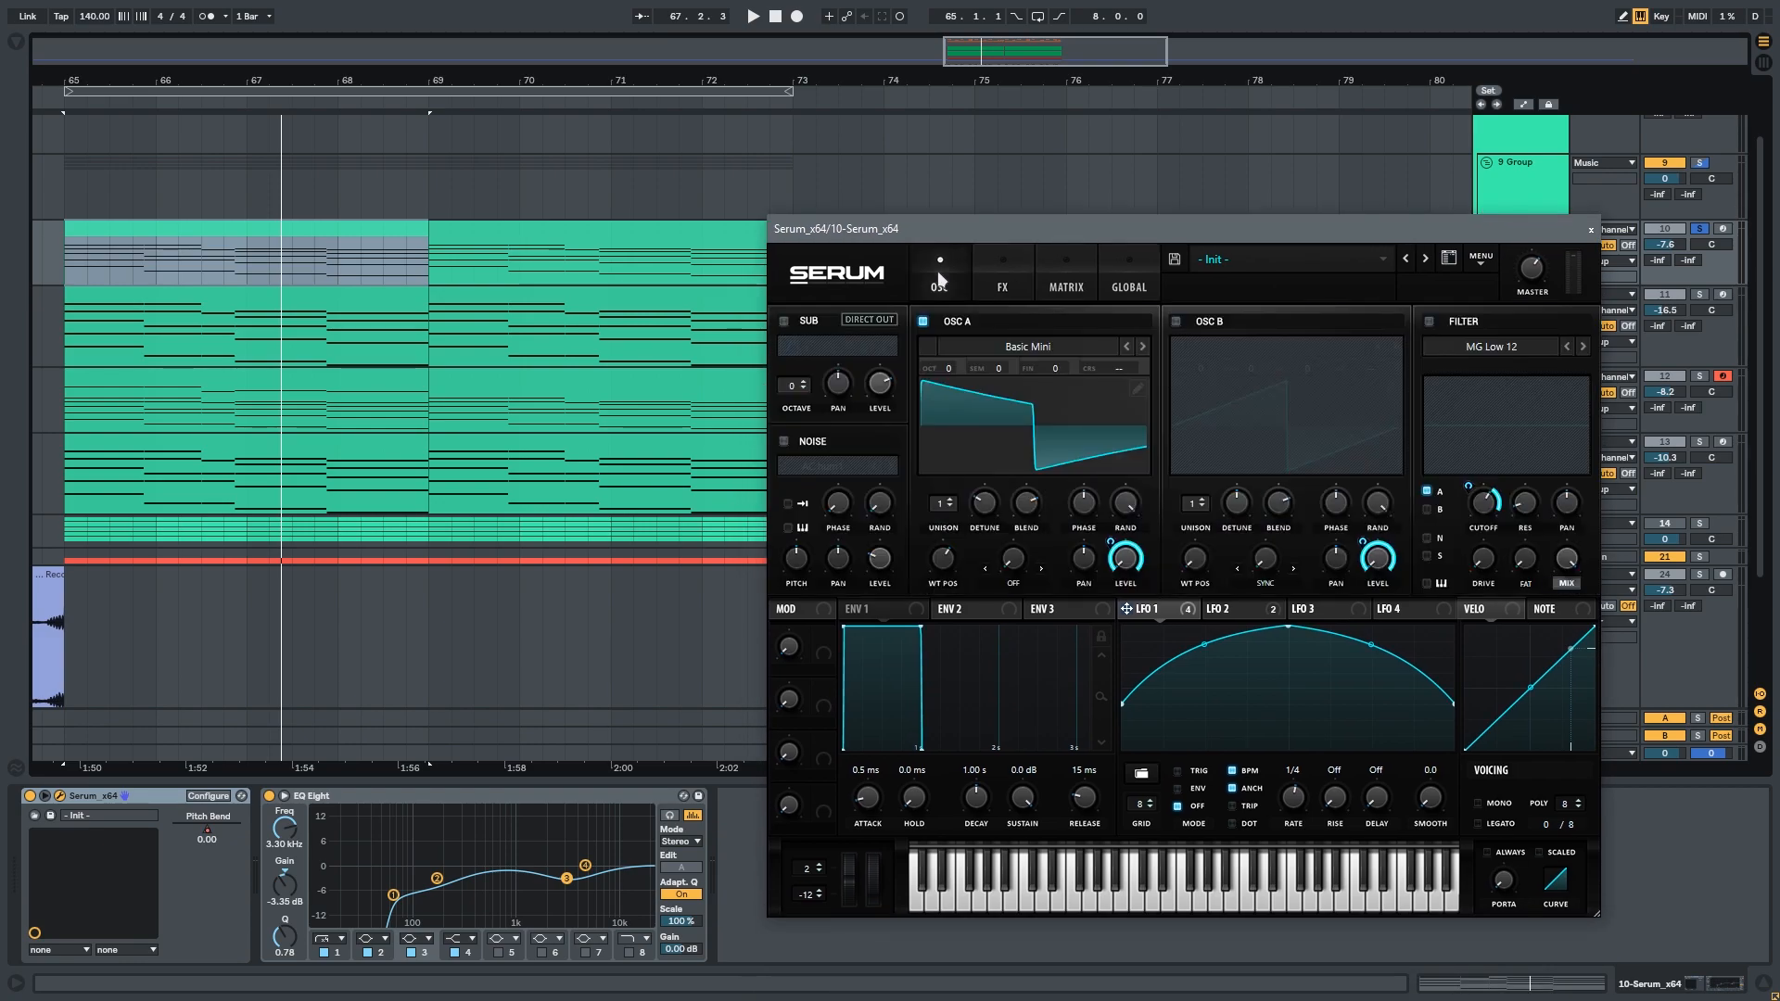
pyautogui.click(1592, 230)
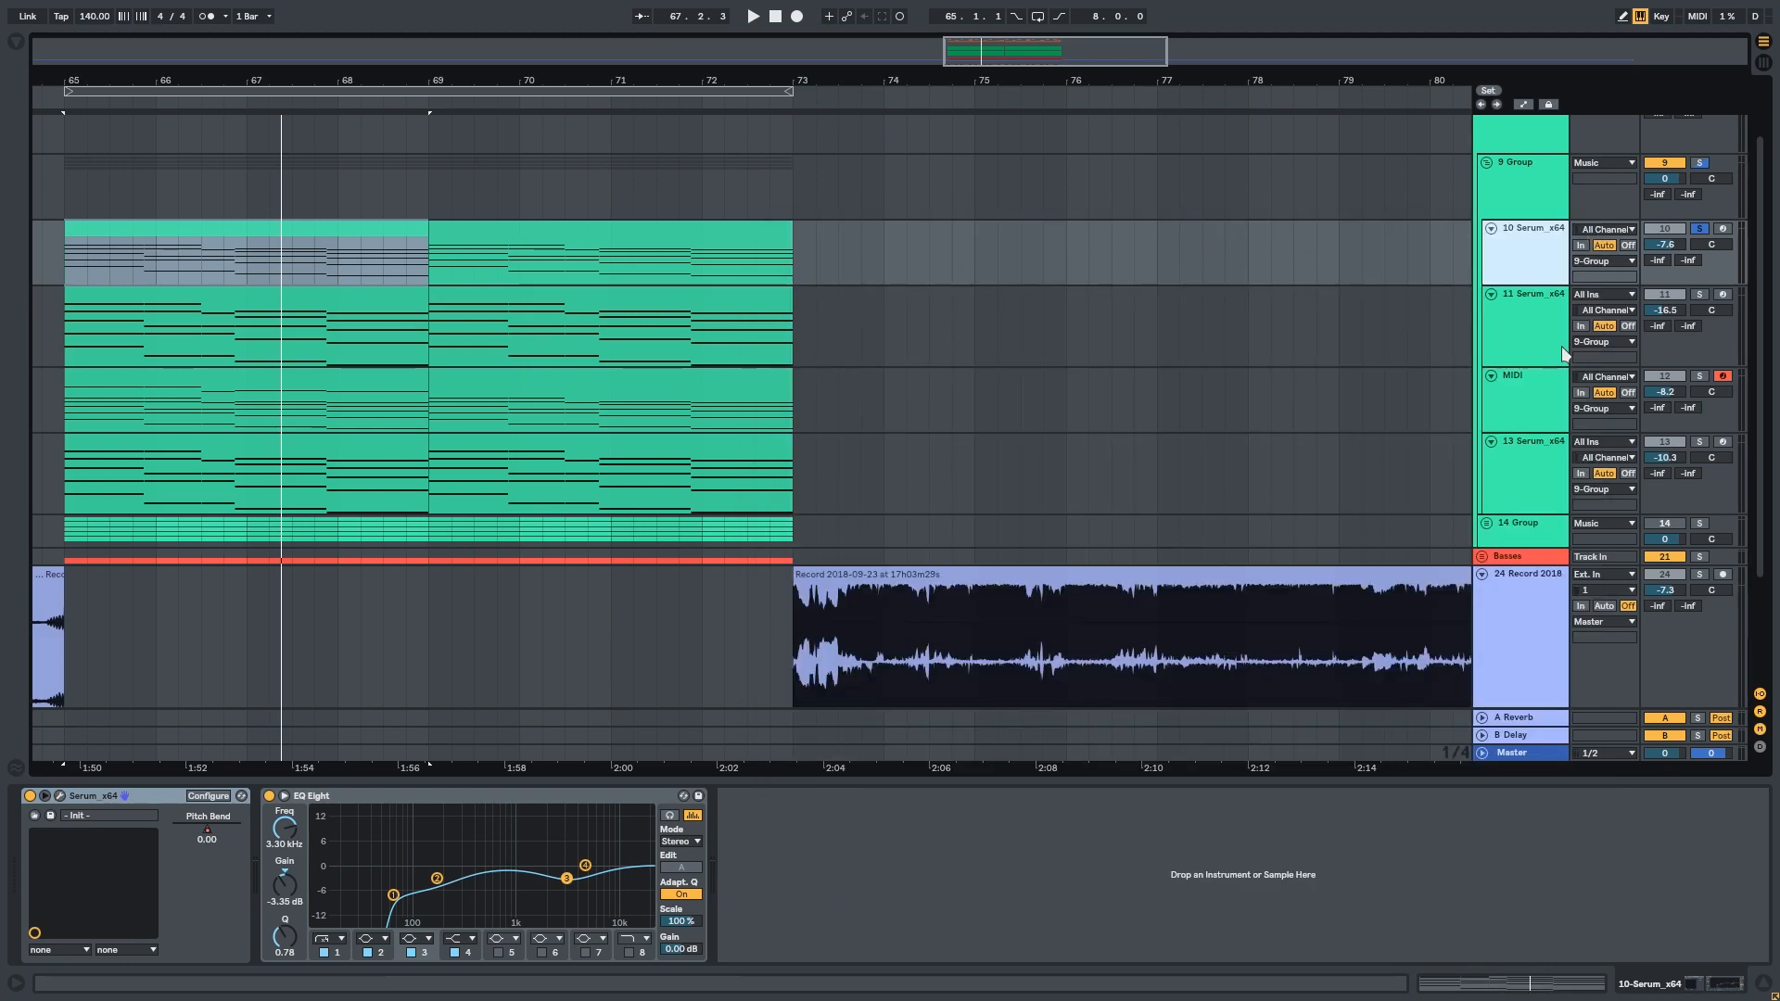
# Solo the 11 Serum_x64 track, select its first chord clip and play it from bar 65.
pyautogui.click(1702, 295)
pyautogui.click(219, 309)
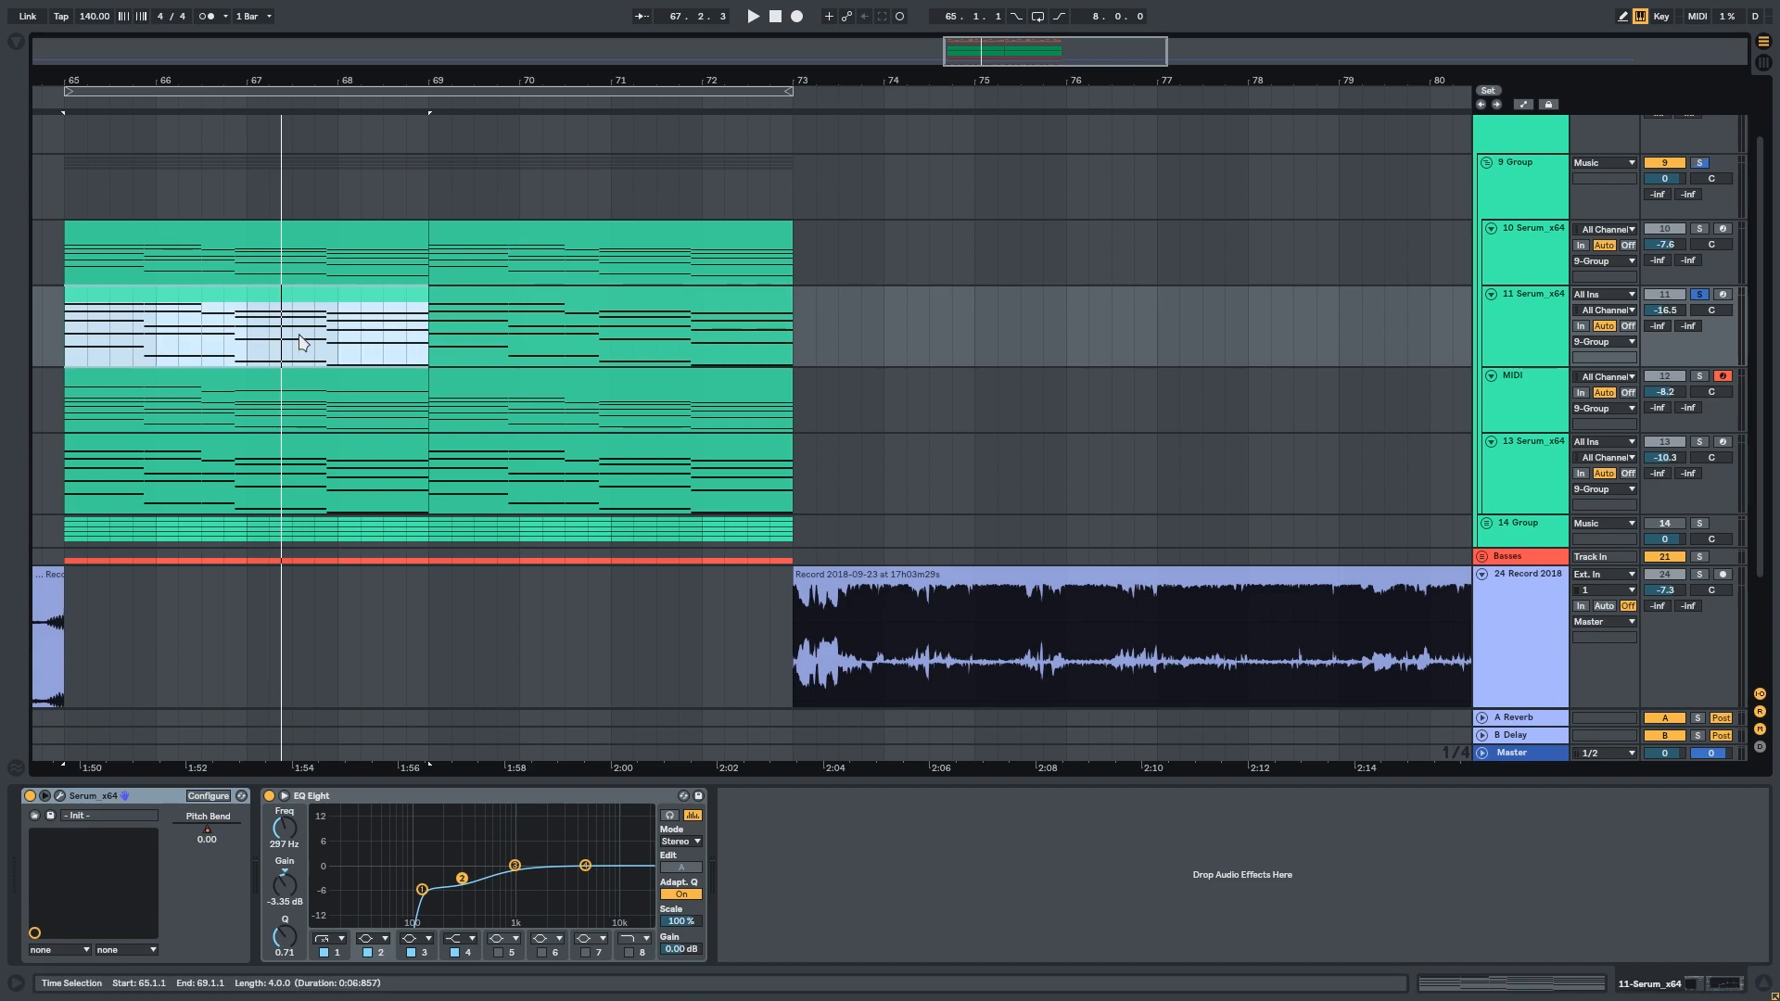
pyautogui.click(1533, 269)
pyautogui.click(1546, 314)
pyautogui.press('space')
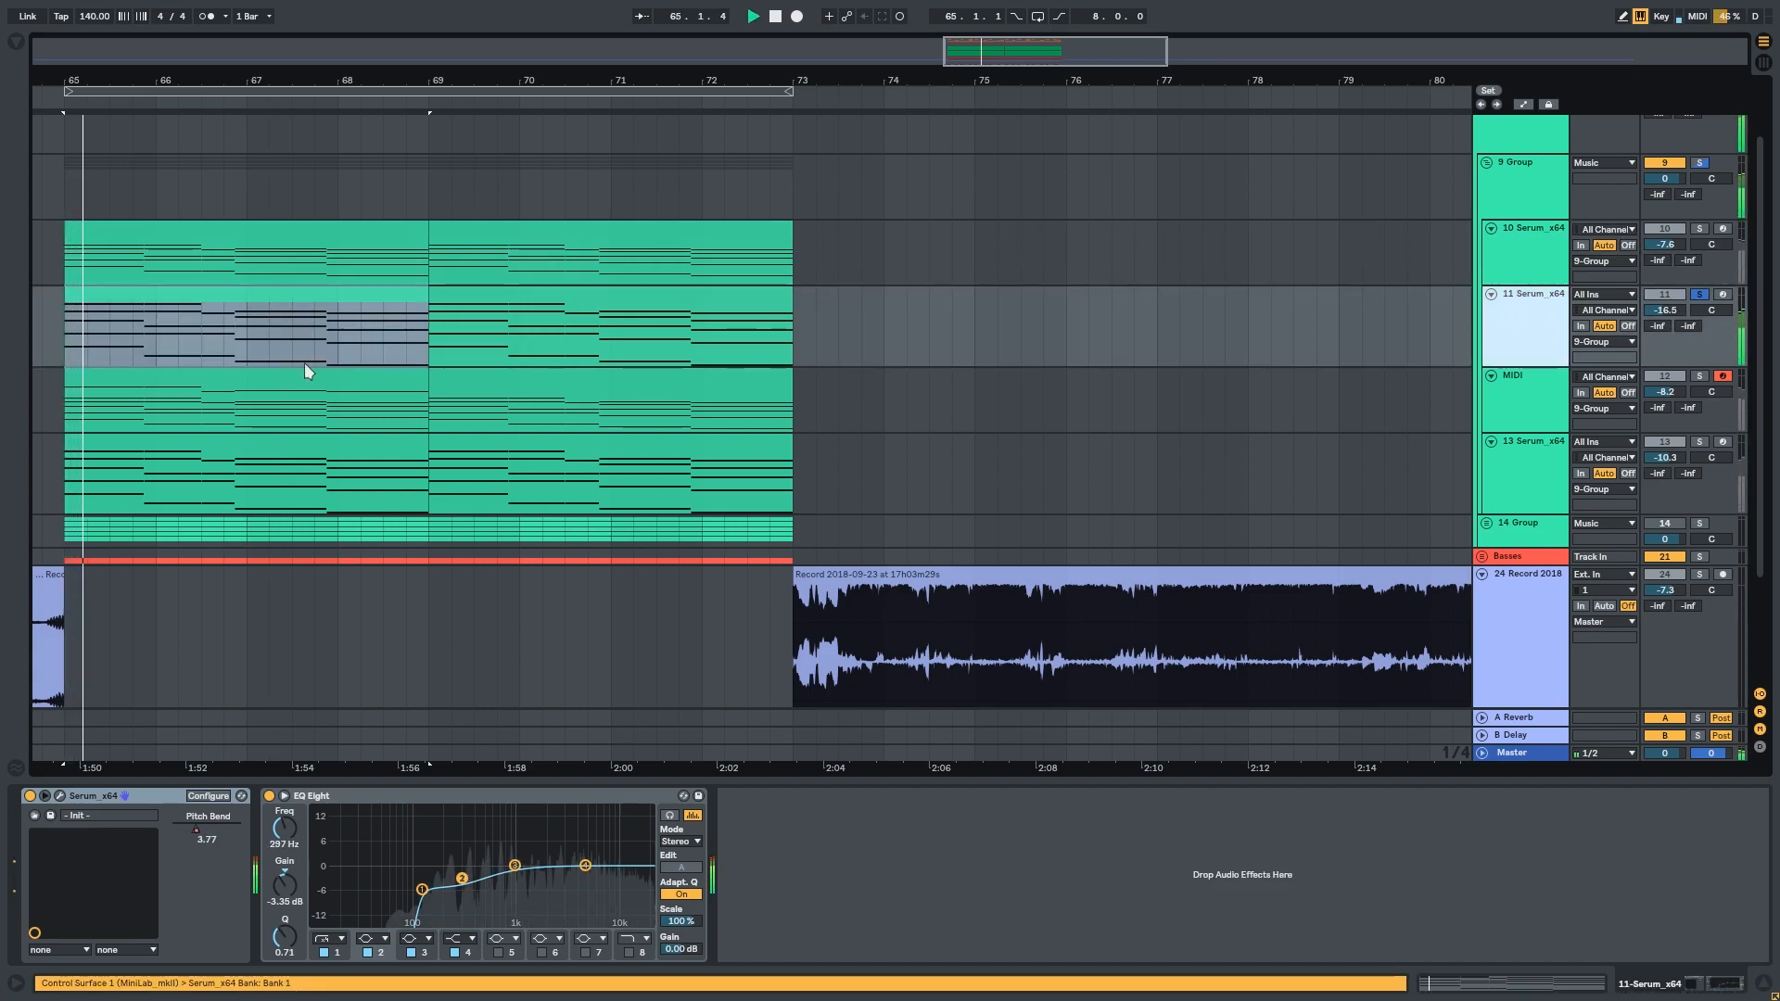
# Open track 11's Serum window, stop playback and place the window beside the clips.
pyautogui.hscroll(-3, 529, 426)
pyautogui.click(61, 796)
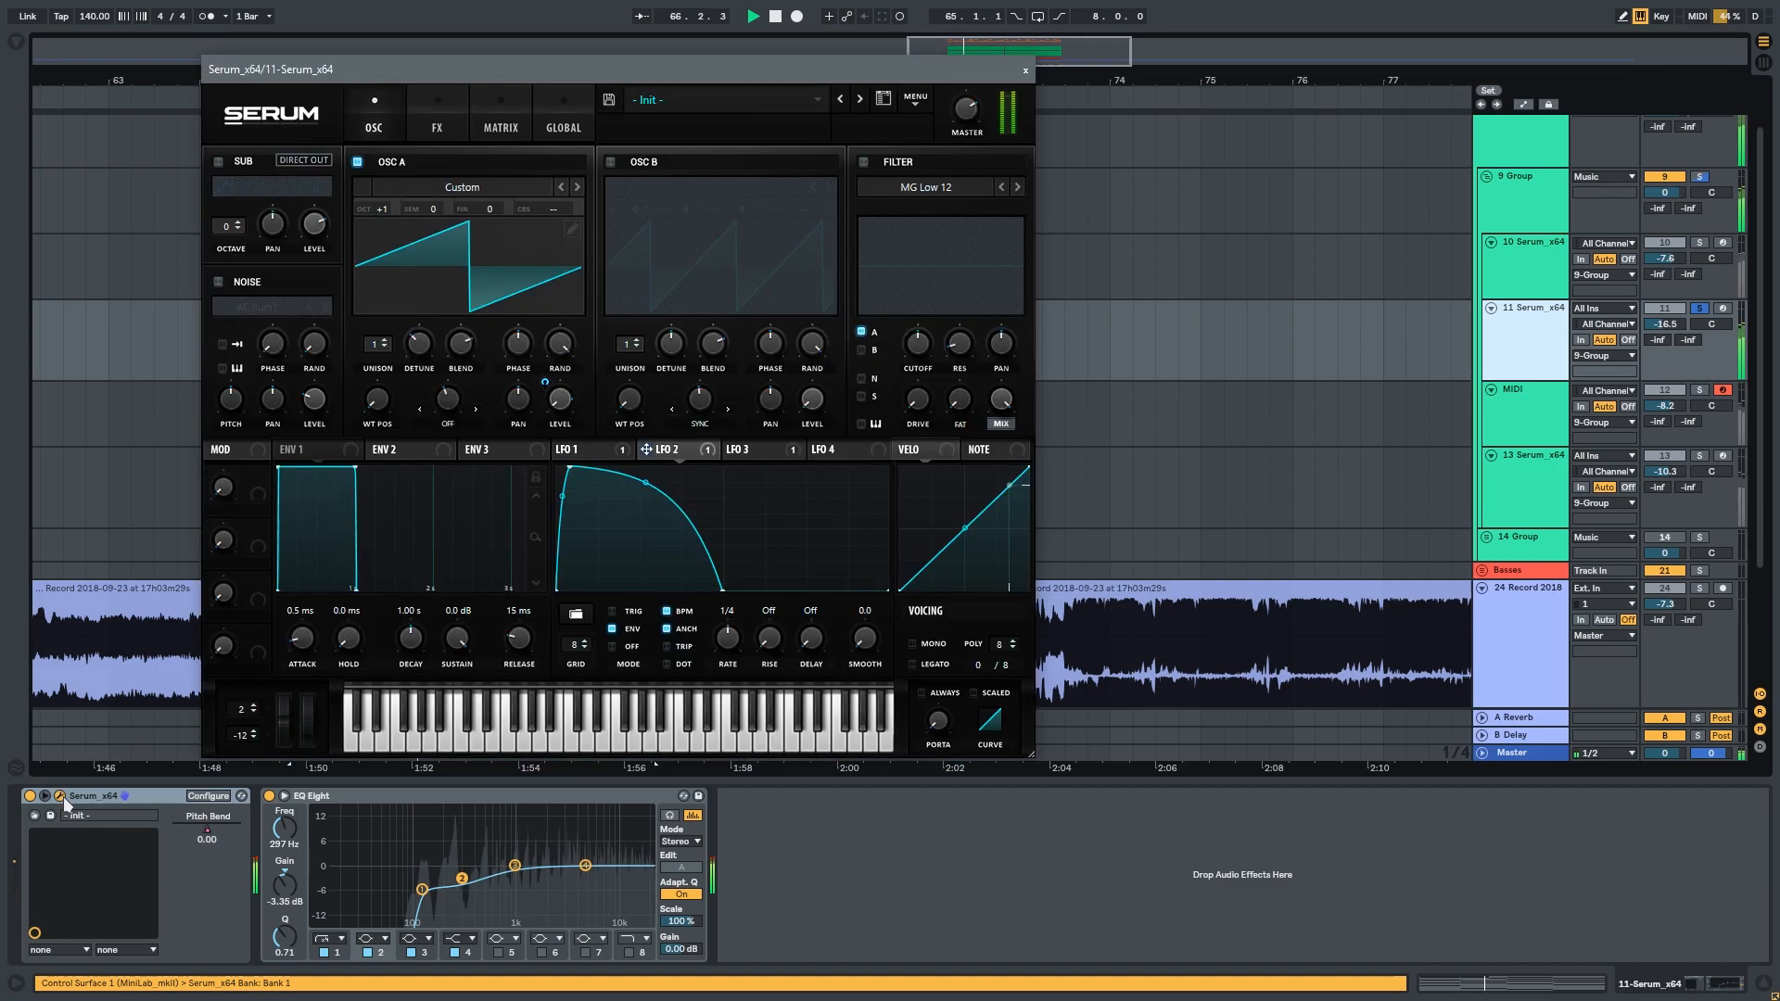
pyautogui.press('space')
pyautogui.moveTo(559, 74); pyautogui.dragTo(1016, 240)
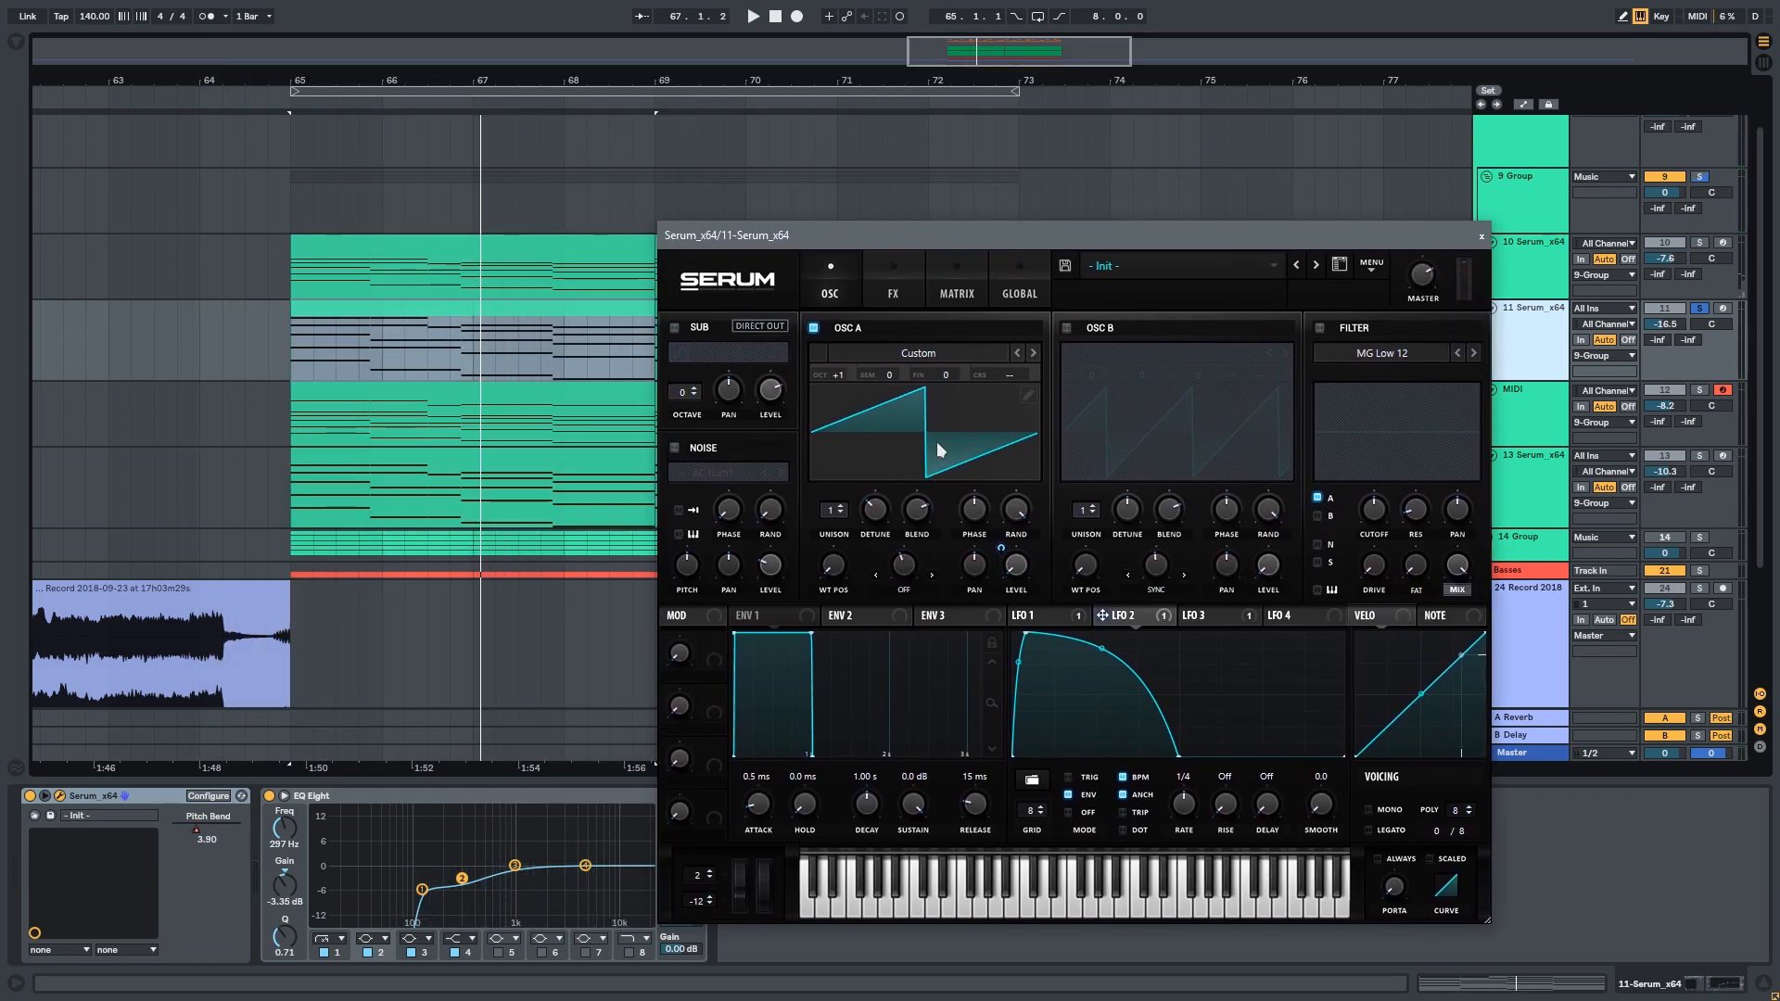
# Look through the effects page, oscillator page and LFO shapes of track 11's Serum, including LFO 3, and close its window.
pyautogui.click(878, 291)
pyautogui.click(835, 290)
pyautogui.click(1112, 619)
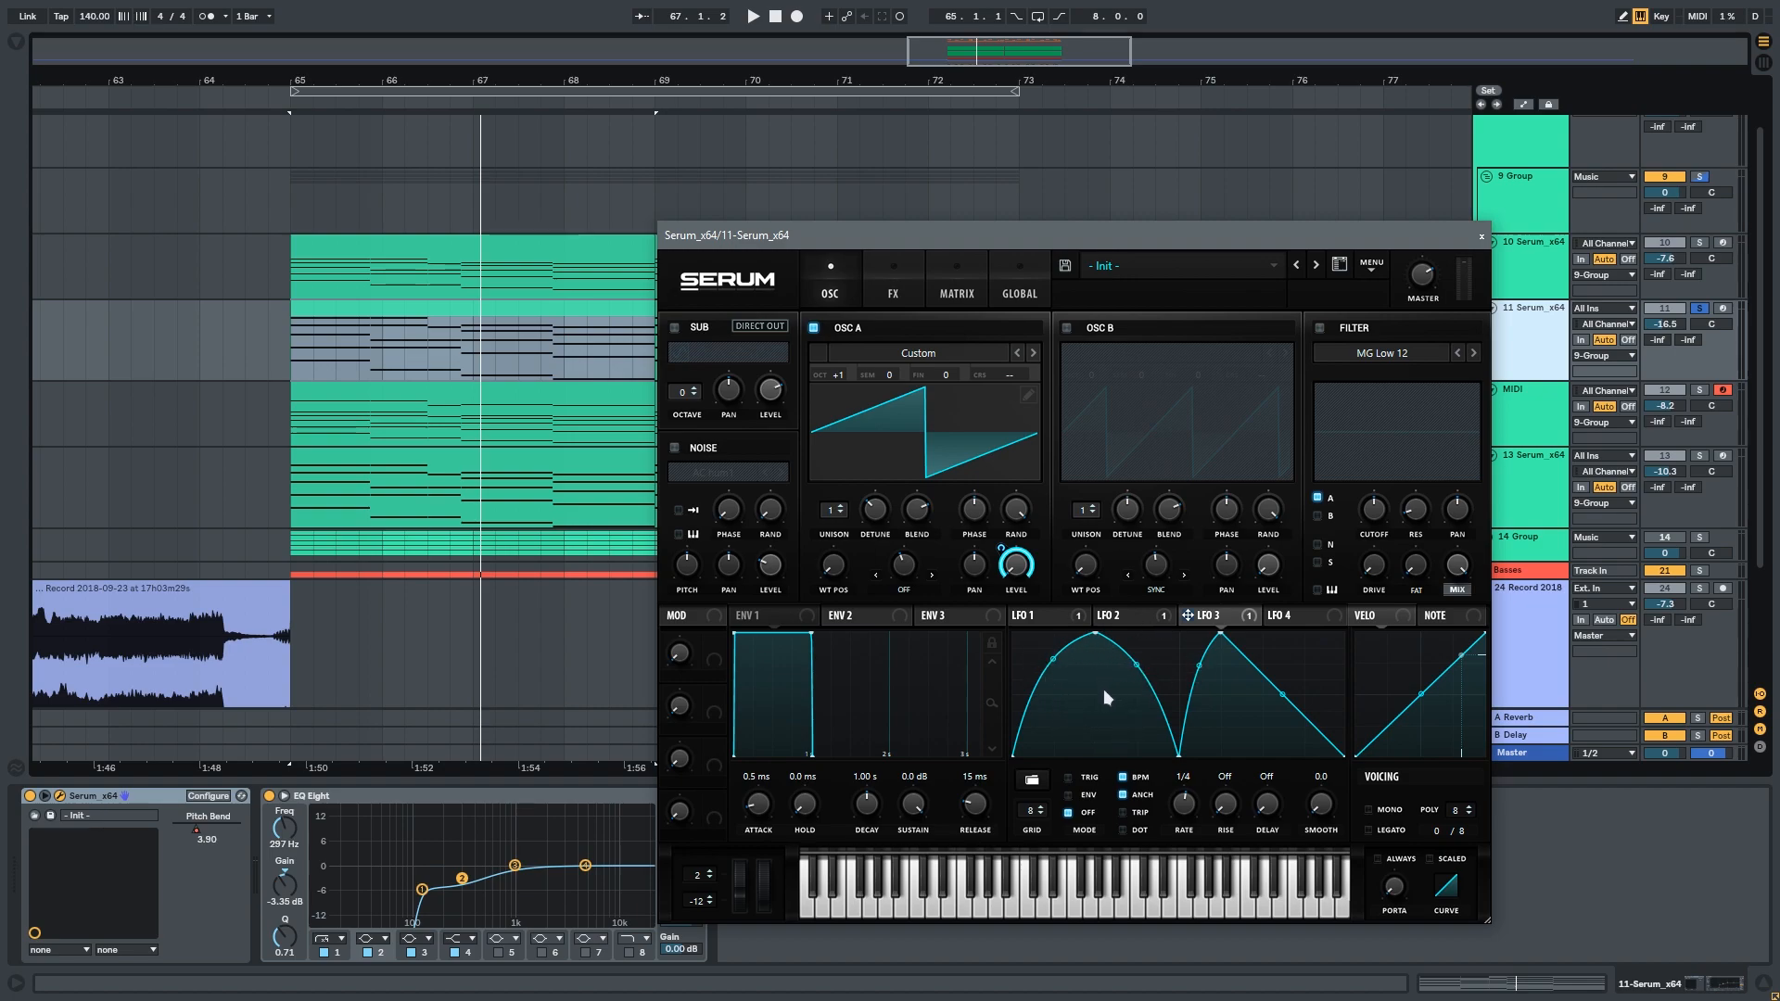
pyautogui.click(1484, 238)
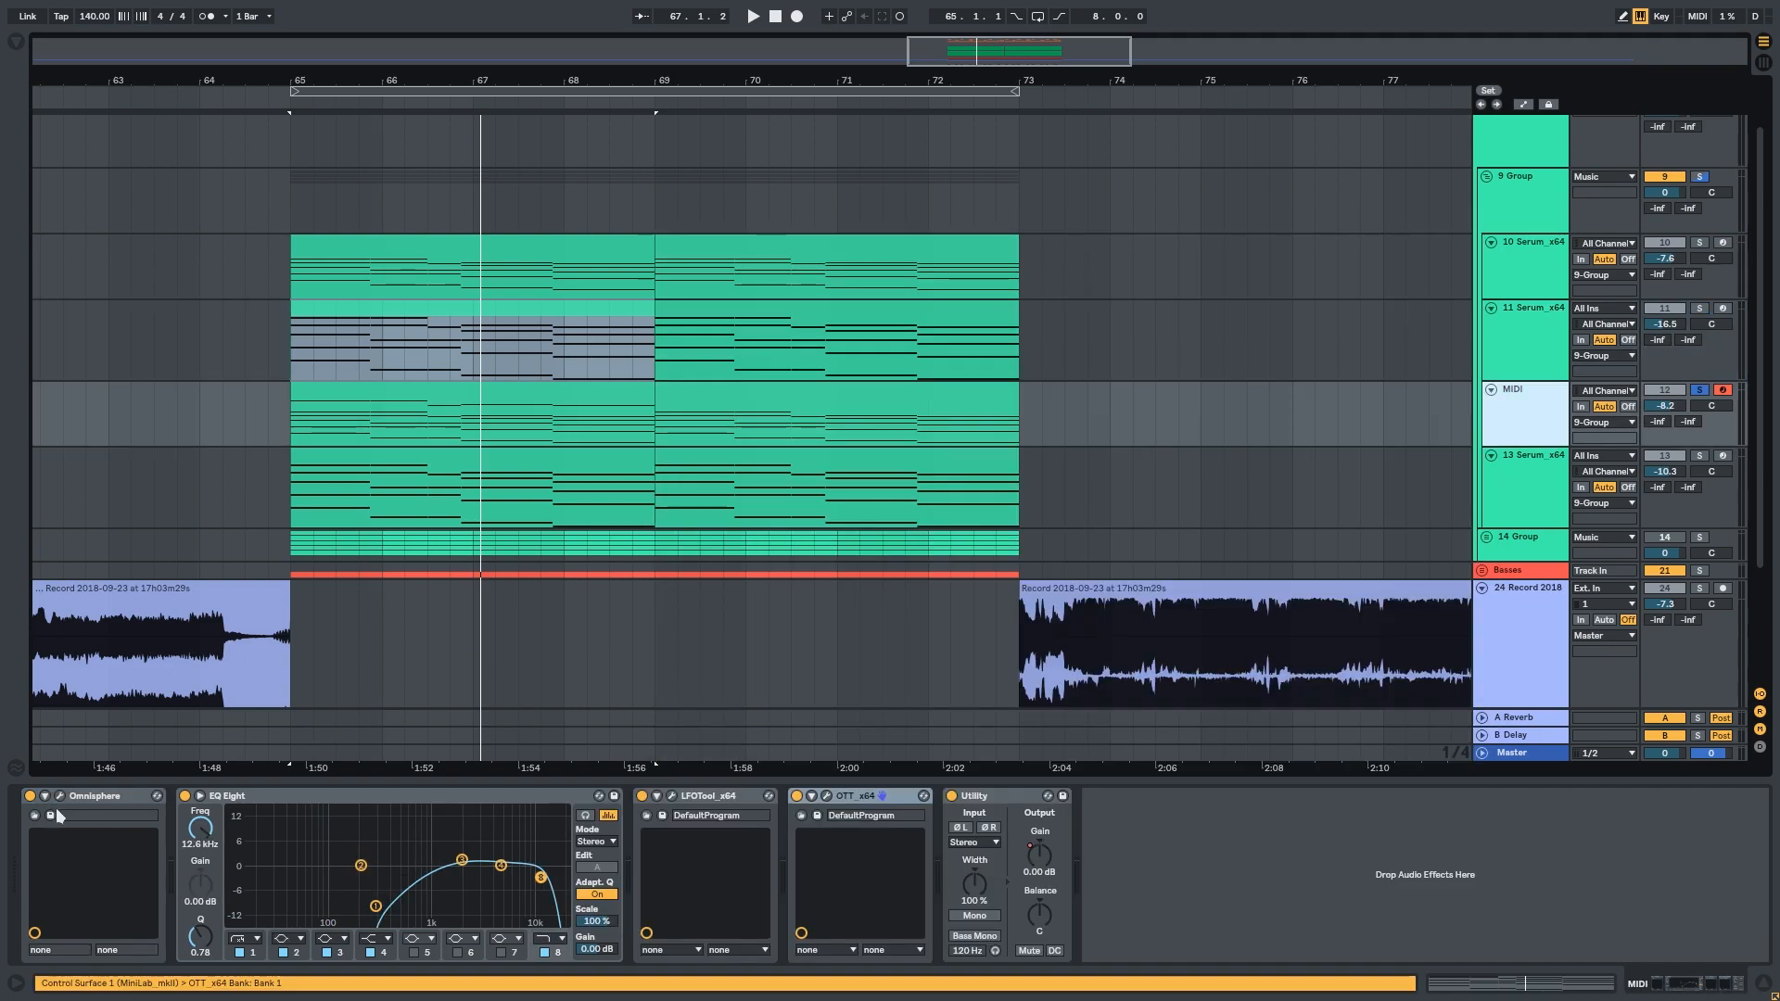
# Open Omnisphere on the soloed MIDI track, show its Boys Choir Soloist Oh patch and close the plug-in window.
pyautogui.click(59, 795)
pyautogui.moveTo(483, 349); pyautogui.dragTo(581, 106)
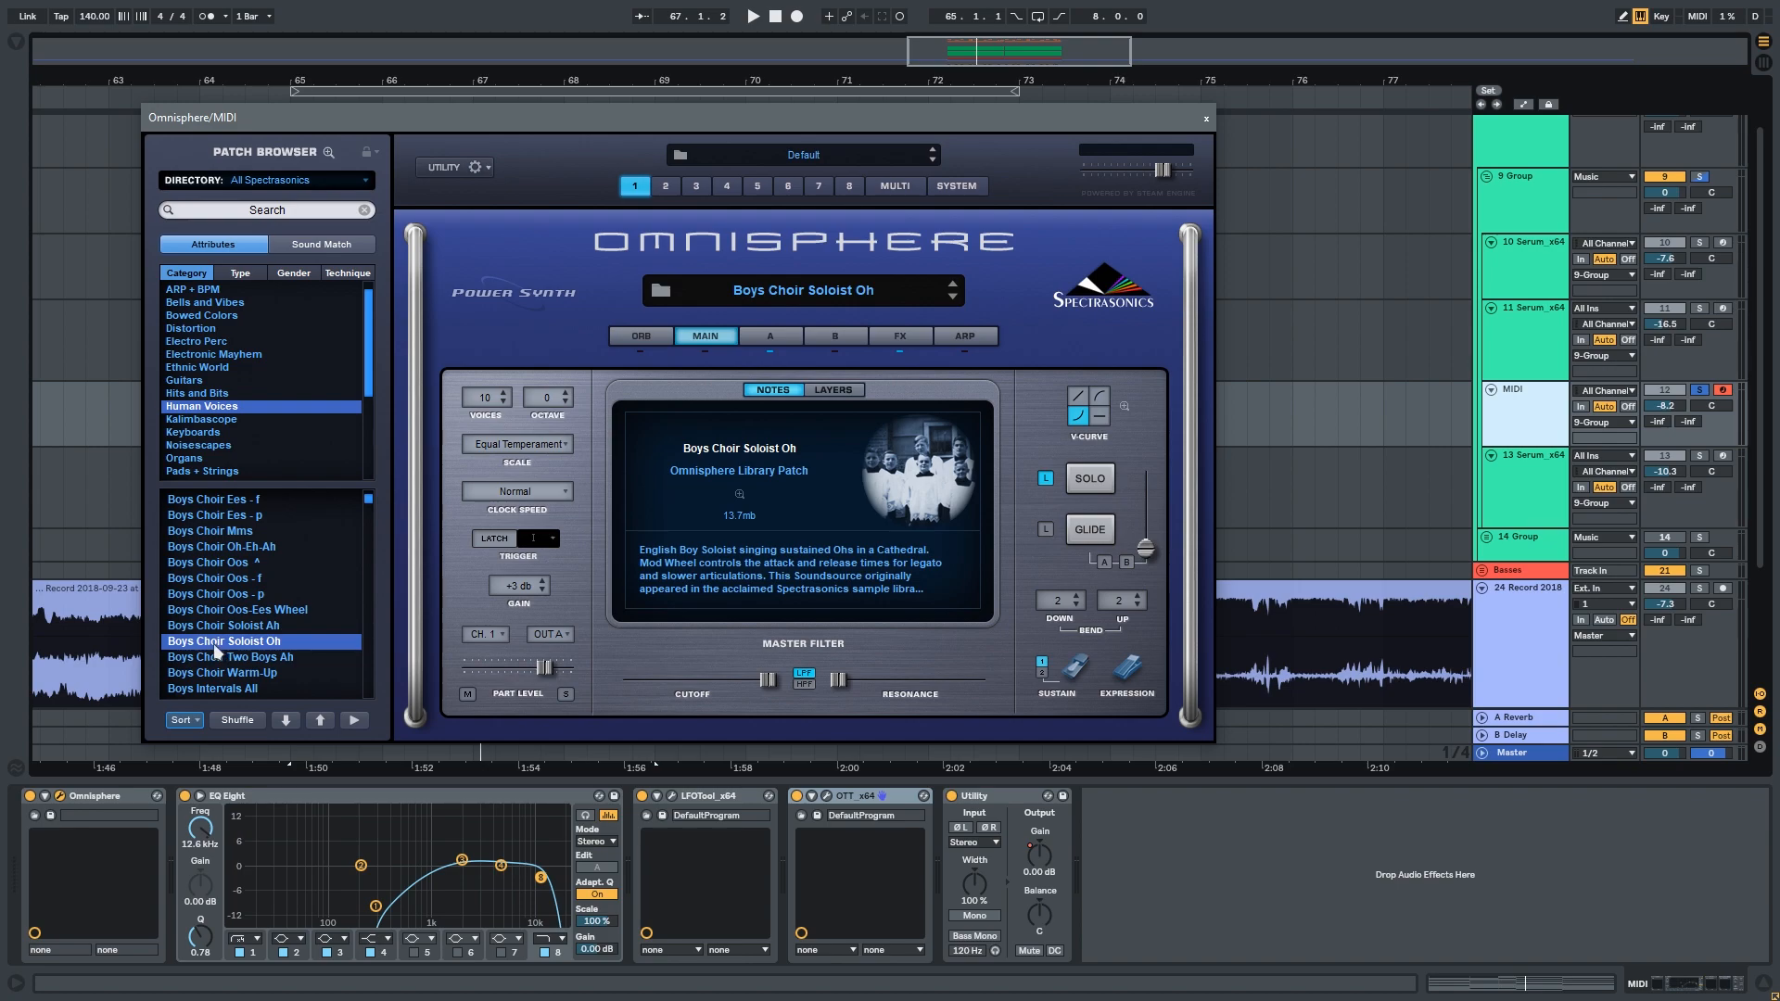
pyautogui.click(1207, 118)
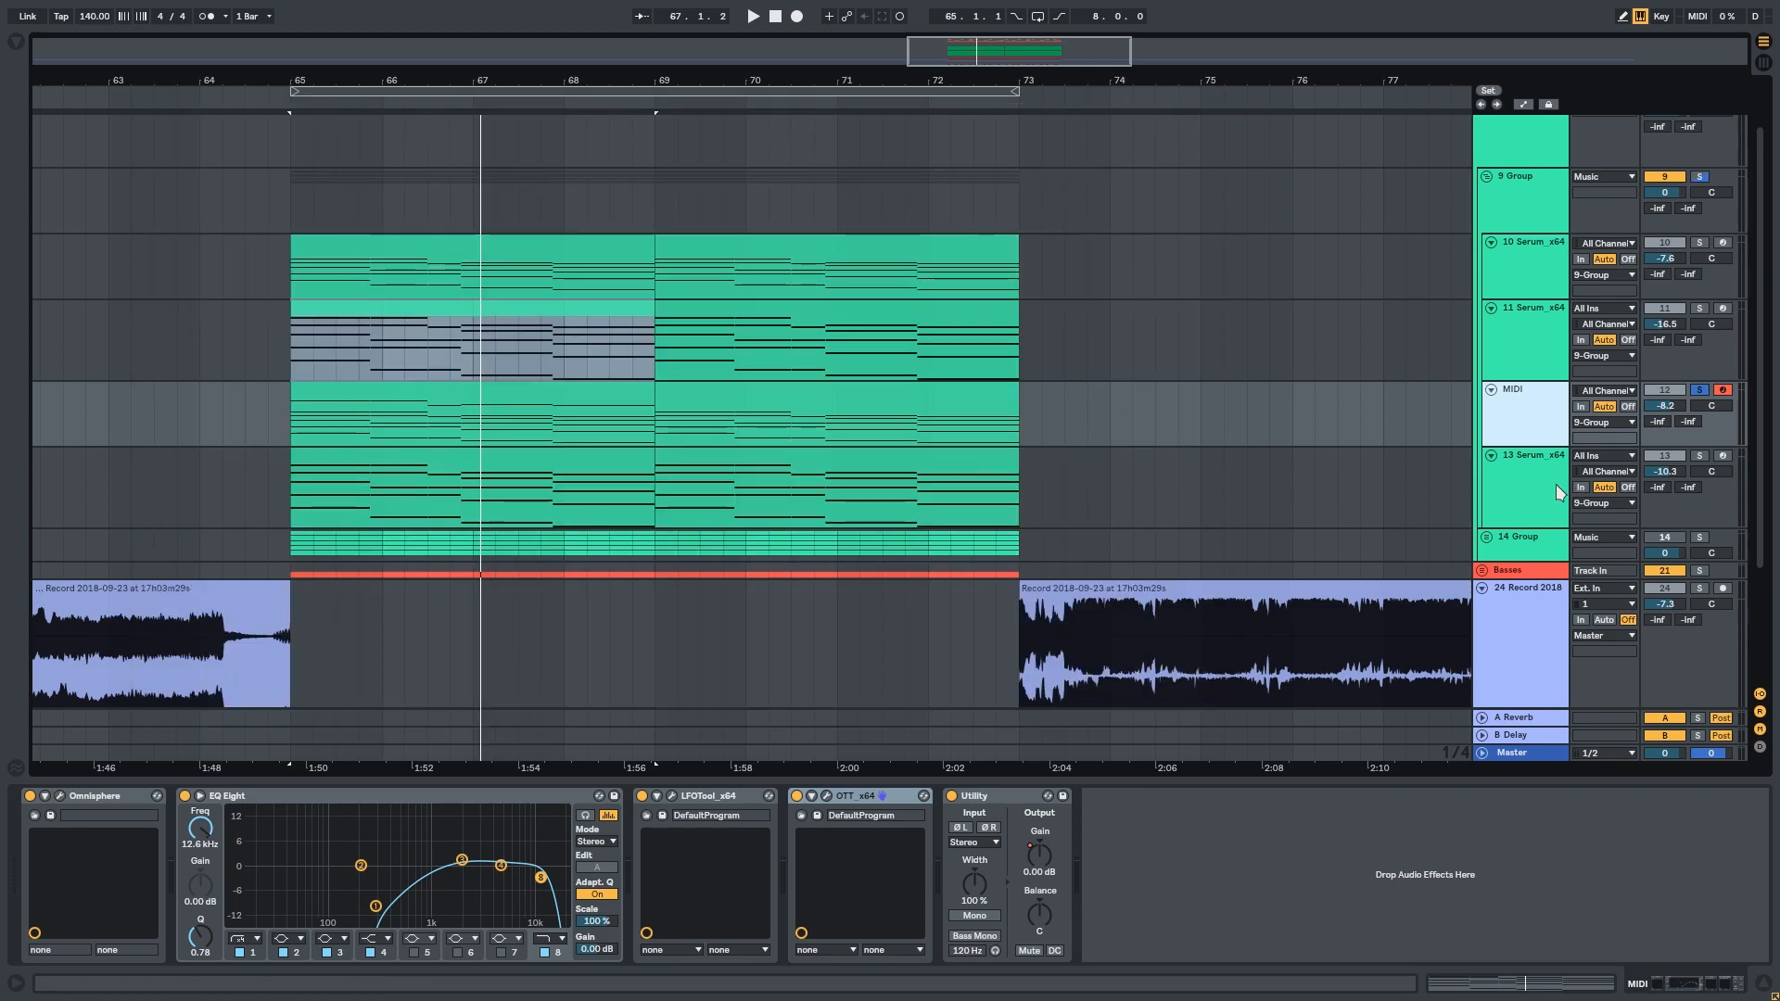
# Solo the 13 Serum_x64 track, play its first clip from bar 65 and open its Serum window.
pyautogui.click(1515, 501)
pyautogui.click(374, 471)
pyautogui.press('space')
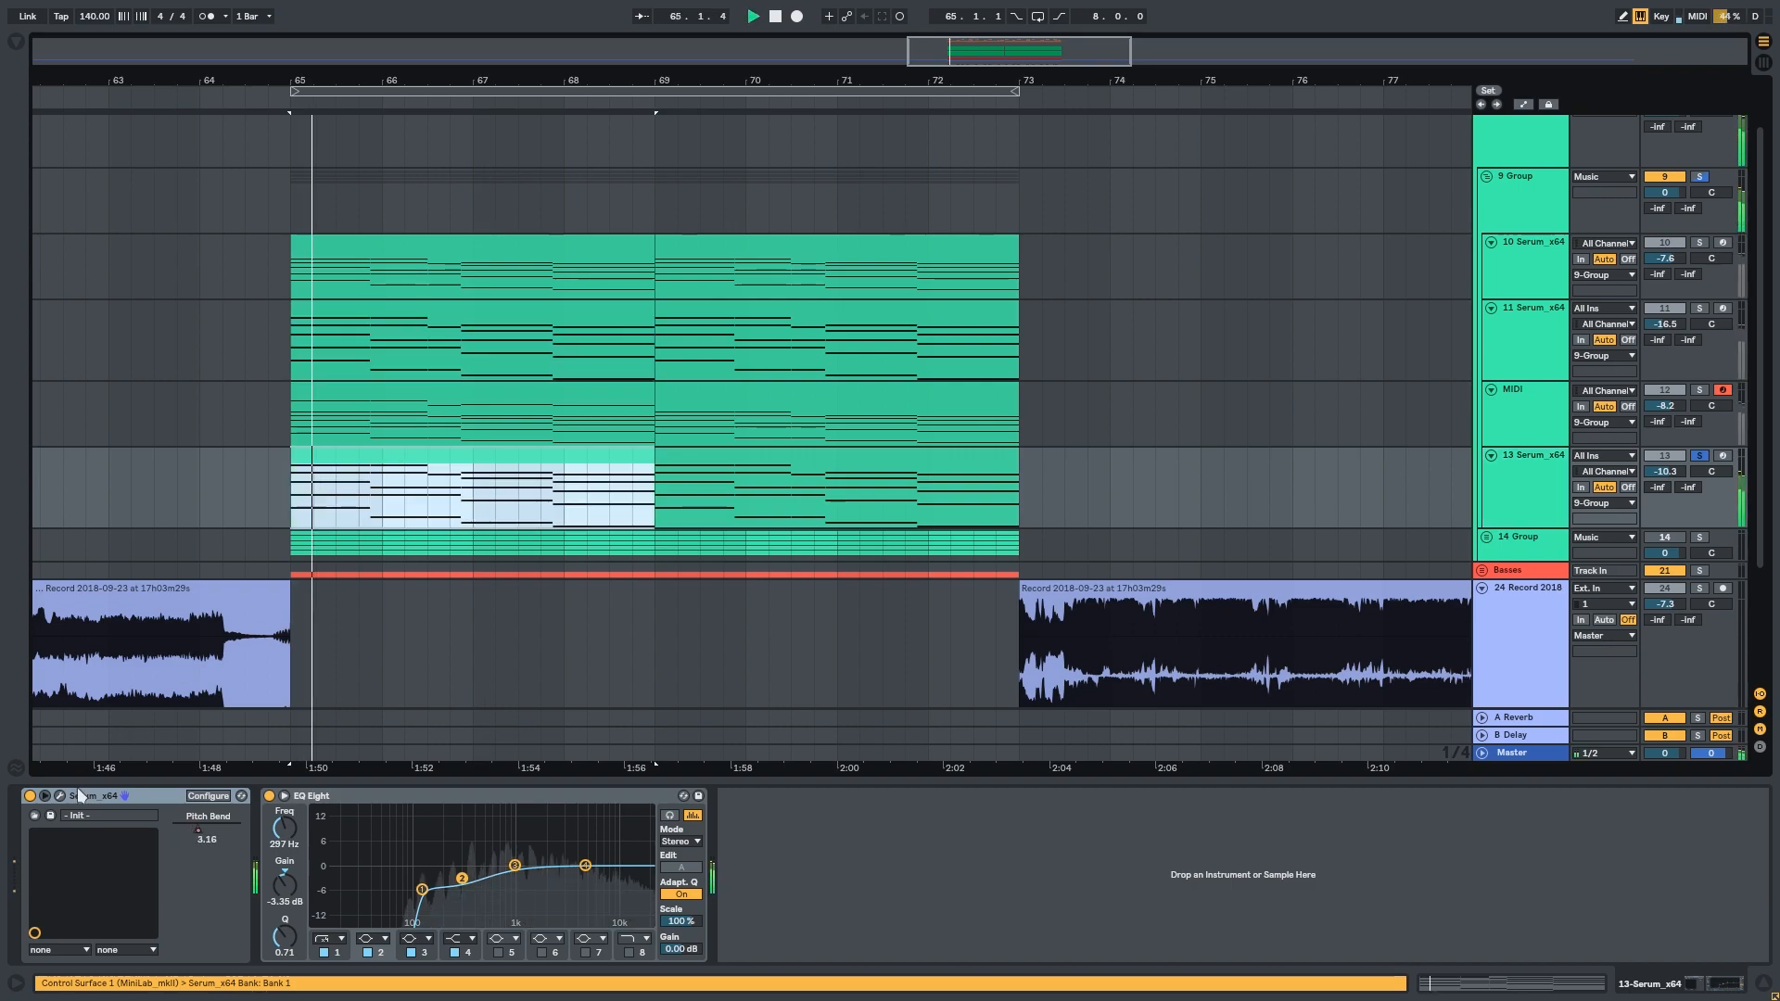
pyautogui.click(63, 796)
pyautogui.moveTo(447, 72); pyautogui.dragTo(750, 78)
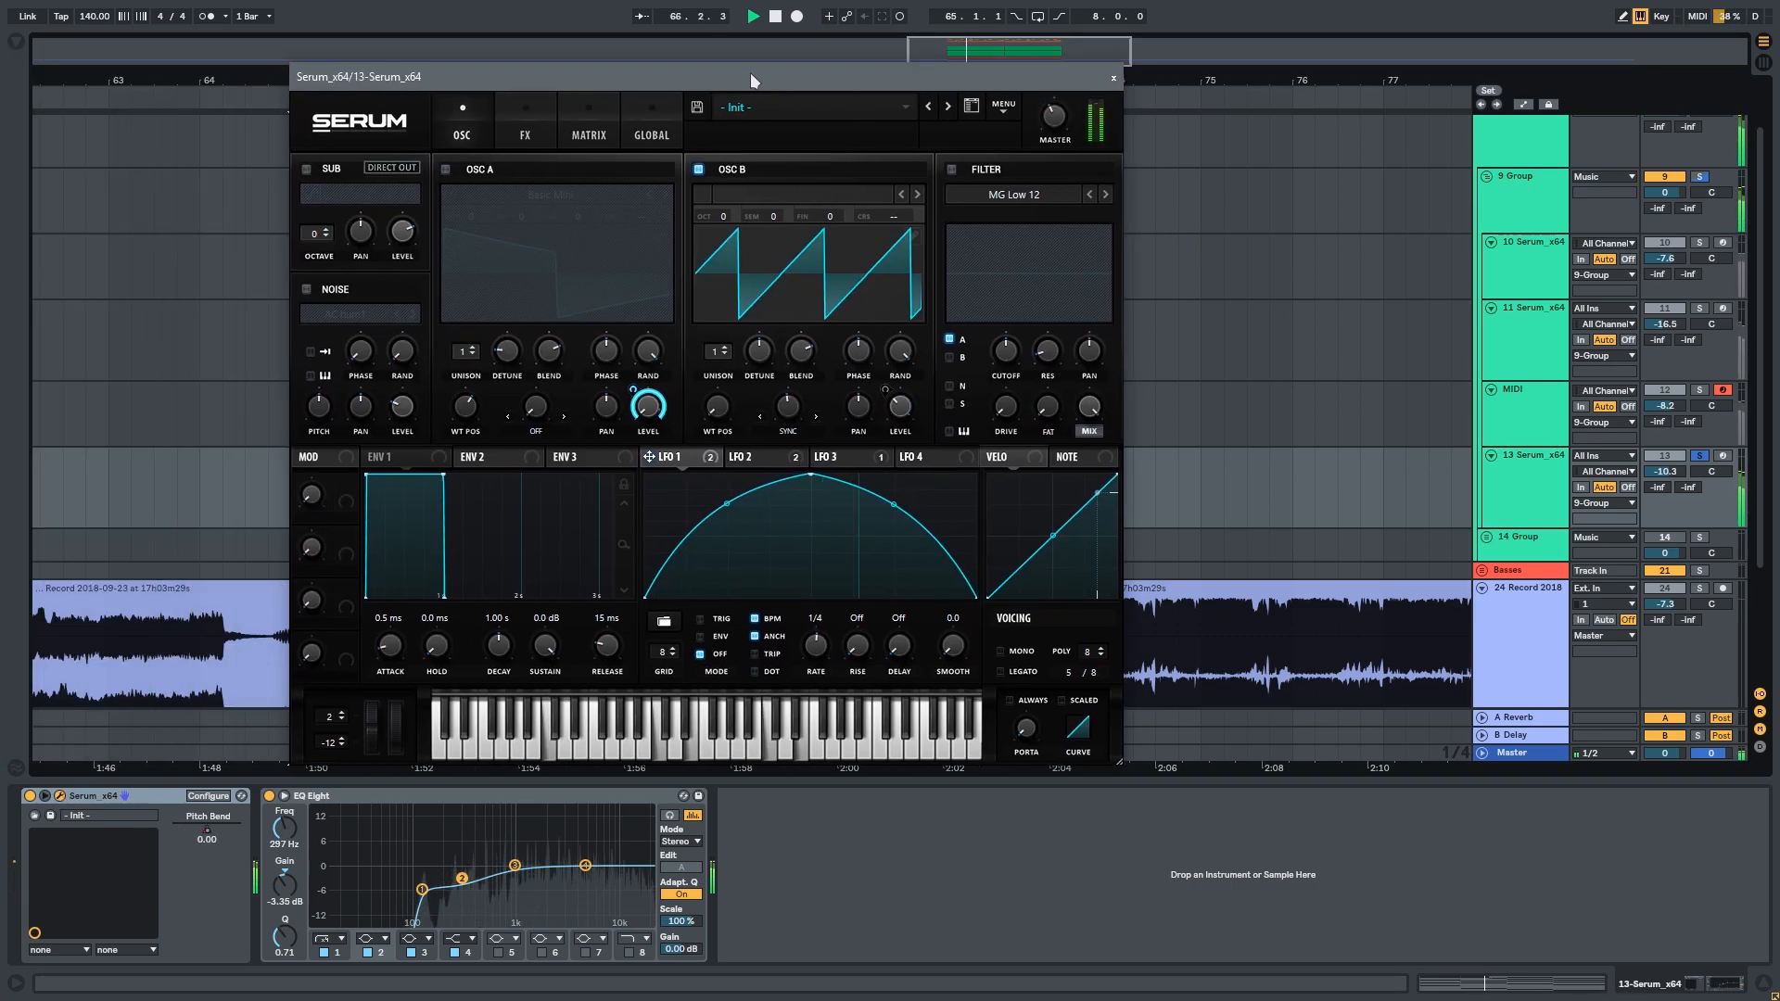
# Look through the pages and the LFO 2 shape of track 13's Serum and close its window.
pyautogui.click(537, 98)
pyautogui.click(476, 114)
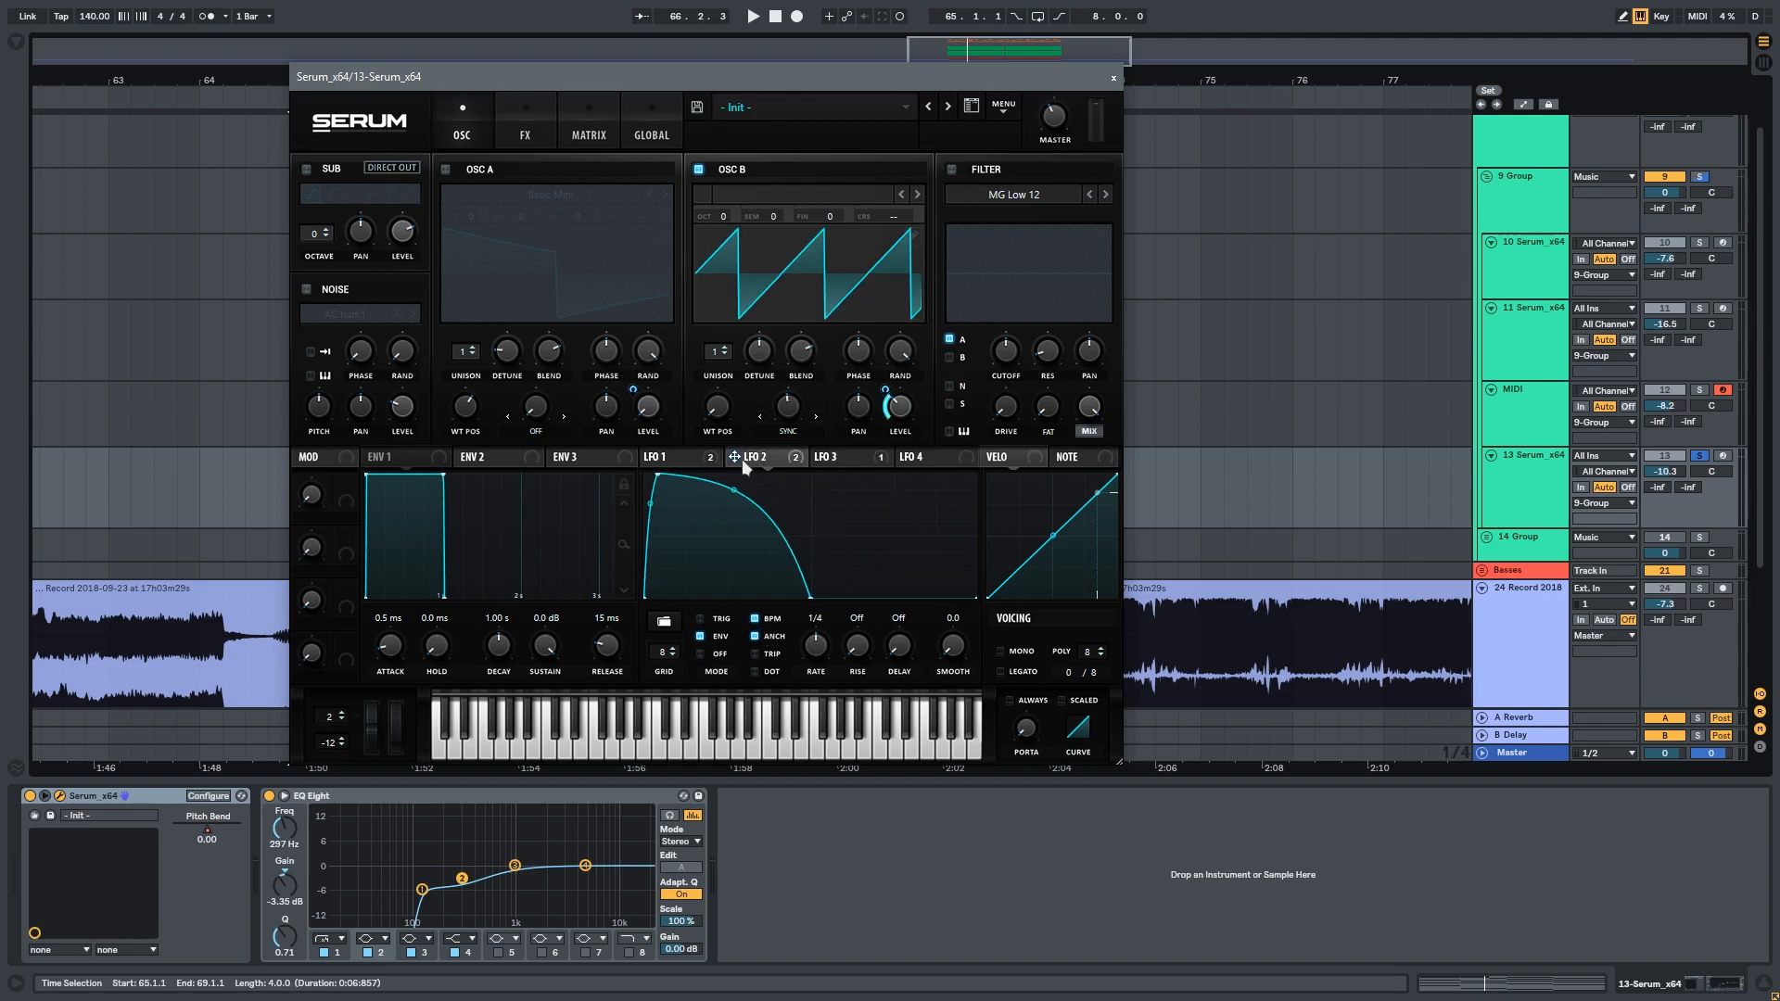
pyautogui.click(1114, 79)
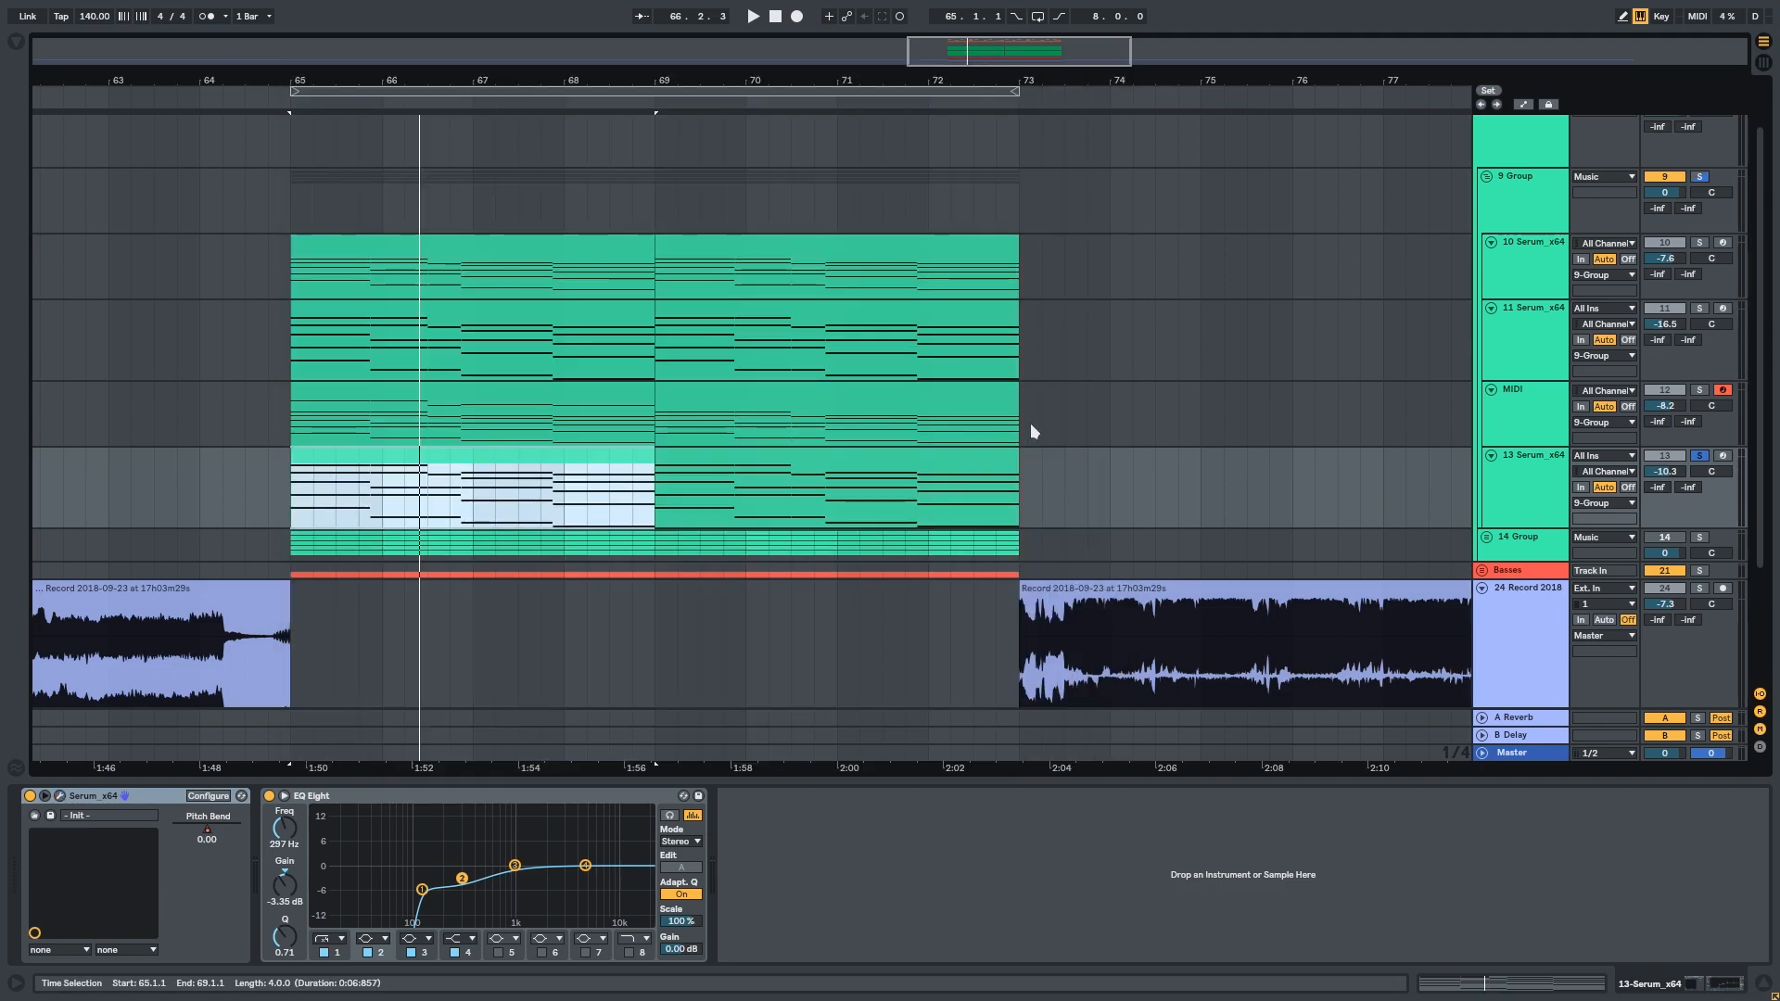
# Solo the 23 Serum_x64 track in the Basses group and play its first bass clip from bar 65.
pyautogui.click(1533, 346)
pyautogui.moveTo(1150, 507); pyautogui.dragTo(1214, 346)
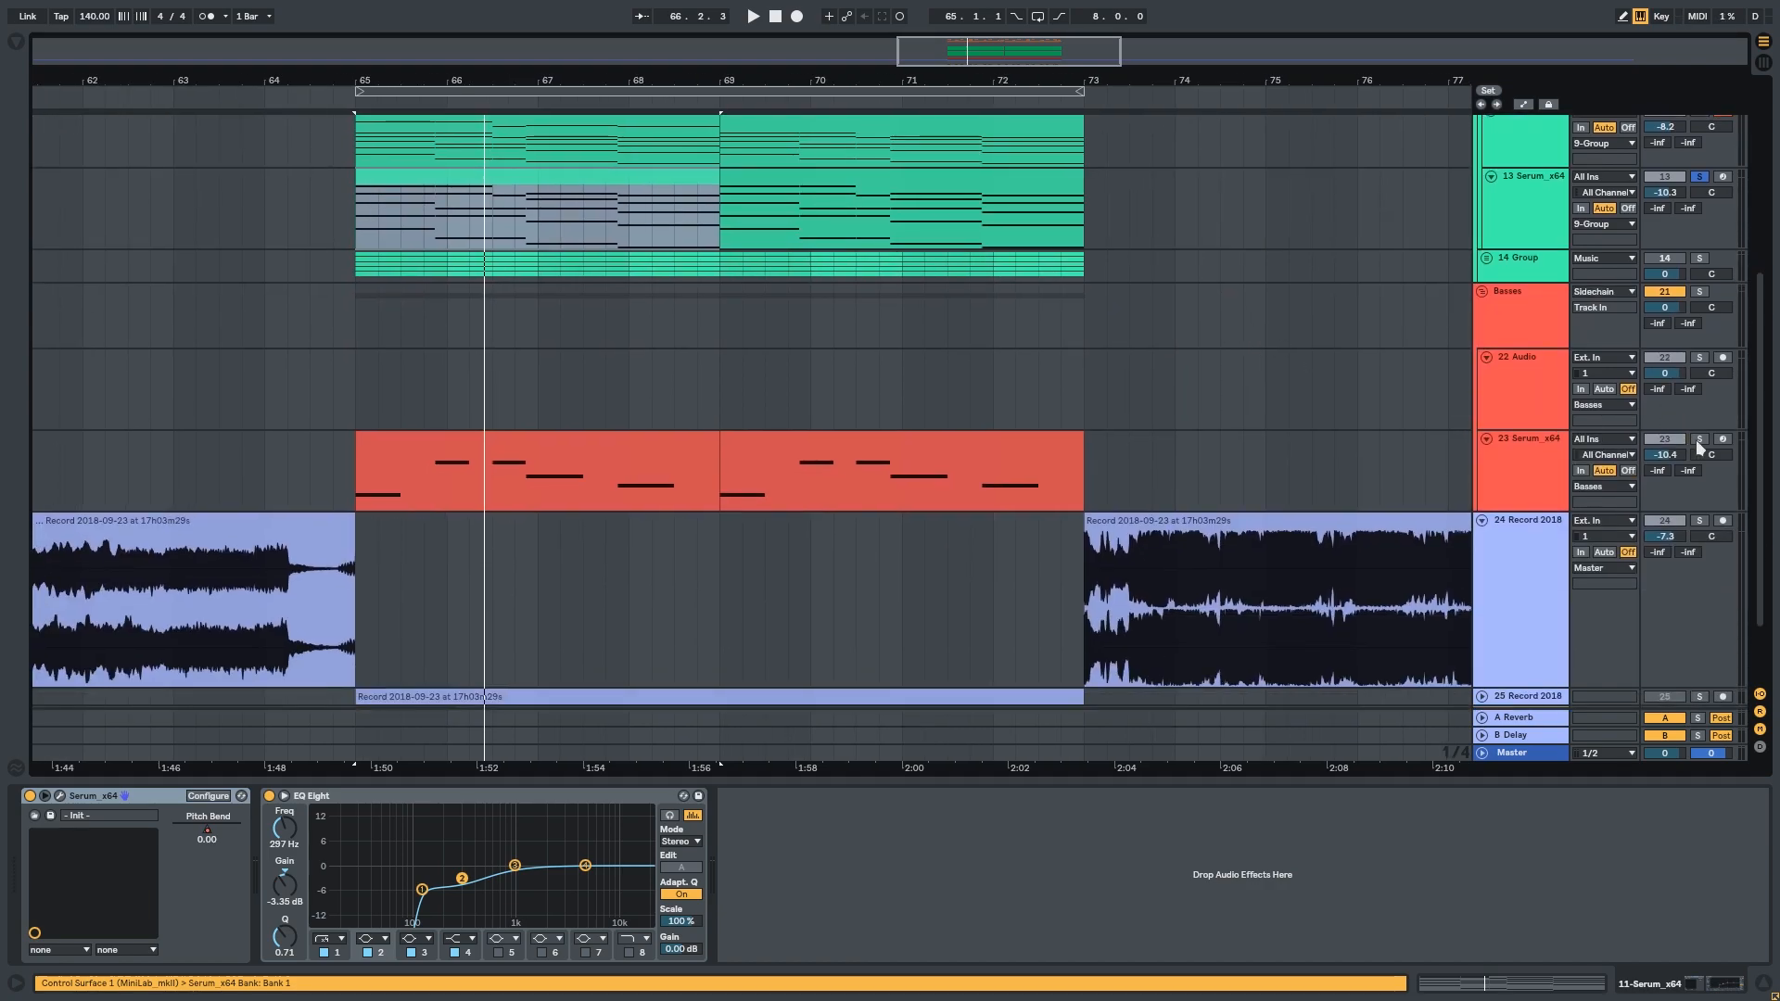
pyautogui.click(1698, 442)
pyautogui.click(1478, 467)
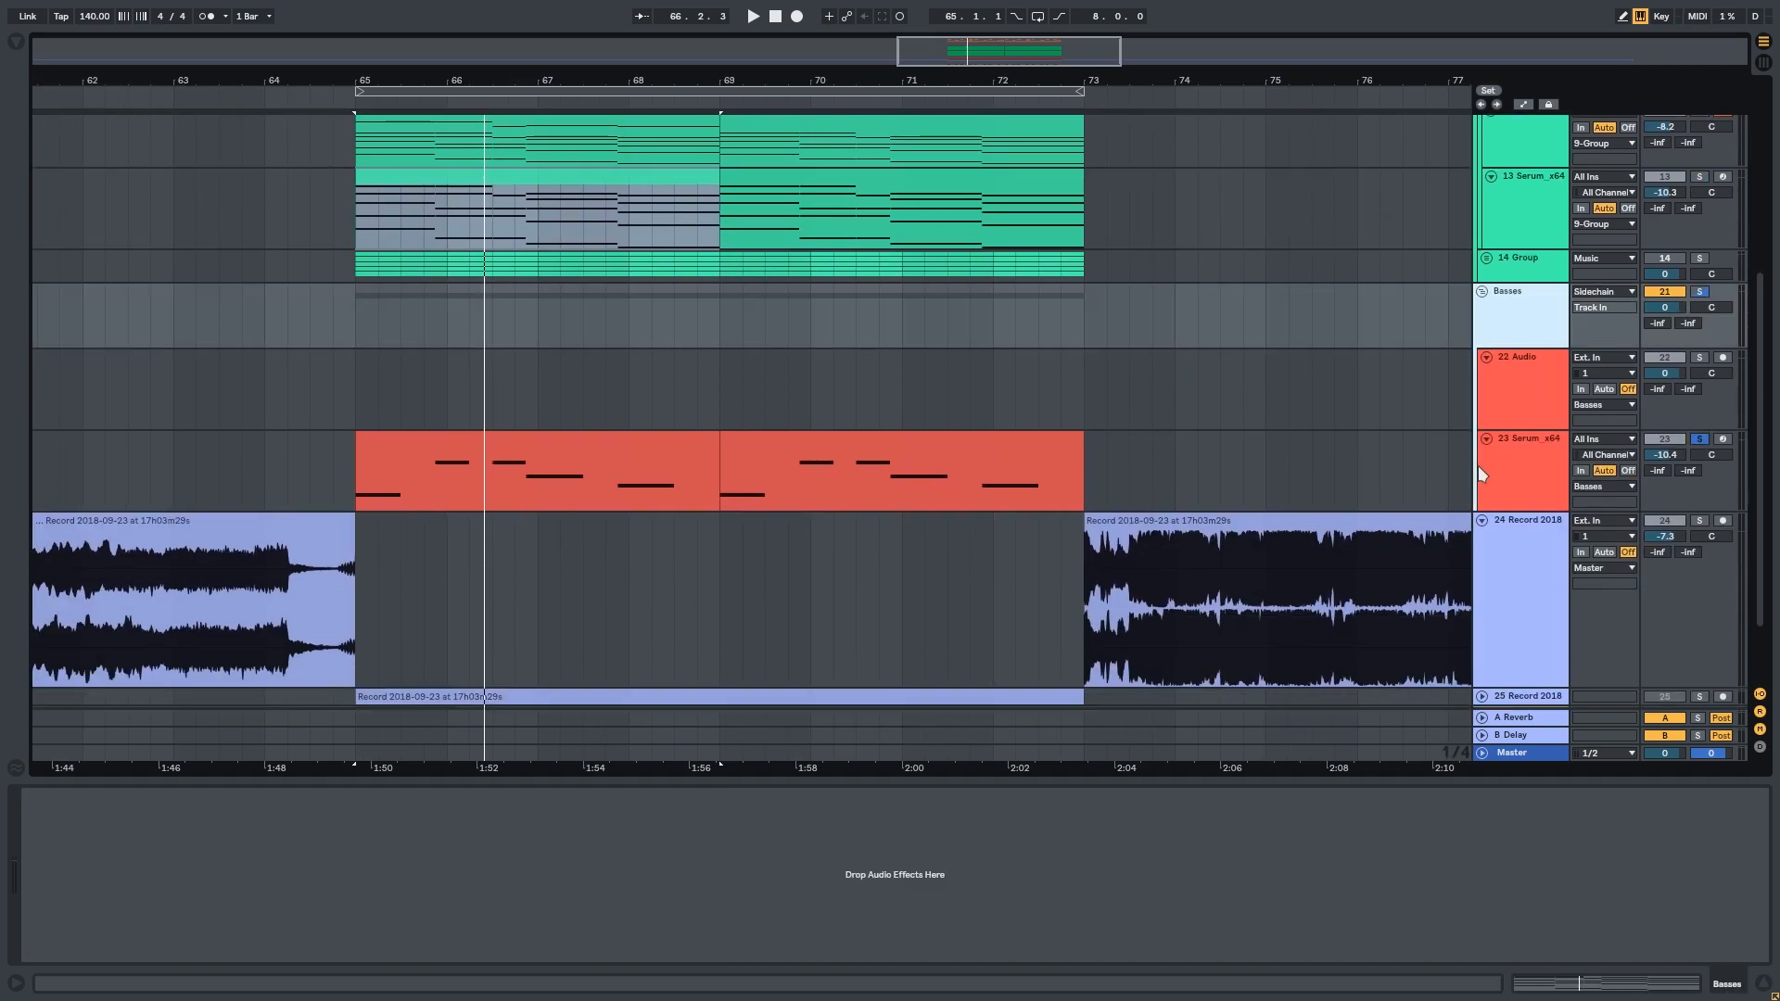
pyautogui.click(1500, 467)
pyautogui.click(757, 454)
pyautogui.click(589, 452)
pyautogui.press('space')
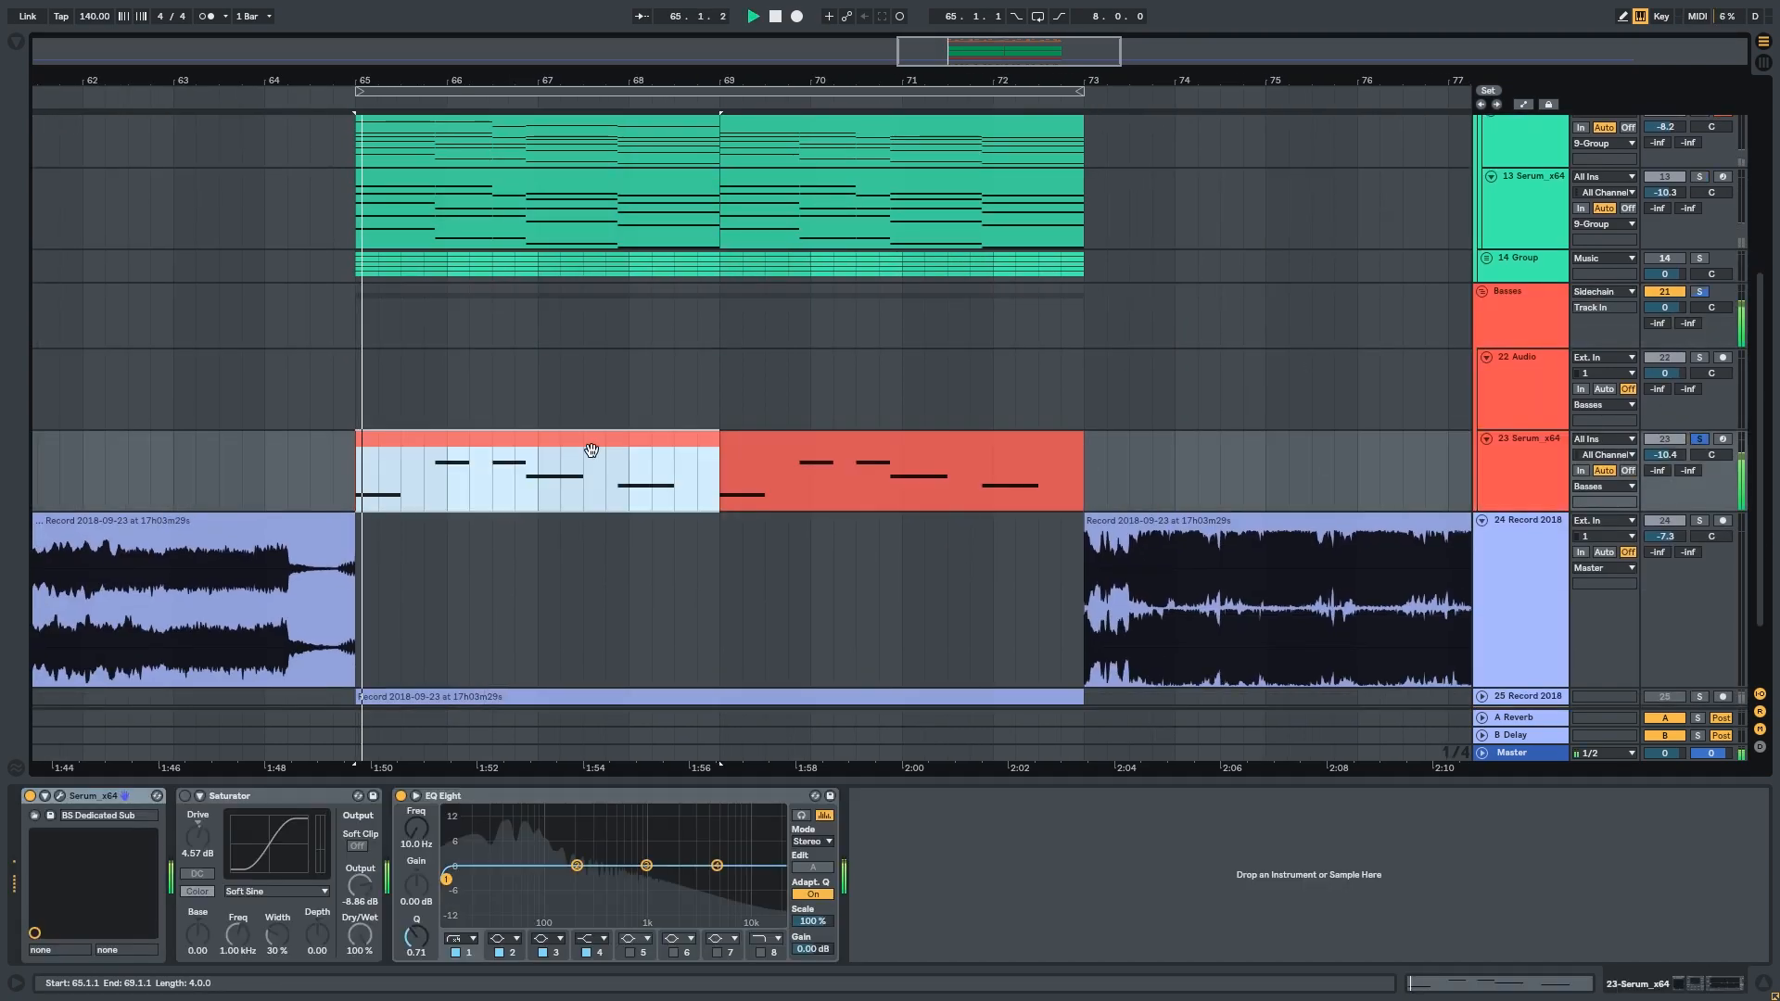
# View the BS Dedicated Sub preset in track 23's Serum with playback stopped, and close the window.
pyautogui.click(59, 795)
pyautogui.press('space')
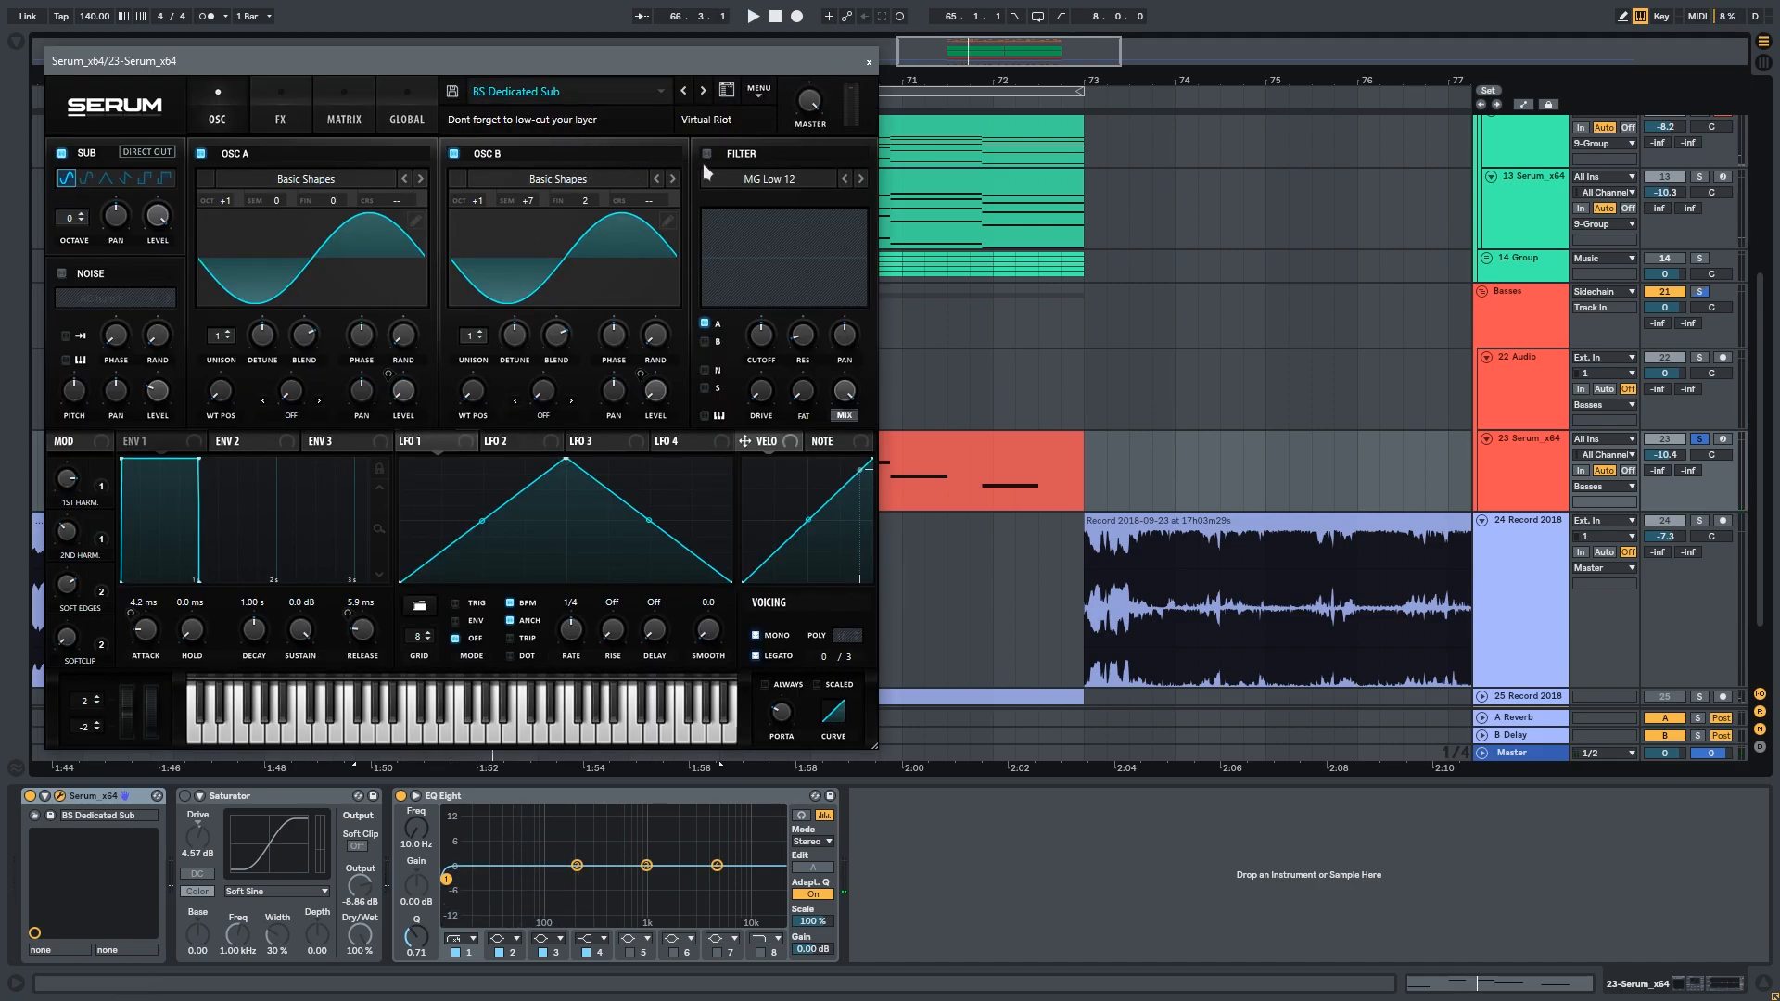
pyautogui.click(871, 62)
pyautogui.moveTo(958, 523); pyautogui.dragTo(1002, 239)
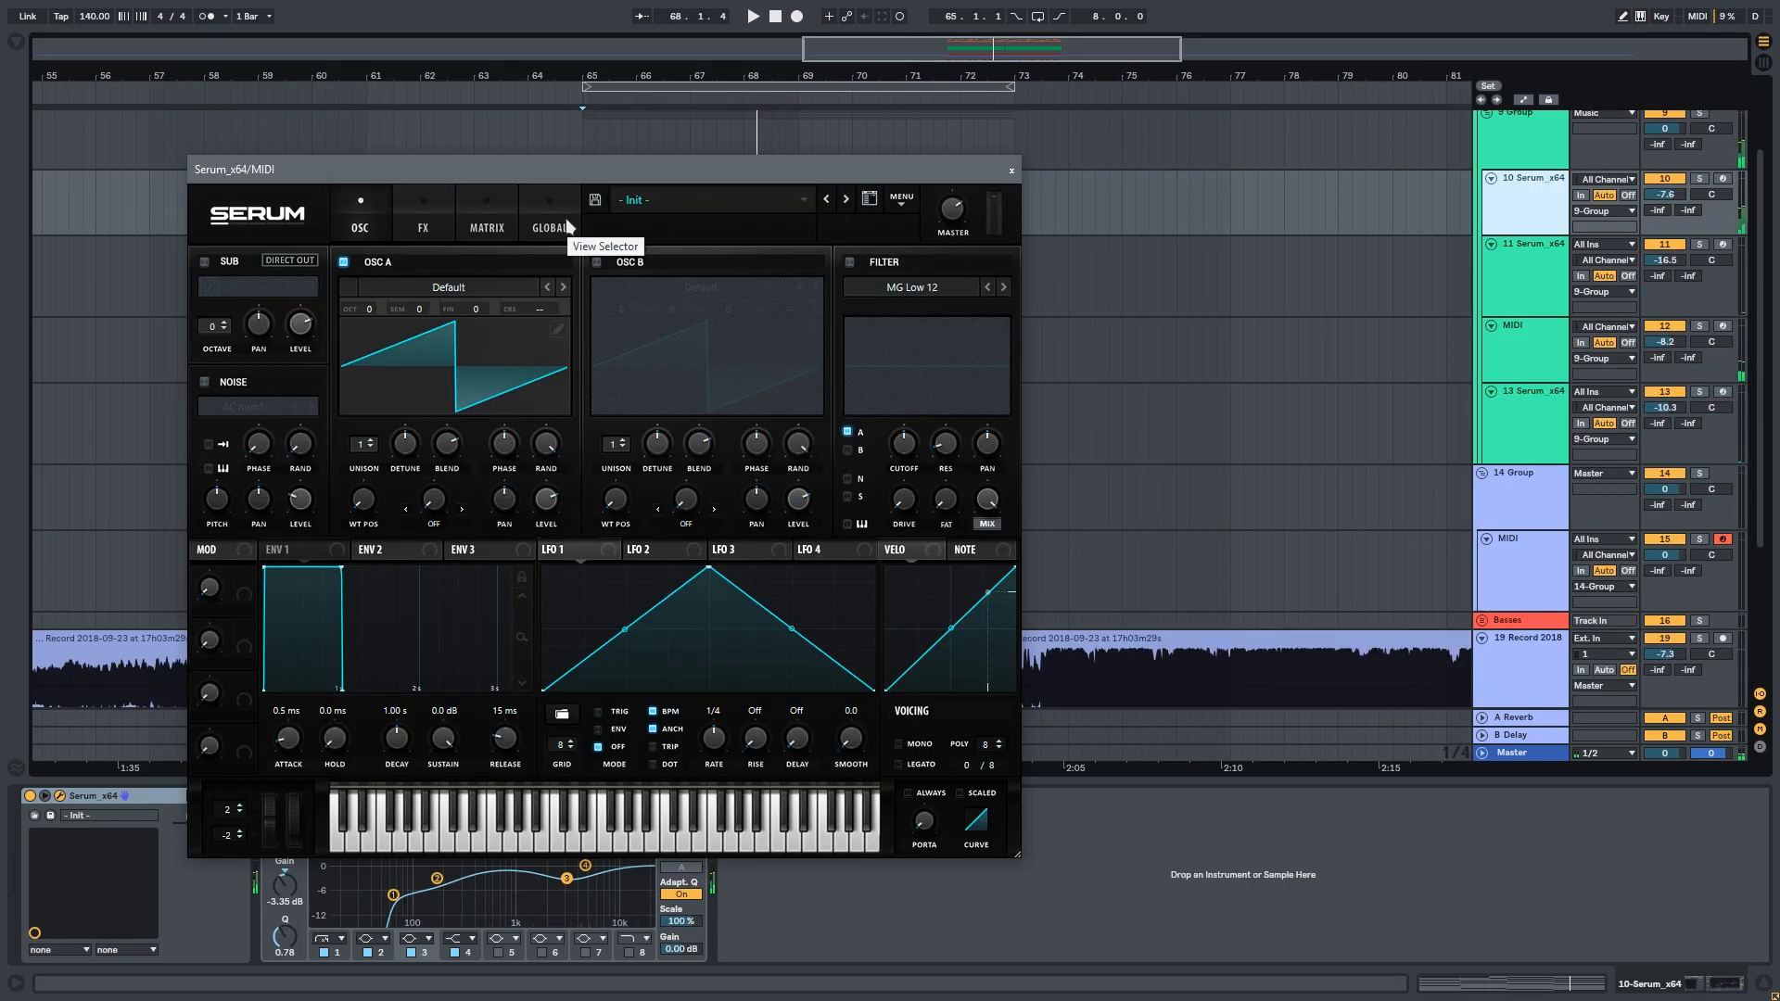
# Move the initialized Serum window off the clips and copy the chord clips at bar 65 into the 14 Group's MIDI track.
pyautogui.moveTo(804, 173); pyautogui.dragTo(1205, 464)
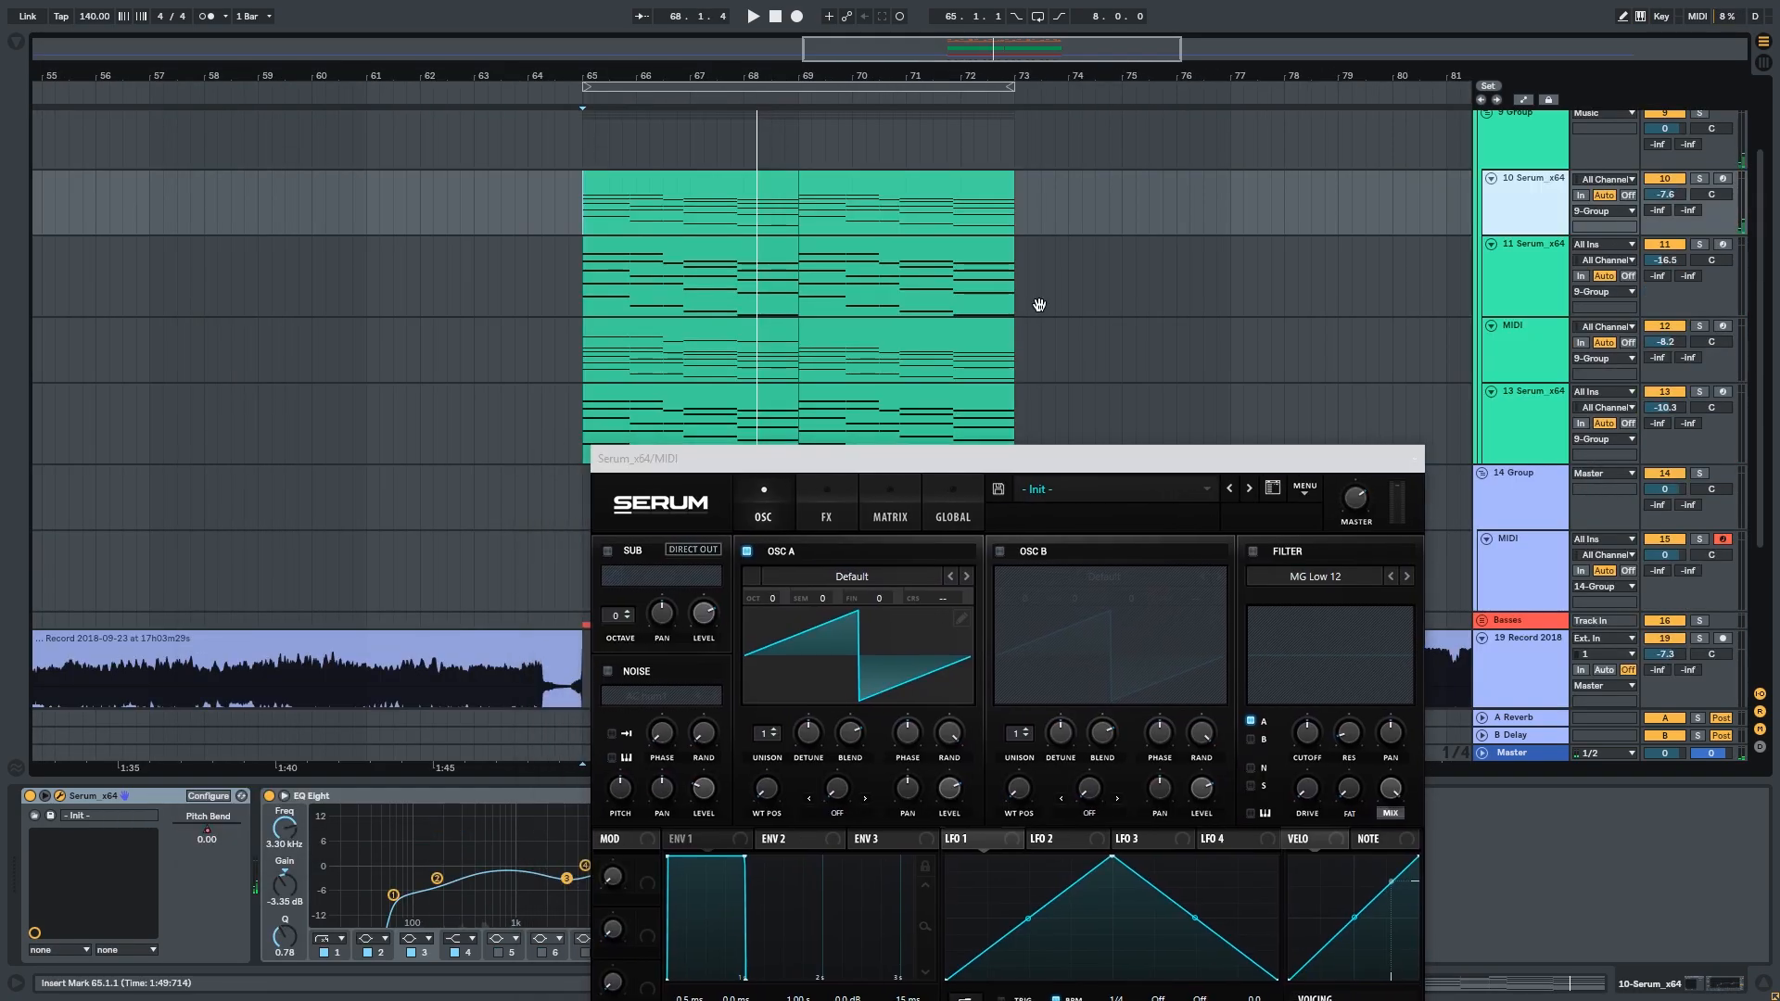
pyautogui.moveTo(1026, 301); pyautogui.dragTo(1038, 304)
pyautogui.moveTo(927, 467); pyautogui.dragTo(1405, 390)
pyautogui.moveTo(746, 389); pyautogui.dragTo(673, 333)
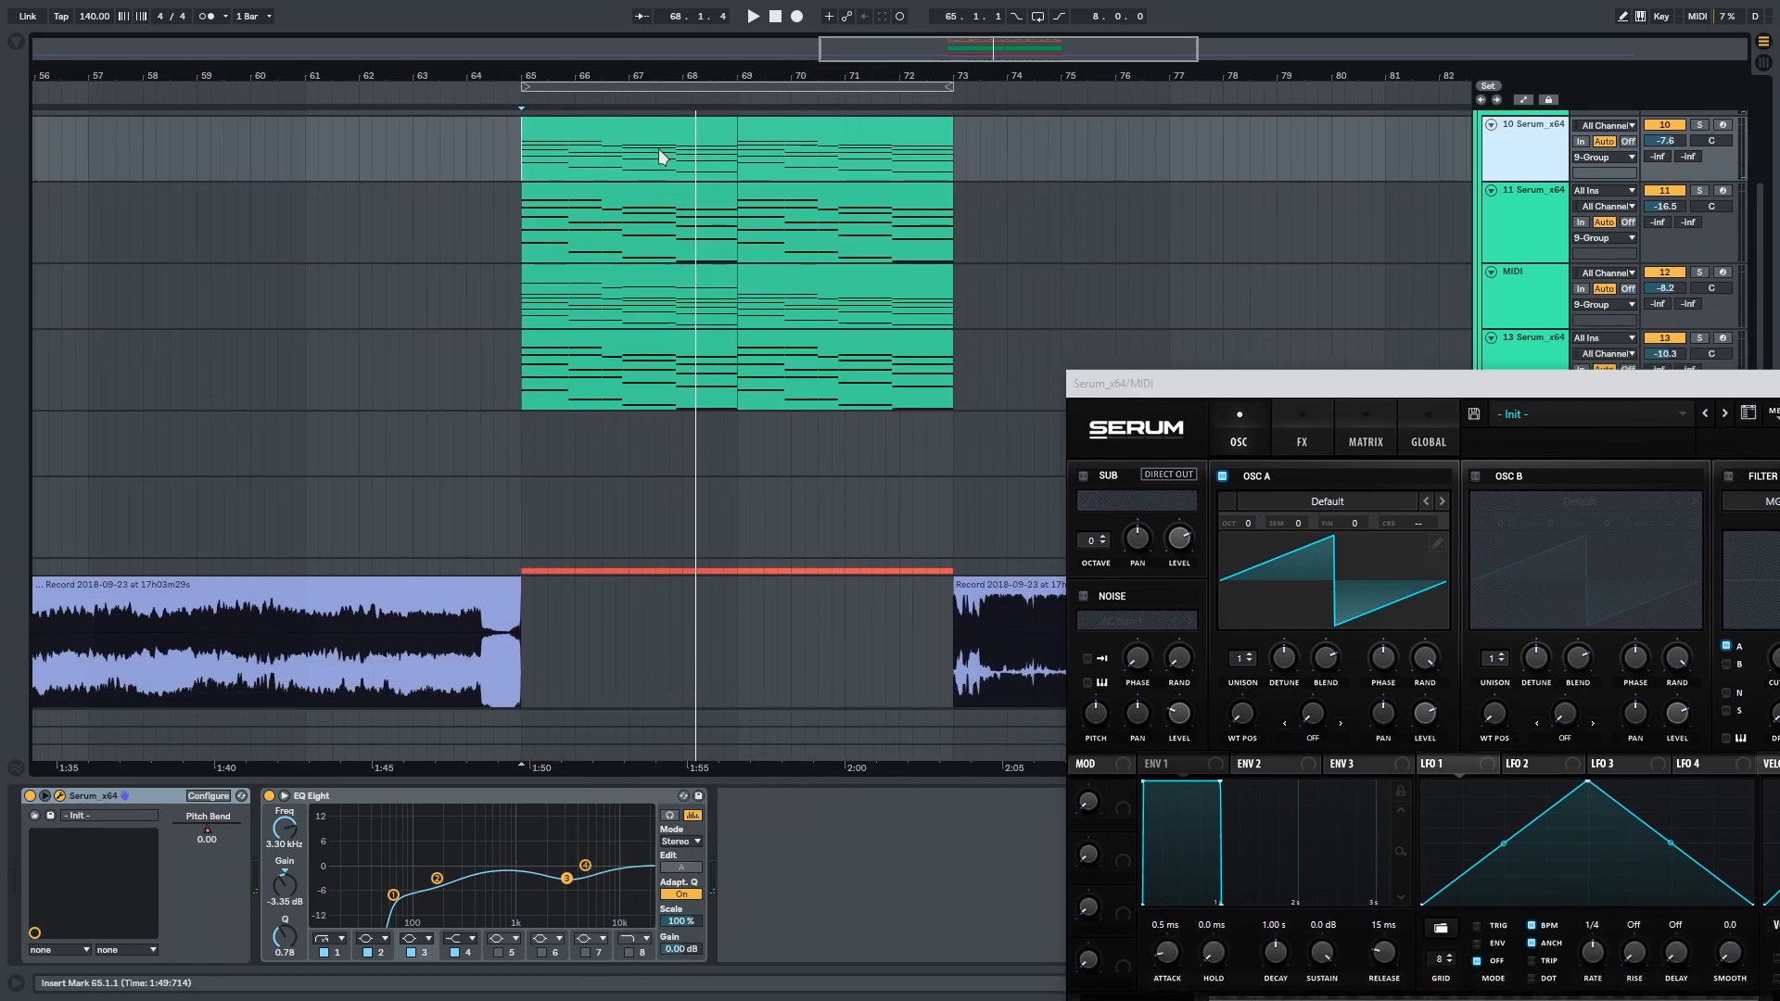
pyautogui.click(629, 520)
# Solo the 14 Group's MIDI track, set its volume to -10.2 and play the copied chords through the default Serum patch.
pyautogui.moveTo(1171, 383); pyautogui.dragTo(1558, 742)
pyautogui.moveTo(1209, 782); pyautogui.dragTo(1094, 65)
pyautogui.scroll(5, 1043, 374)
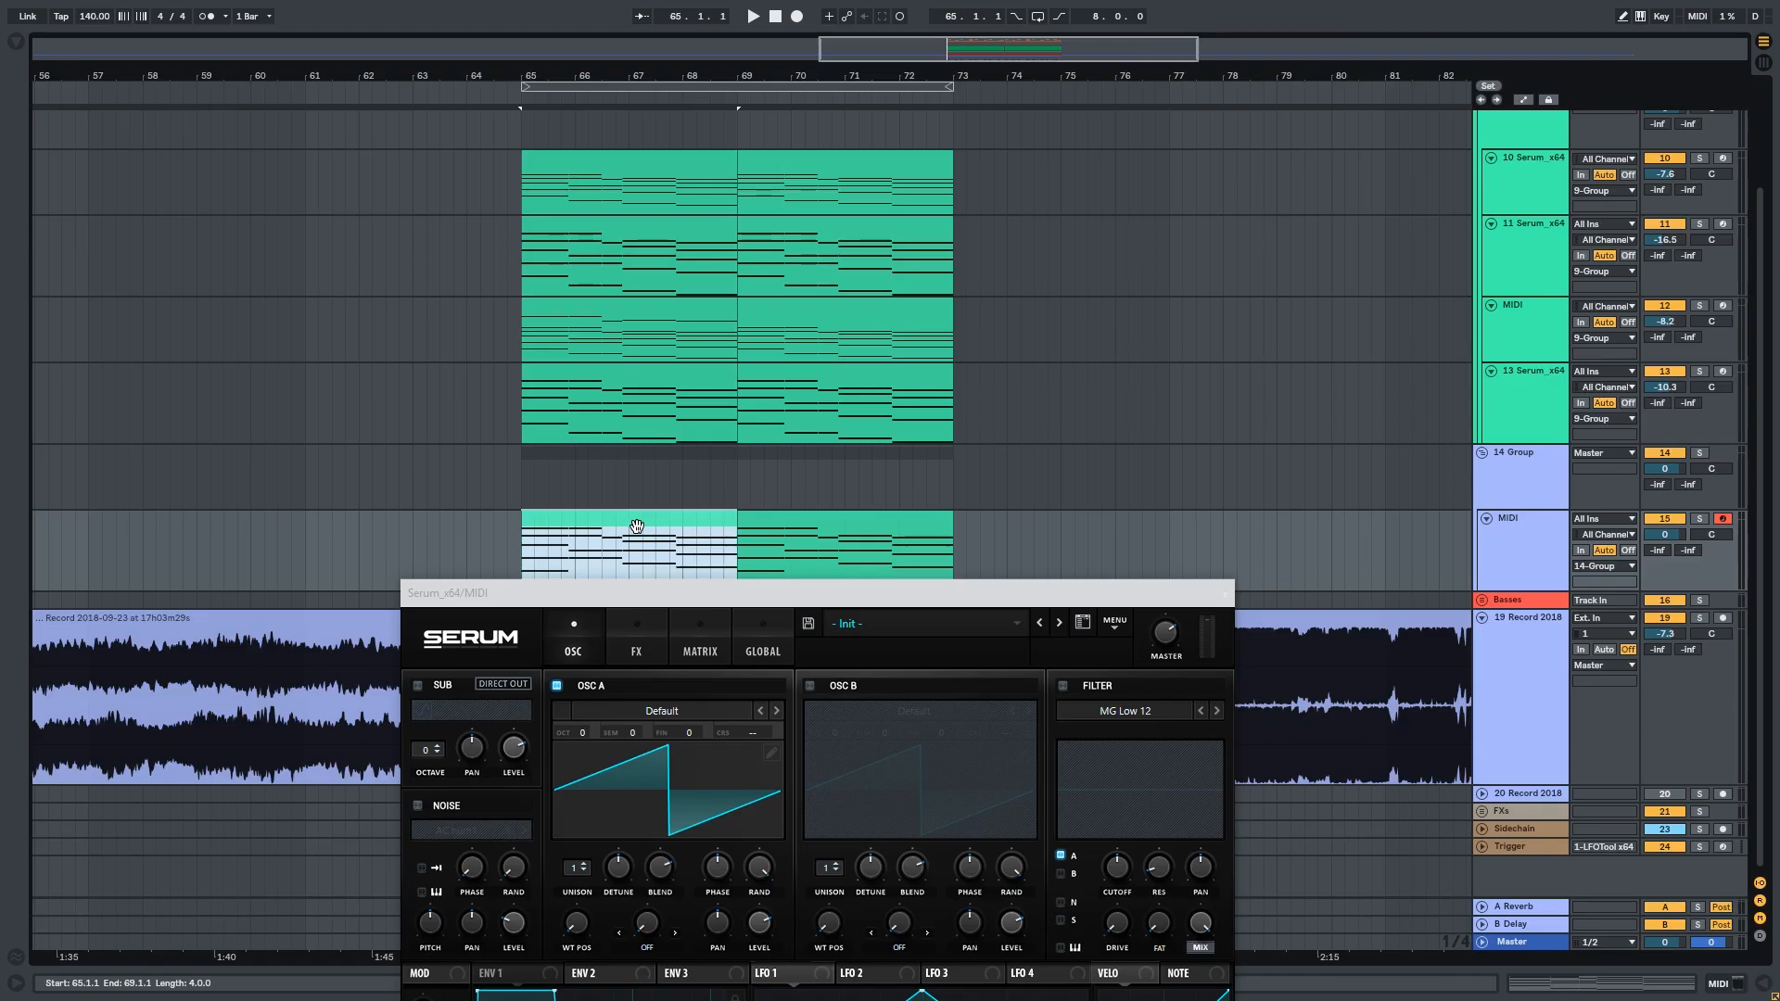
pyautogui.click(1700, 519)
pyautogui.press('space')
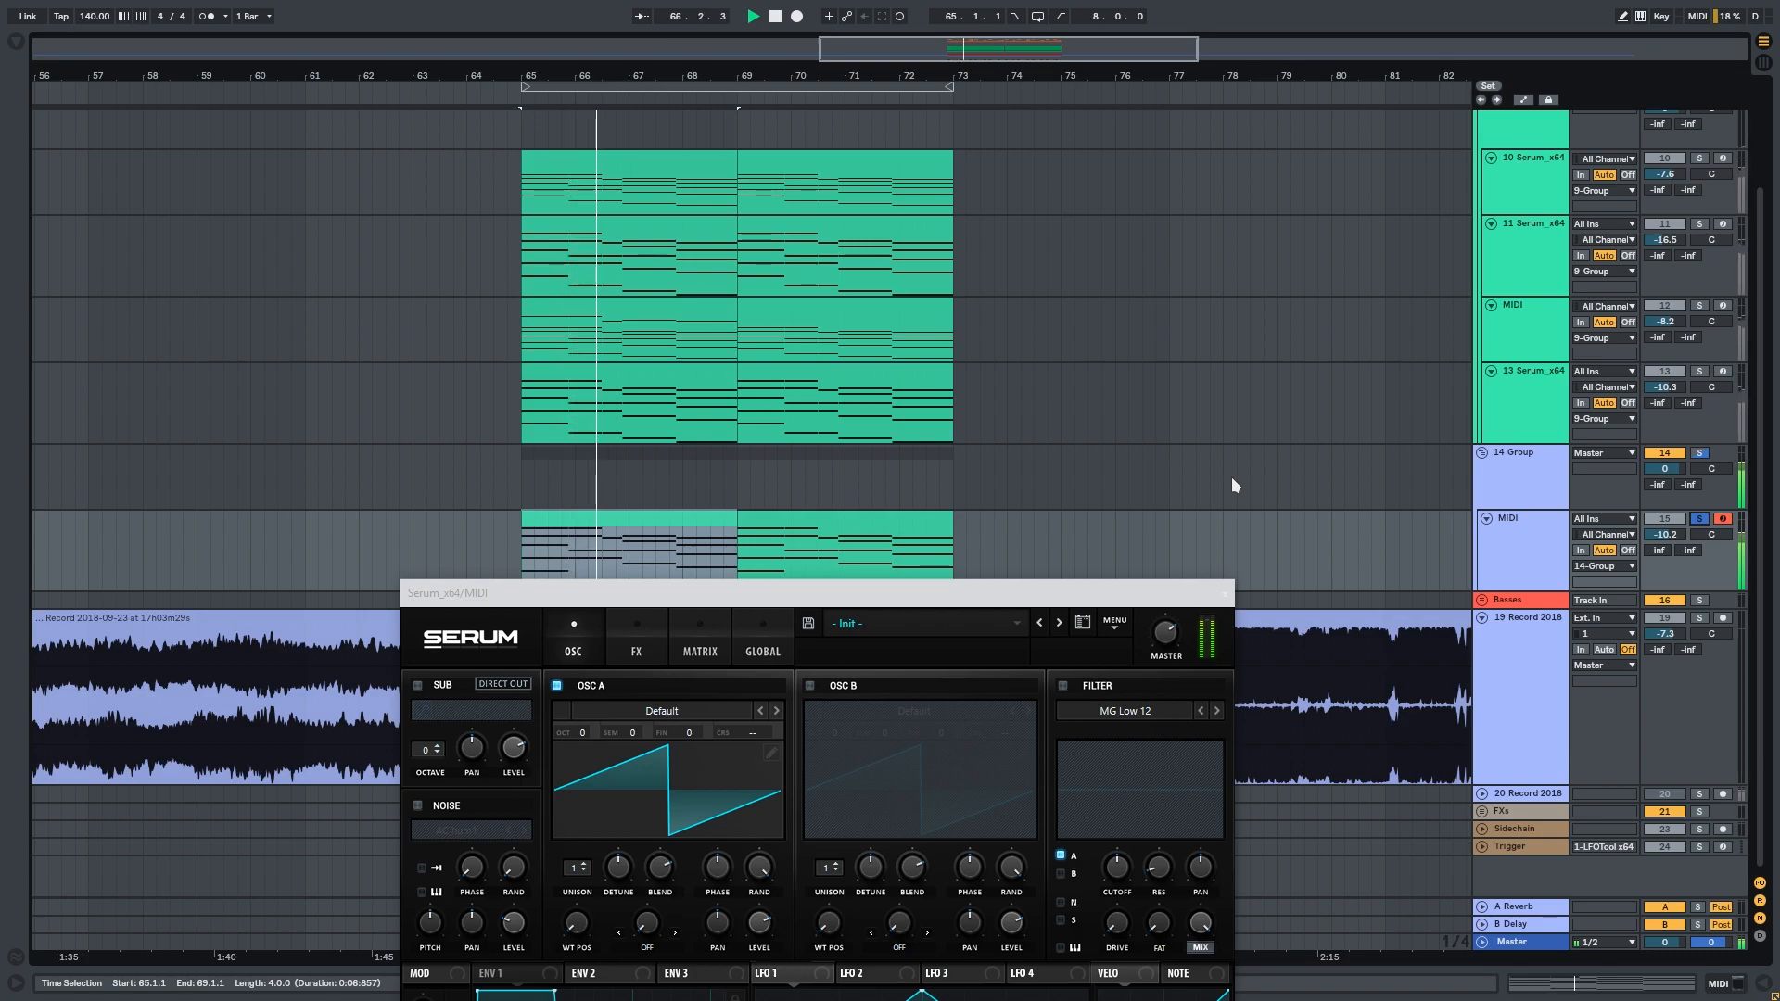
# Load the Analog wavetable Basic Mini into oscillator A and preview its frames by sweeping the wavetable position.
pyautogui.moveTo(999, 586); pyautogui.dragTo(979, 122)
pyautogui.click(676, 243)
pyautogui.moveTo(636, 264)
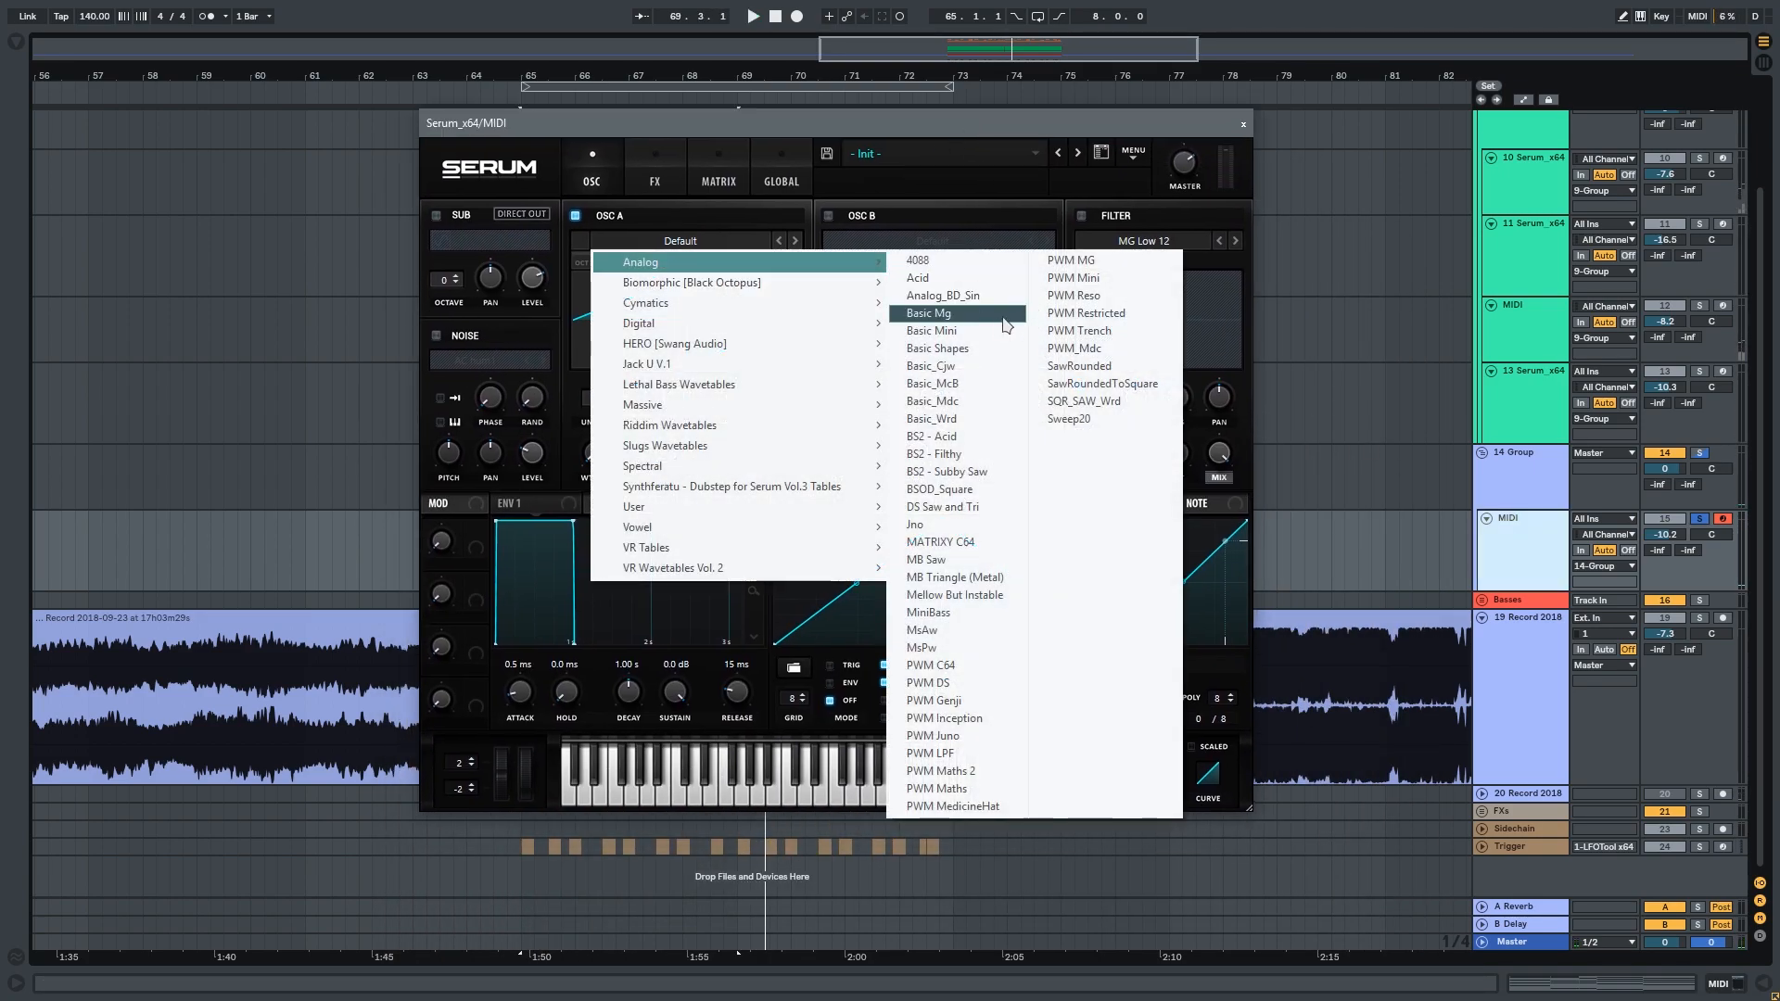
pyautogui.click(969, 334)
pyautogui.click(649, 339)
pyautogui.moveTo(594, 448); pyautogui.dragTo(581, 293)
pyautogui.click(704, 332)
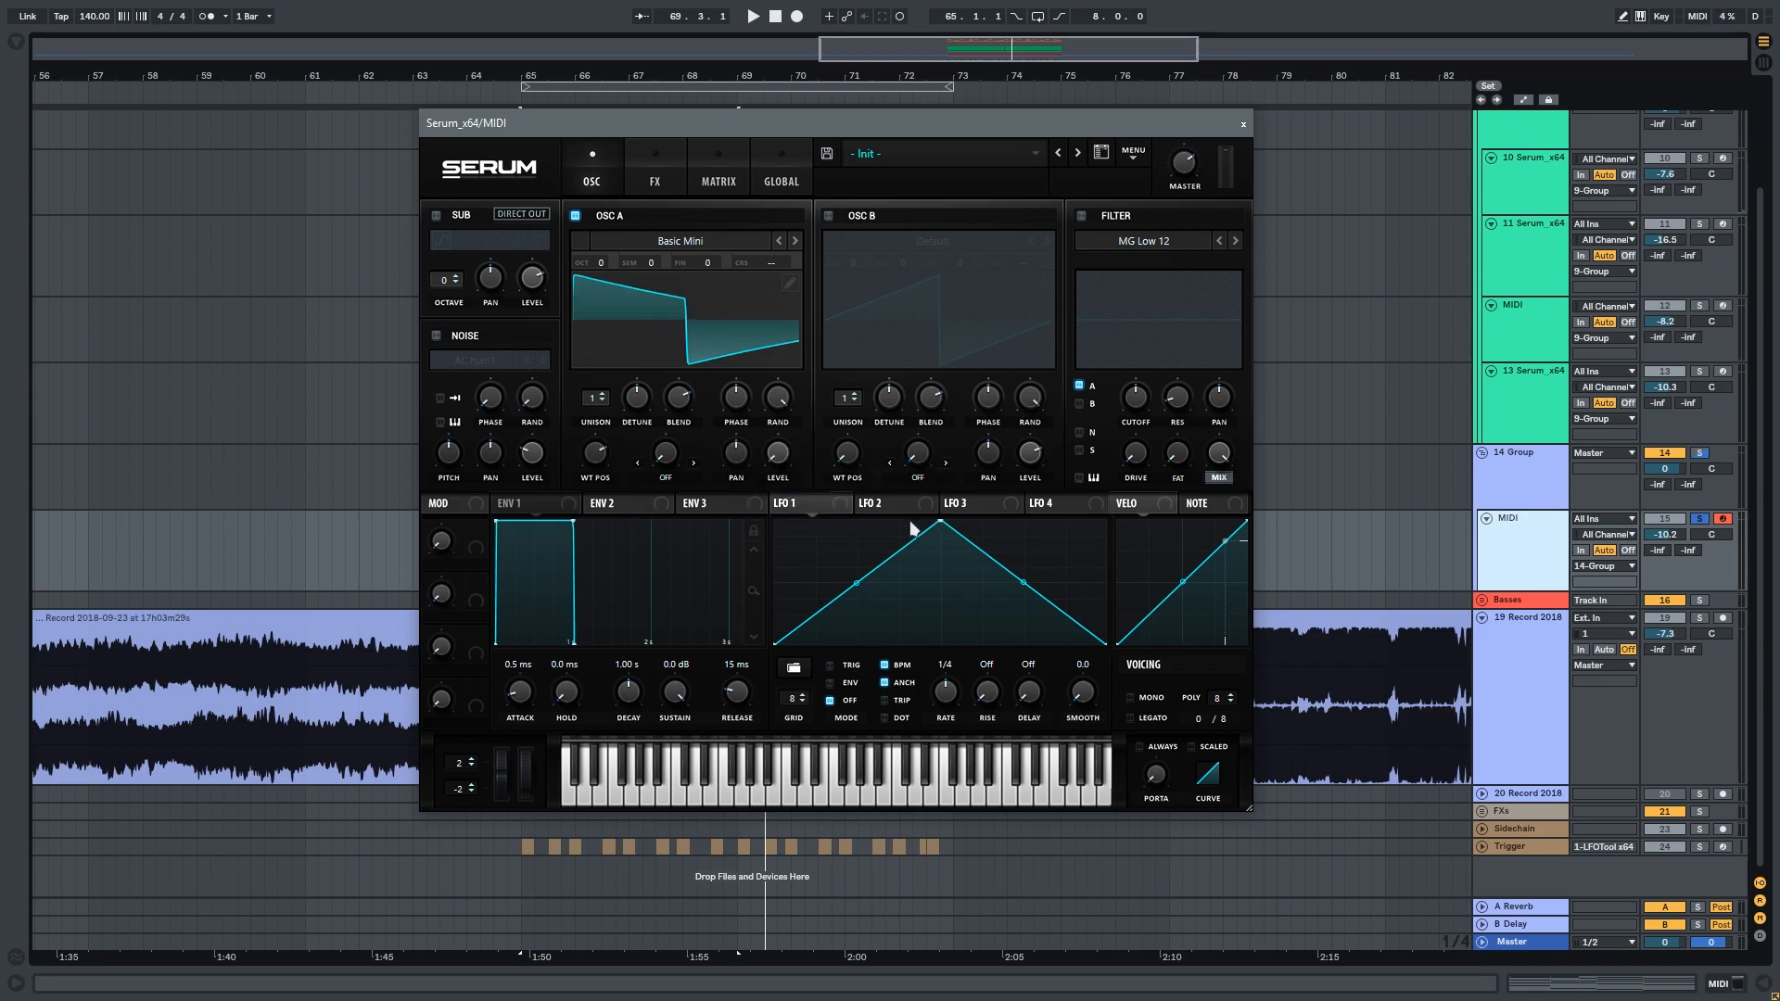
# Shape LFO 1 into a rounded arch with raised ends and assign it to oscillator A's level.
pyautogui.moveTo(775, 641); pyautogui.dragTo(858, 533)
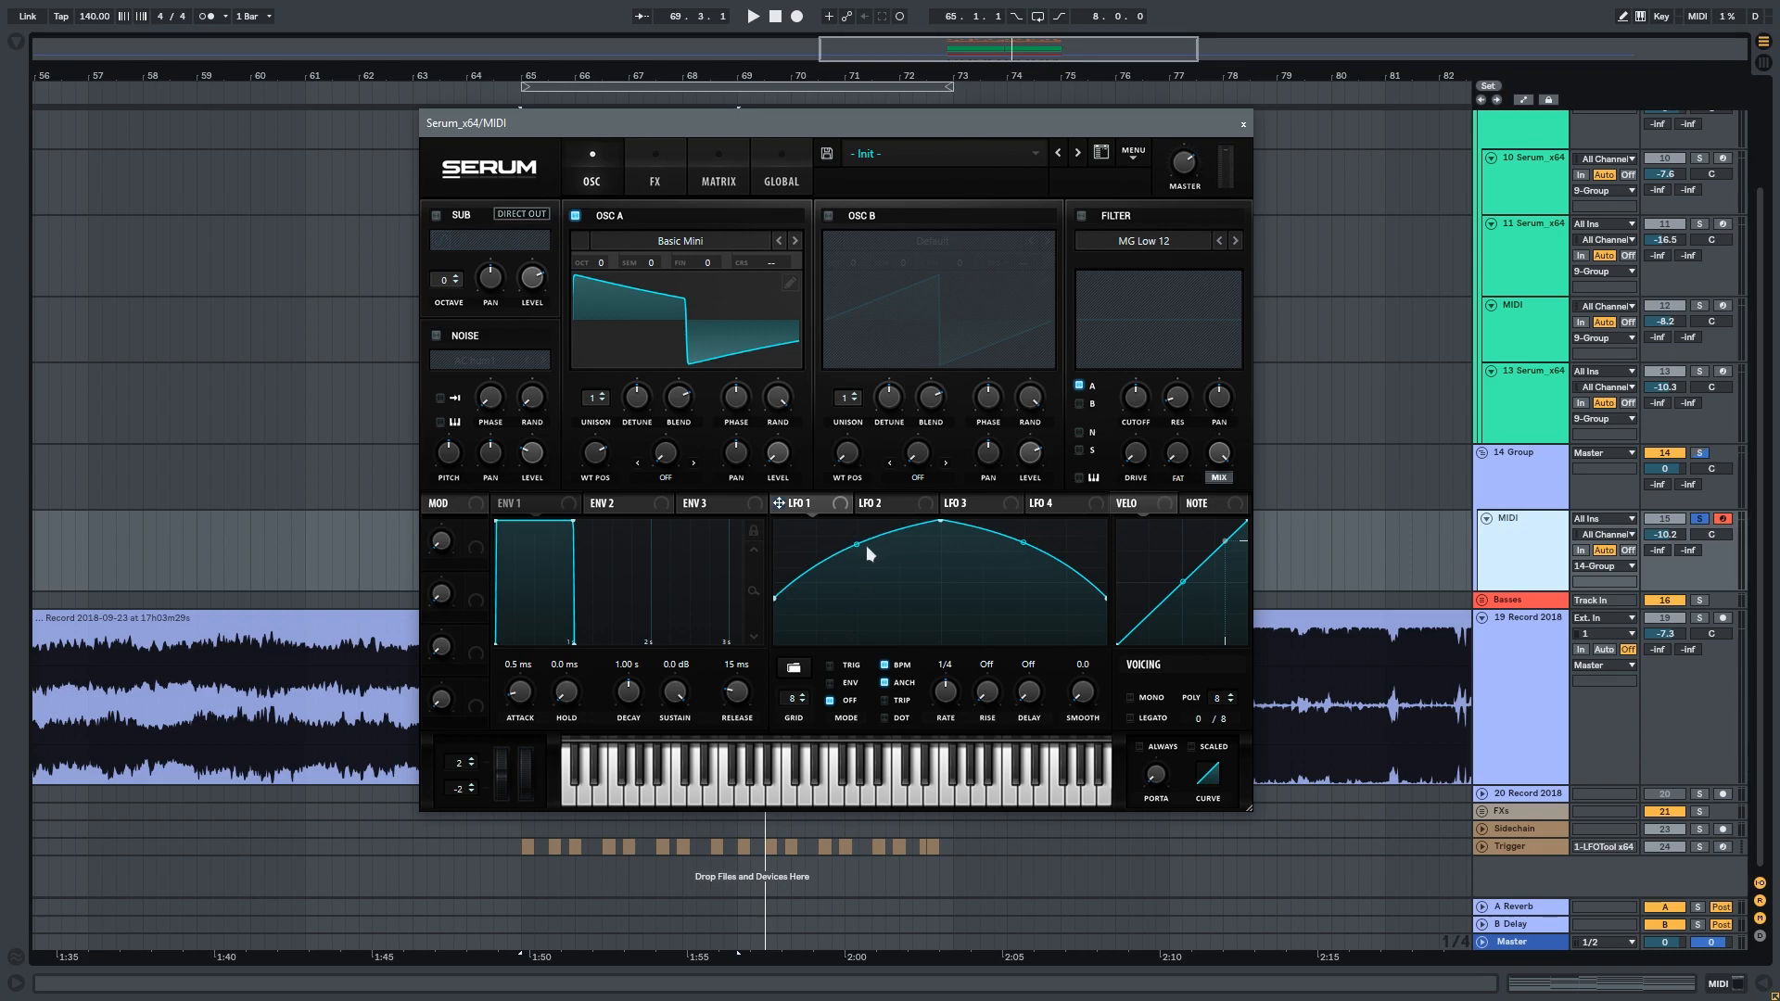
pyautogui.moveTo(859, 546)
pyautogui.mouseDown()
pyautogui.moveTo(859, 590)
pyautogui.moveTo(862, 562)
pyautogui.mouseUp()
pyautogui.moveTo(779, 503); pyautogui.dragTo(777, 454)
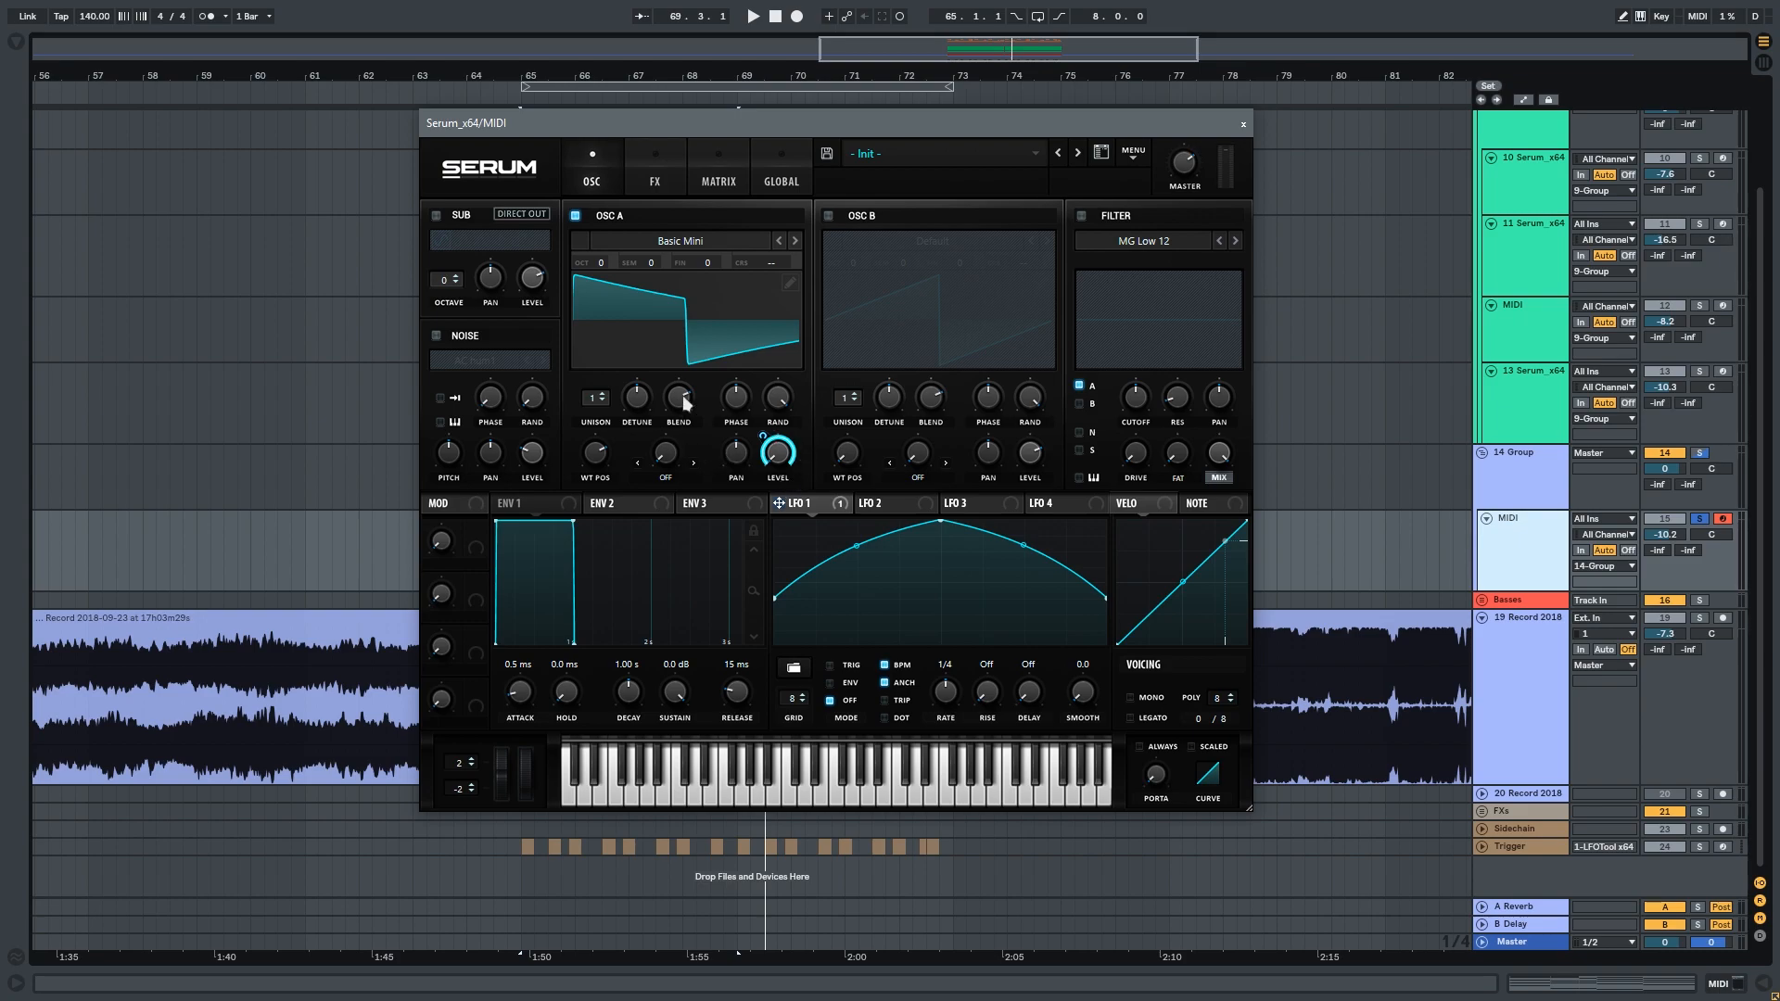
# Place the Serum window beside the clips, briefly play the soloed chords and select the MIDI track's first chord clip.
pyautogui.moveTo(744, 115); pyautogui.dragTo(1158, 141)
pyautogui.press('space')
pyautogui.press('space')
pyautogui.moveTo(672, 340); pyautogui.dragTo(402, 297)
pyautogui.press('+')
pyautogui.press('+')
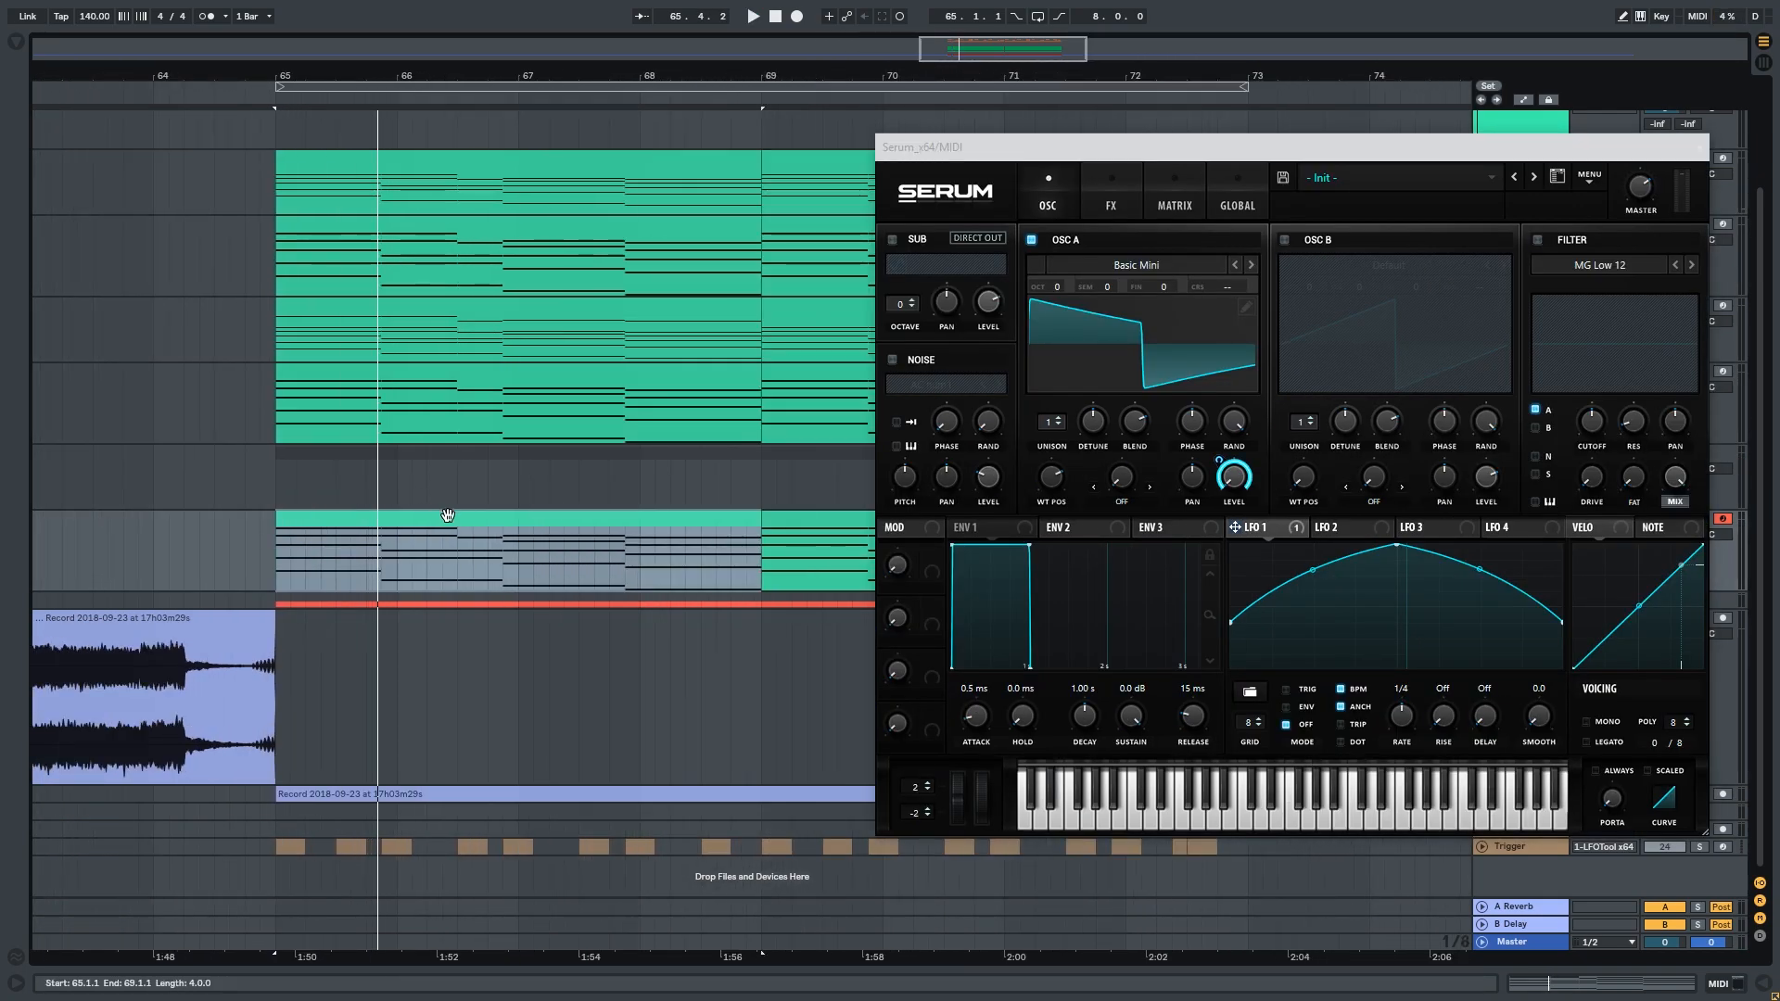
pyautogui.moveTo(449, 517); pyautogui.dragTo(394, 533)
pyautogui.click(221, 576)
pyautogui.click(320, 518)
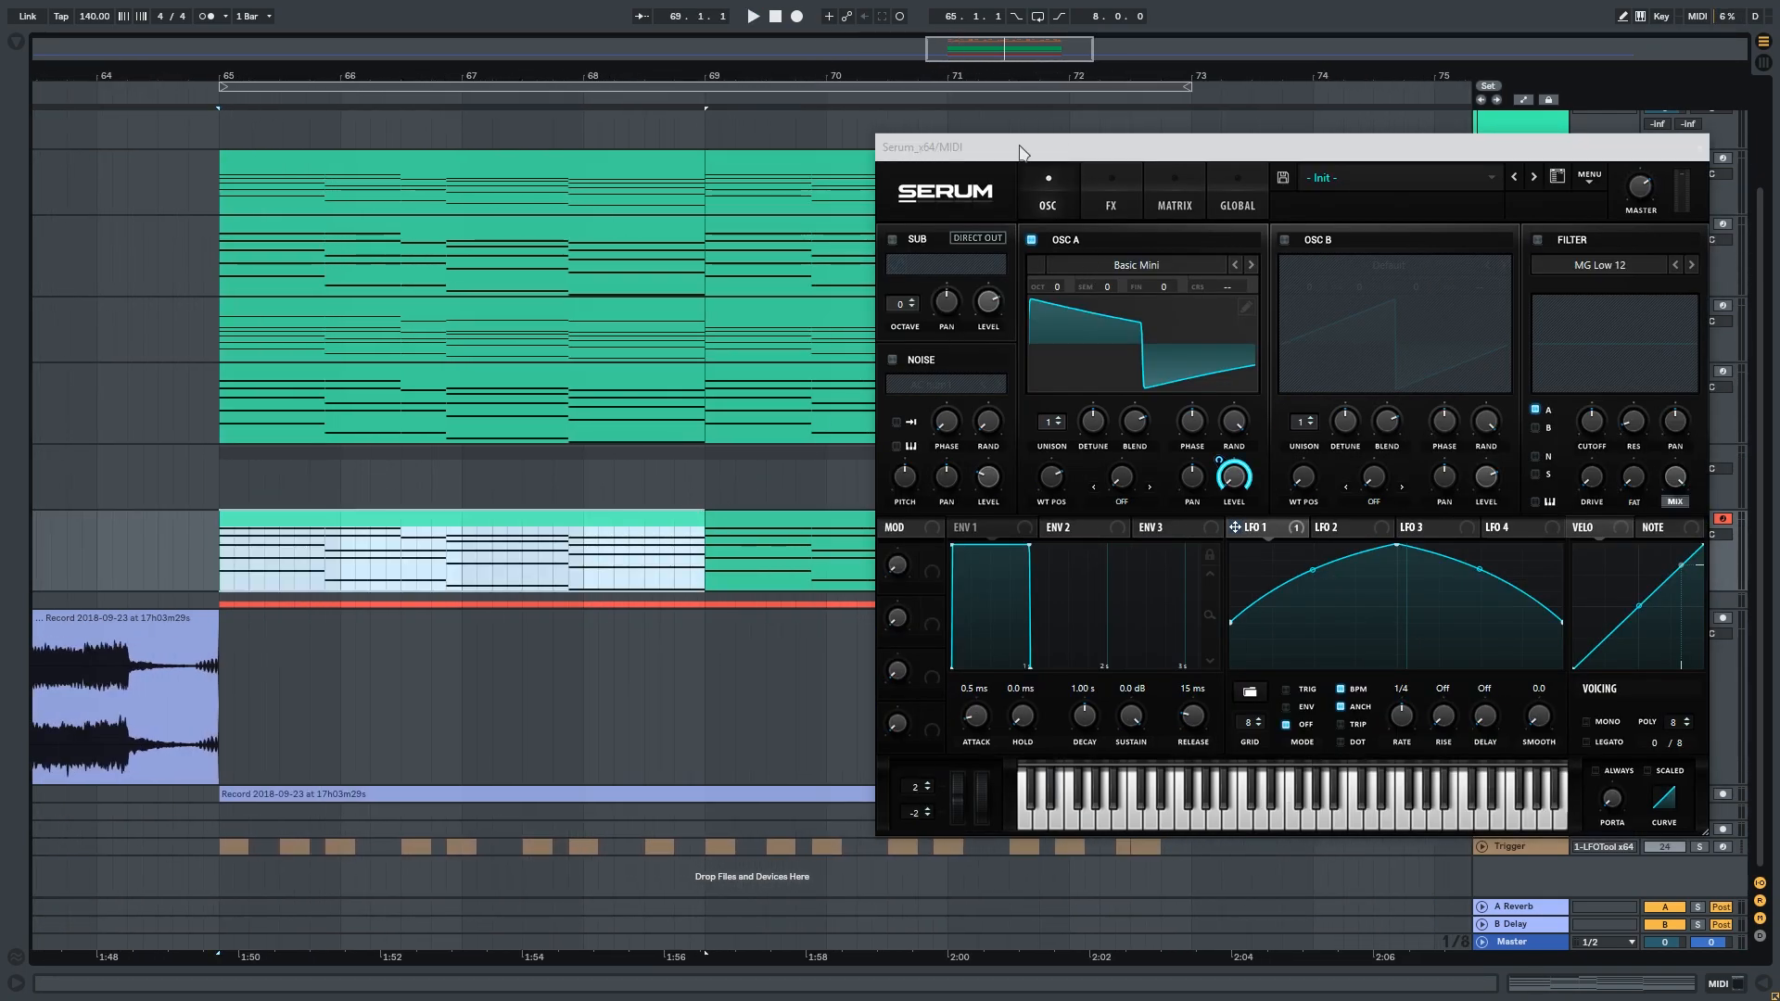
# Move the Serum window out of the way and unfold the 20 Record 2018 reference track.
pyautogui.moveTo(1029, 148); pyautogui.dragTo(1473, 196)
pyautogui.moveTo(1186, 467); pyautogui.dragTo(1083, 454)
pyautogui.moveTo(1451, 197); pyautogui.dragTo(1419, 876)
pyautogui.click(1482, 794)
pyautogui.moveTo(1005, 492); pyautogui.dragTo(1054, 333)
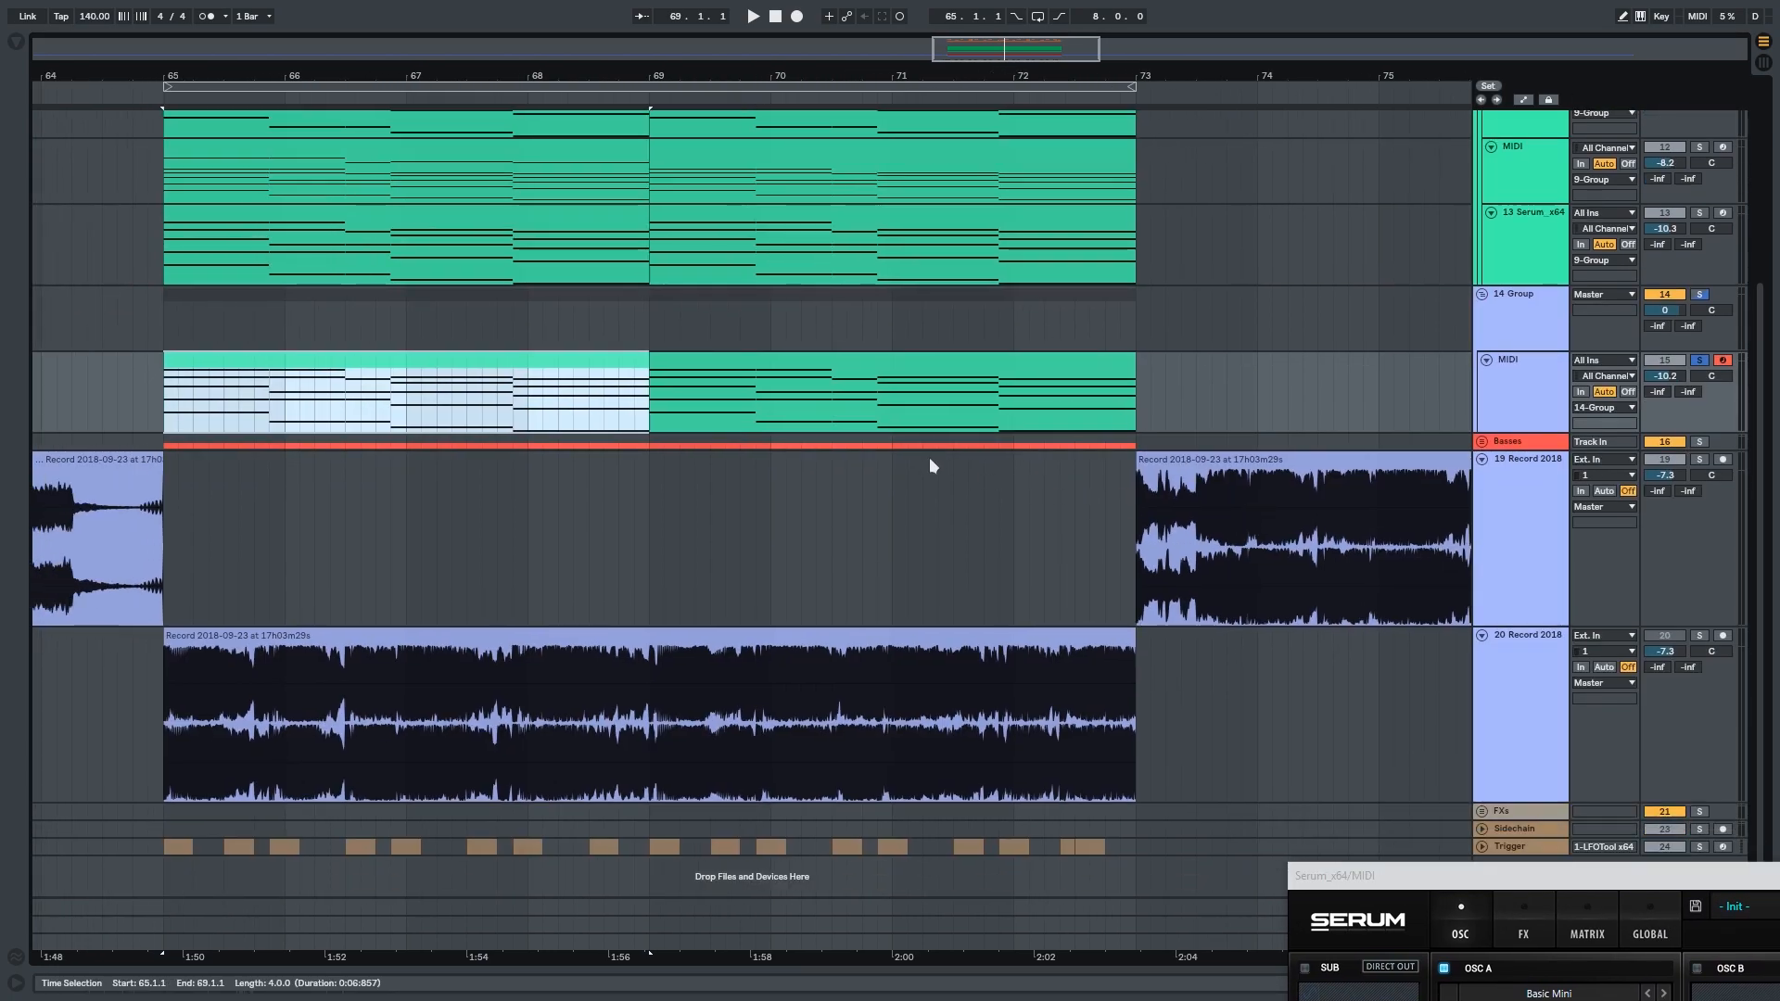
pyautogui.moveTo(630, 401); pyautogui.dragTo(734, 383)
# Select the reference clip on the 20 Record 2018 track and play it soloed from bar 65.
pyautogui.click(1557, 690)
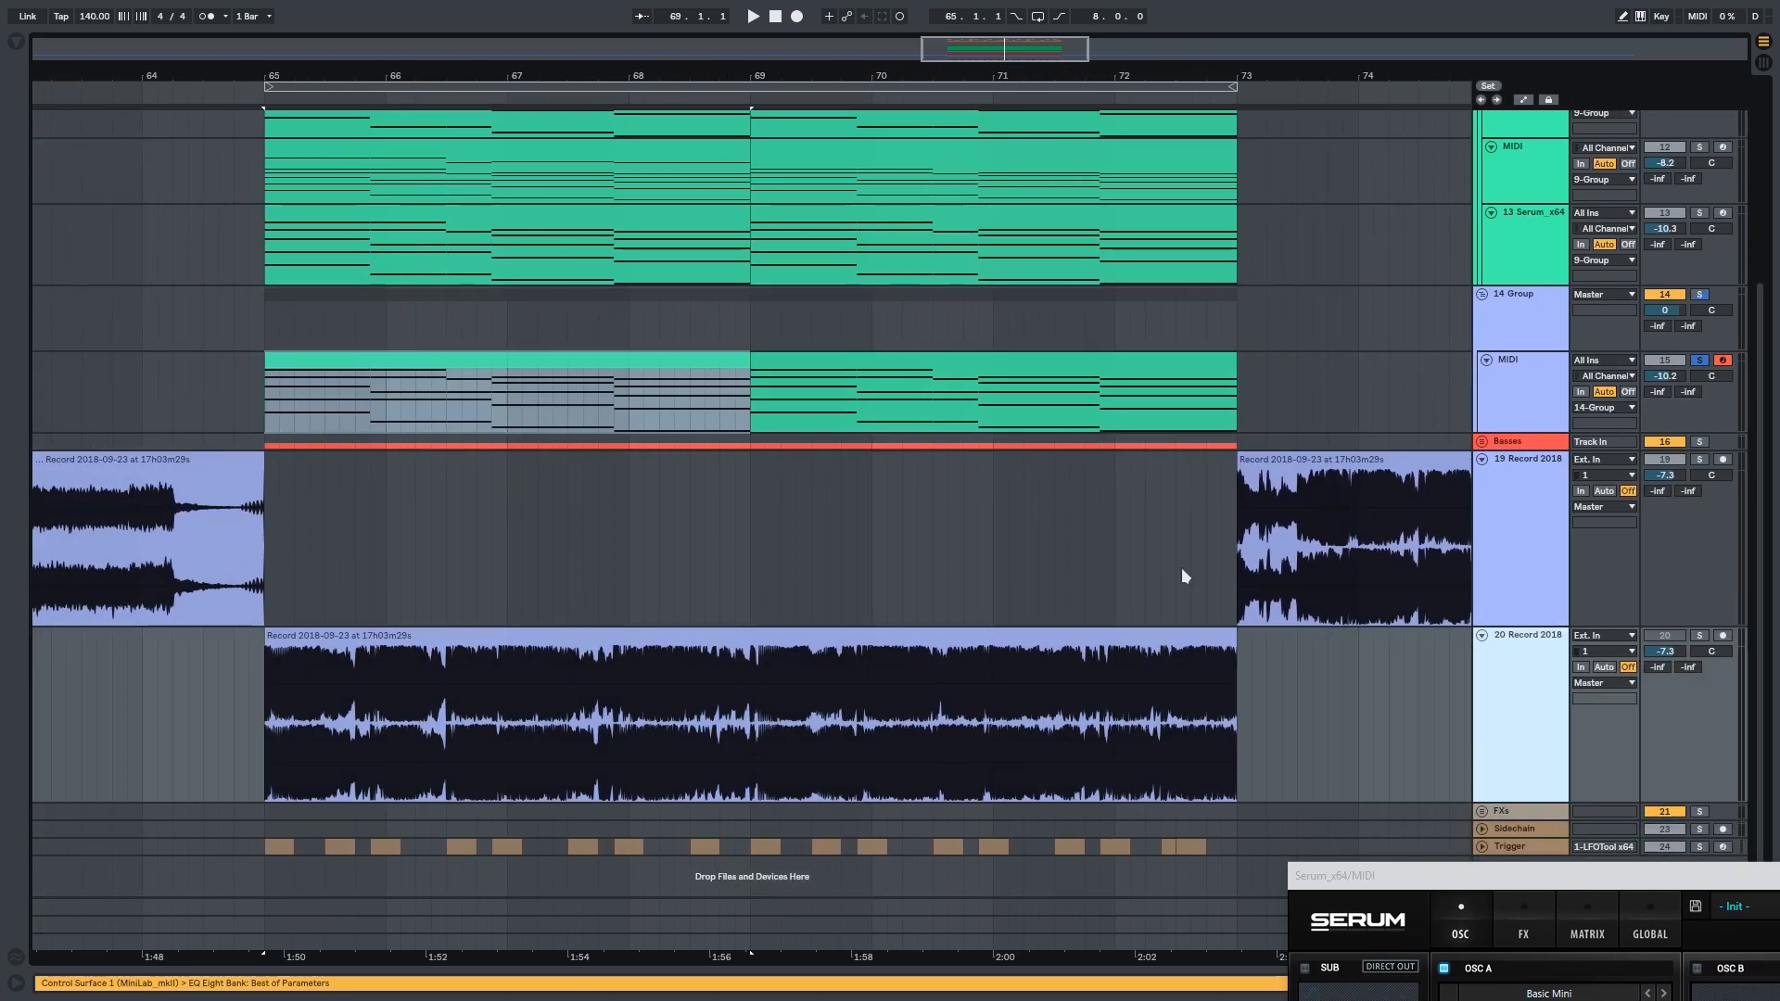
pyautogui.moveTo(1557, 874); pyautogui.dragTo(1505, 863)
pyautogui.click(283, 631)
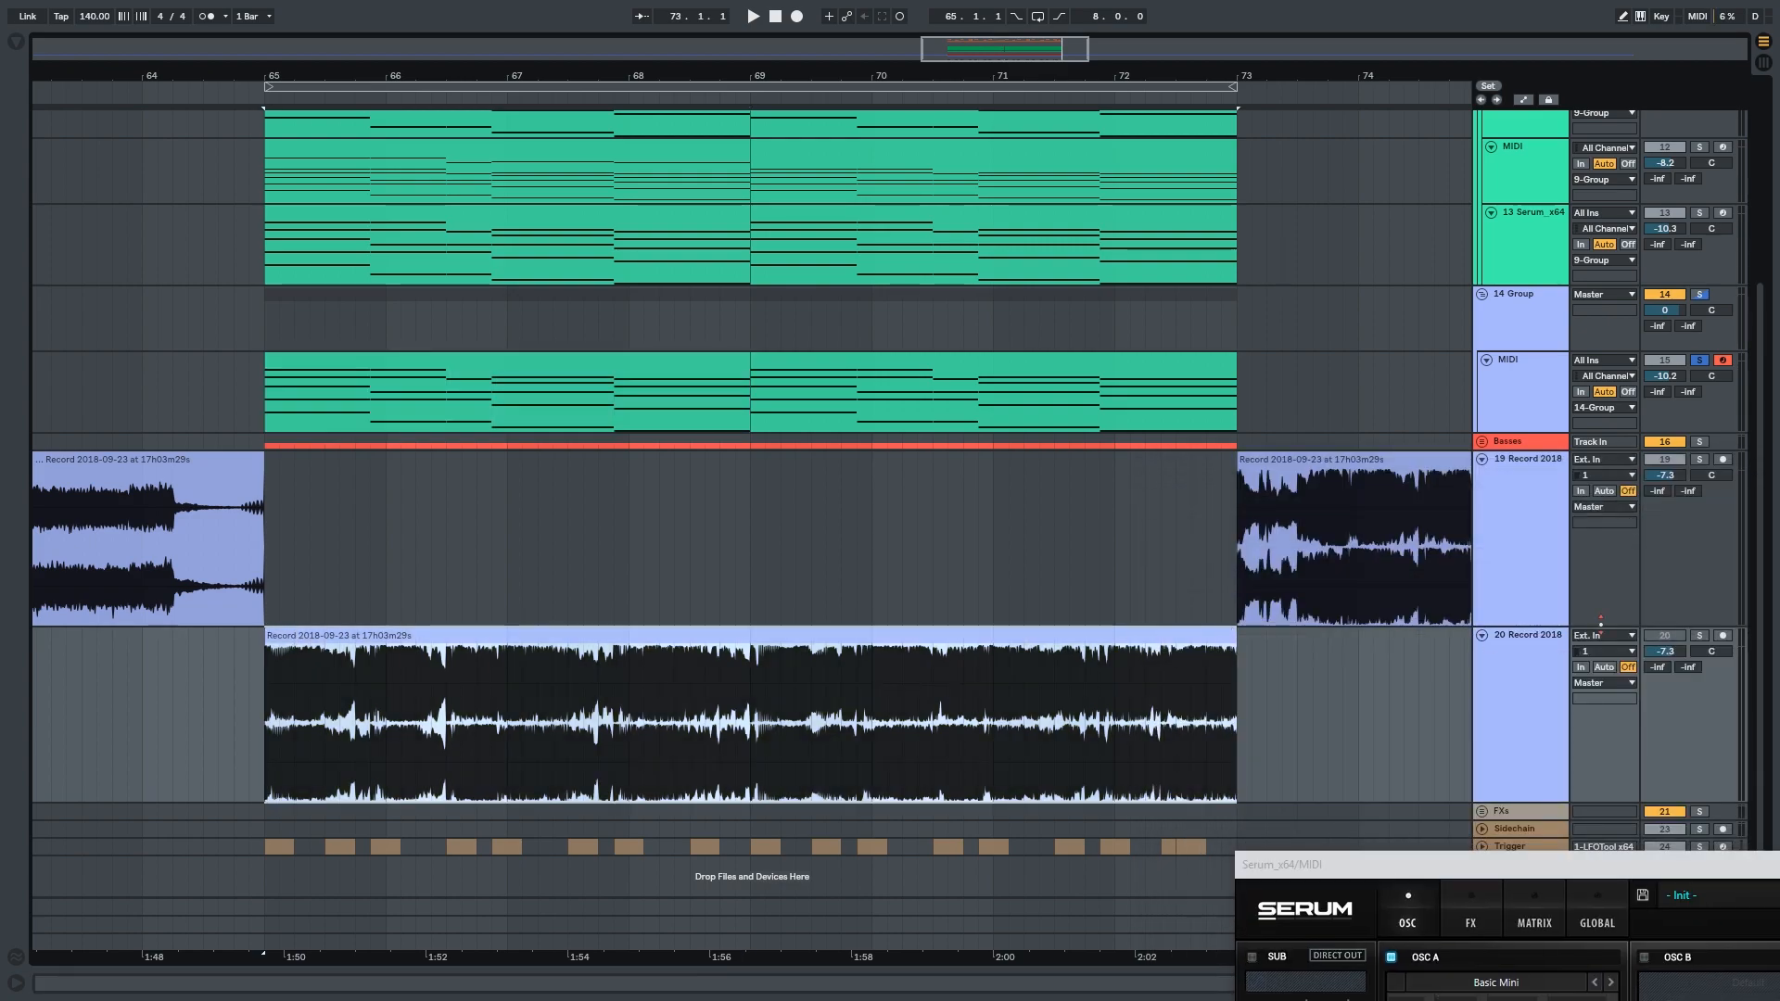
pyautogui.press('space')
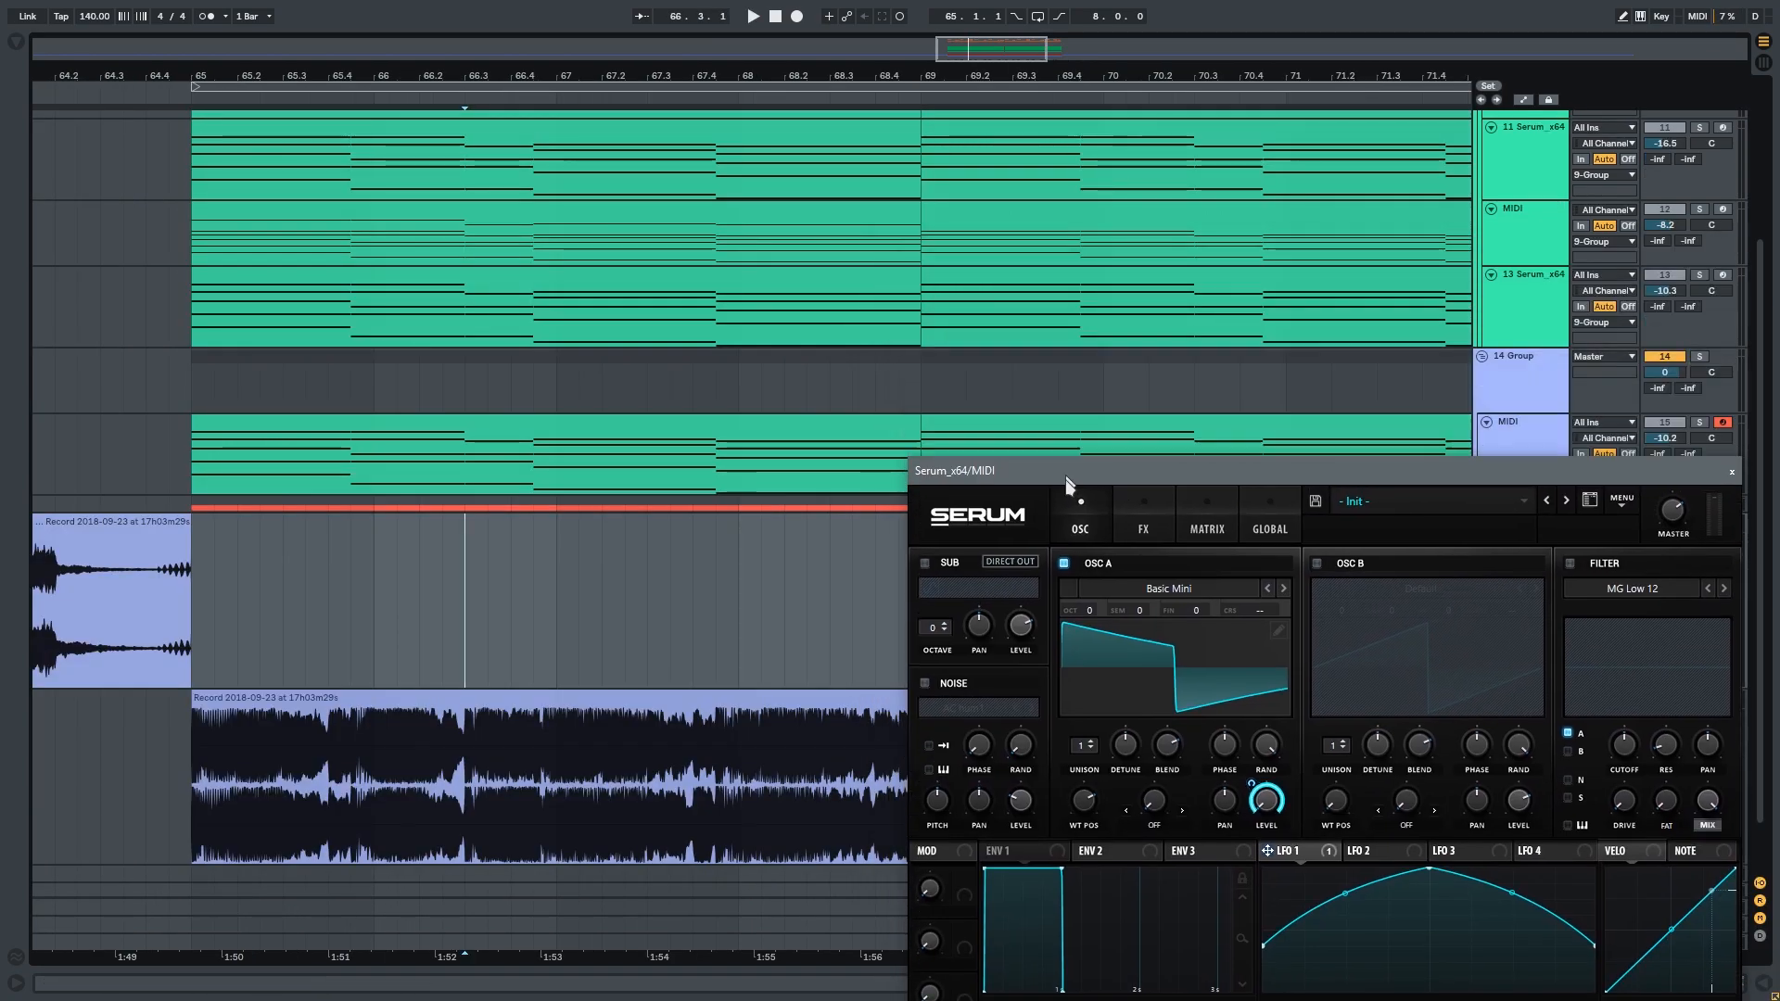
# Shift the Serum window clear of the tracks and bring it back into full view beside the chord clips.
pyautogui.moveTo(1067, 482); pyautogui.dragTo(1126, 790)
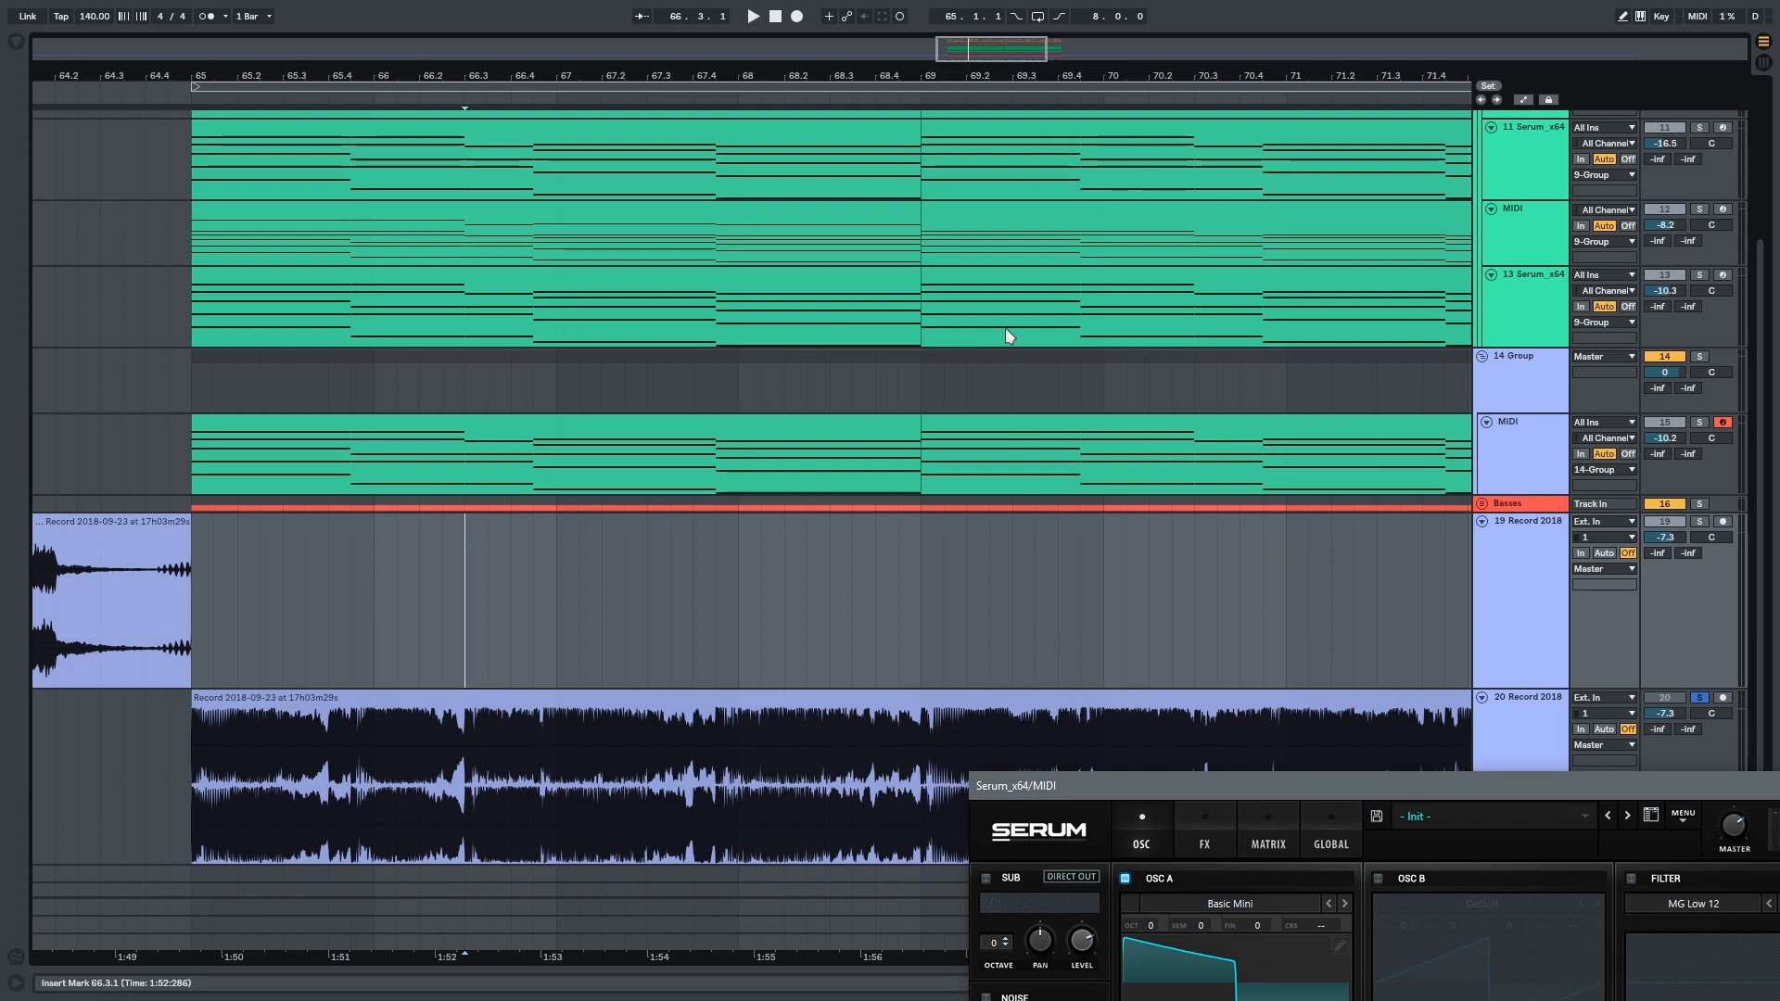
pyautogui.moveTo(1205, 788); pyautogui.dragTo(1000, 130)
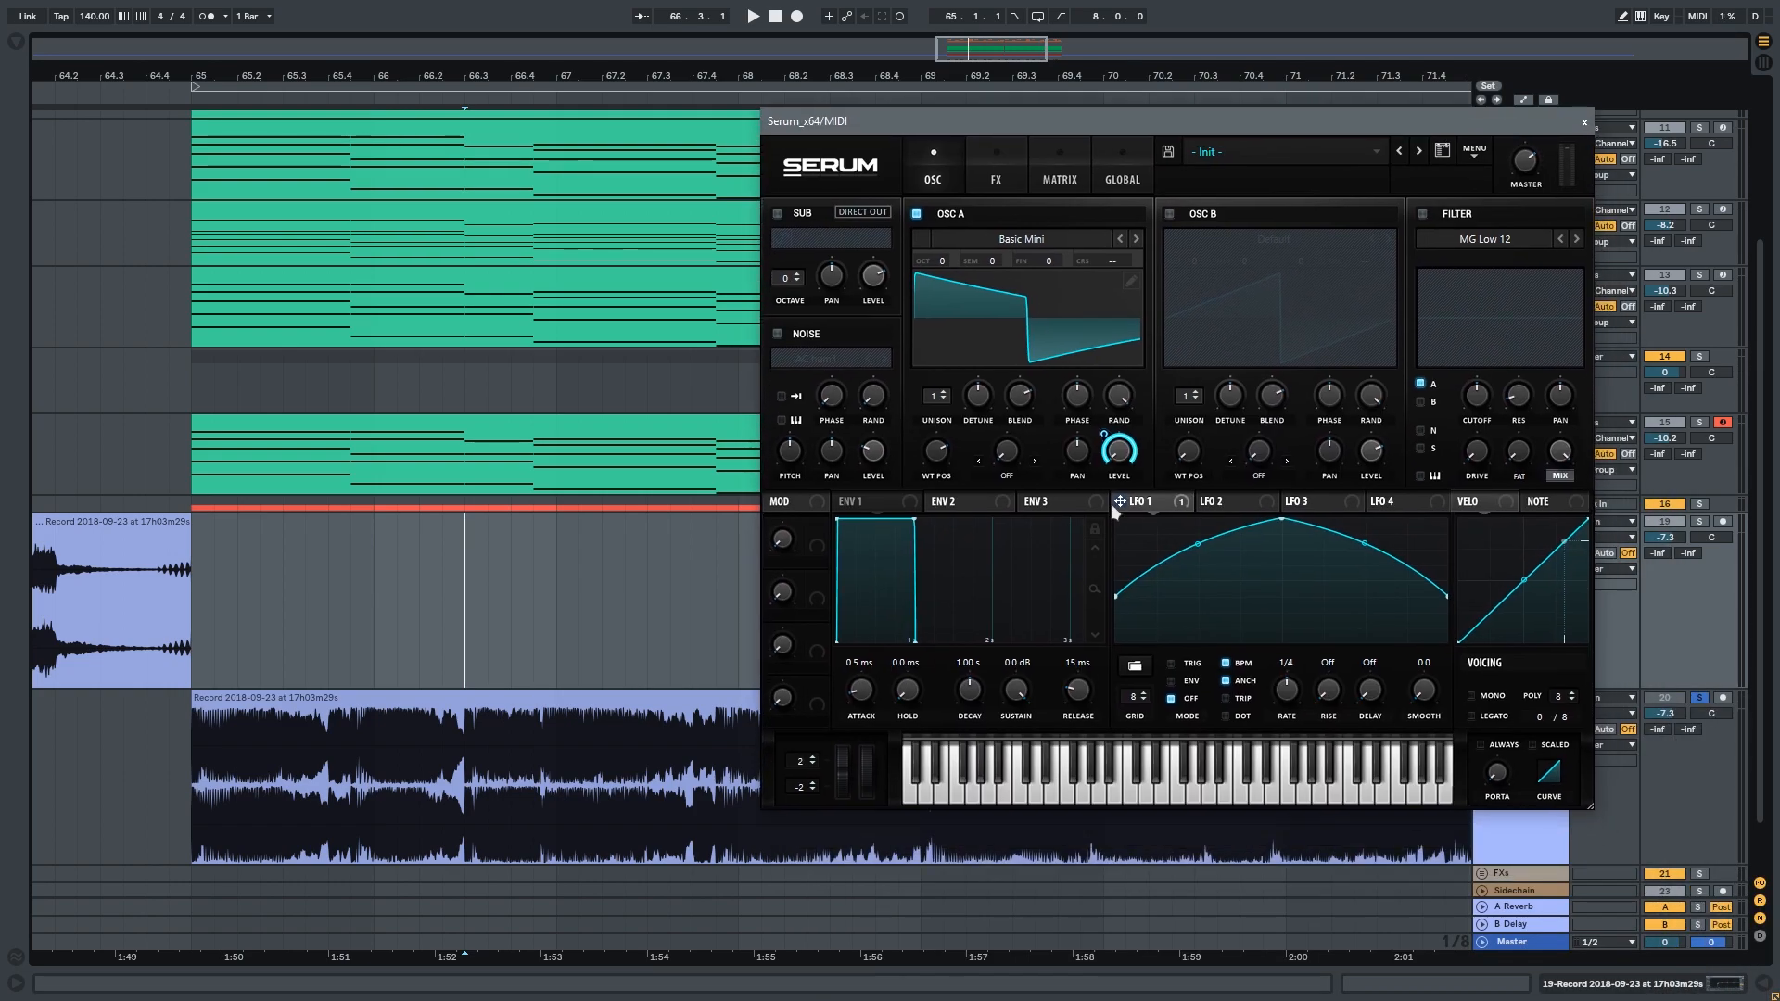
# Modulate Oscillator A's level with LFO 2 and adjust the level and modulation depth.
pyautogui.moveTo(1085, 444); pyautogui.dragTo(1120, 453)
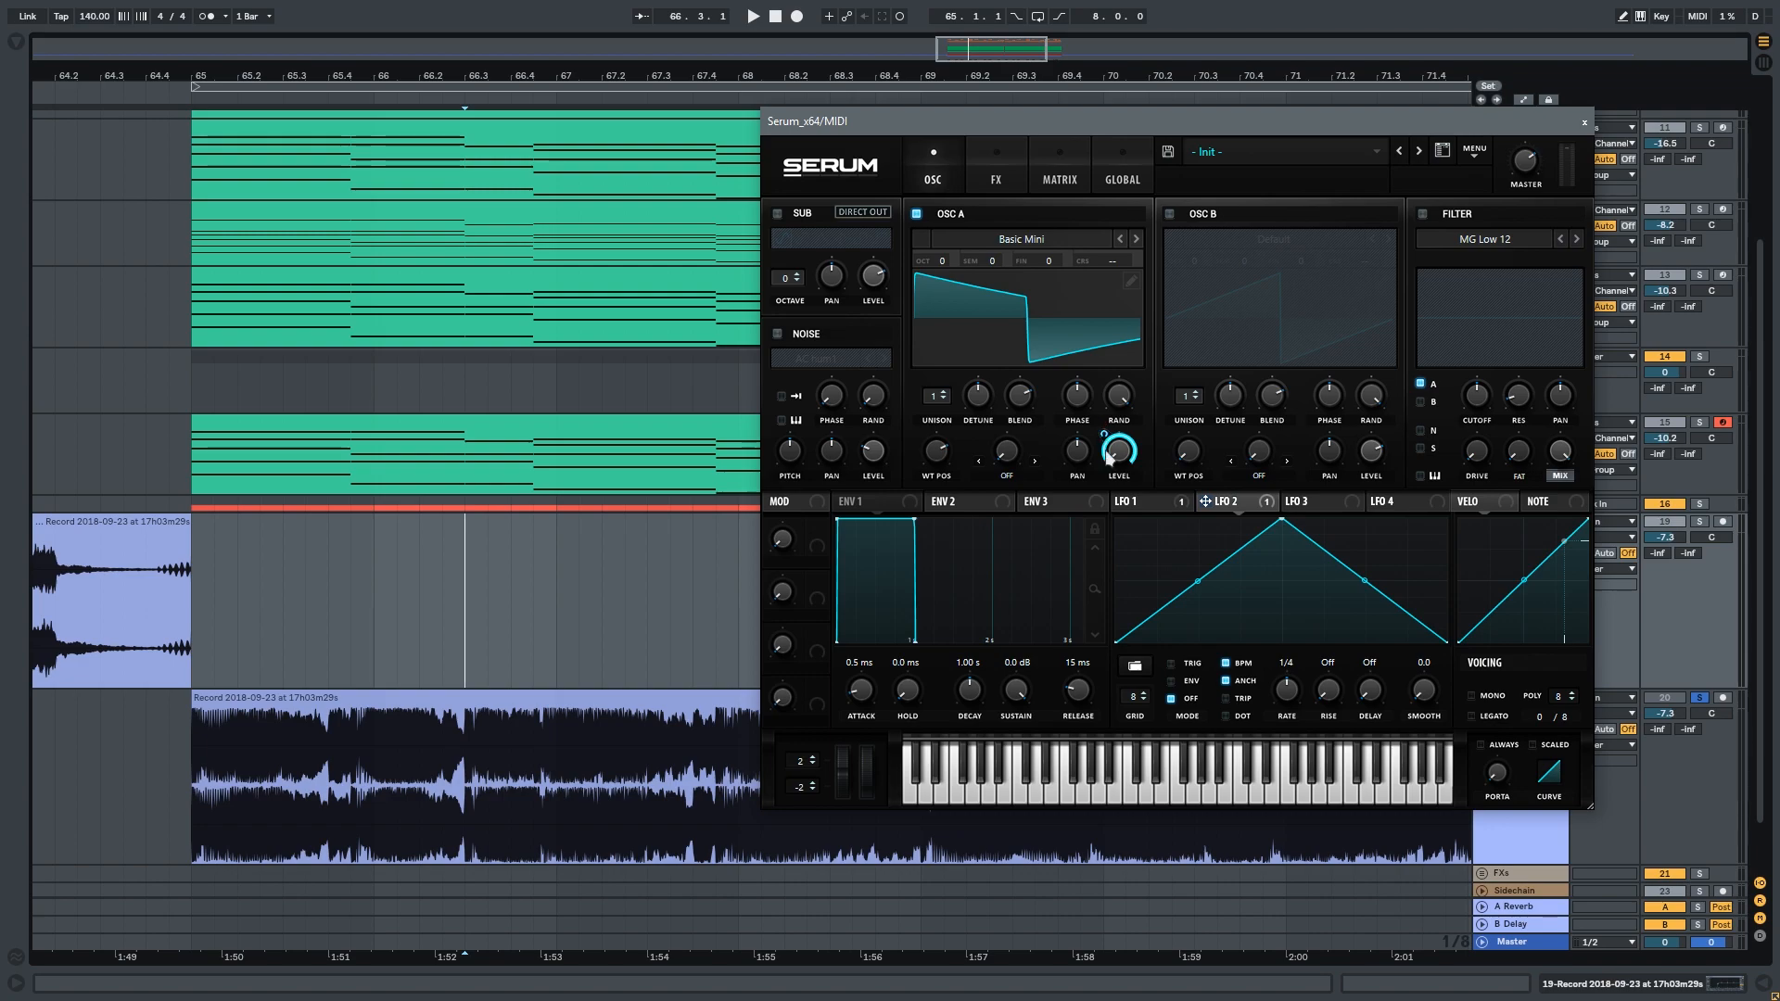
pyautogui.moveTo(1102, 442)
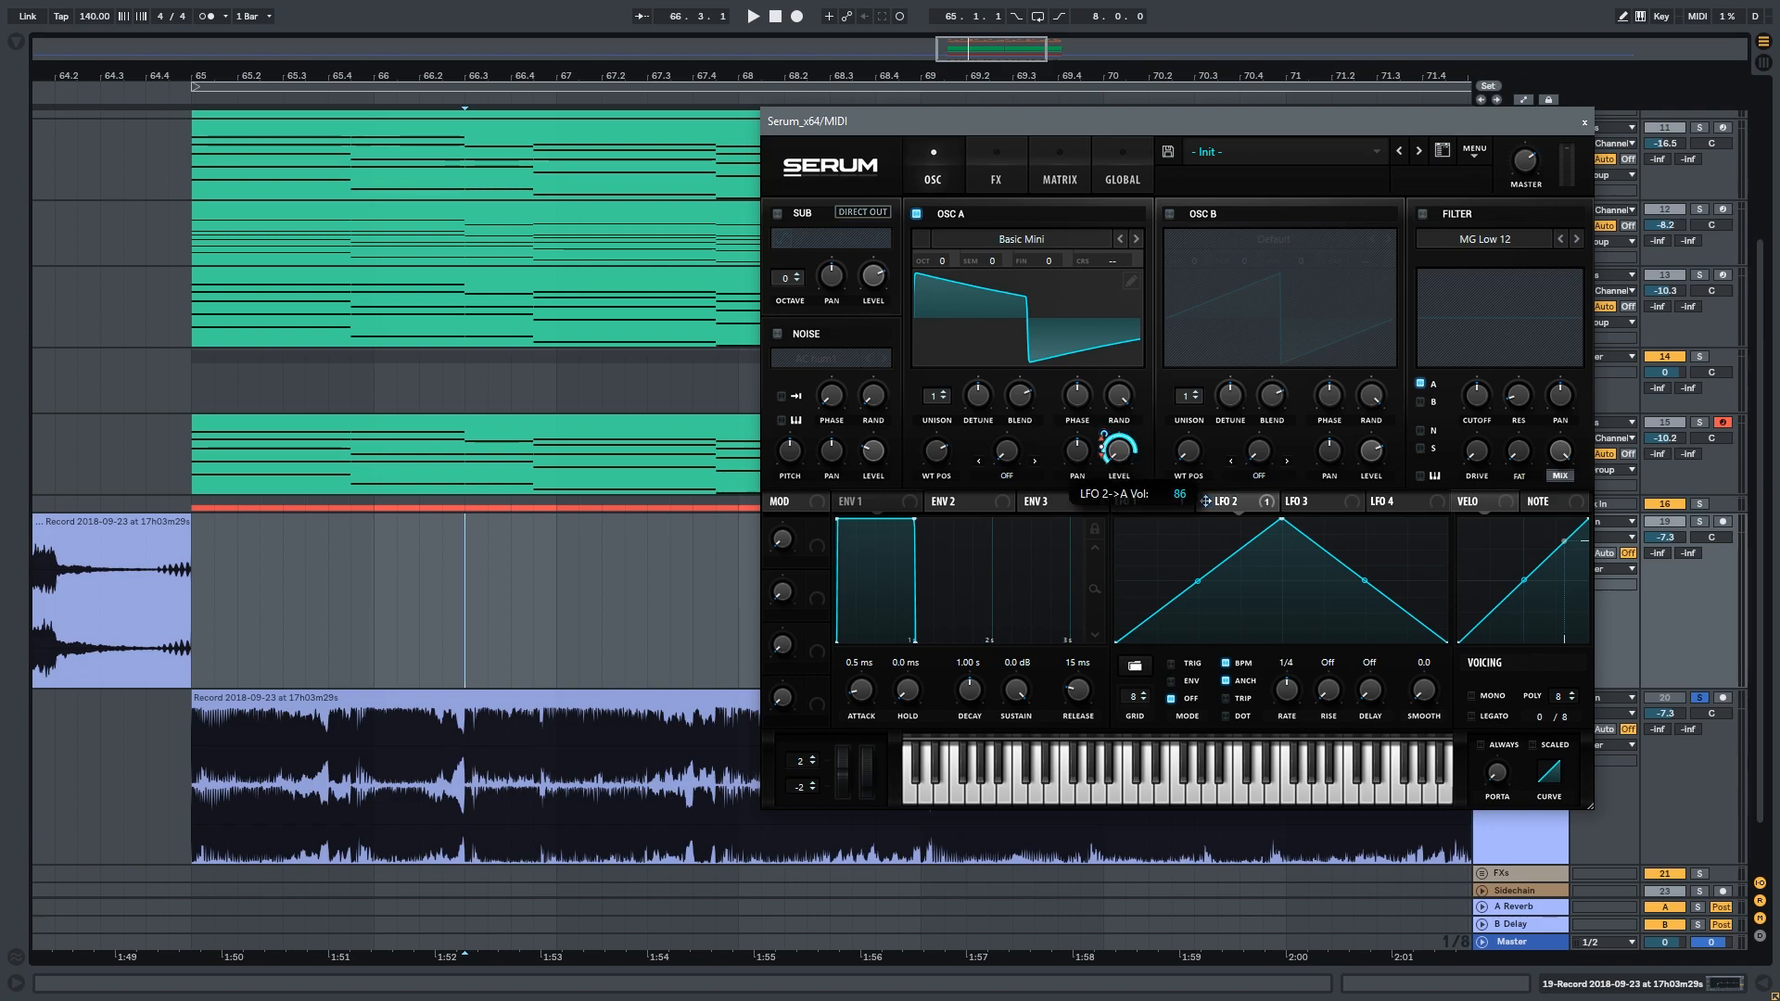
pyautogui.moveTo(1098, 470); pyautogui.dragTo(1173, 647)
pyautogui.moveTo(1229, 760); pyautogui.dragTo(1287, 867)
# Reshape LFO 2 to start at full height and curve down to zero by mid-cycle, running in ENV mode.
pyautogui.moveTo(1283, 525); pyautogui.dragTo(1121, 486)
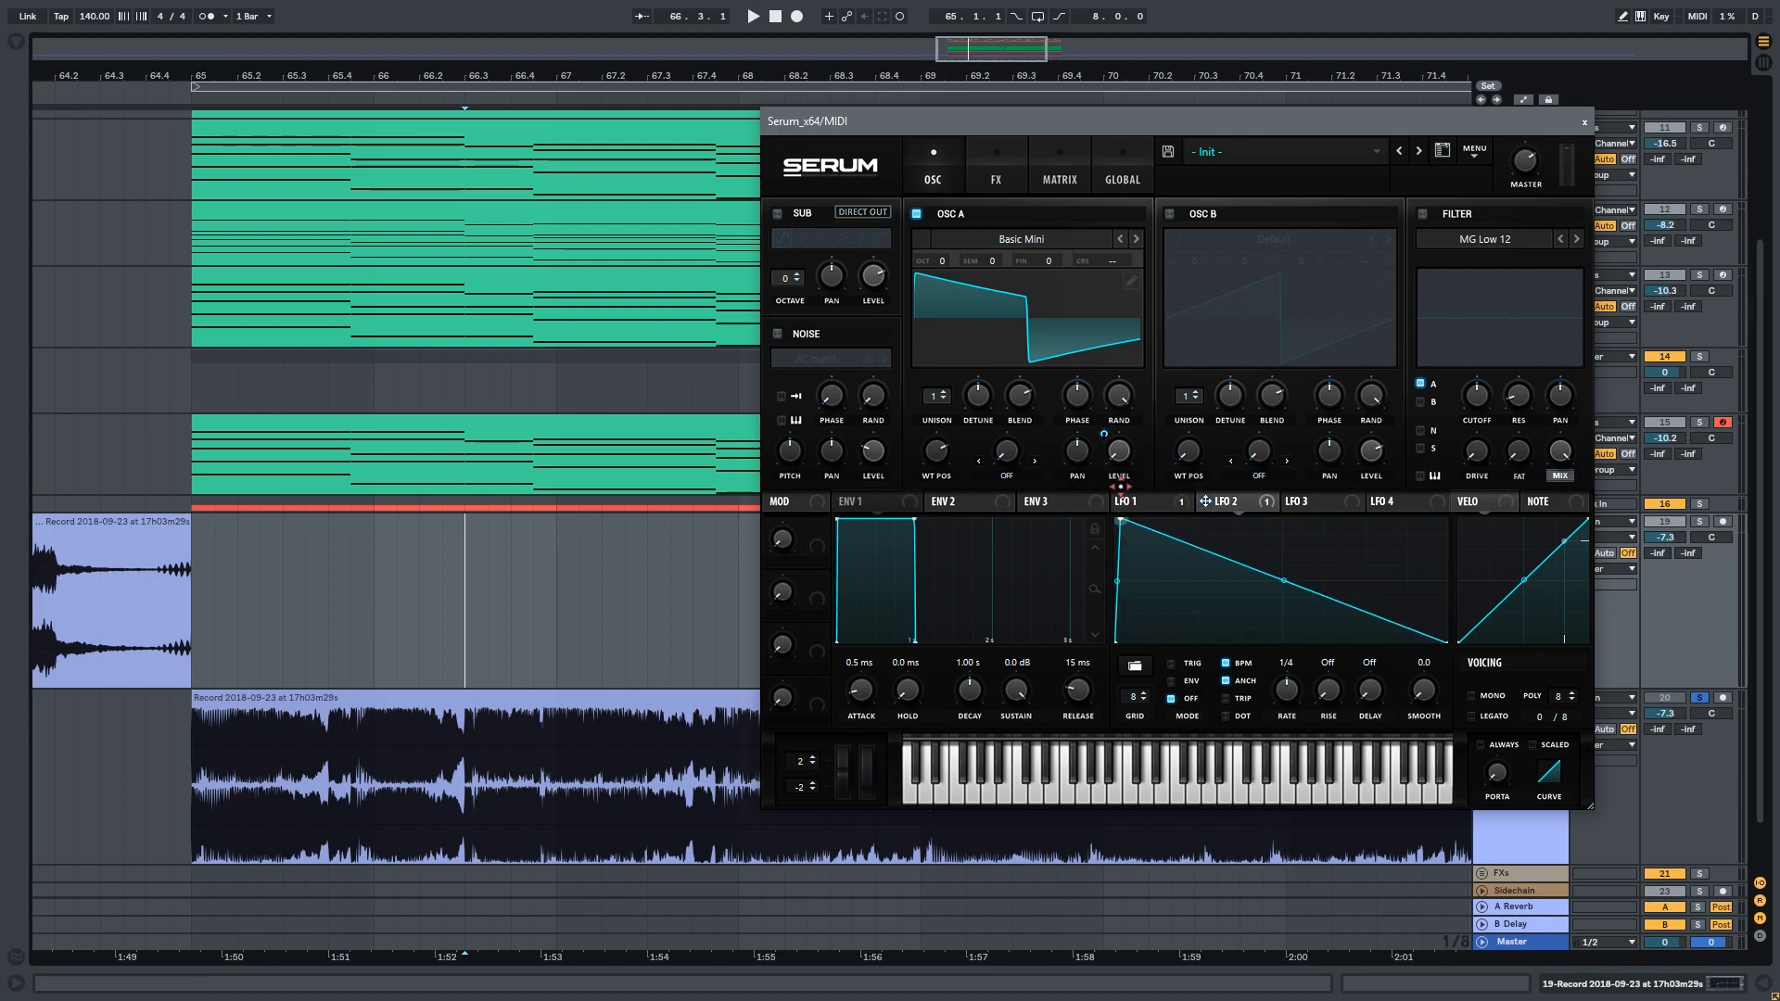
pyautogui.doubleClick(1283, 600)
pyautogui.moveTo(1283, 601); pyautogui.dragTo(1294, 684)
pyautogui.moveTo(1202, 581); pyautogui.dragTo(1198, 529)
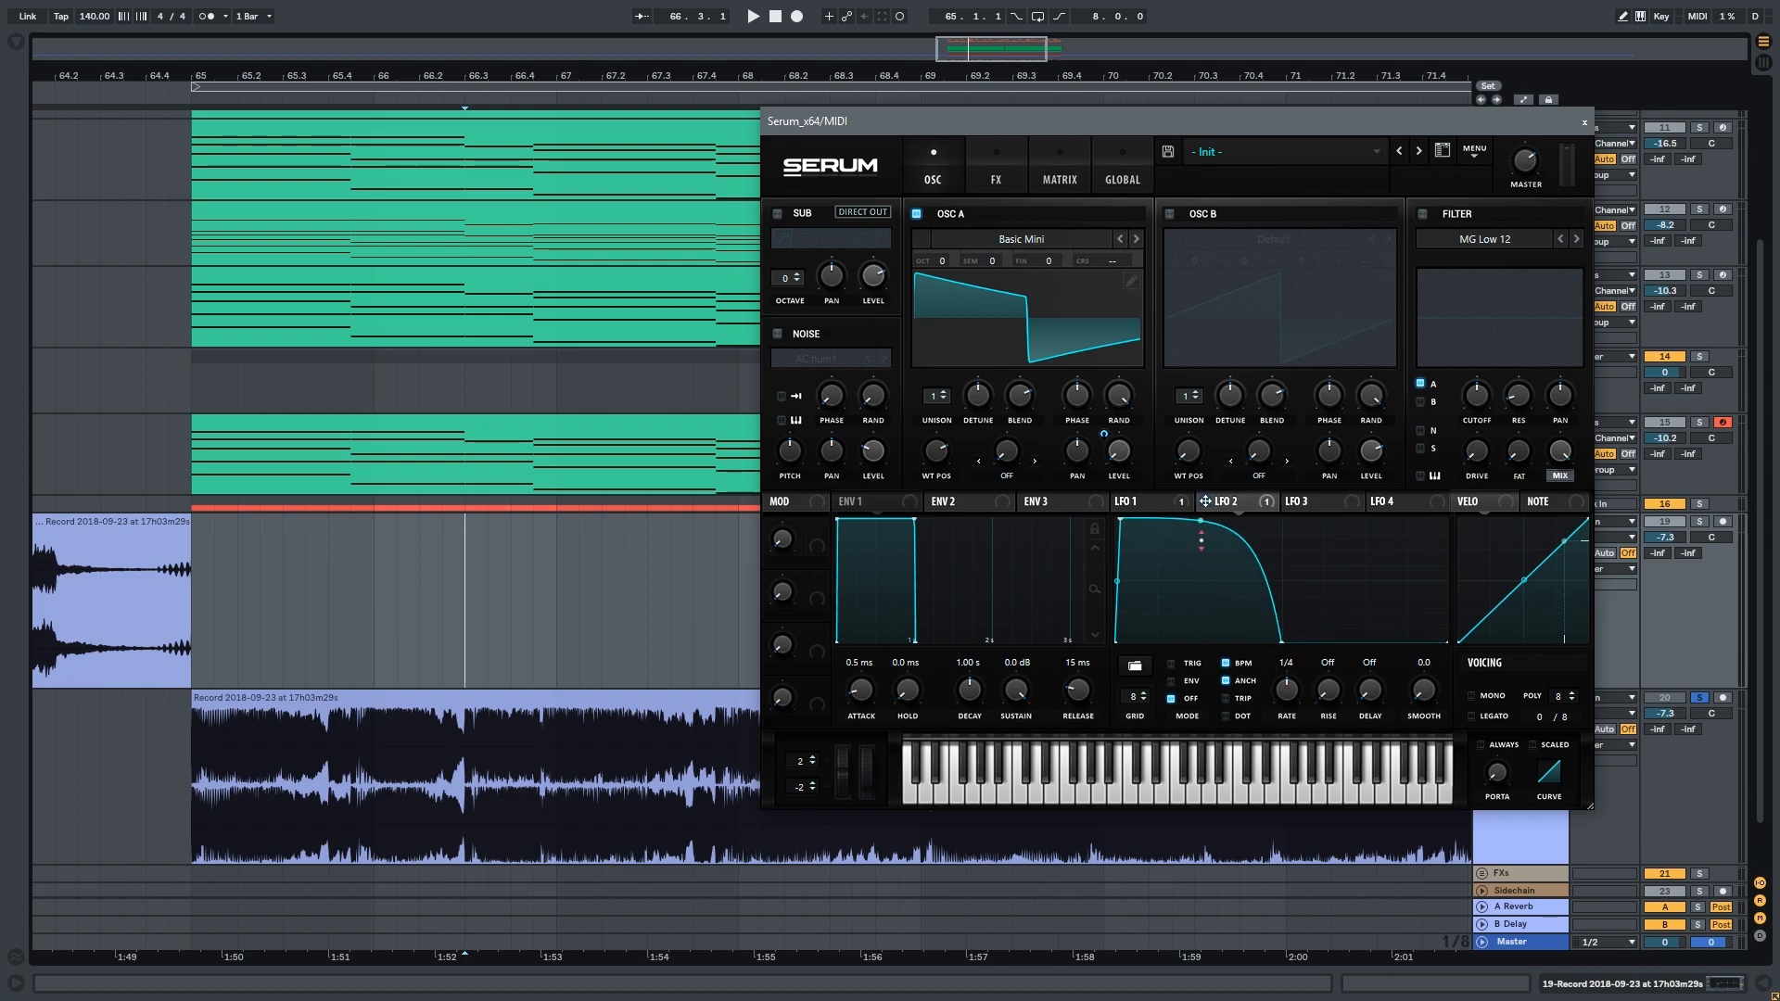
pyautogui.click(1186, 682)
# Solo the MIDI chord track and play its clip from bar 65 to hear the volume modulation.
pyautogui.click(278, 437)
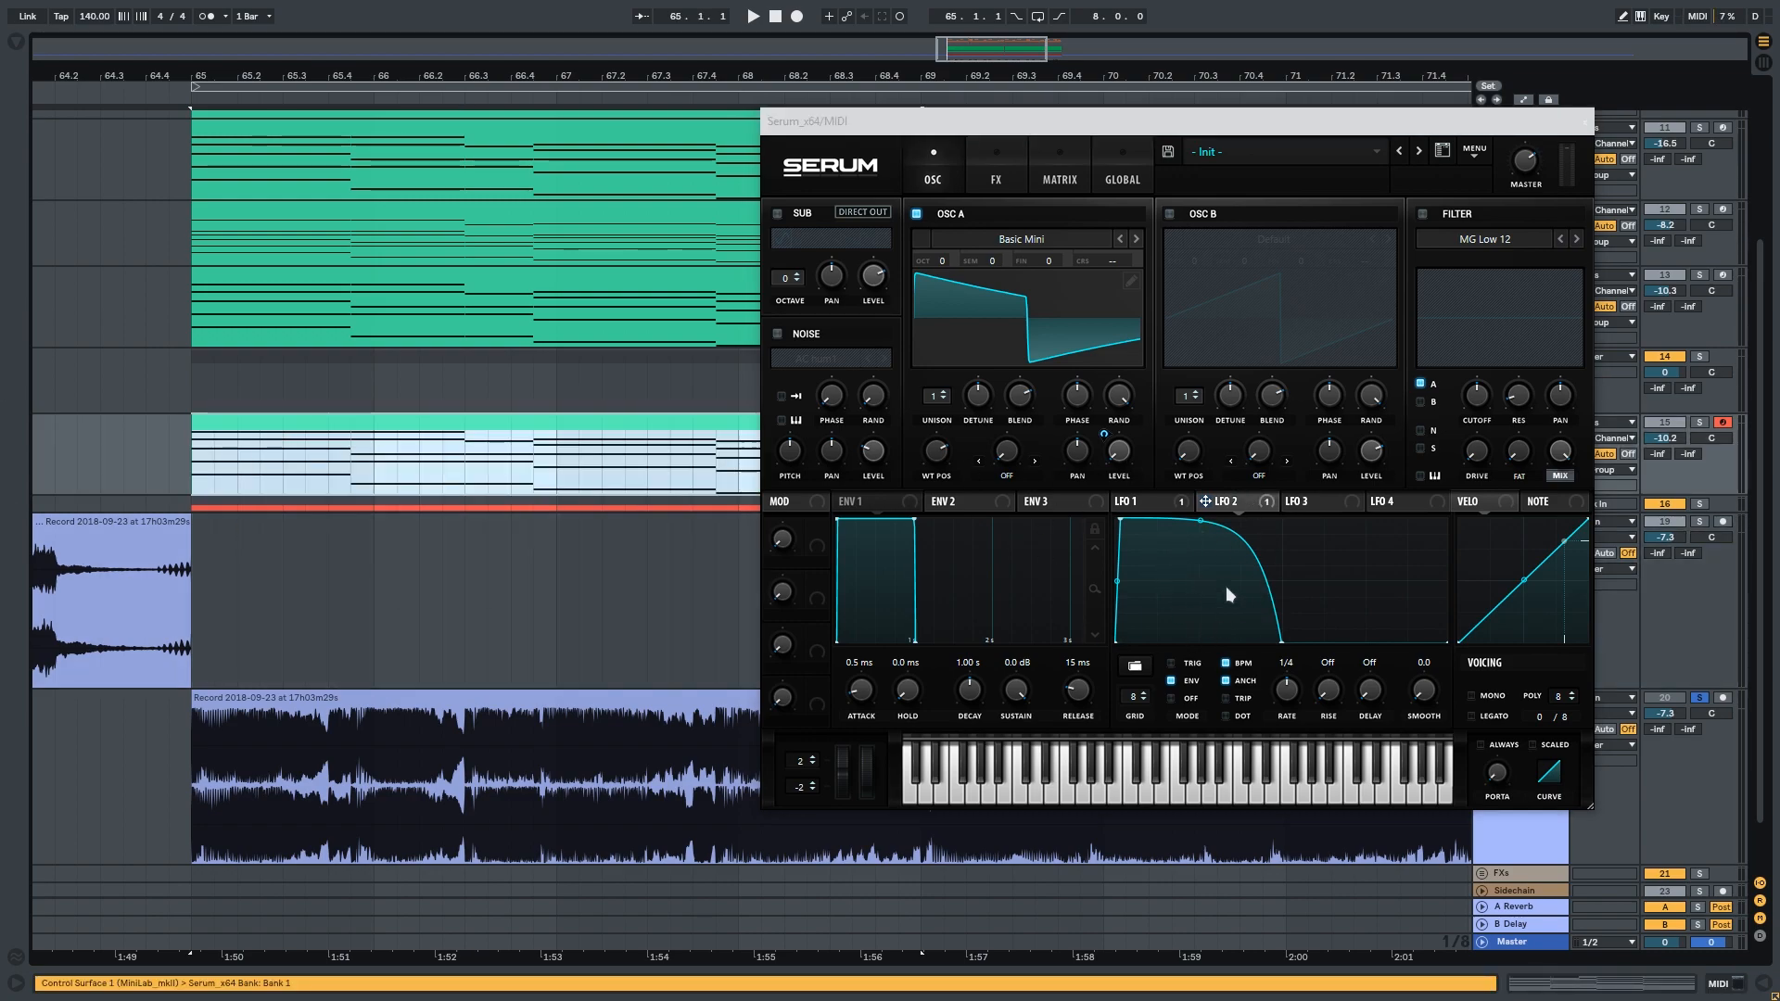
pyautogui.click(195, 478)
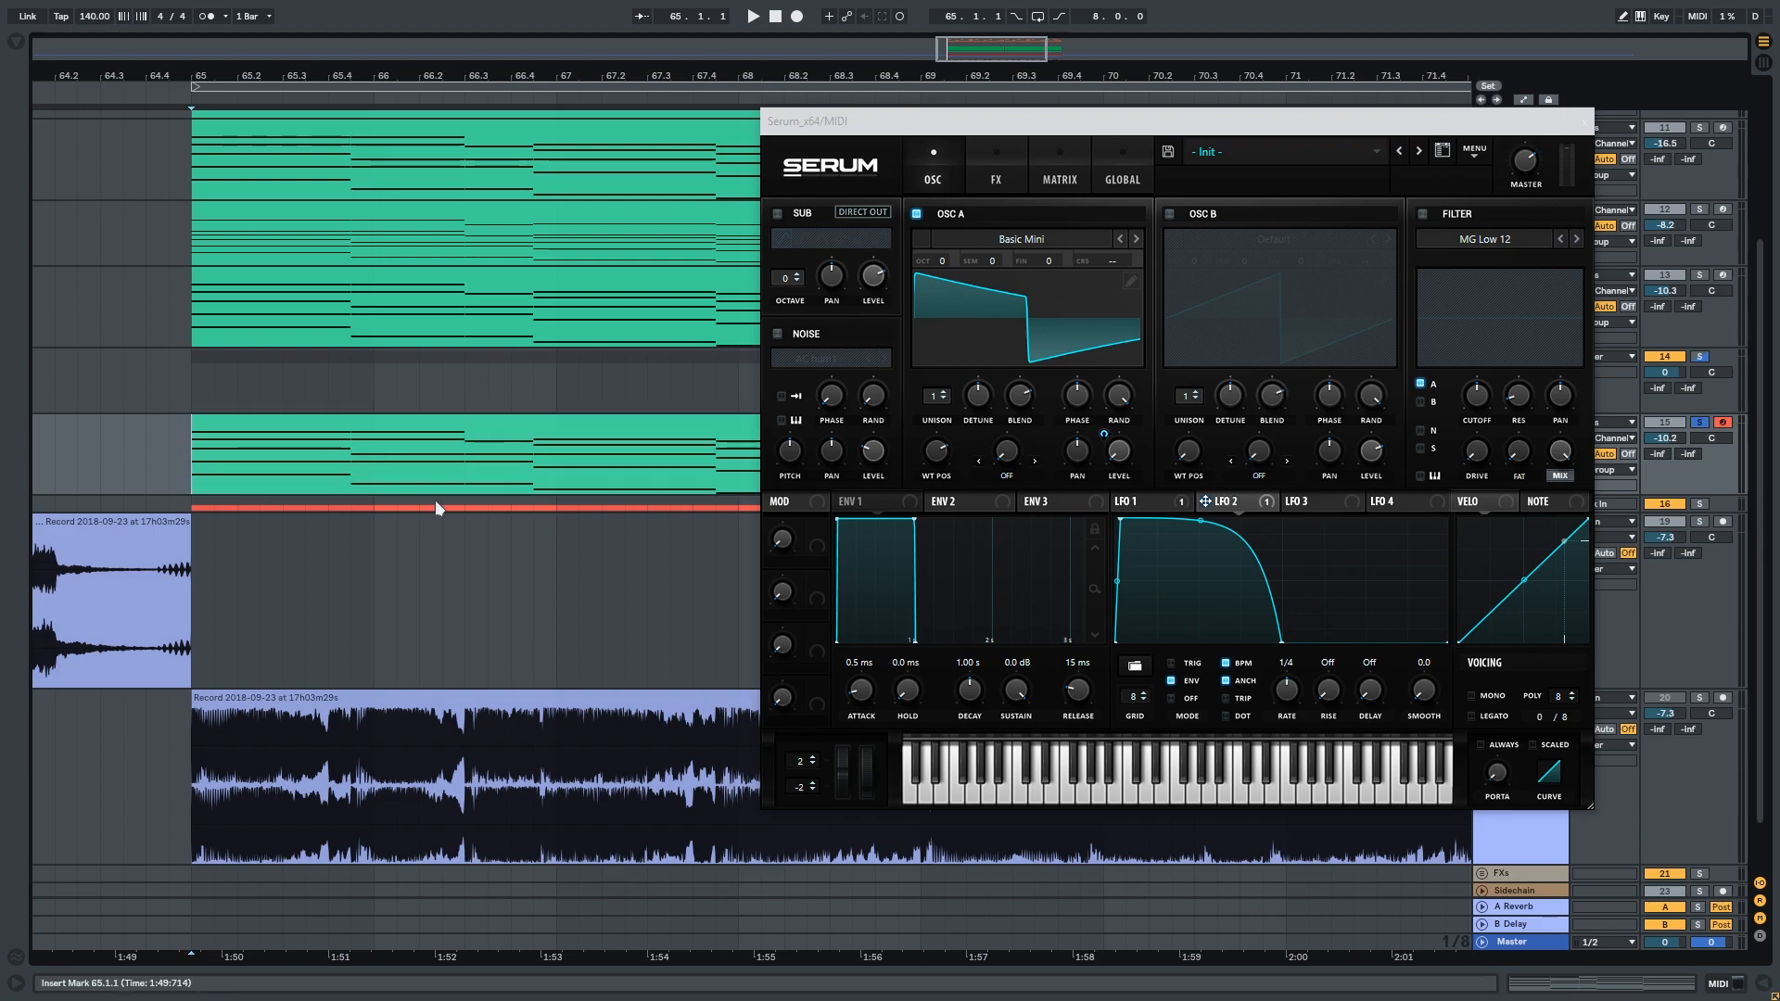
pyautogui.press('space')
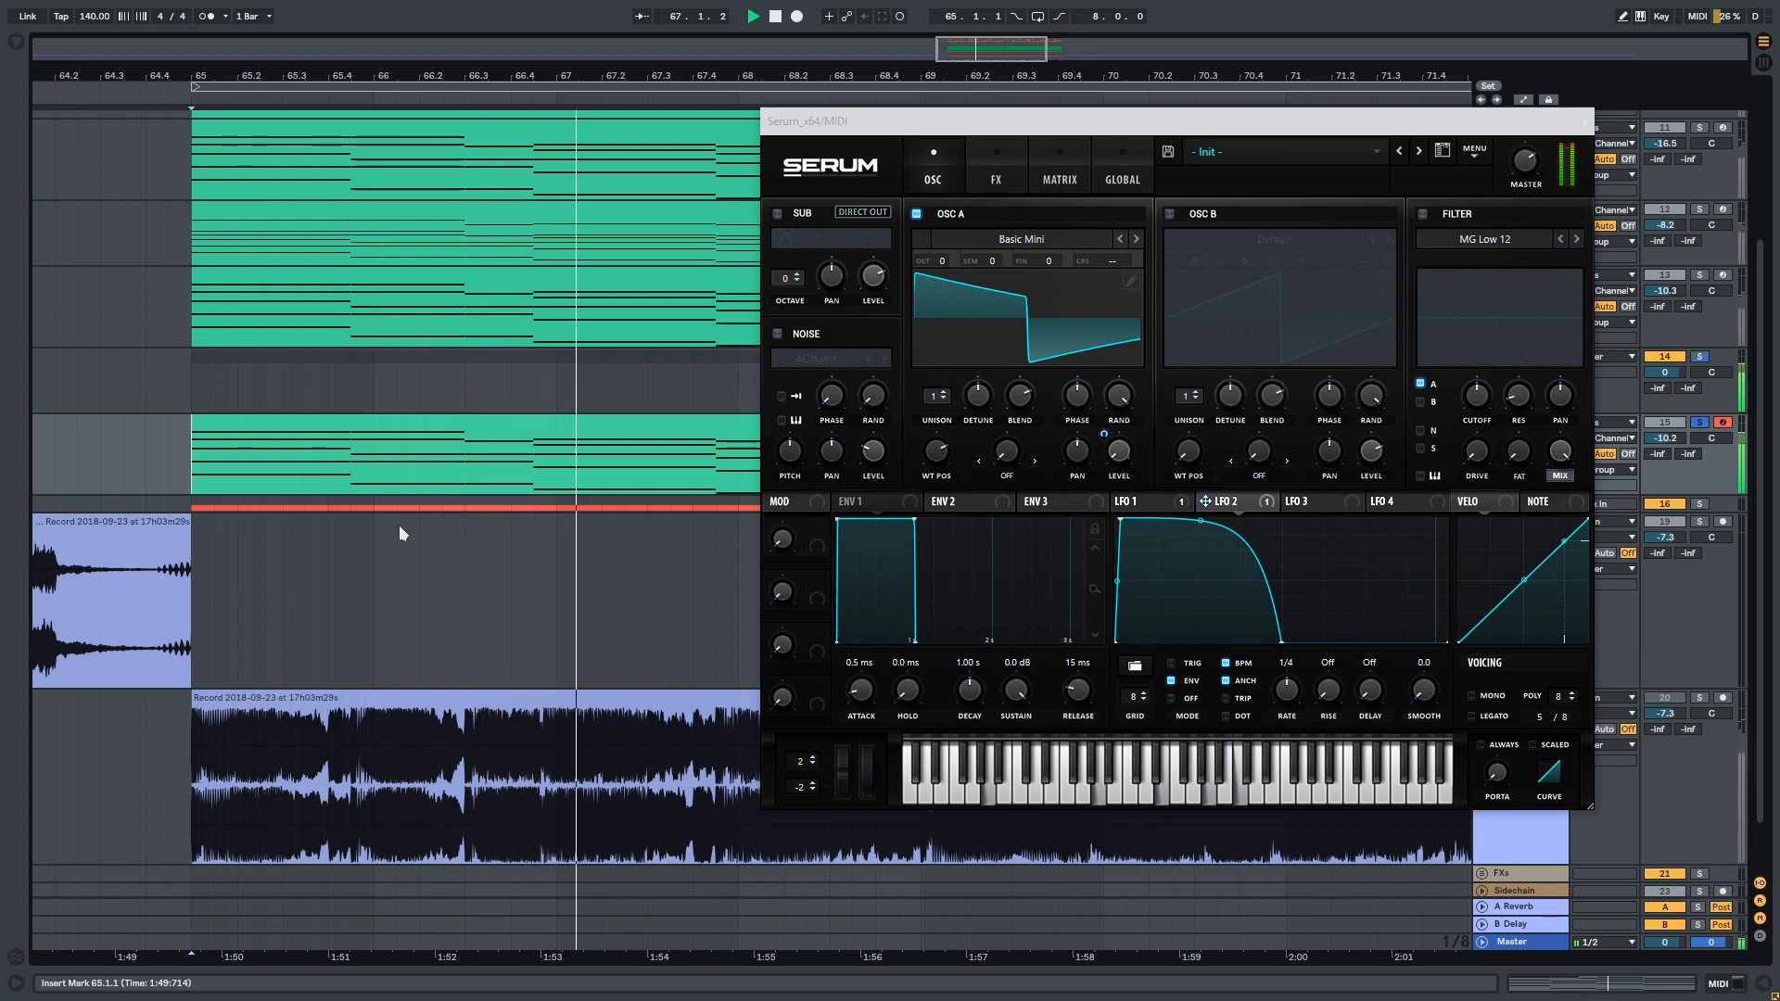
pyautogui.press('space')
# Enable Serum's Hyper/Dimension effect, adjust the Hyper and Dimension mix amounts and briefly play the chord clip.
pyautogui.click(997, 172)
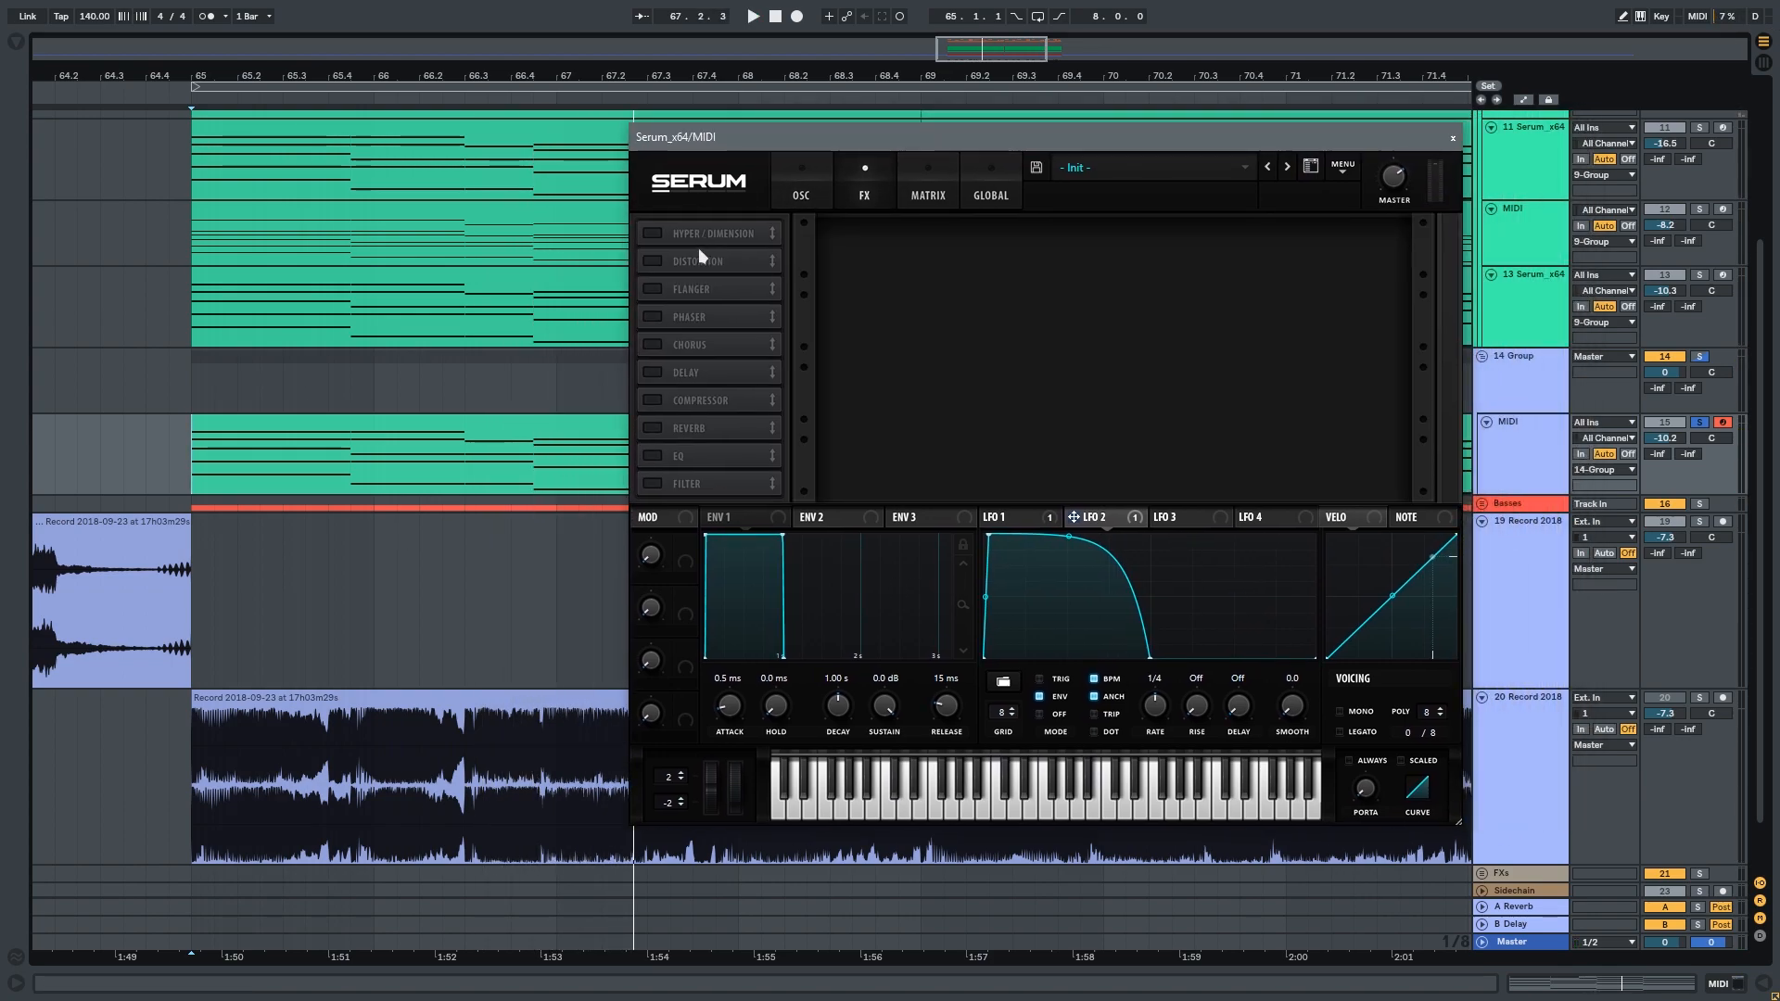
pyautogui.click(653, 233)
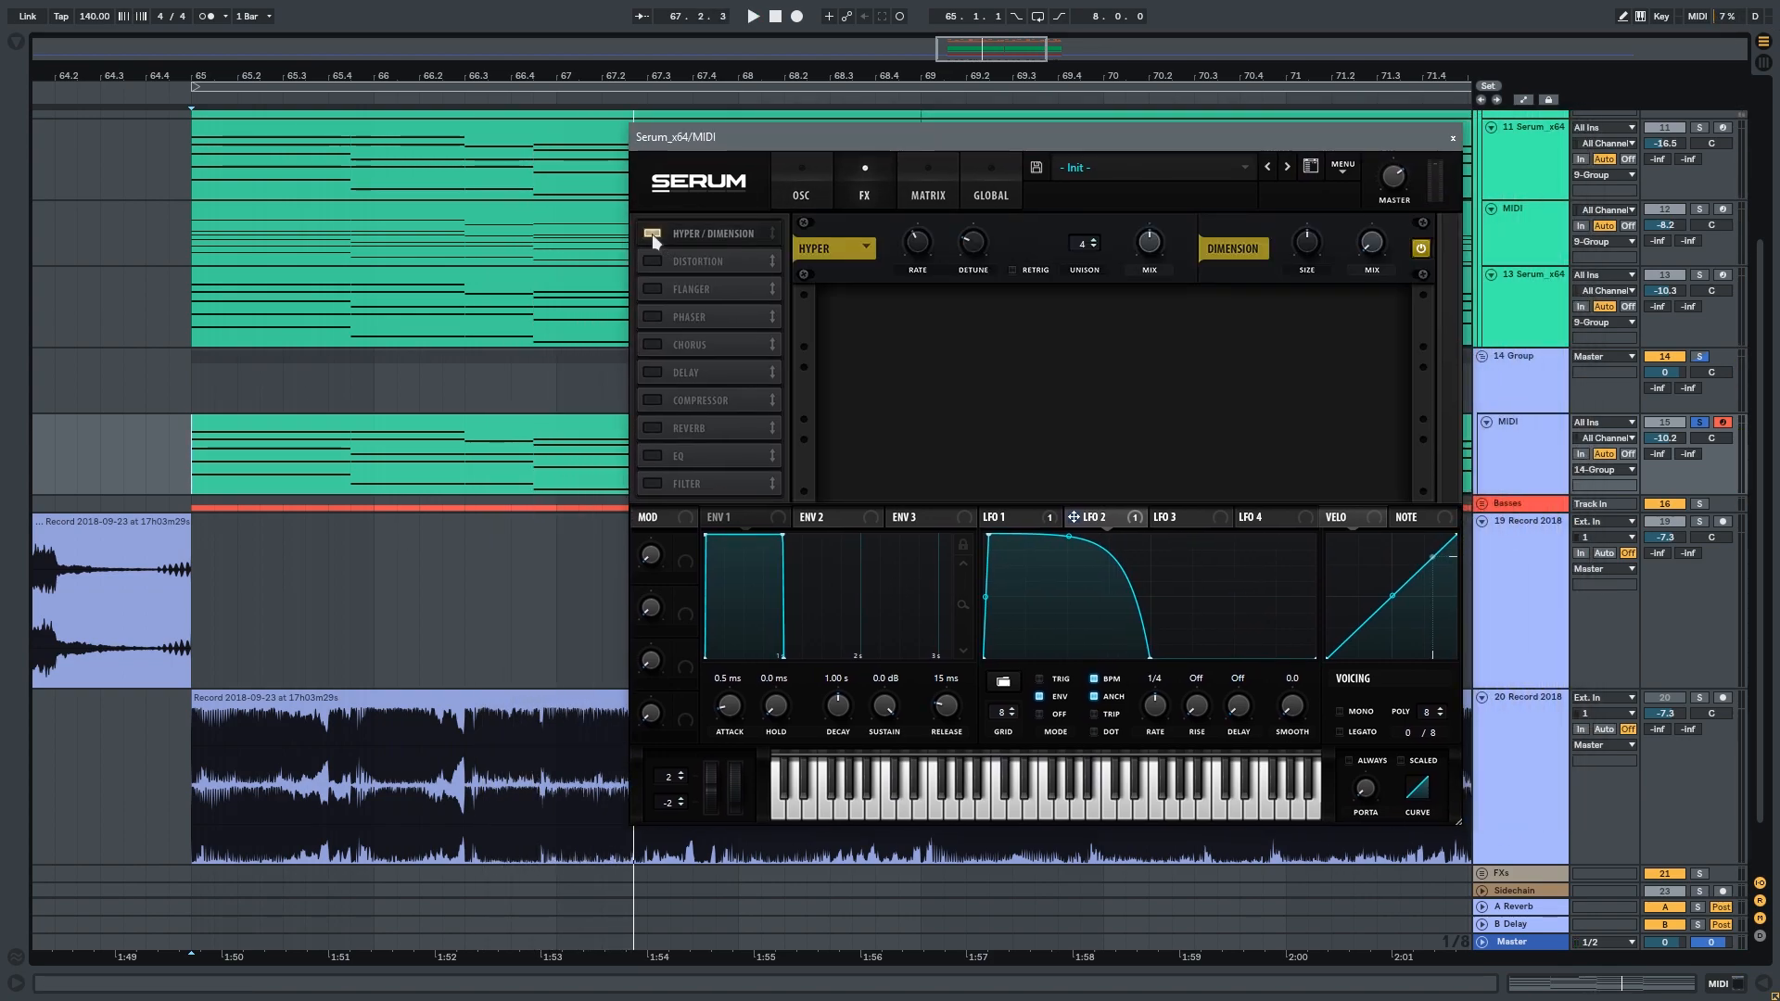
pyautogui.moveTo(1145, 248); pyautogui.dragTo(1179, 147)
pyautogui.click(417, 443)
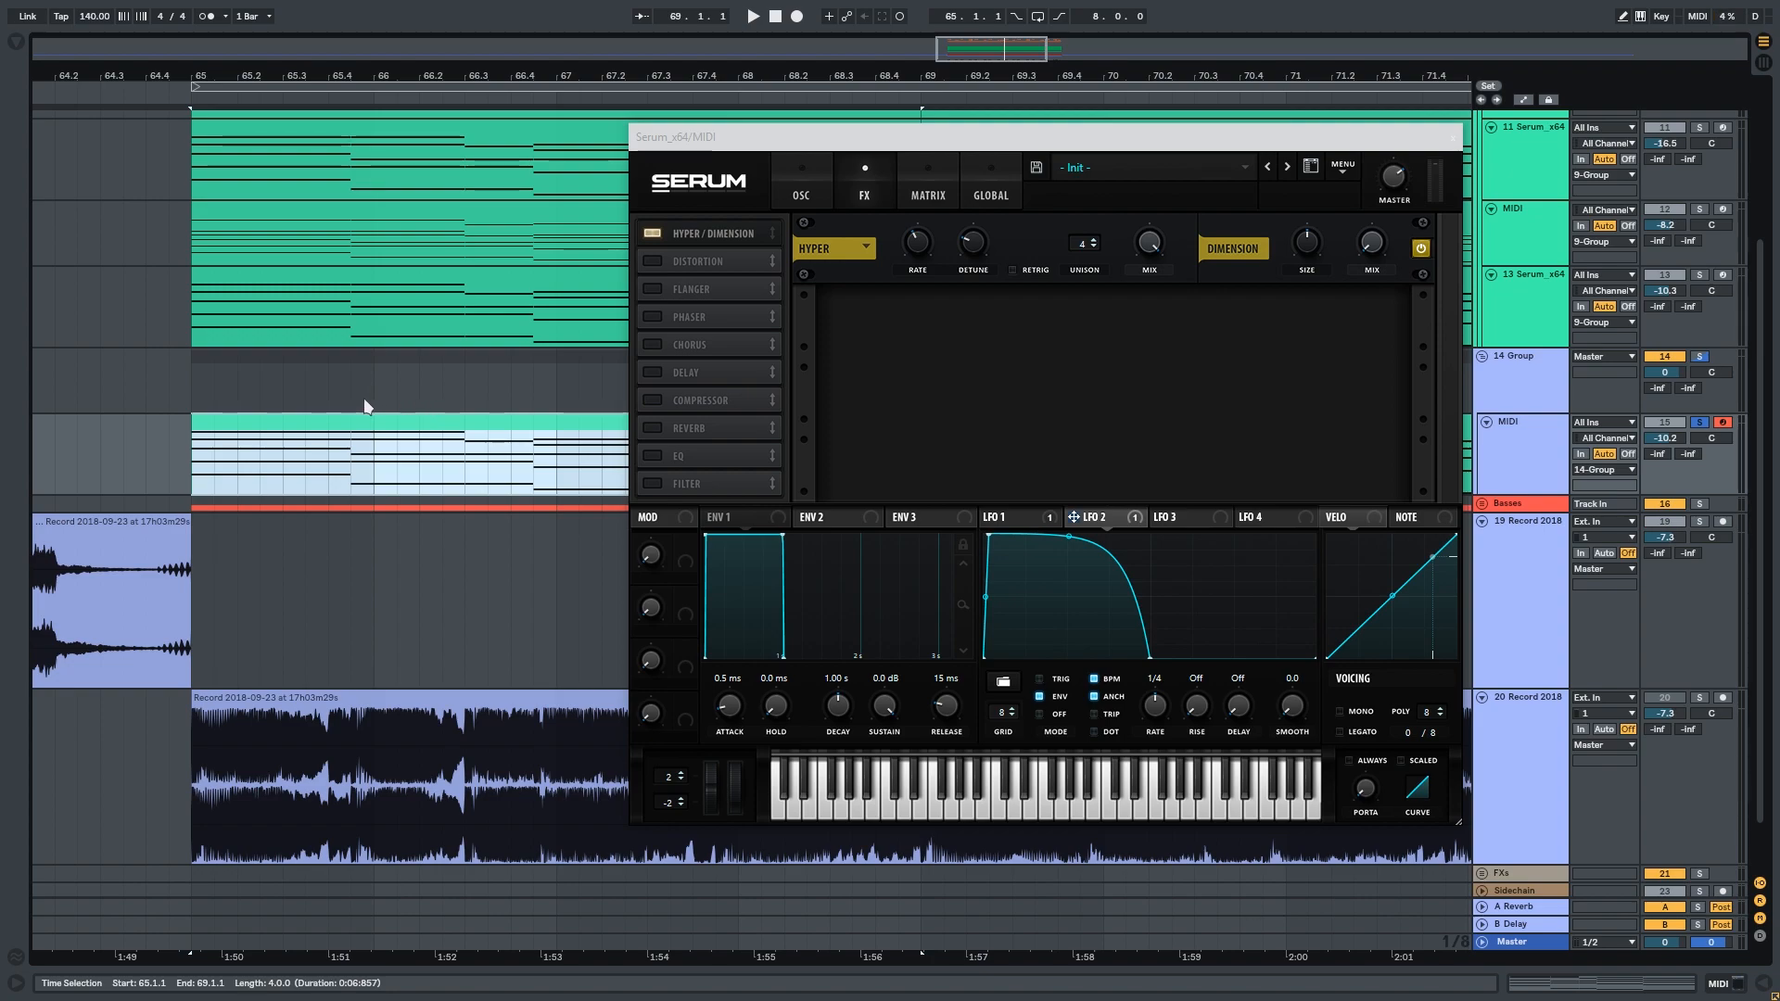
pyautogui.press('space')
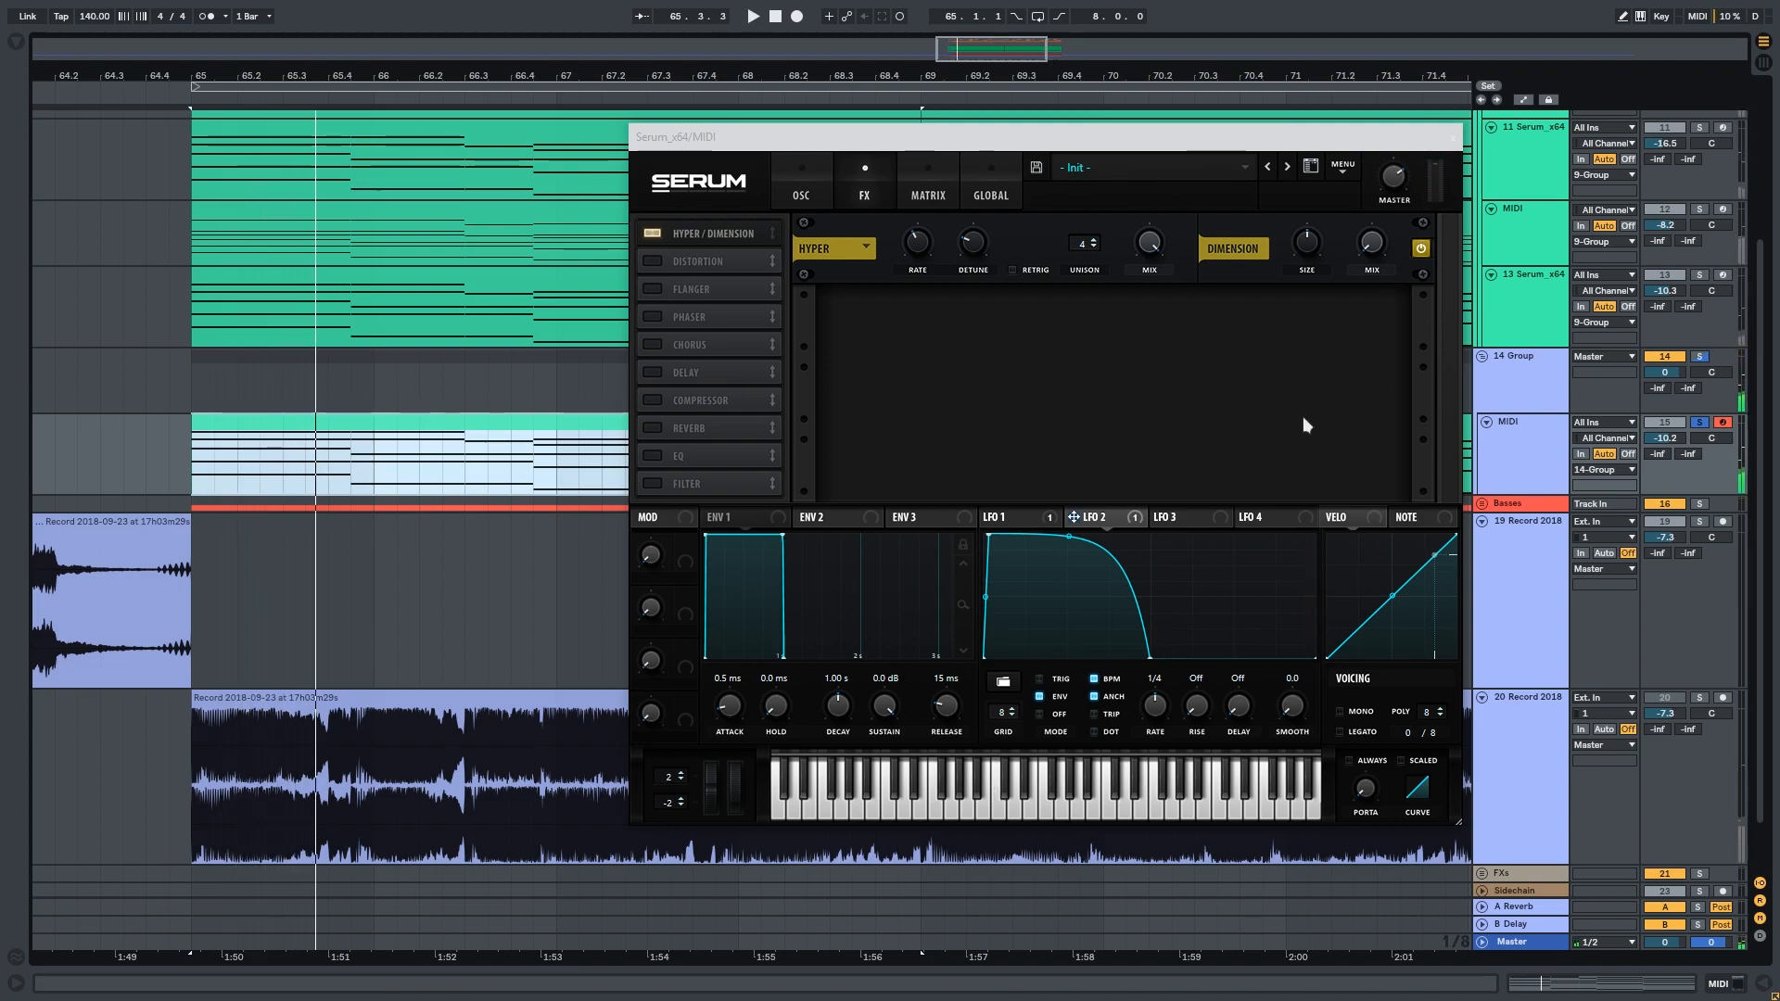
pyautogui.click(1369, 266)
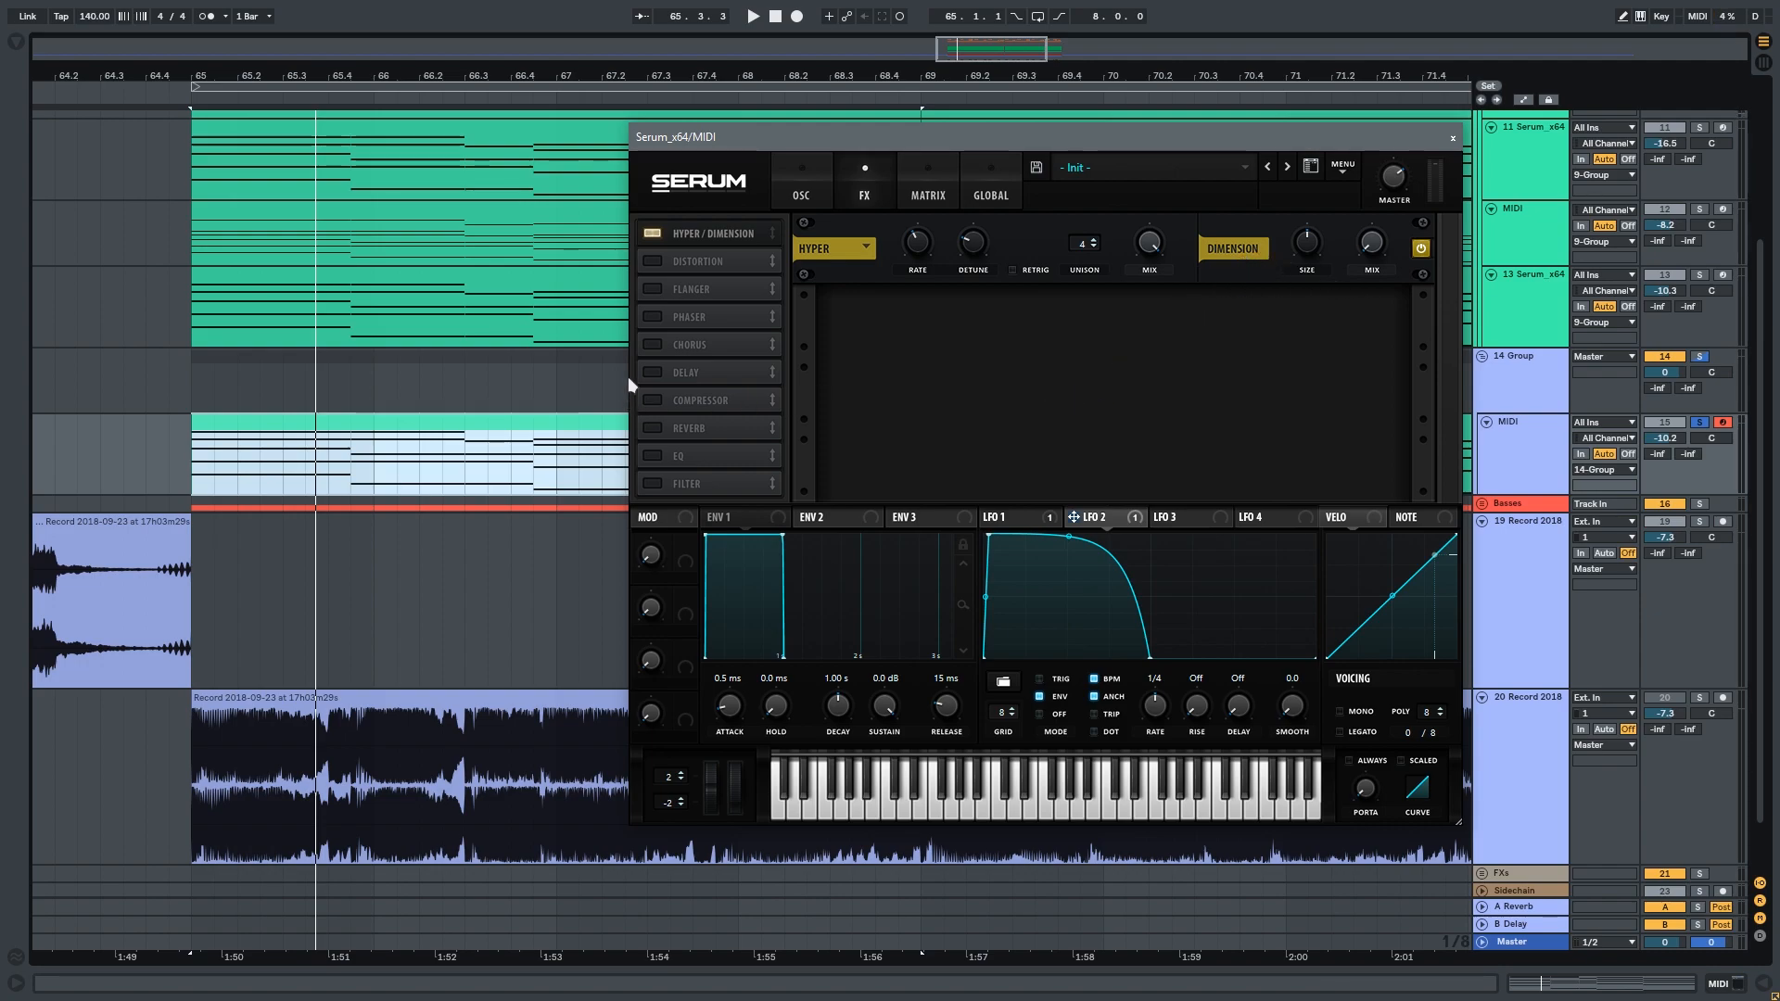
# Add a Ping-Pong delay with a reduced mix and a compressor in Multiband mode to the effects.
pyautogui.click(662, 374)
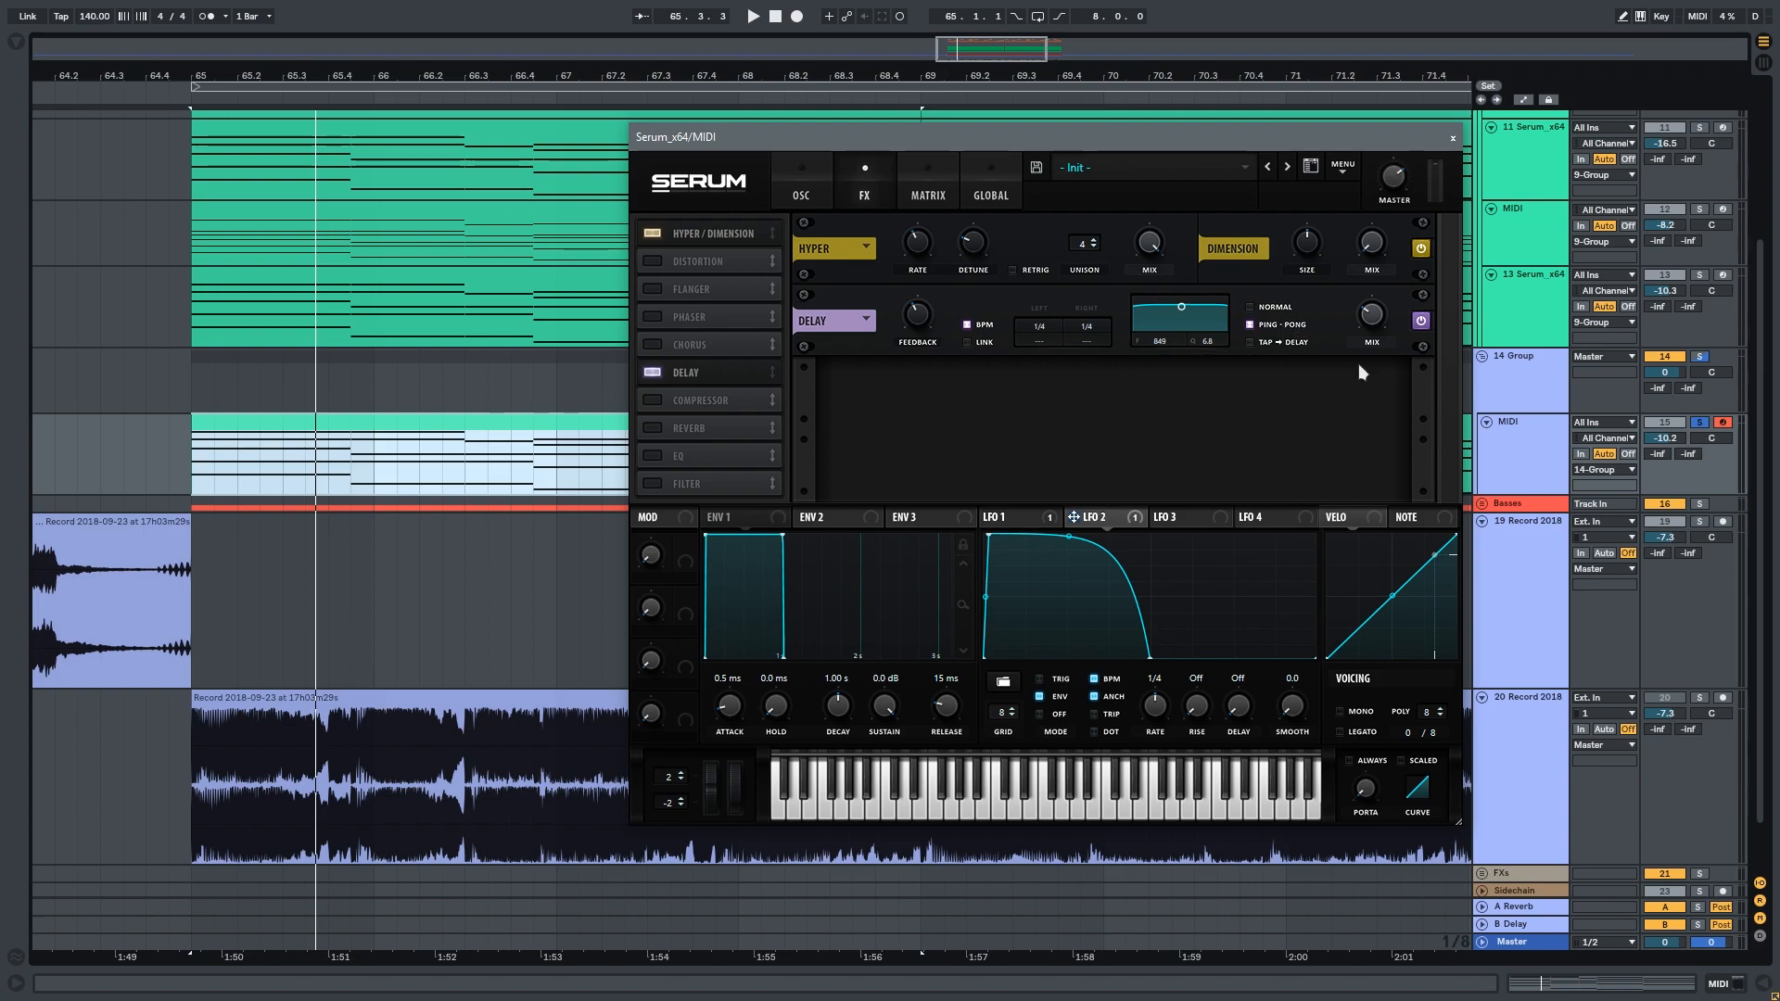
pyautogui.moveTo(1377, 324)
pyautogui.click(653, 401)
pyautogui.click(1211, 419)
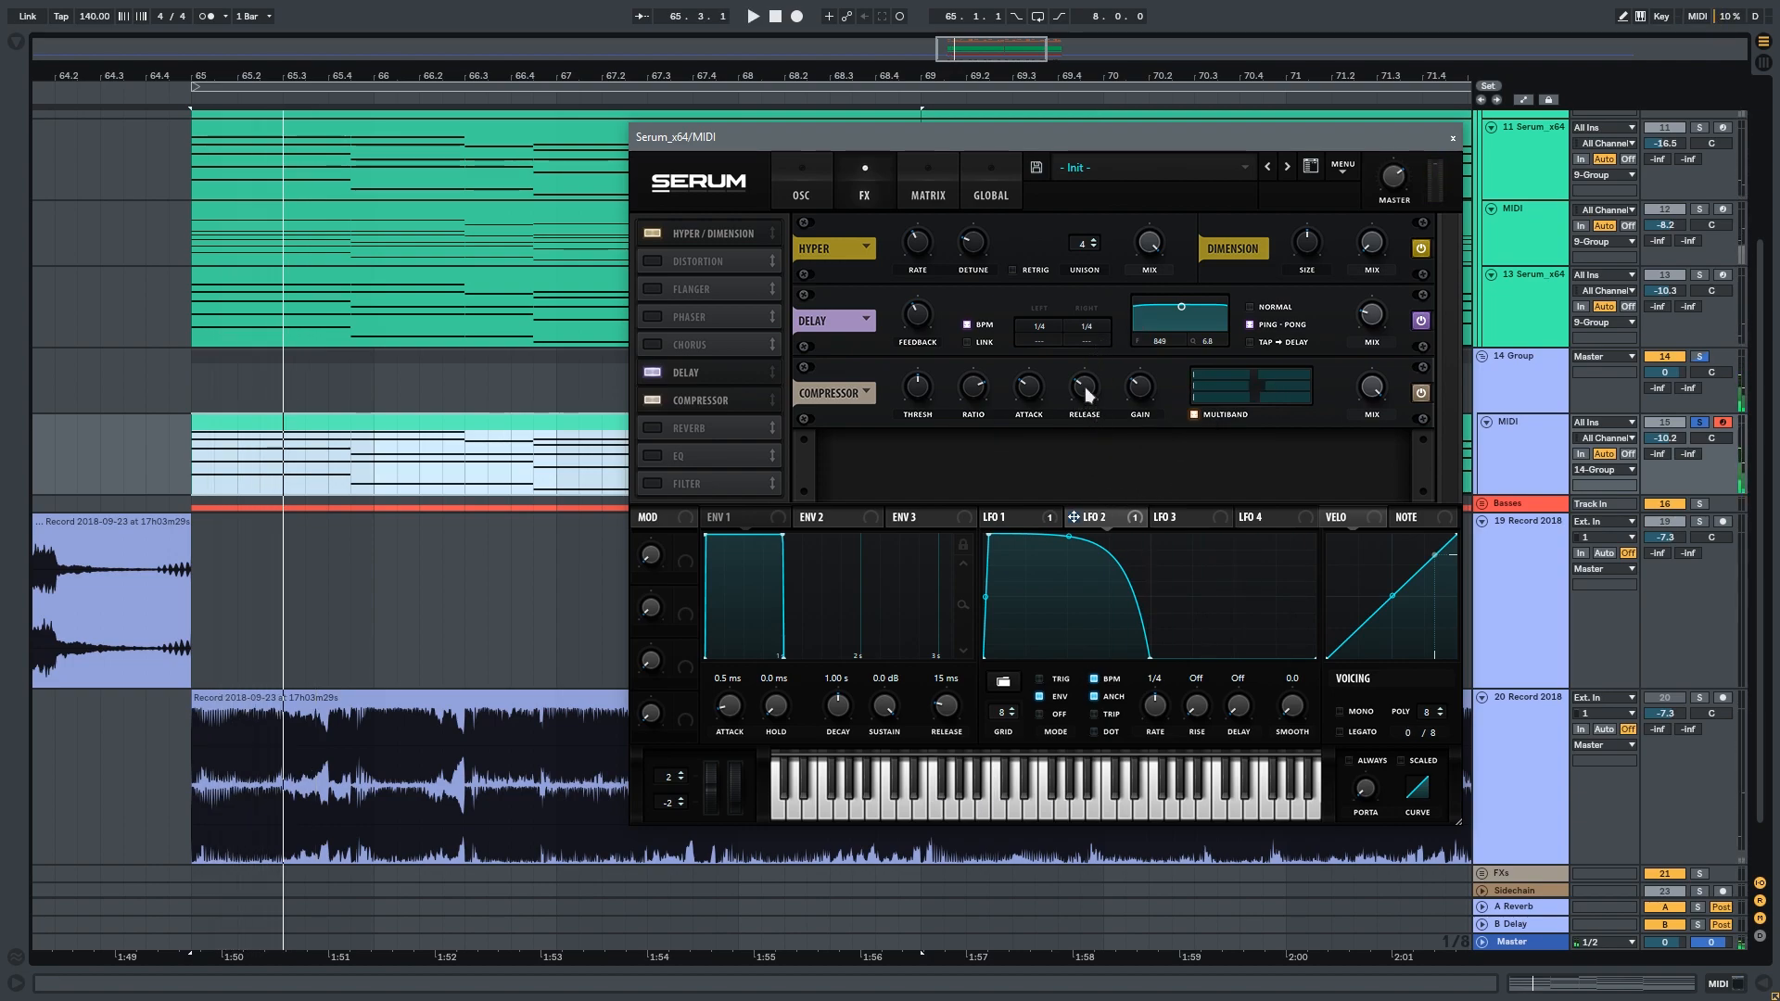
# Play the chord clip and adjust the compressor's release time by ear.
pyautogui.click(337, 442)
pyautogui.press('space')
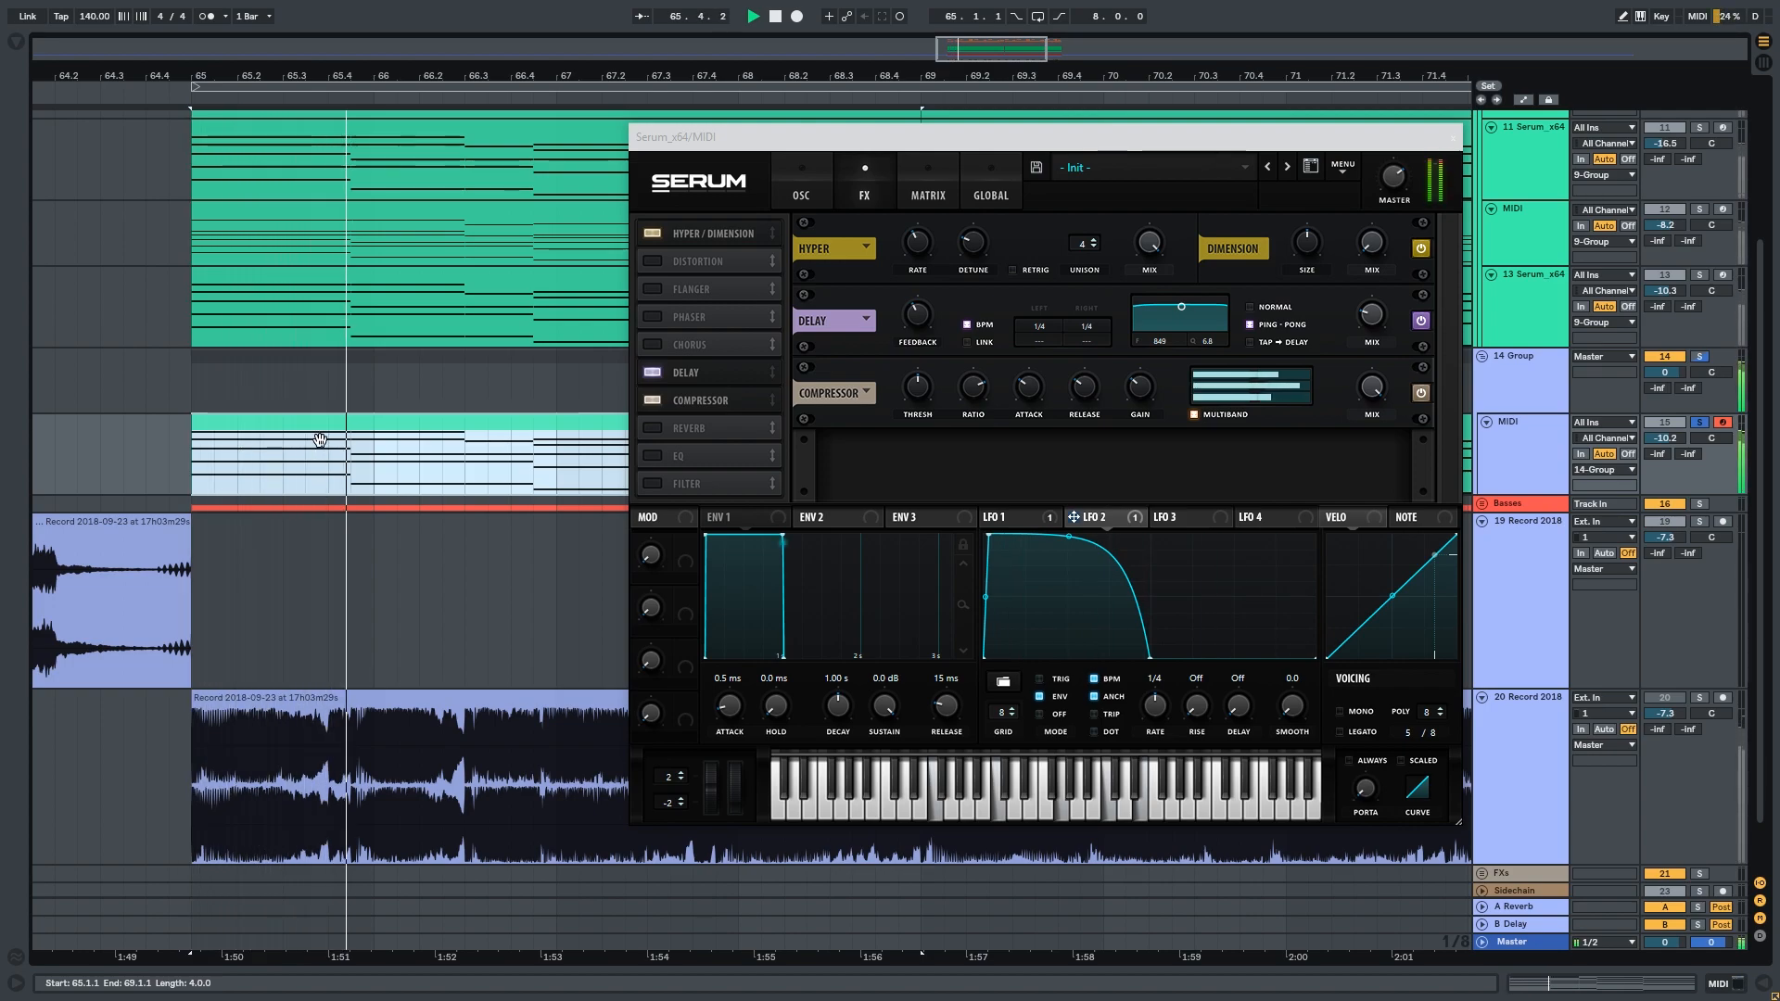
pyautogui.press('space')
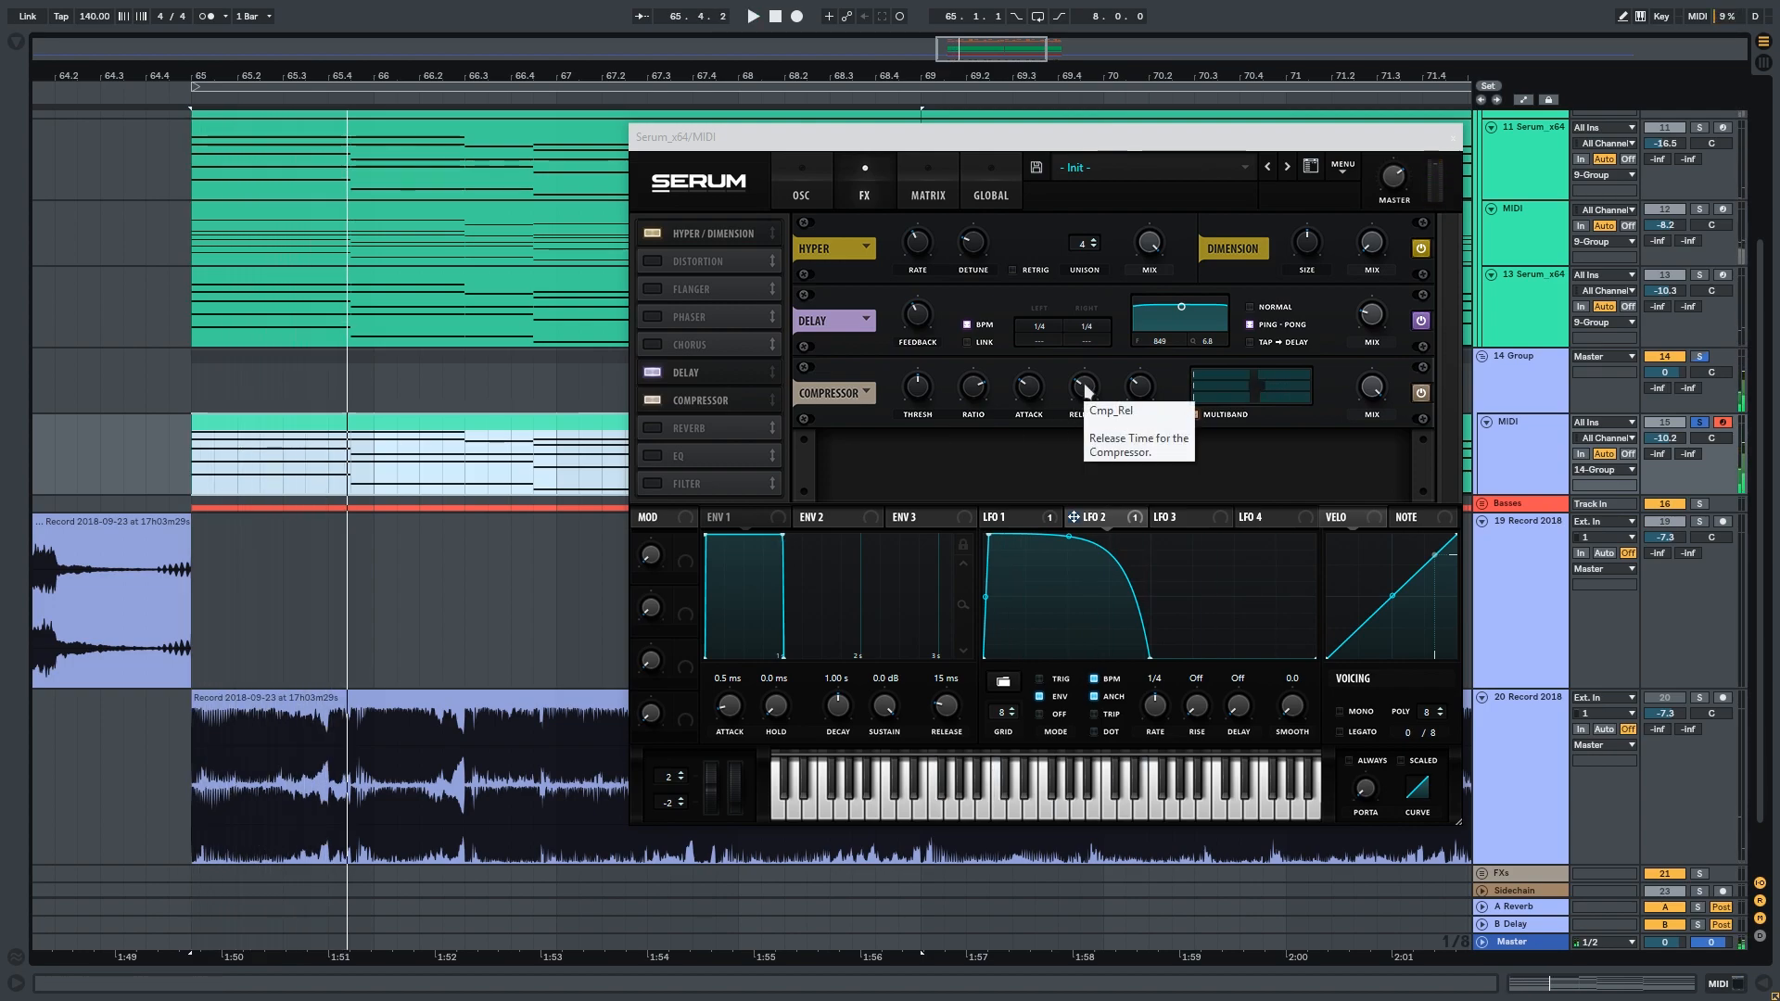
pyautogui.click(1087, 390)
pyautogui.press('space')
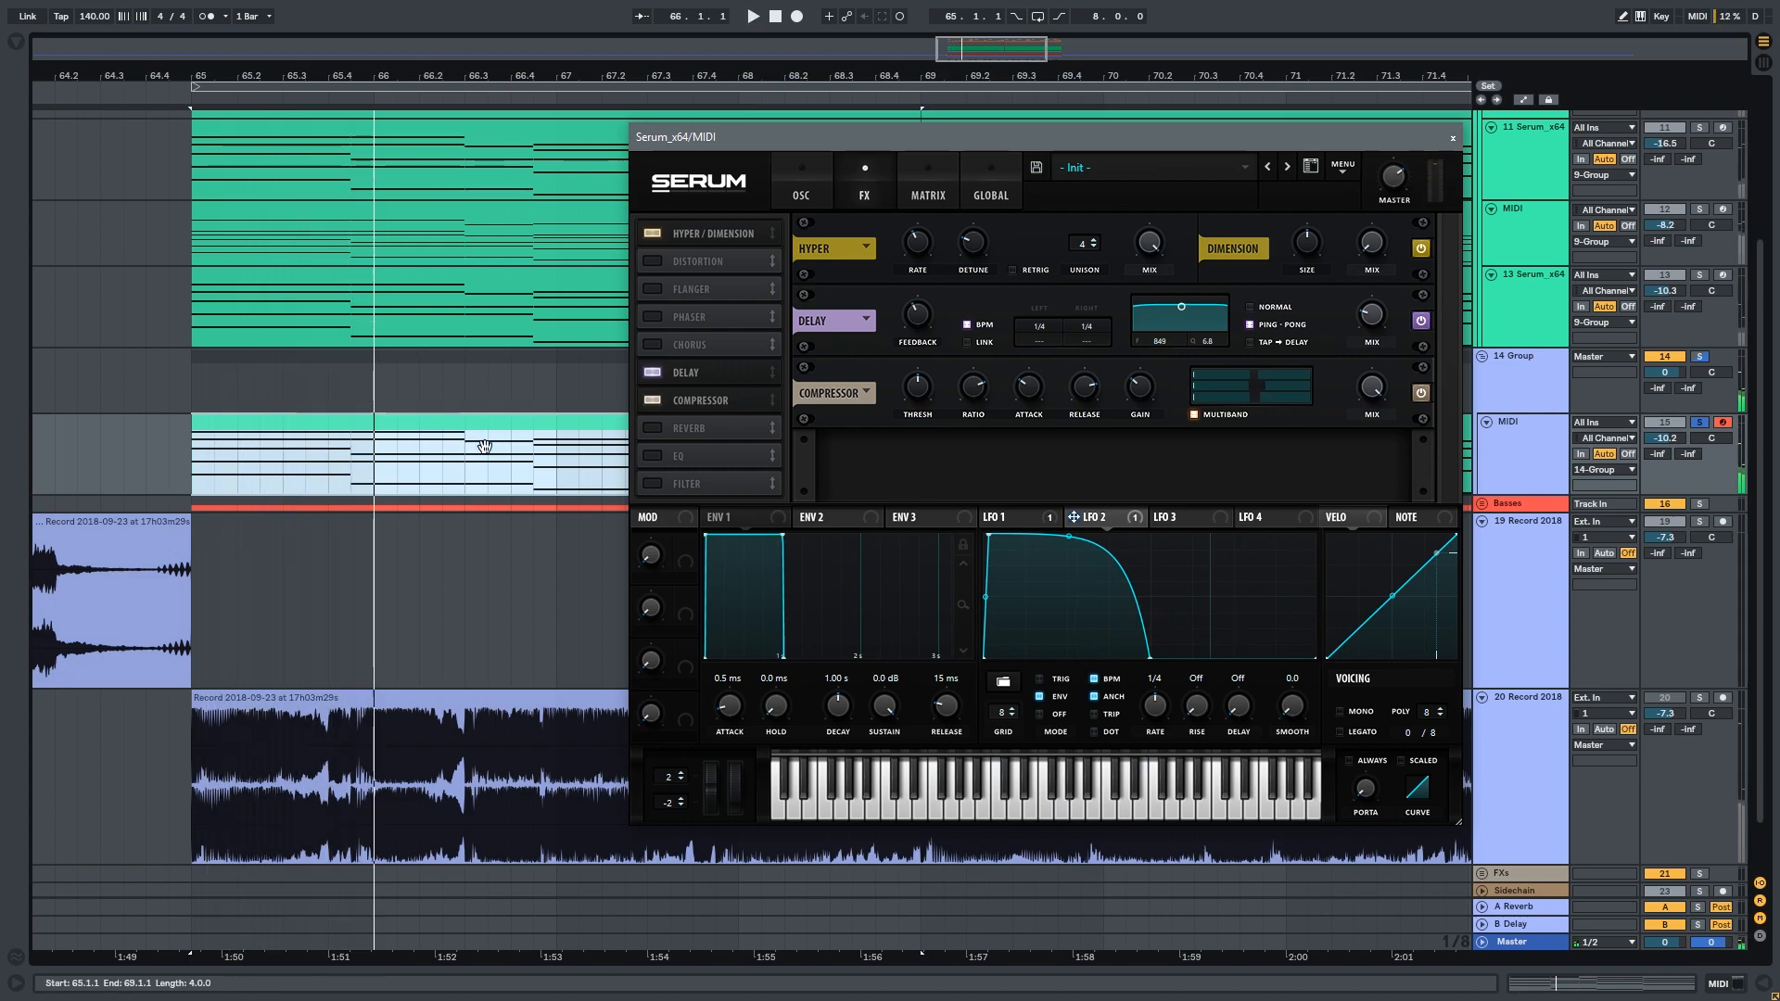
# Bring up LFO 1 and enable a Hall reverb, with its high cut at about 53% and its mix adjusted.
pyautogui.click(1012, 518)
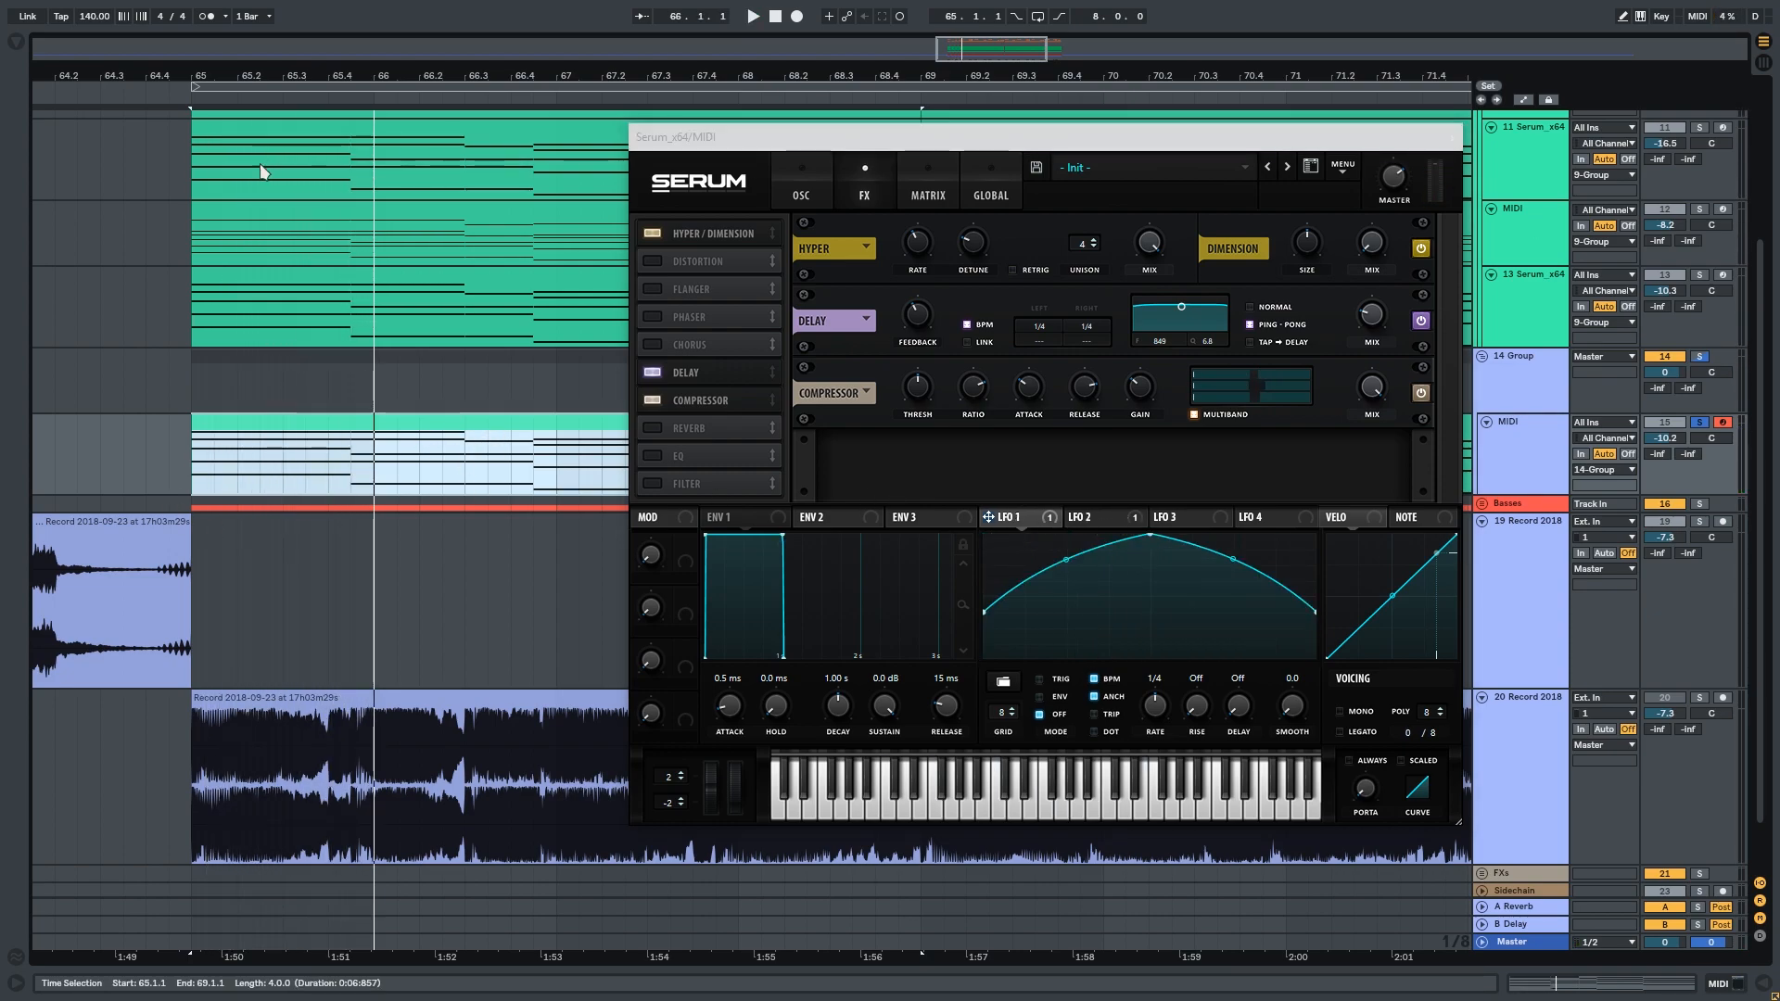
pyautogui.click(653, 428)
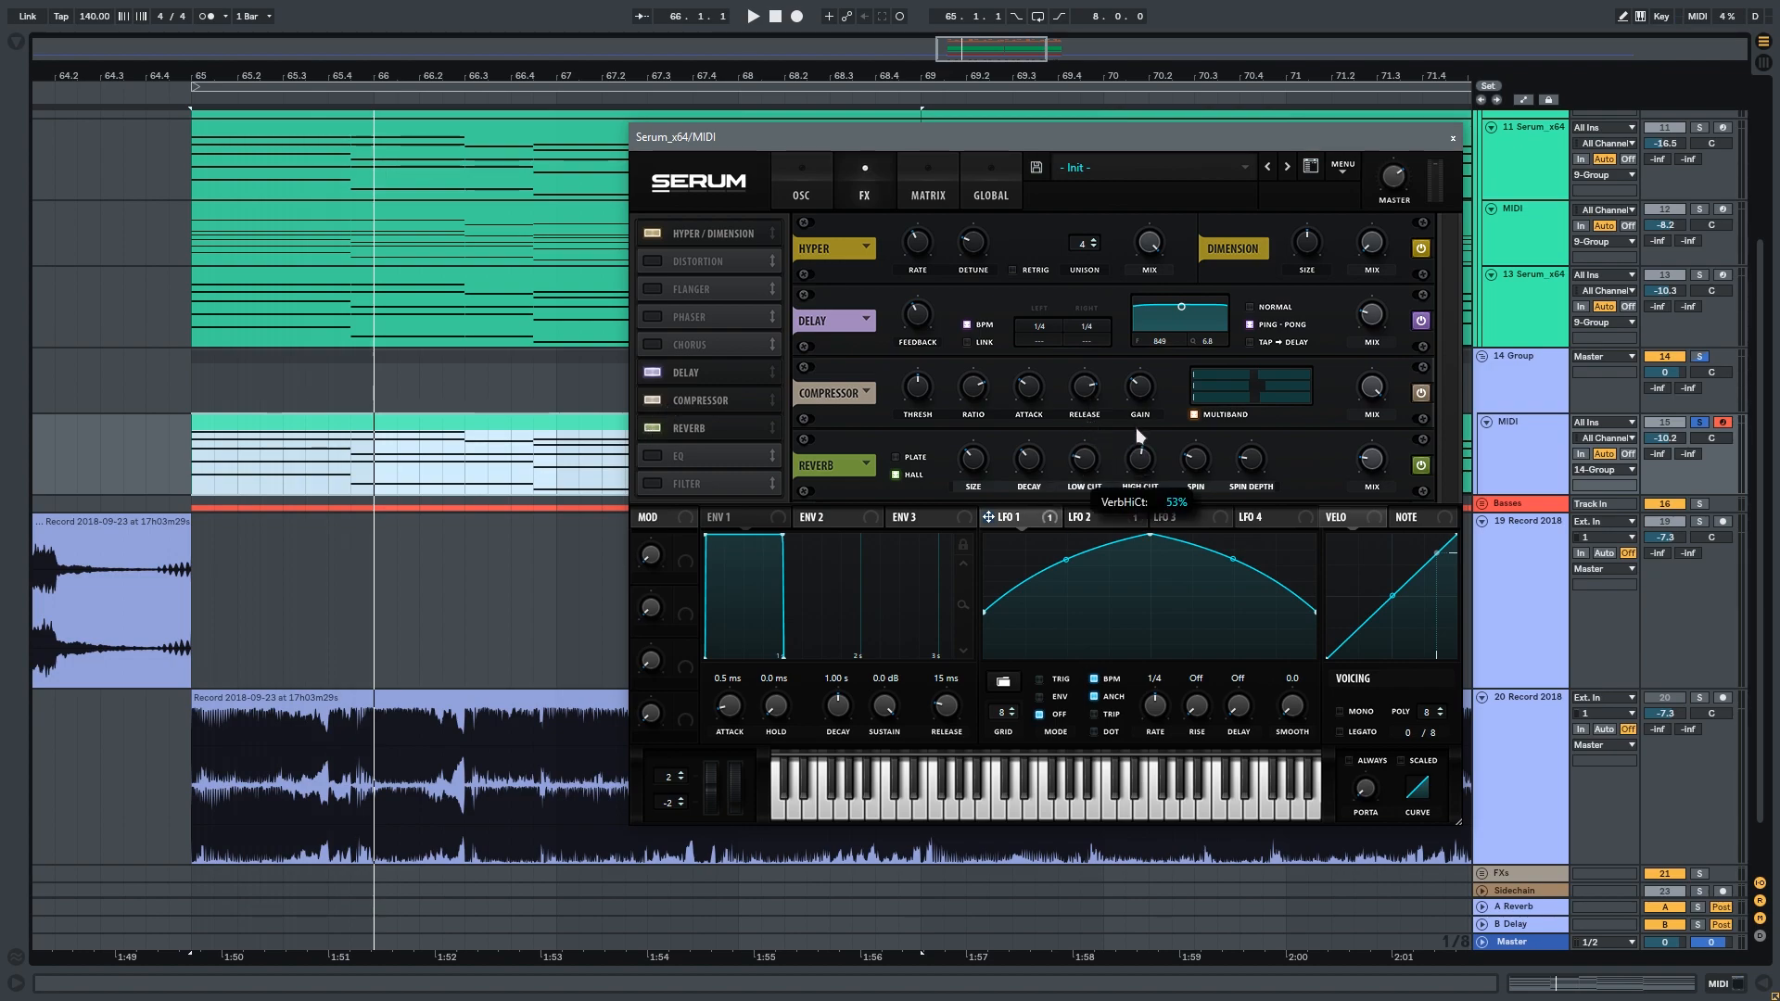
pyautogui.moveTo(1377, 454)
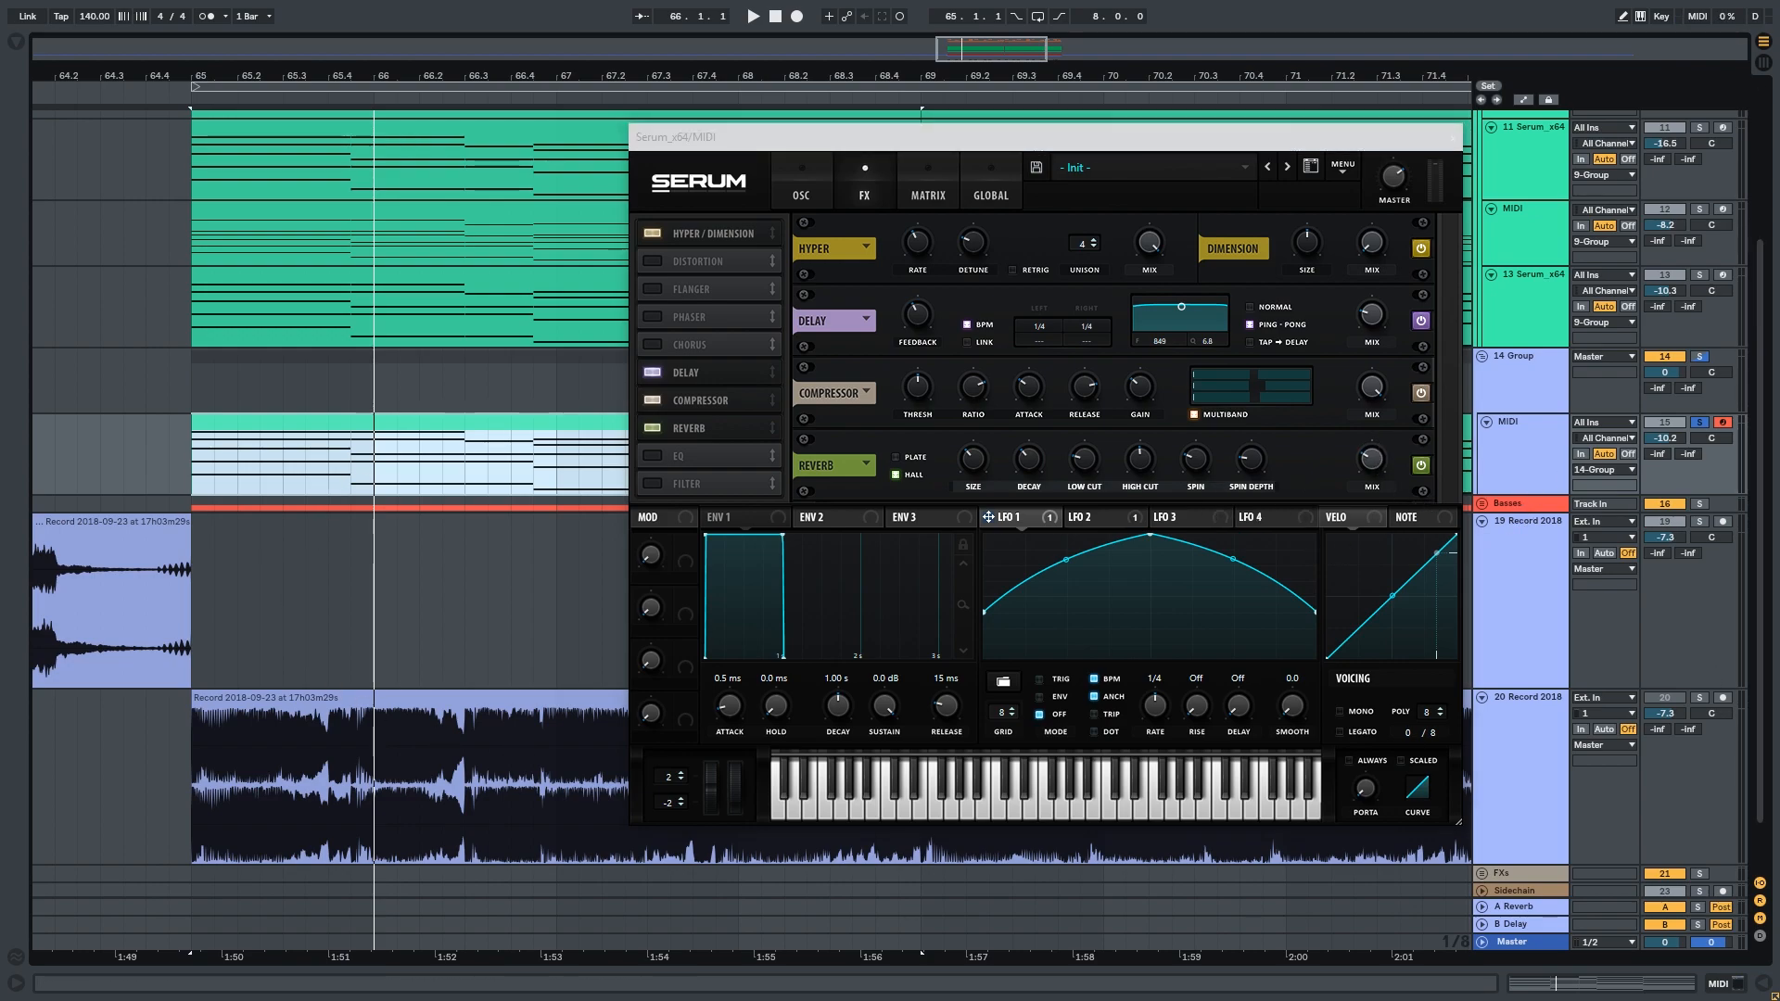
# Solo the 20 Record 2018 track and play the reference recording for comparison.
pyautogui.click(1699, 698)
pyautogui.press('space')
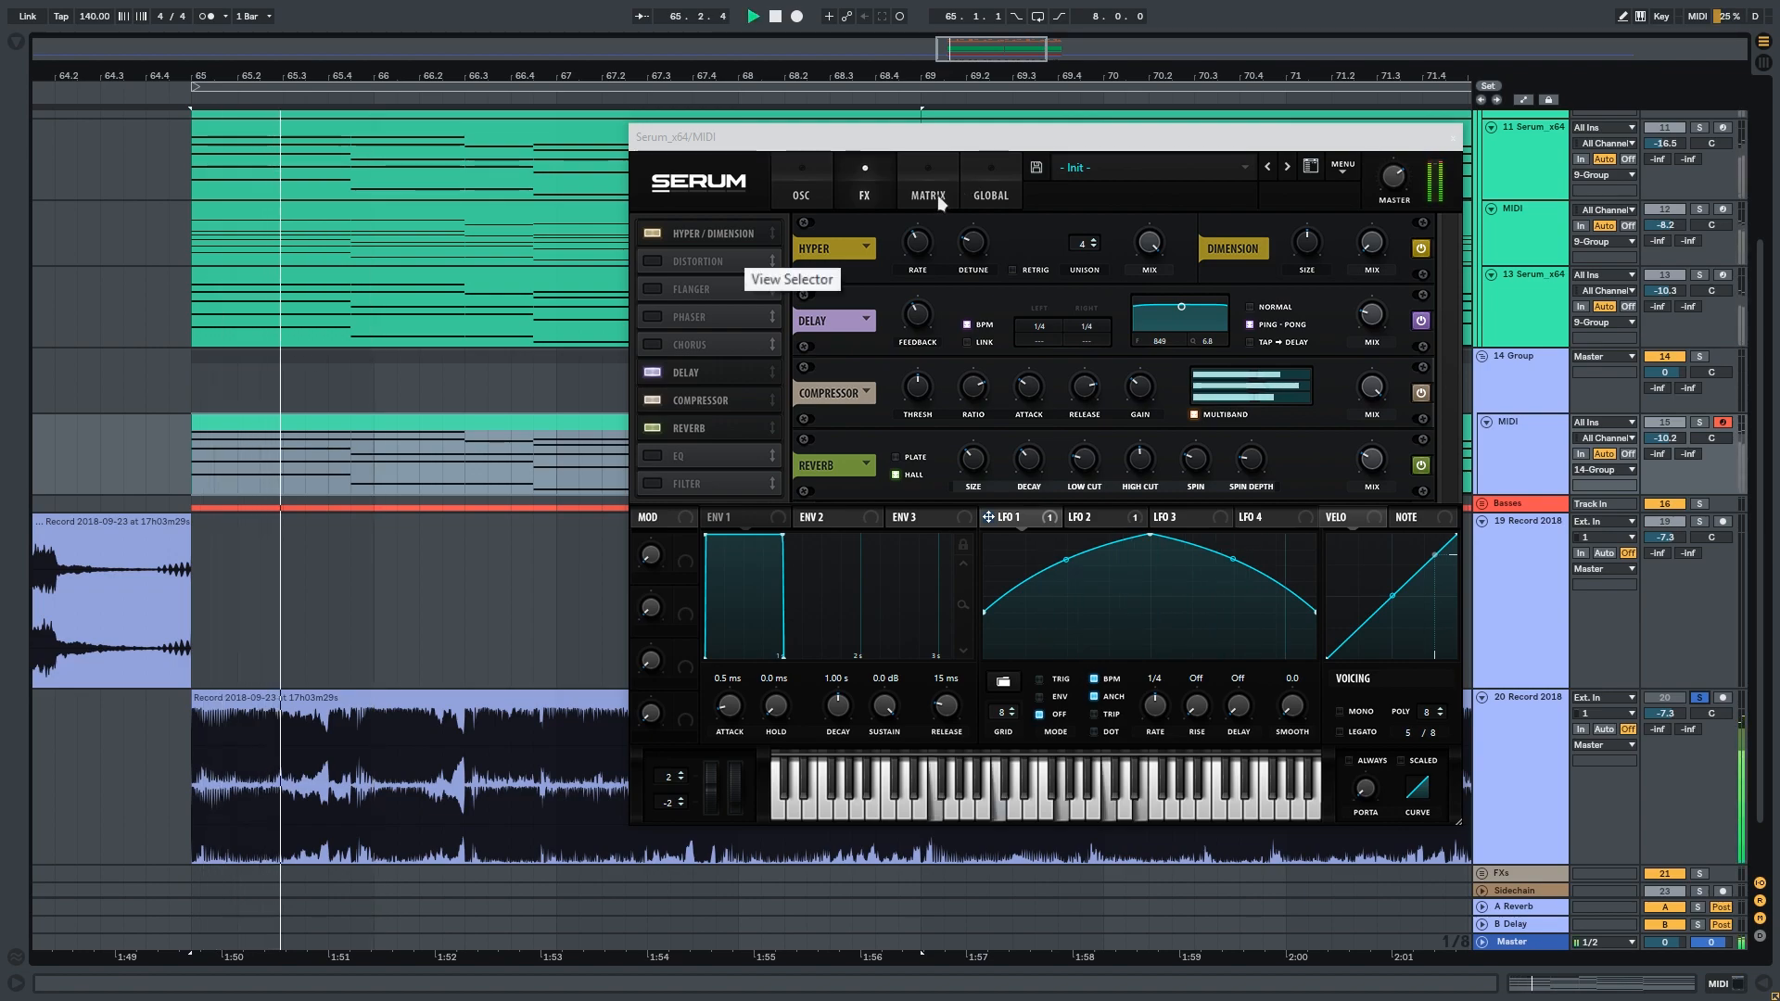
pyautogui.click(820, 141)
# Add Serum's EQ effect and switch its lower band to a peak shape with about 6.5 dB of gain.
pyautogui.scroll(-1, 1025, 487)
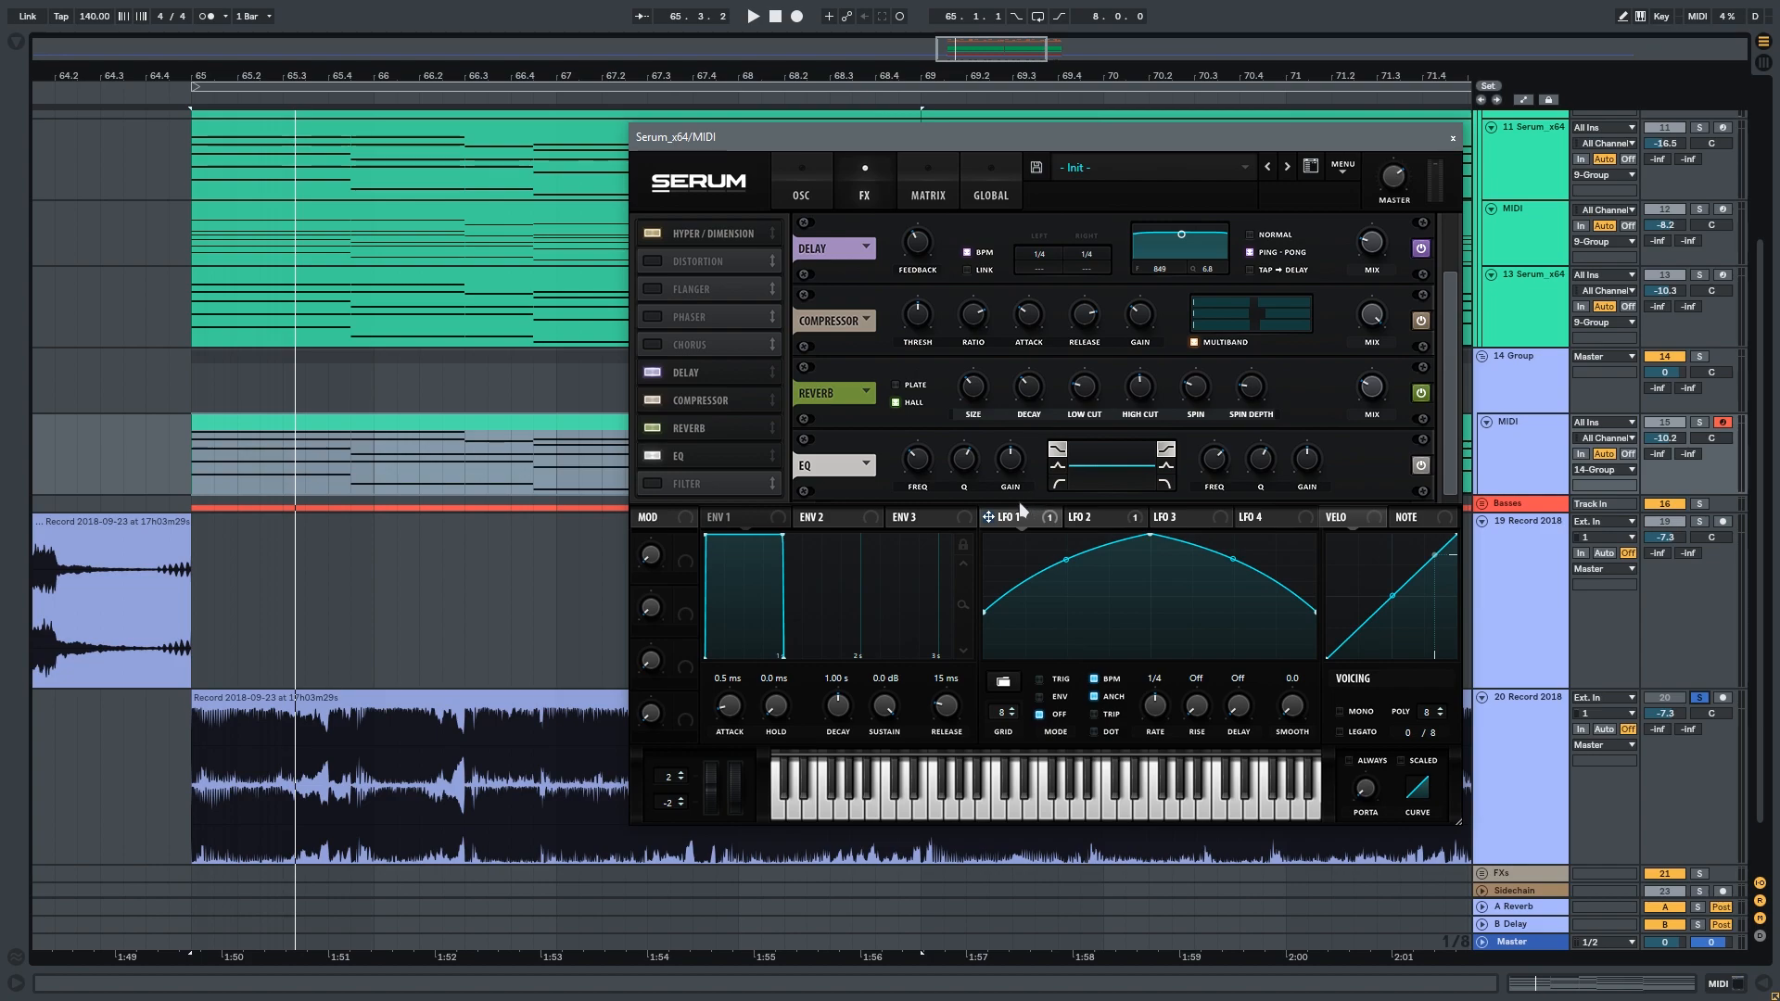
pyautogui.click(1057, 466)
pyautogui.click(1058, 463)
pyautogui.click(1058, 464)
pyautogui.moveTo(1004, 456); pyautogui.dragTo(1003, 431)
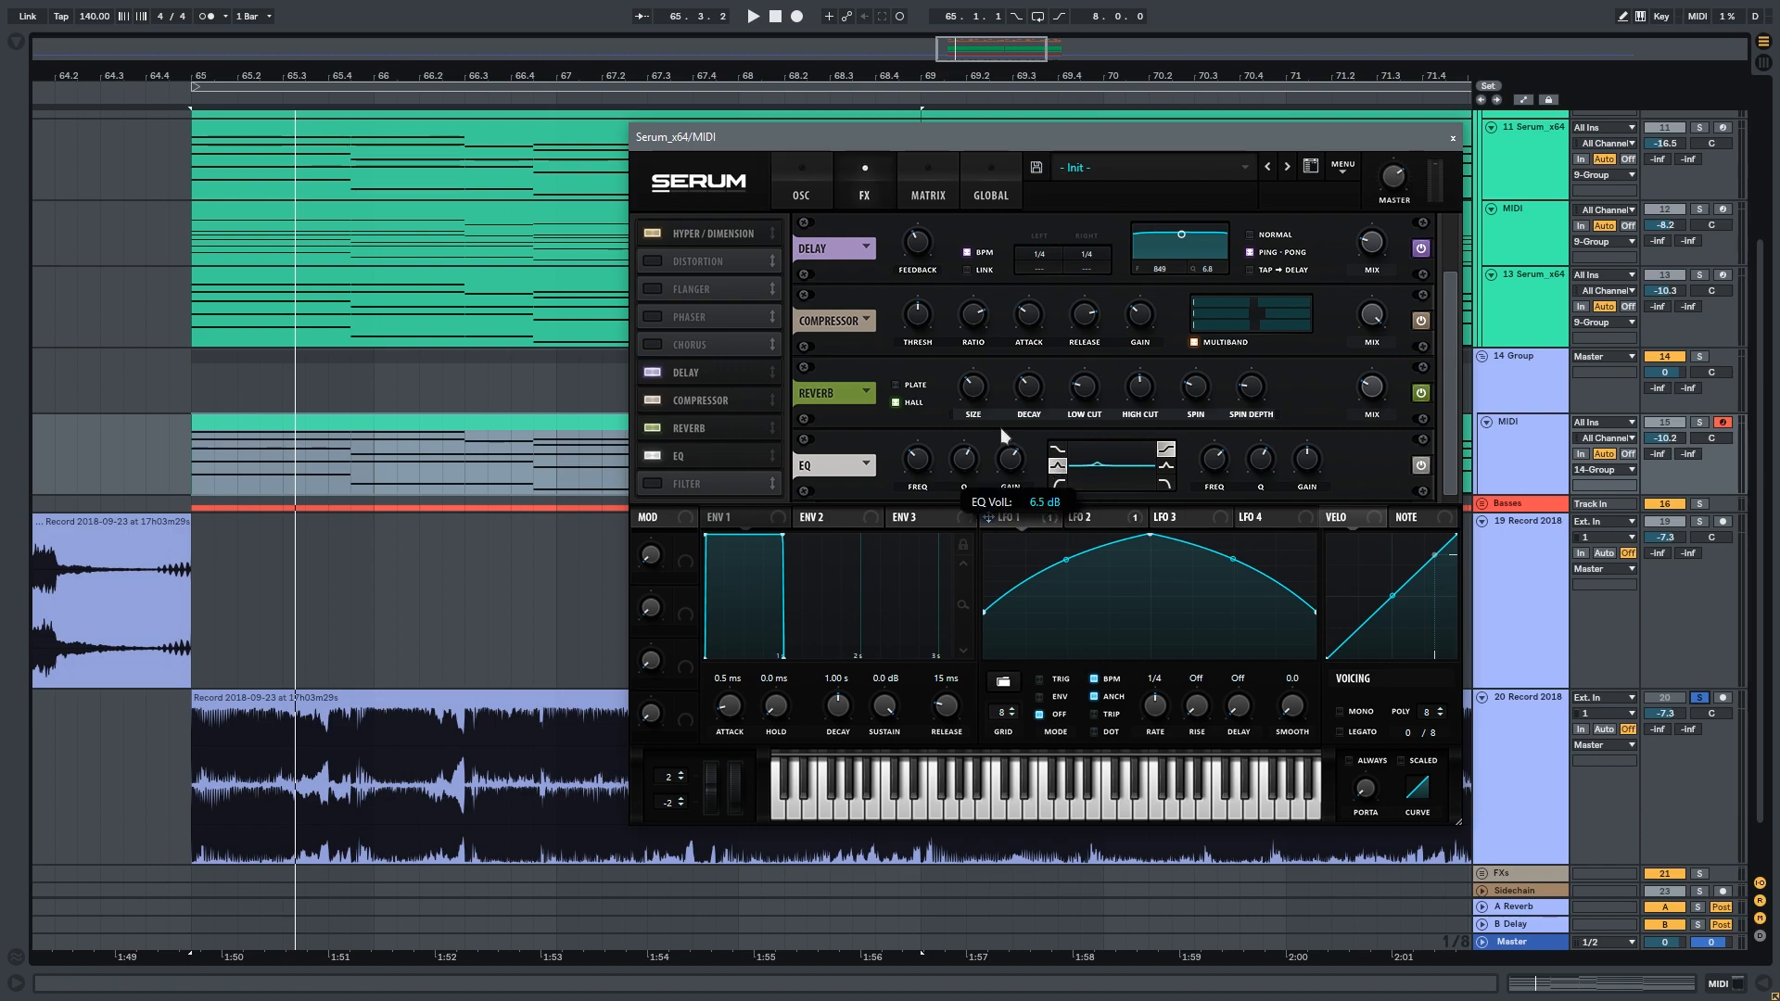
# Modulate the EQ's lower-band frequency with LFO 1 and fine-tune its gain while playing the soloed chords.
pyautogui.moveTo(1029, 525); pyautogui.dragTo(913, 512)
pyautogui.moveTo(903, 442); pyautogui.dragTo(904, 443)
pyautogui.click(426, 560)
pyautogui.press('space')
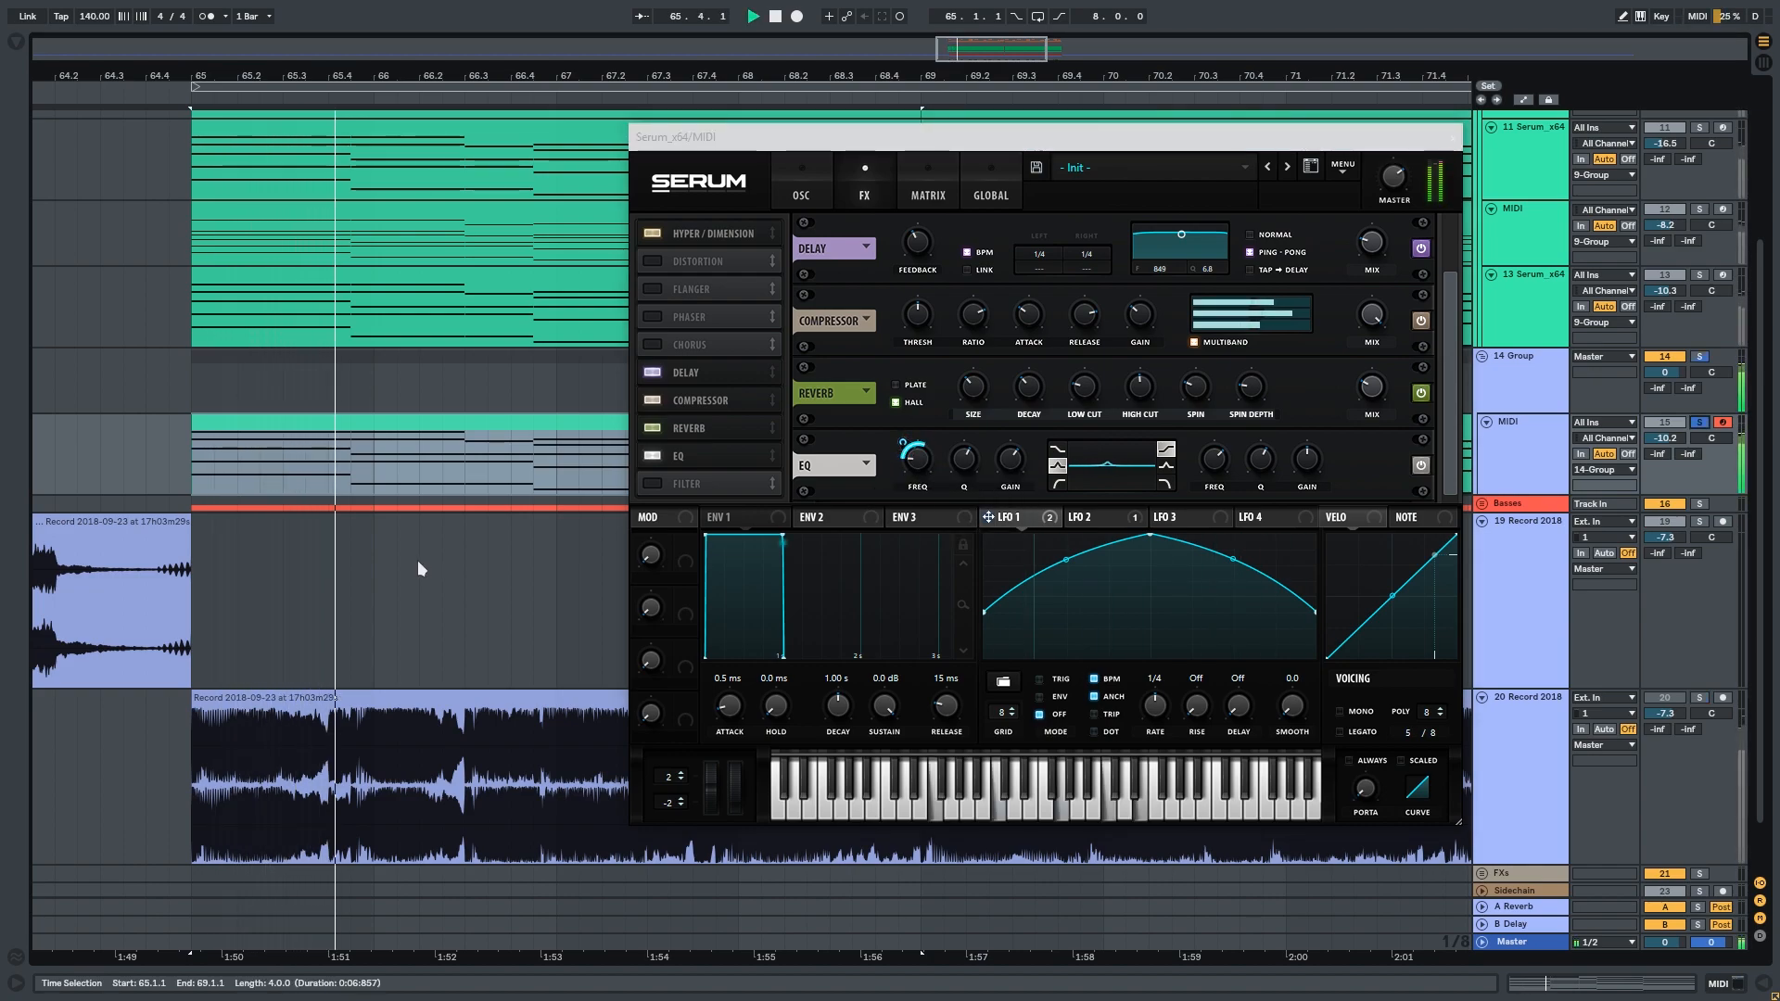
pyautogui.click(1008, 473)
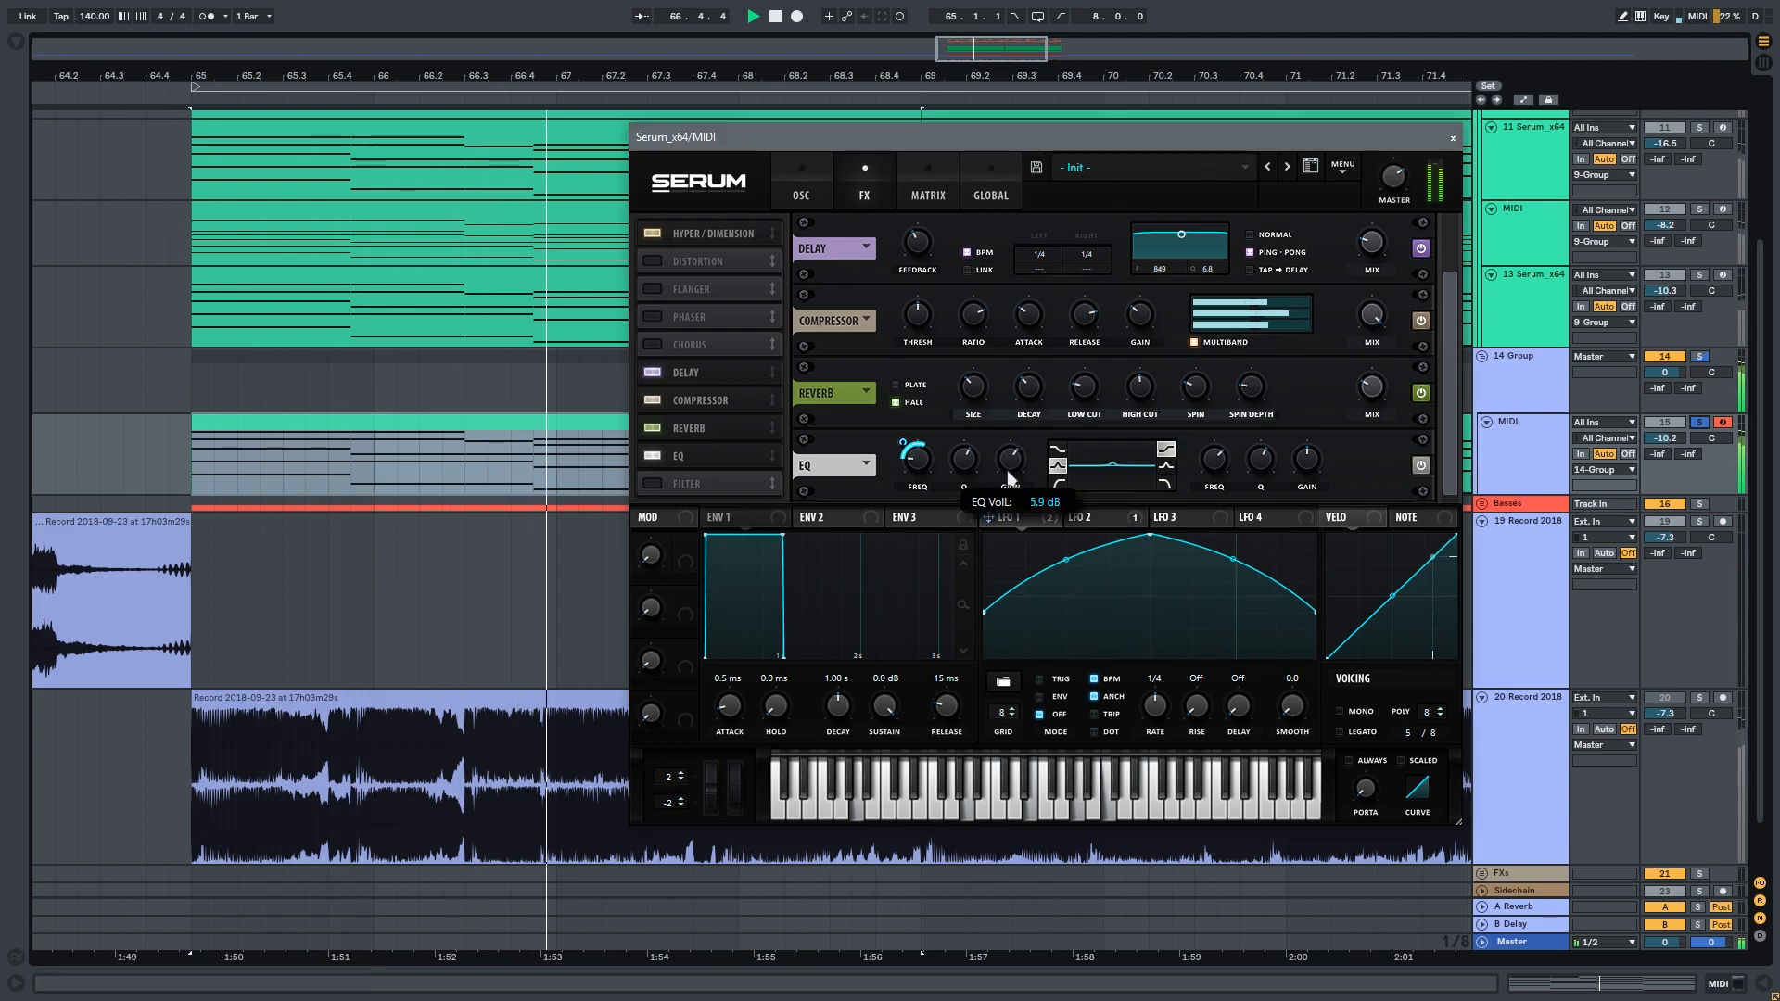
pyautogui.press('space')
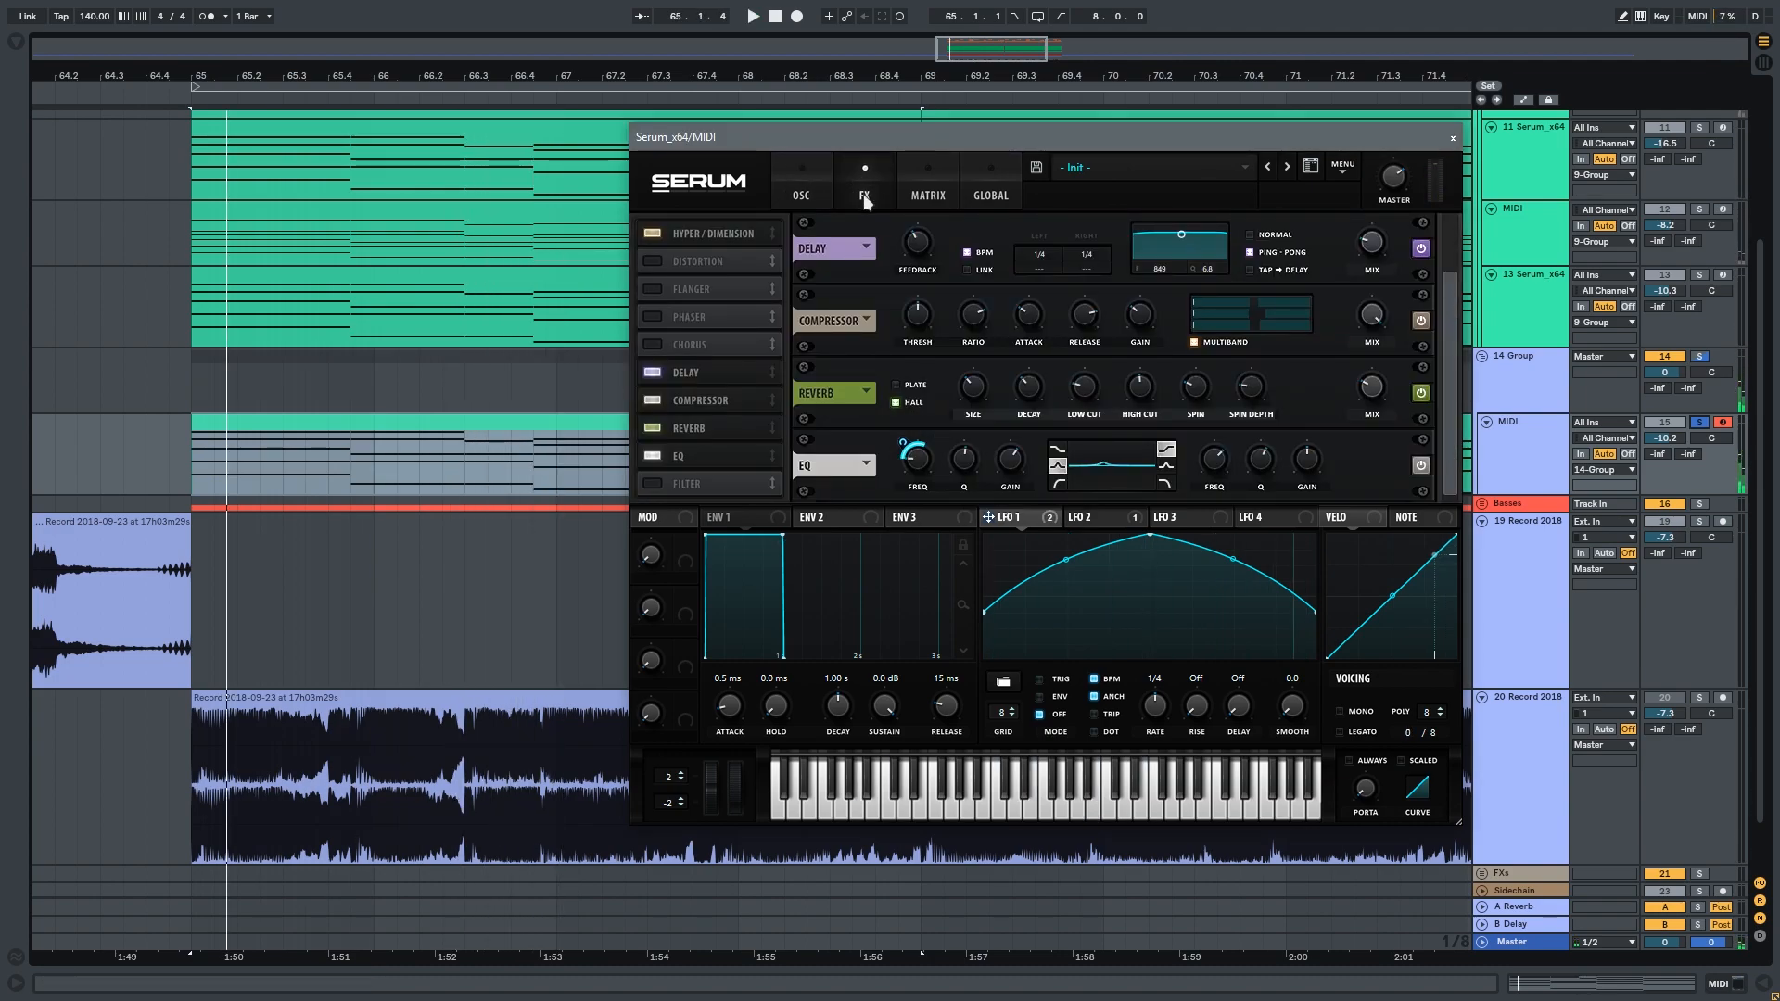
# Return Serum to its oscillator page, close its window and show the device chain of the 10 Serum_x64 track.
pyautogui.click(824, 188)
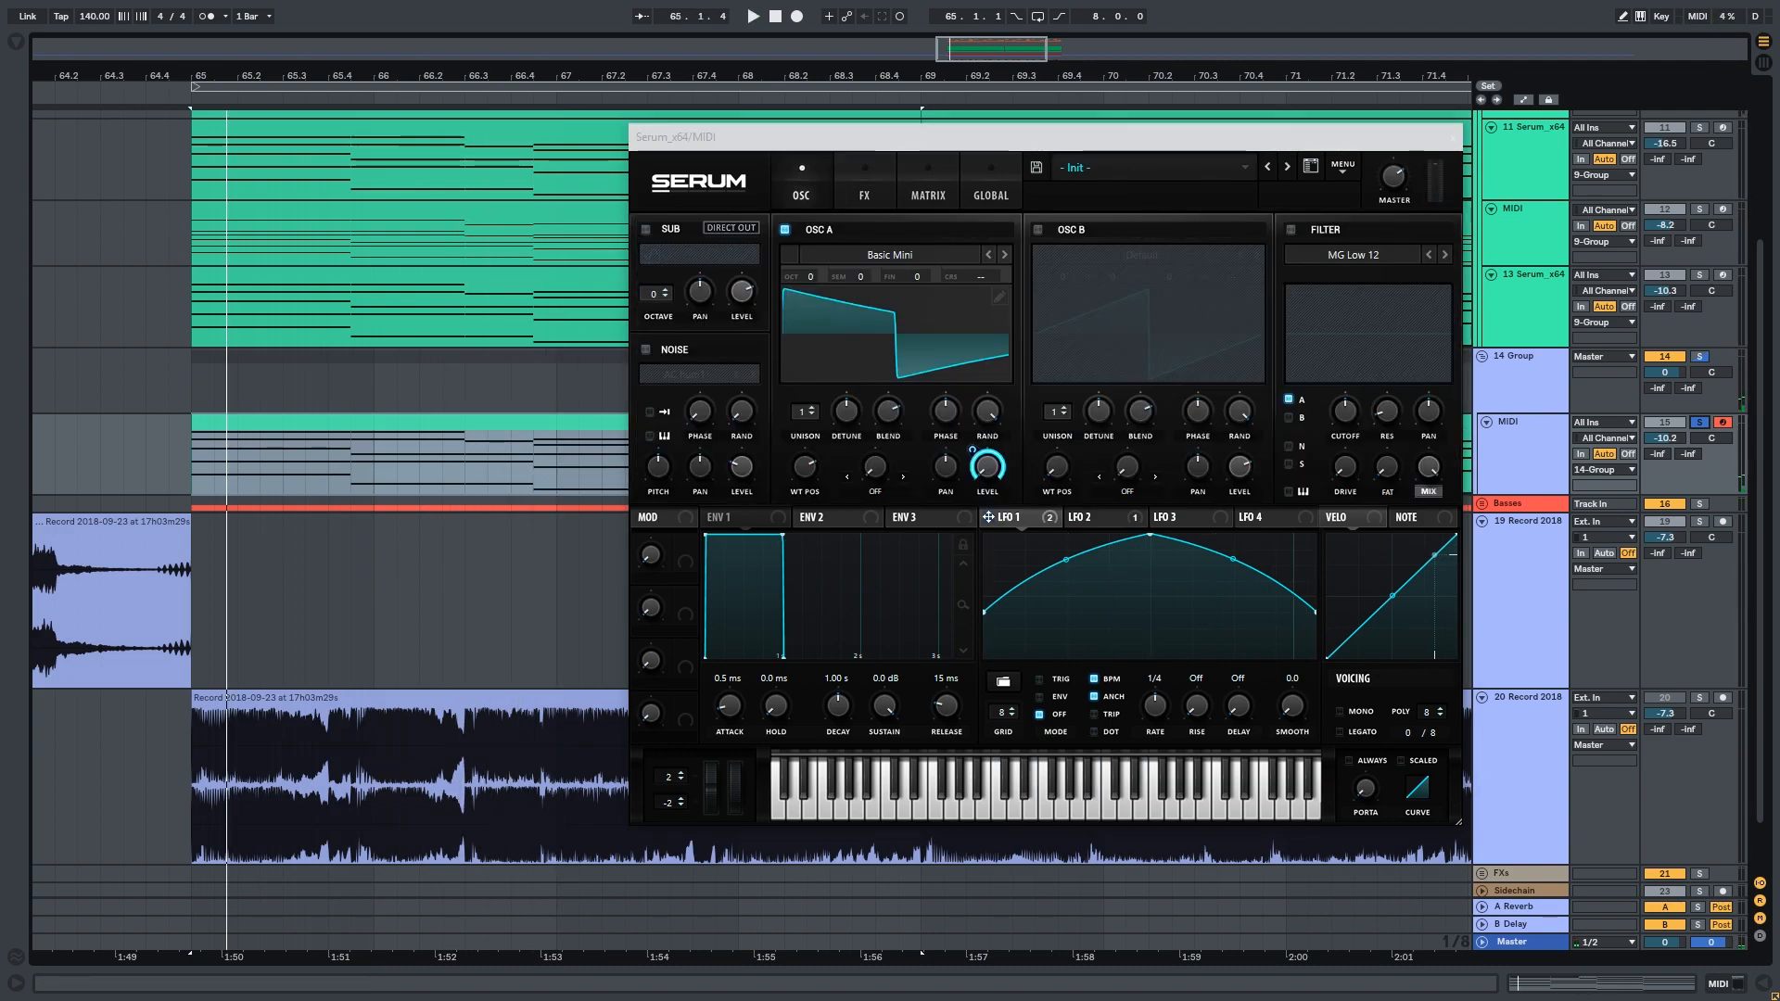
pyautogui.click(1453, 137)
pyautogui.scroll(4, 1537, 256)
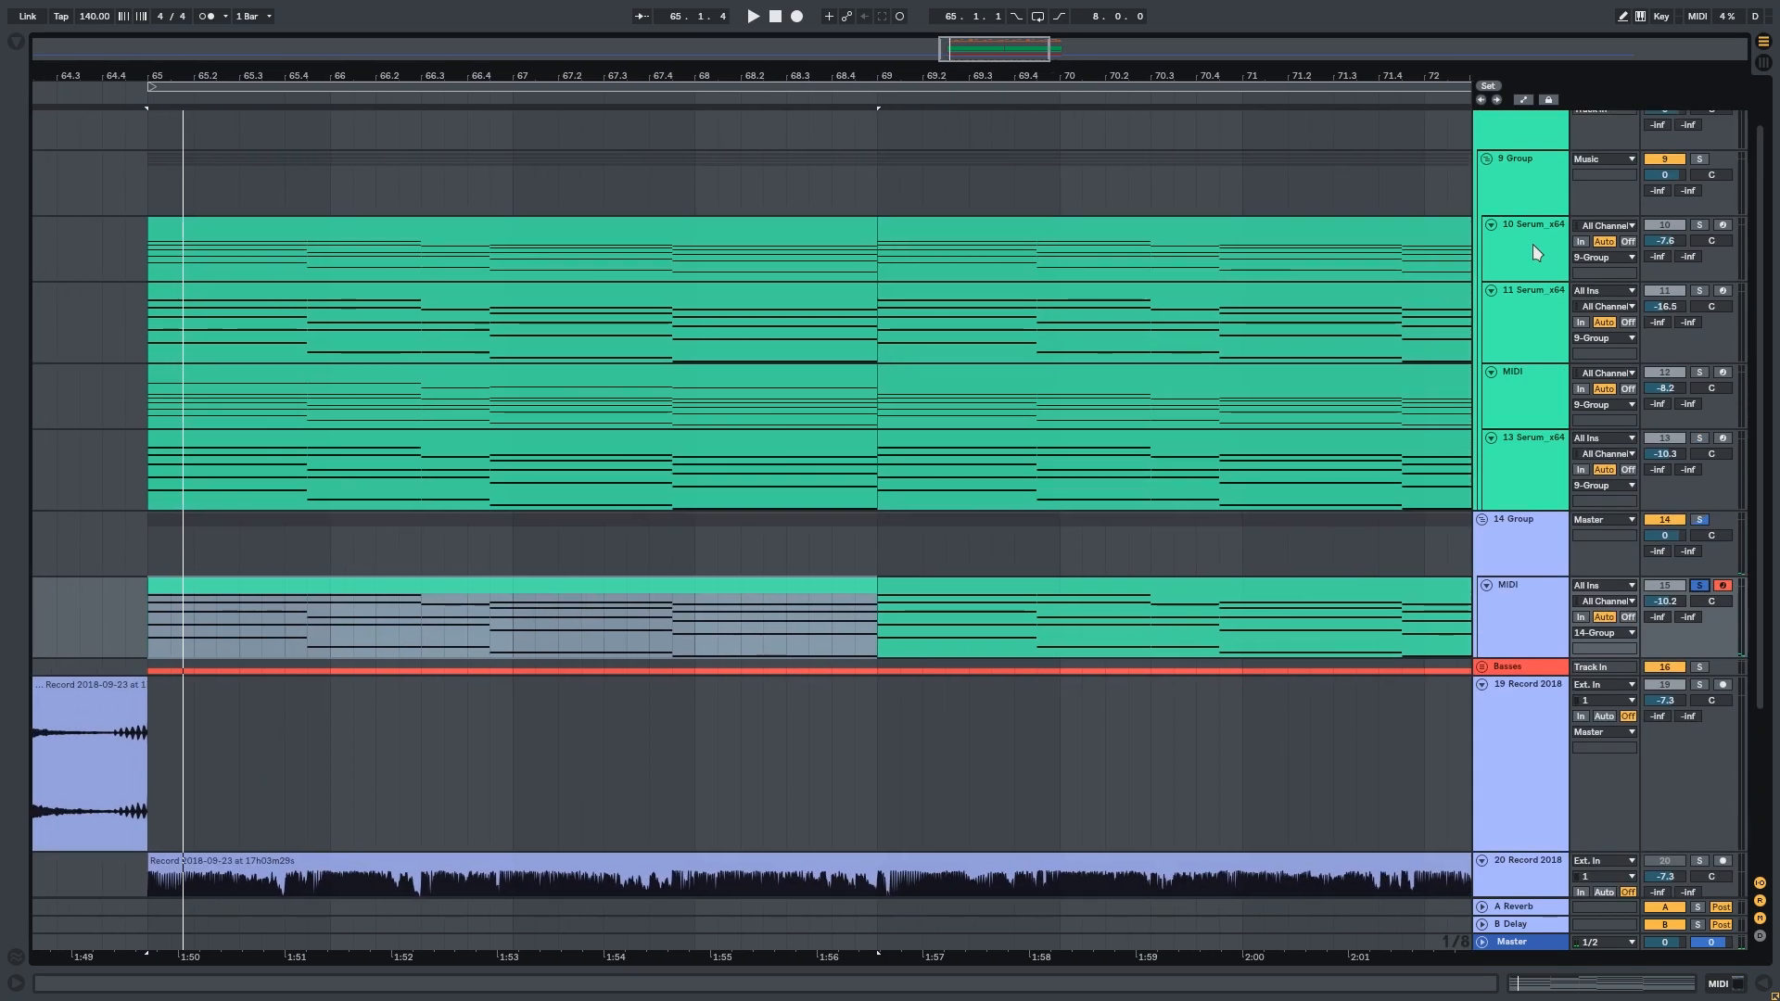
pyautogui.click(1540, 257)
pyautogui.click(1715, 984)
# Examine bands 2 and 3 of the EQ Eight on the 10 Serum_x64 track.
pyautogui.moveTo(501, 674); pyautogui.dragTo(550, 655)
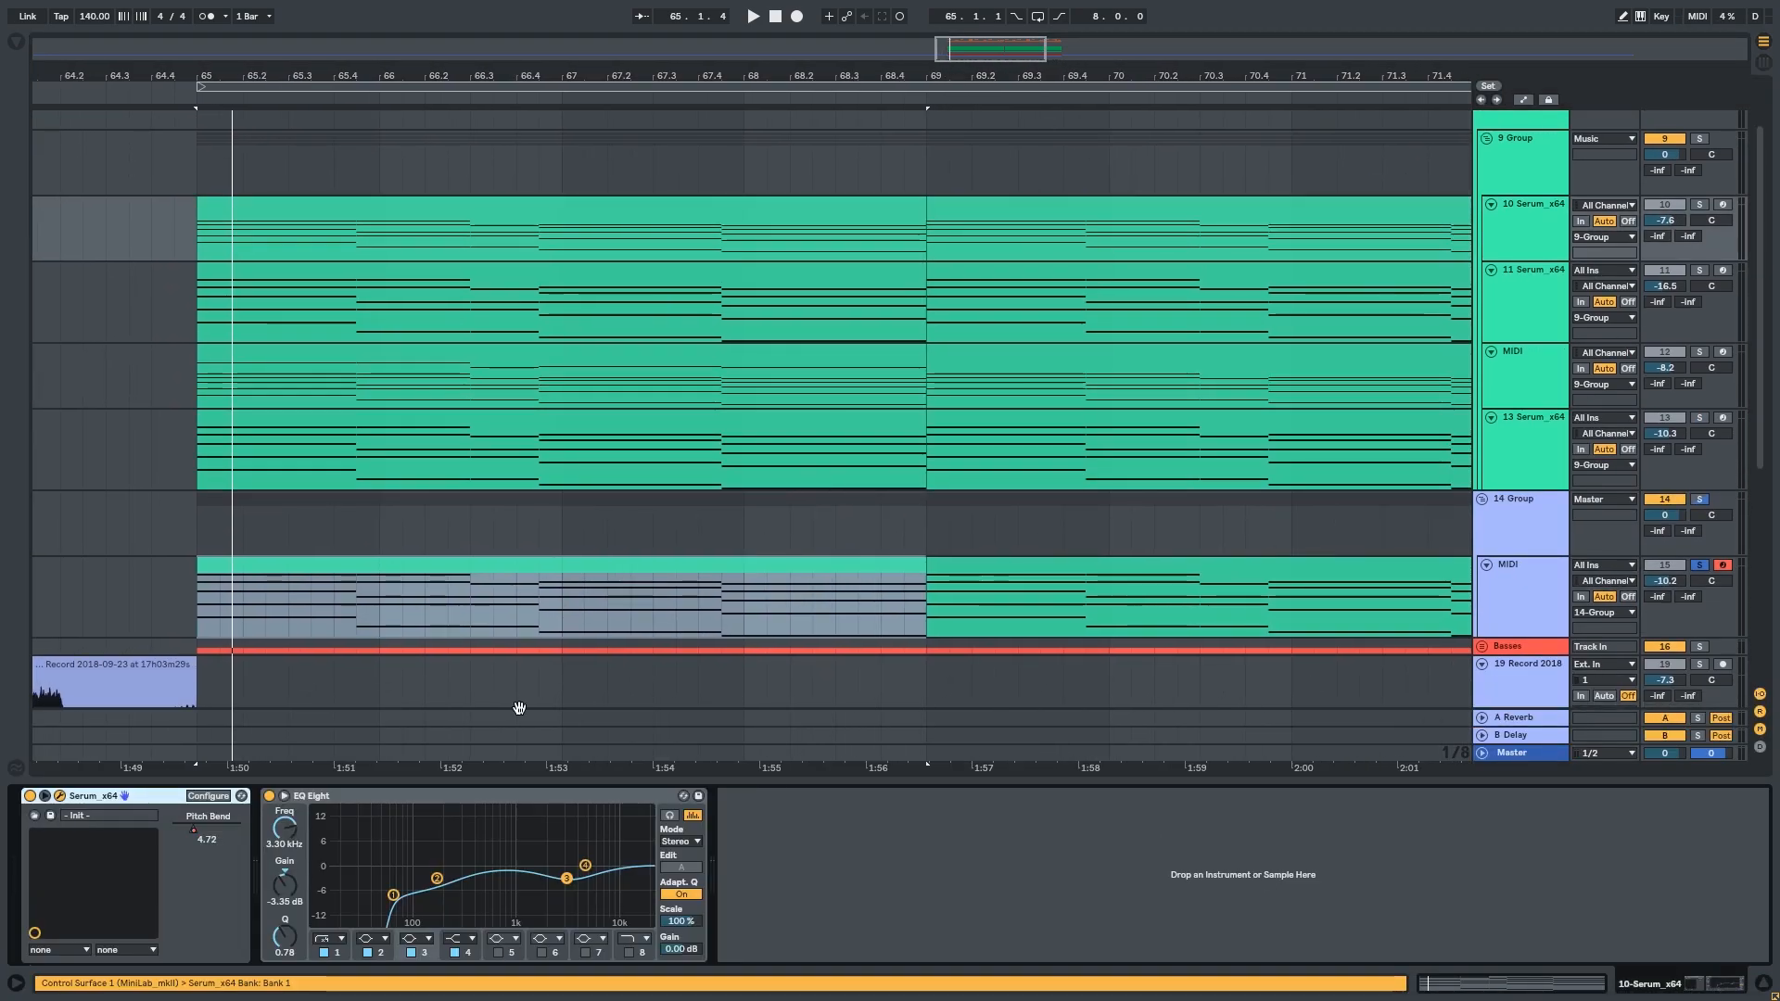
pyautogui.moveTo(628, 556); pyautogui.dragTo(701, 545)
pyautogui.moveTo(807, 448); pyautogui.dragTo(783, 388)
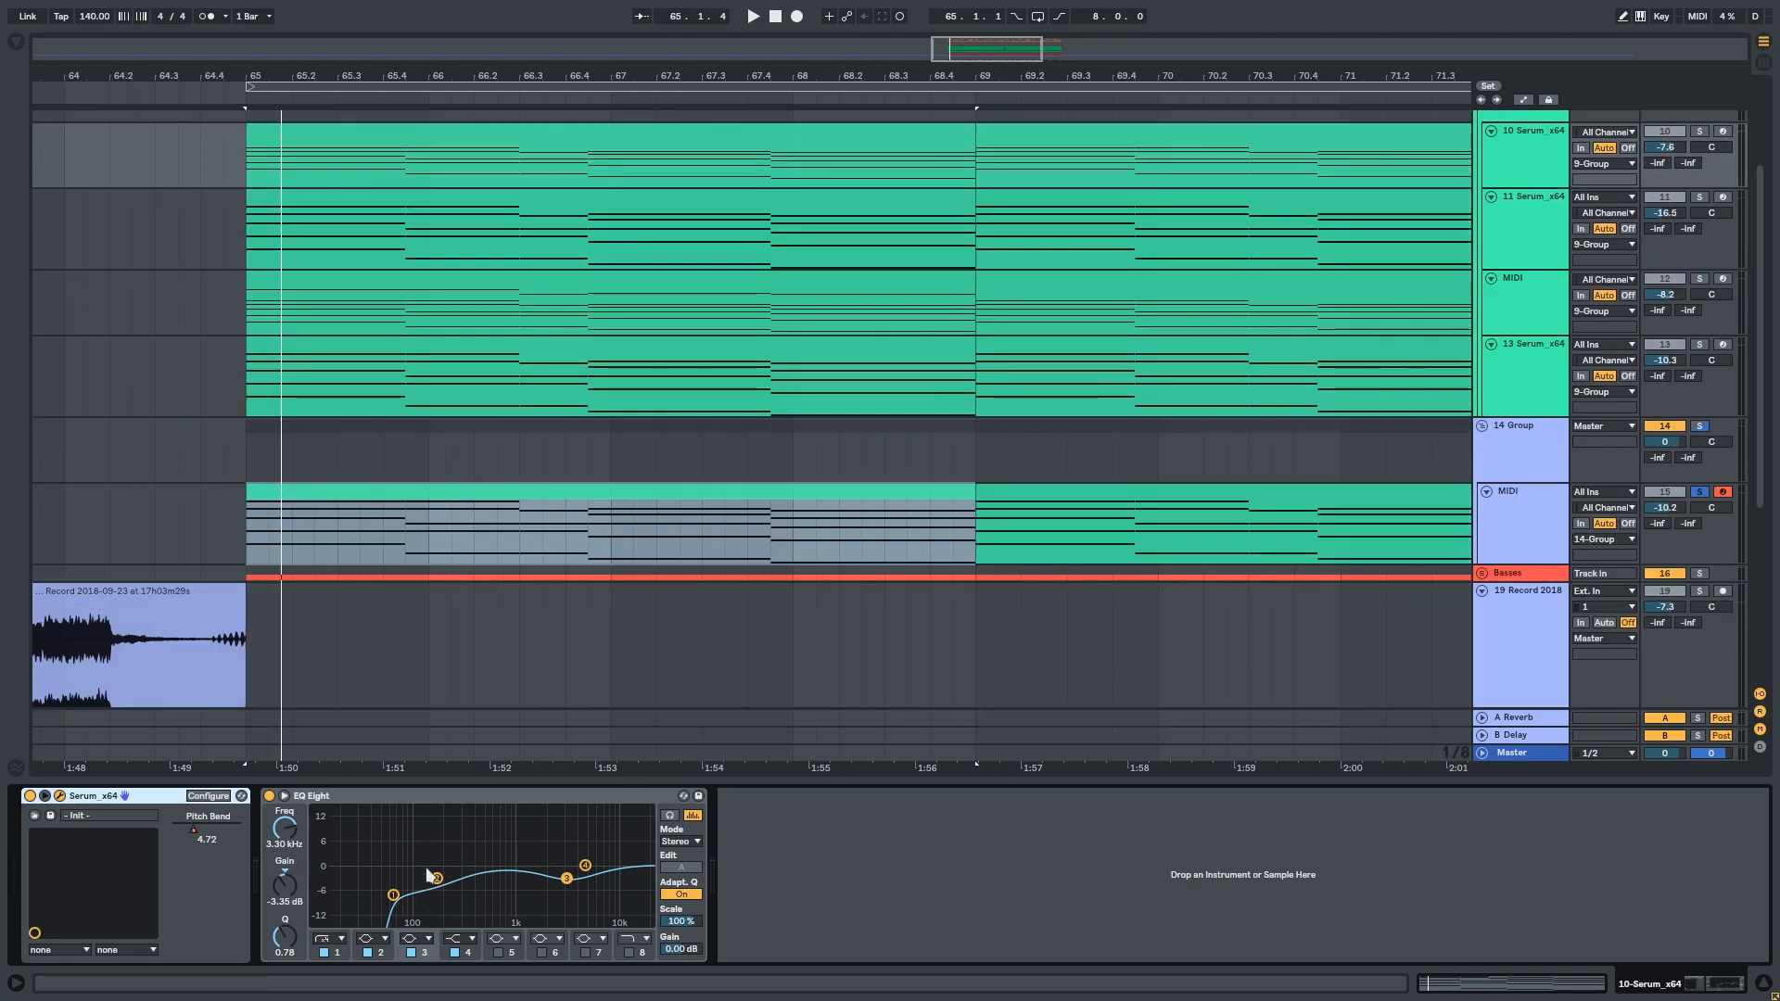
pyautogui.click(436, 879)
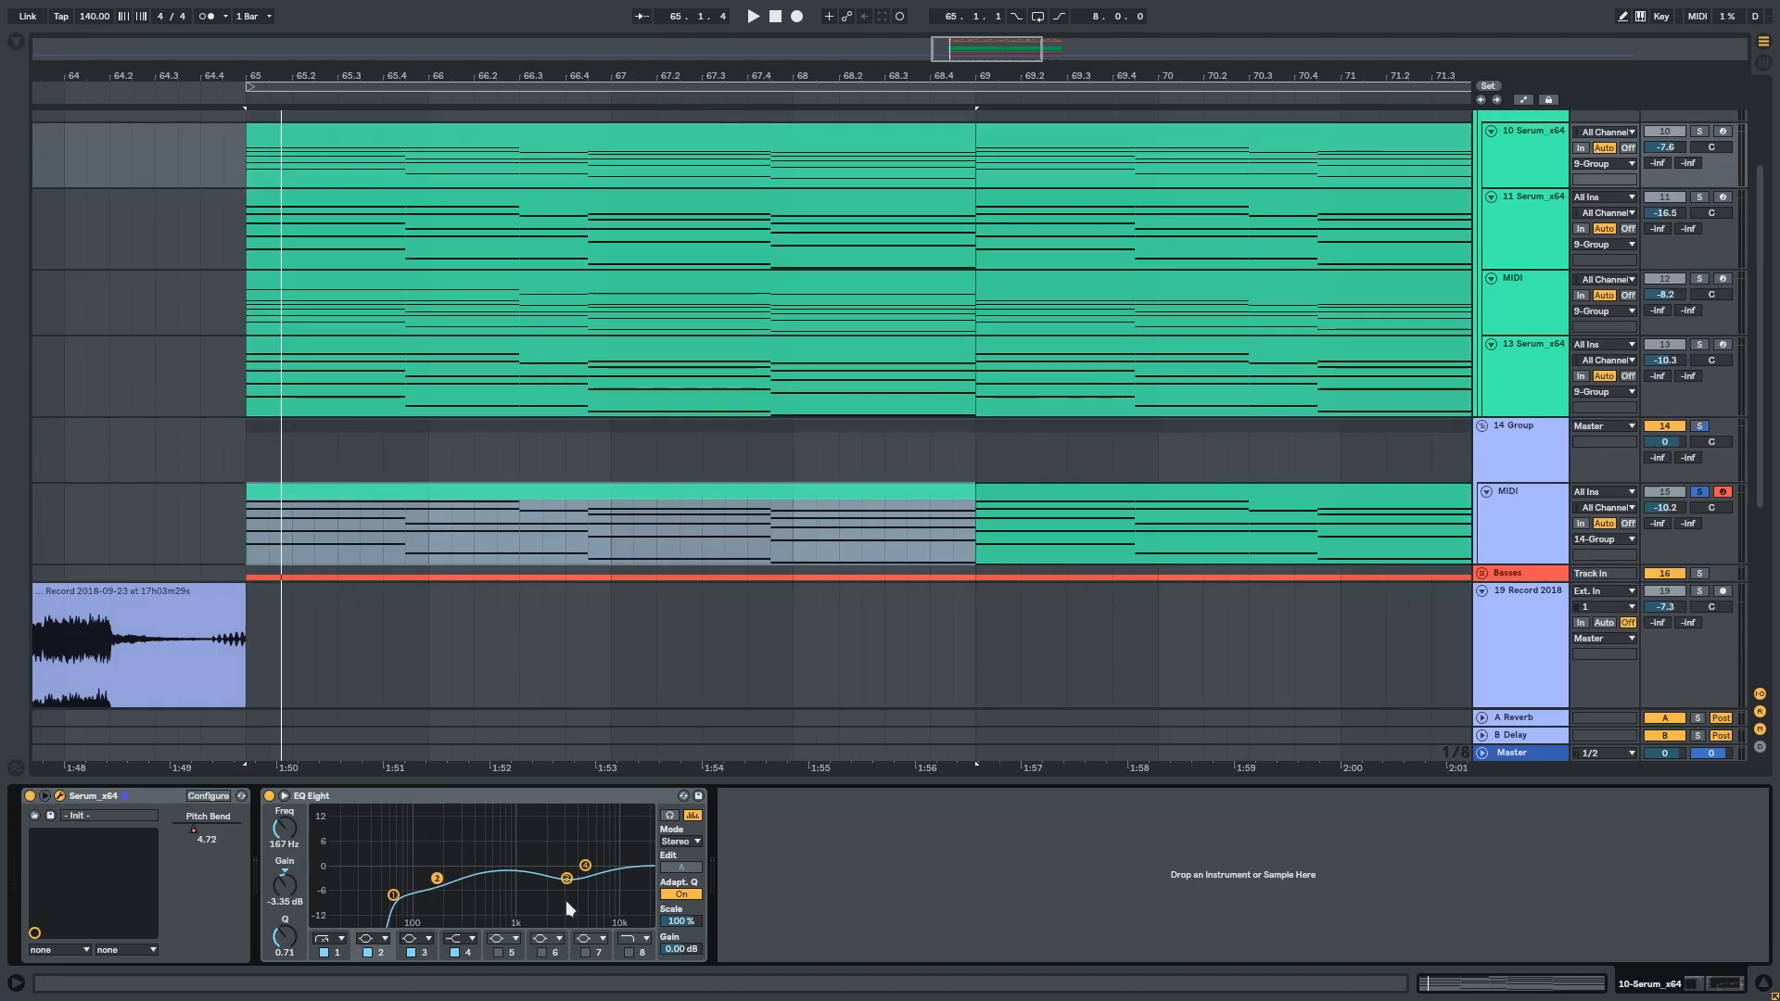
pyautogui.click(566, 878)
# Show the devices of the 11 Serum_x64 track and solo that track.
pyautogui.click(1537, 228)
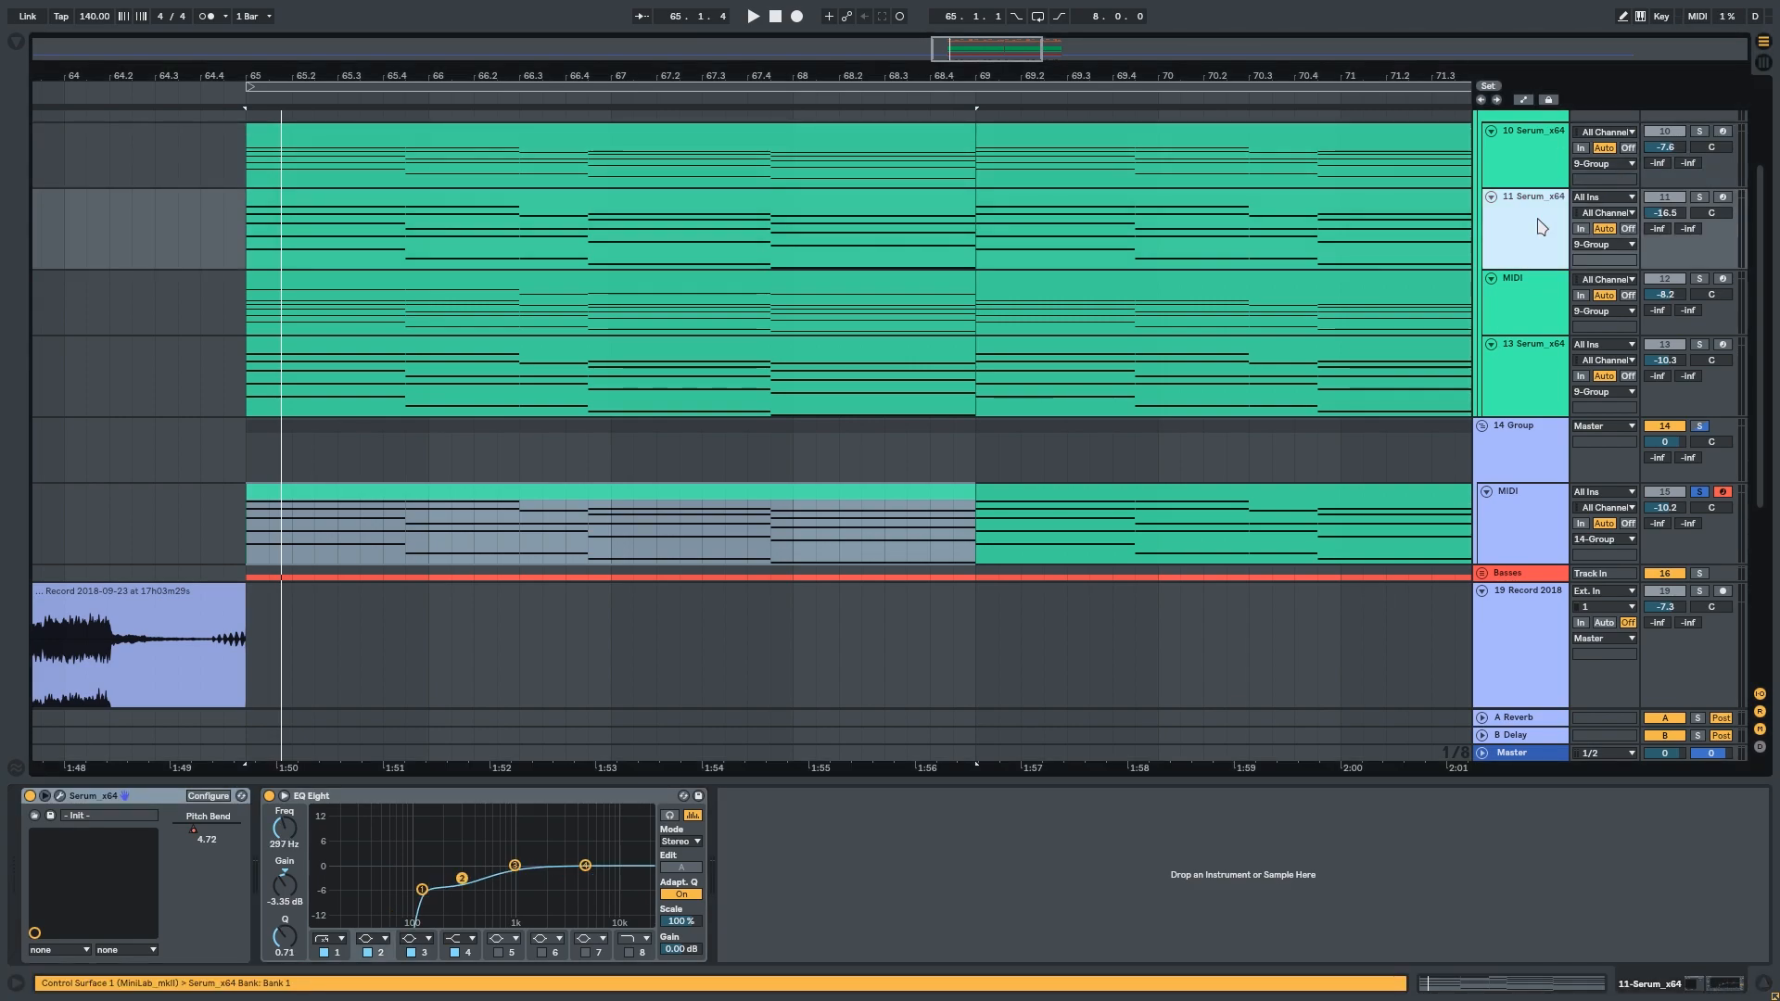
pyautogui.click(1699, 197)
pyautogui.click(1513, 229)
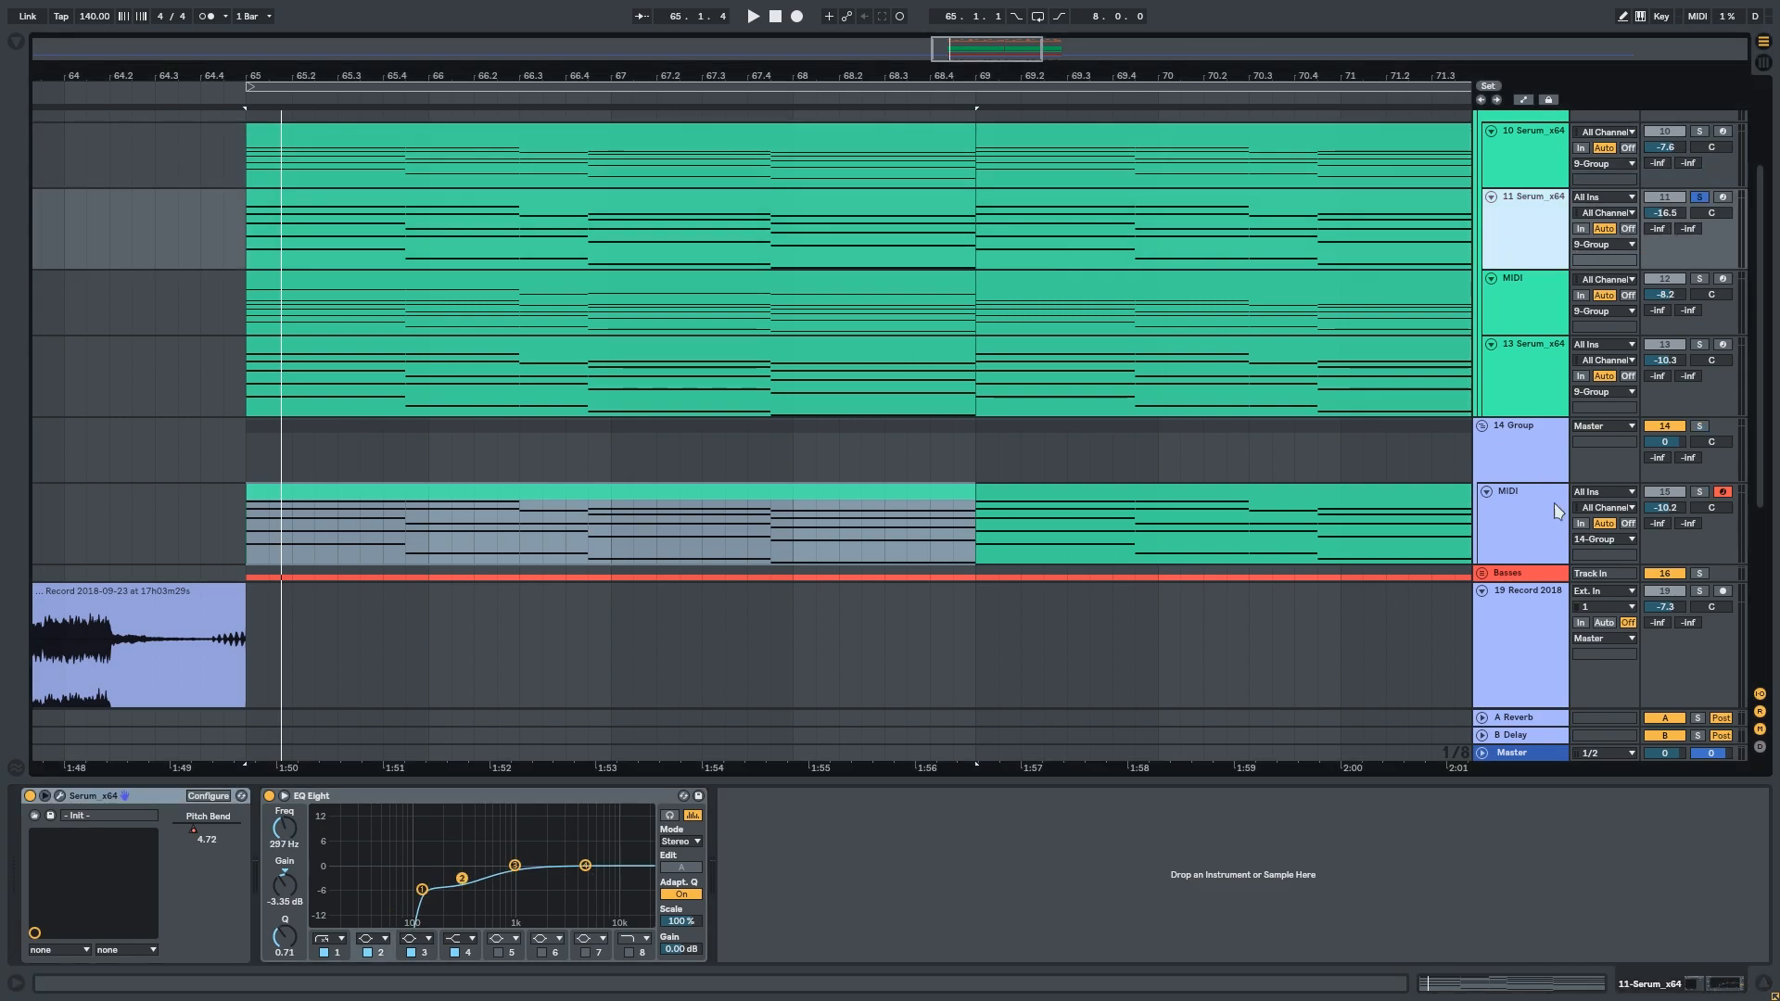
# On the second MIDI track in 14 Group, modulate the level of Serum's oscillator A with LFO 1.
pyautogui.click(1562, 507)
pyautogui.scroll(-1, 894, 454)
pyautogui.hscroll(1, 894, 455)
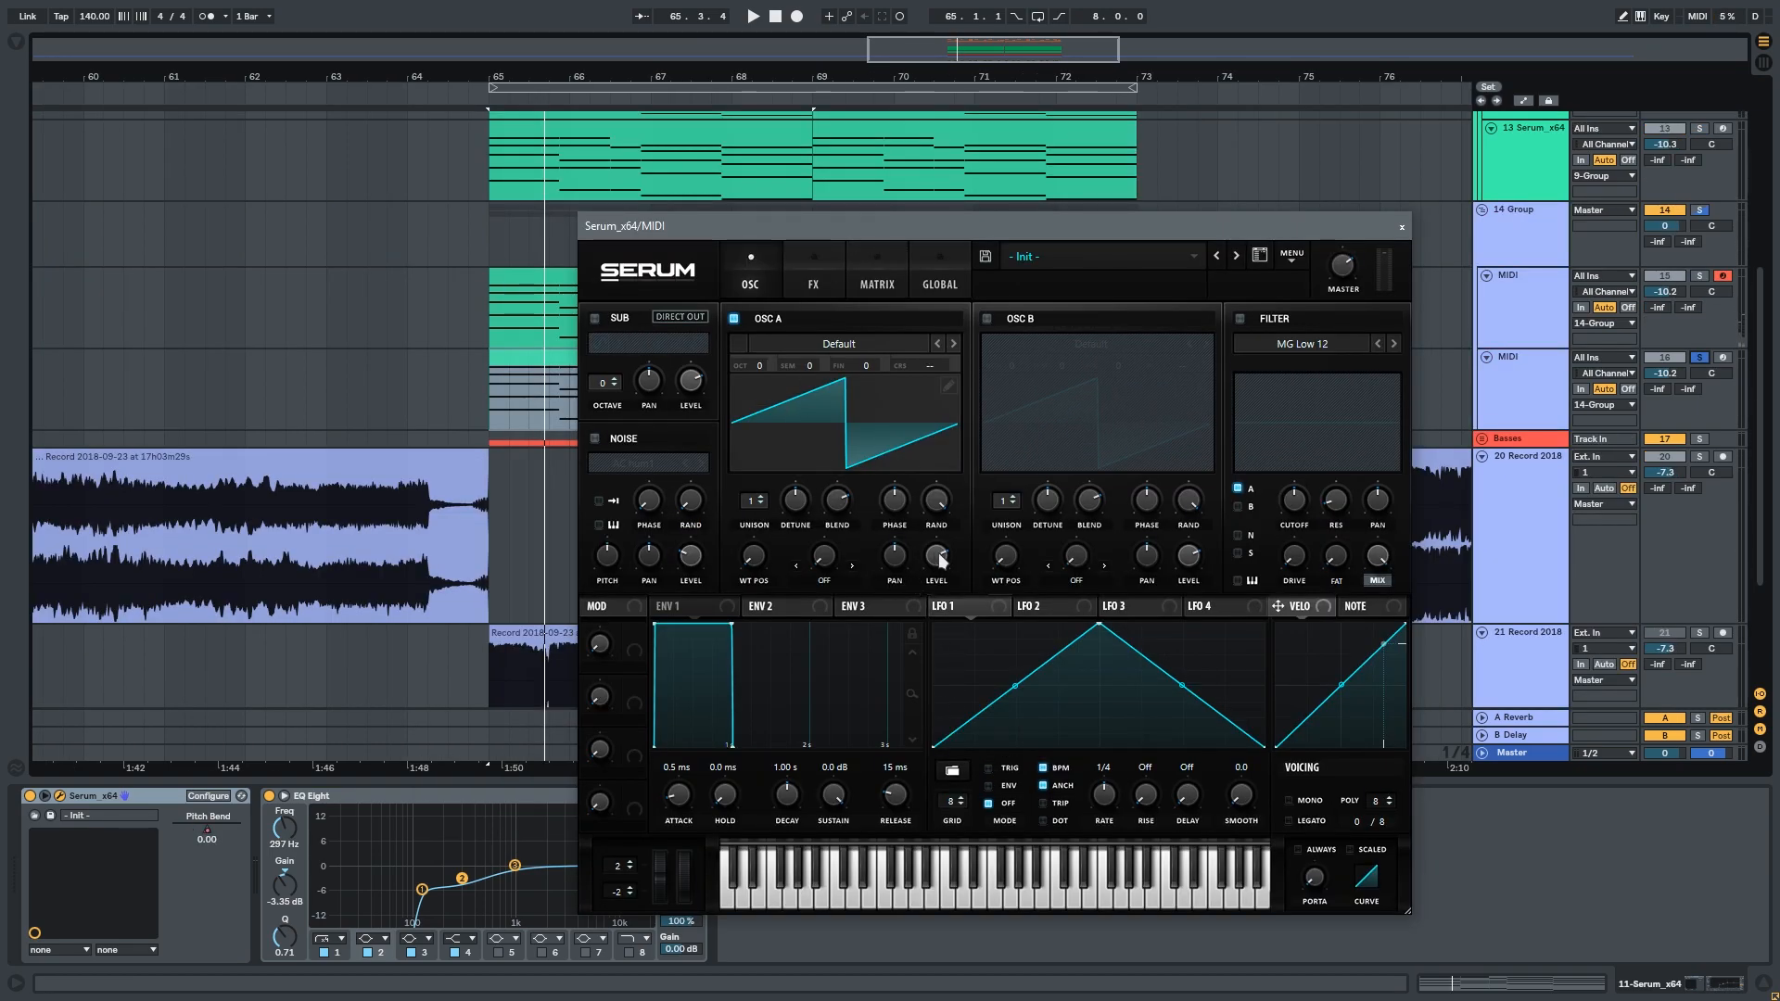
pyautogui.click(1081, 614)
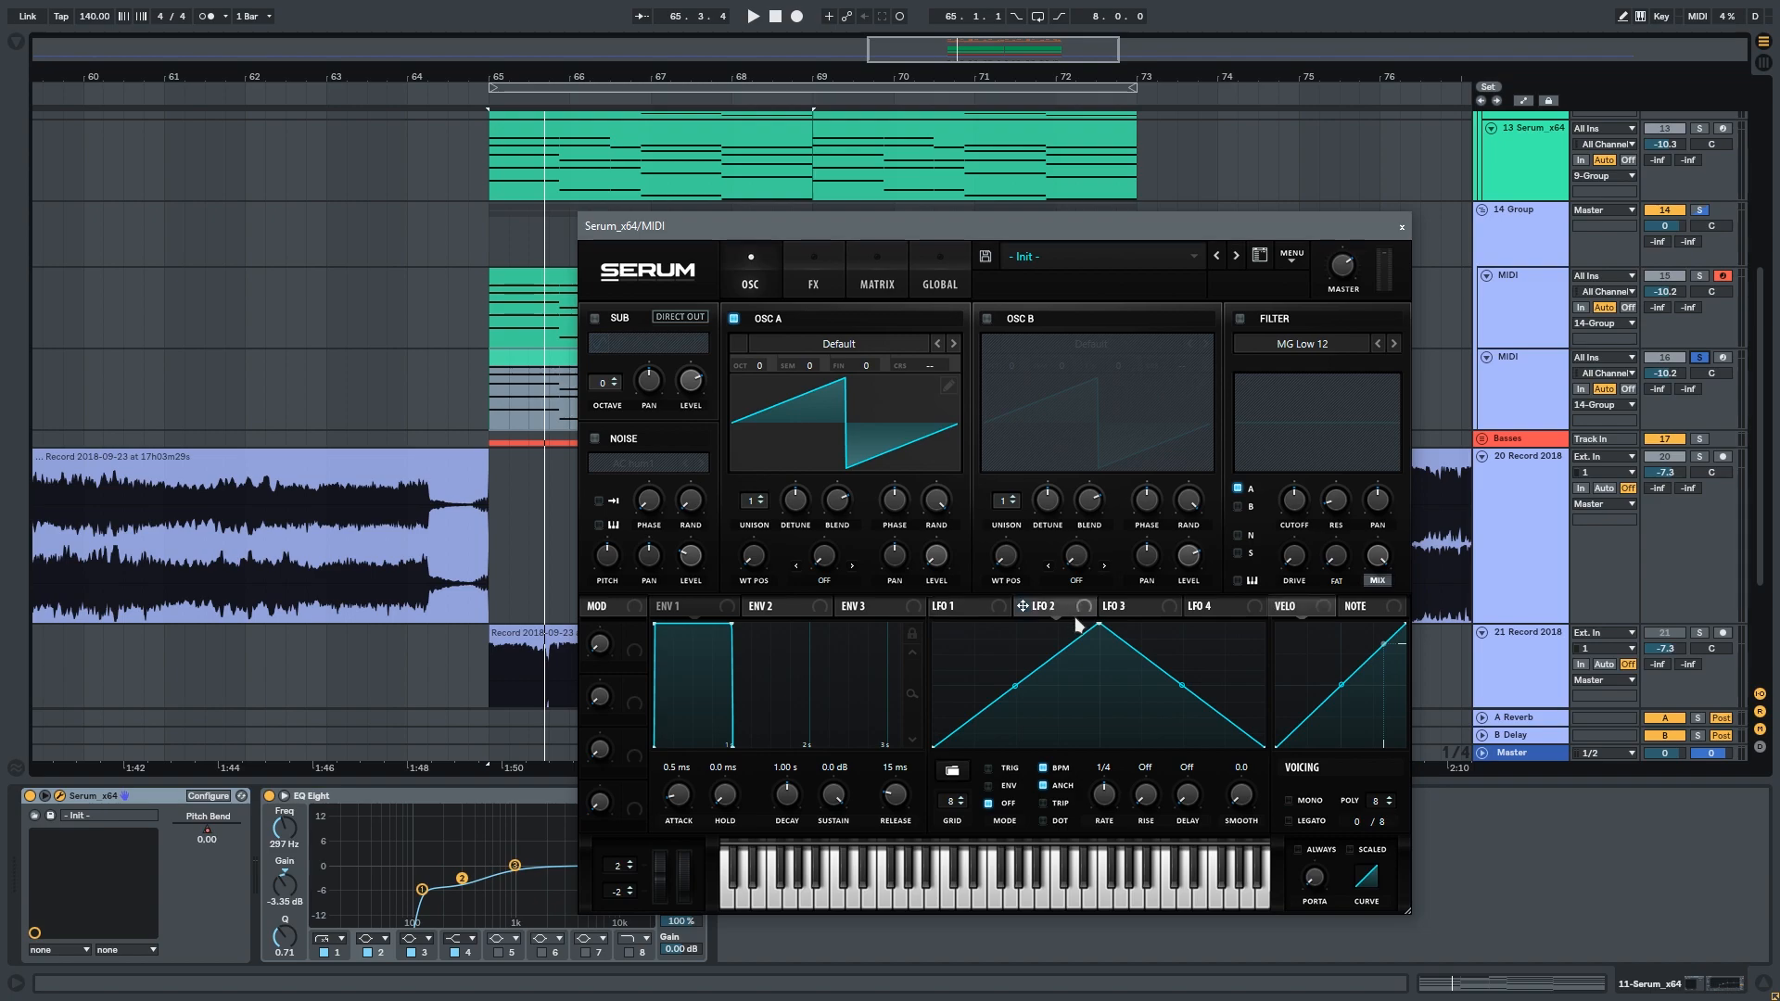
pyautogui.moveTo(981, 618); pyautogui.dragTo(936, 557)
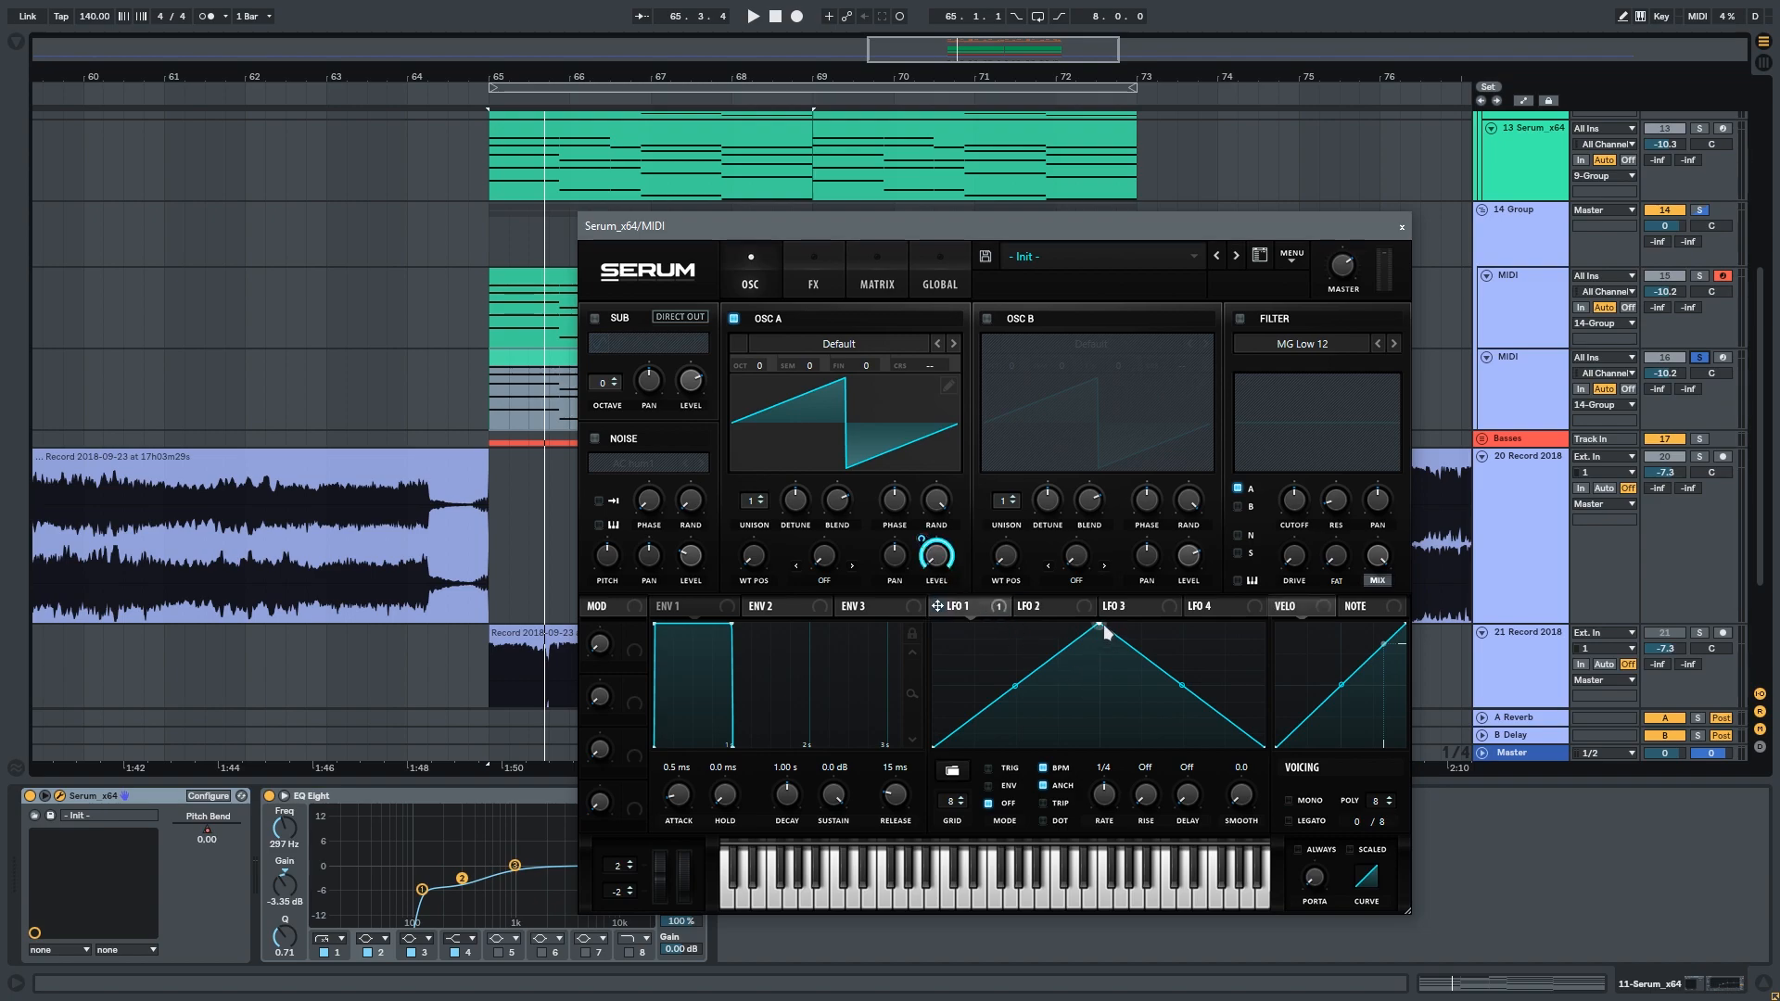
# Reshape LFO 1 into two peaks with a dip to zero between them, curved first slopes and a straight final fall.
pyautogui.moveTo(1098, 624); pyautogui.dragTo(1031, 609)
pyautogui.doubleClick(1140, 745)
pyautogui.moveTo(1140, 746); pyautogui.dragTo(1096, 753)
pyautogui.moveTo(1057, 687); pyautogui.dragTo(1147, 588)
pyautogui.doubleClick(1147, 679)
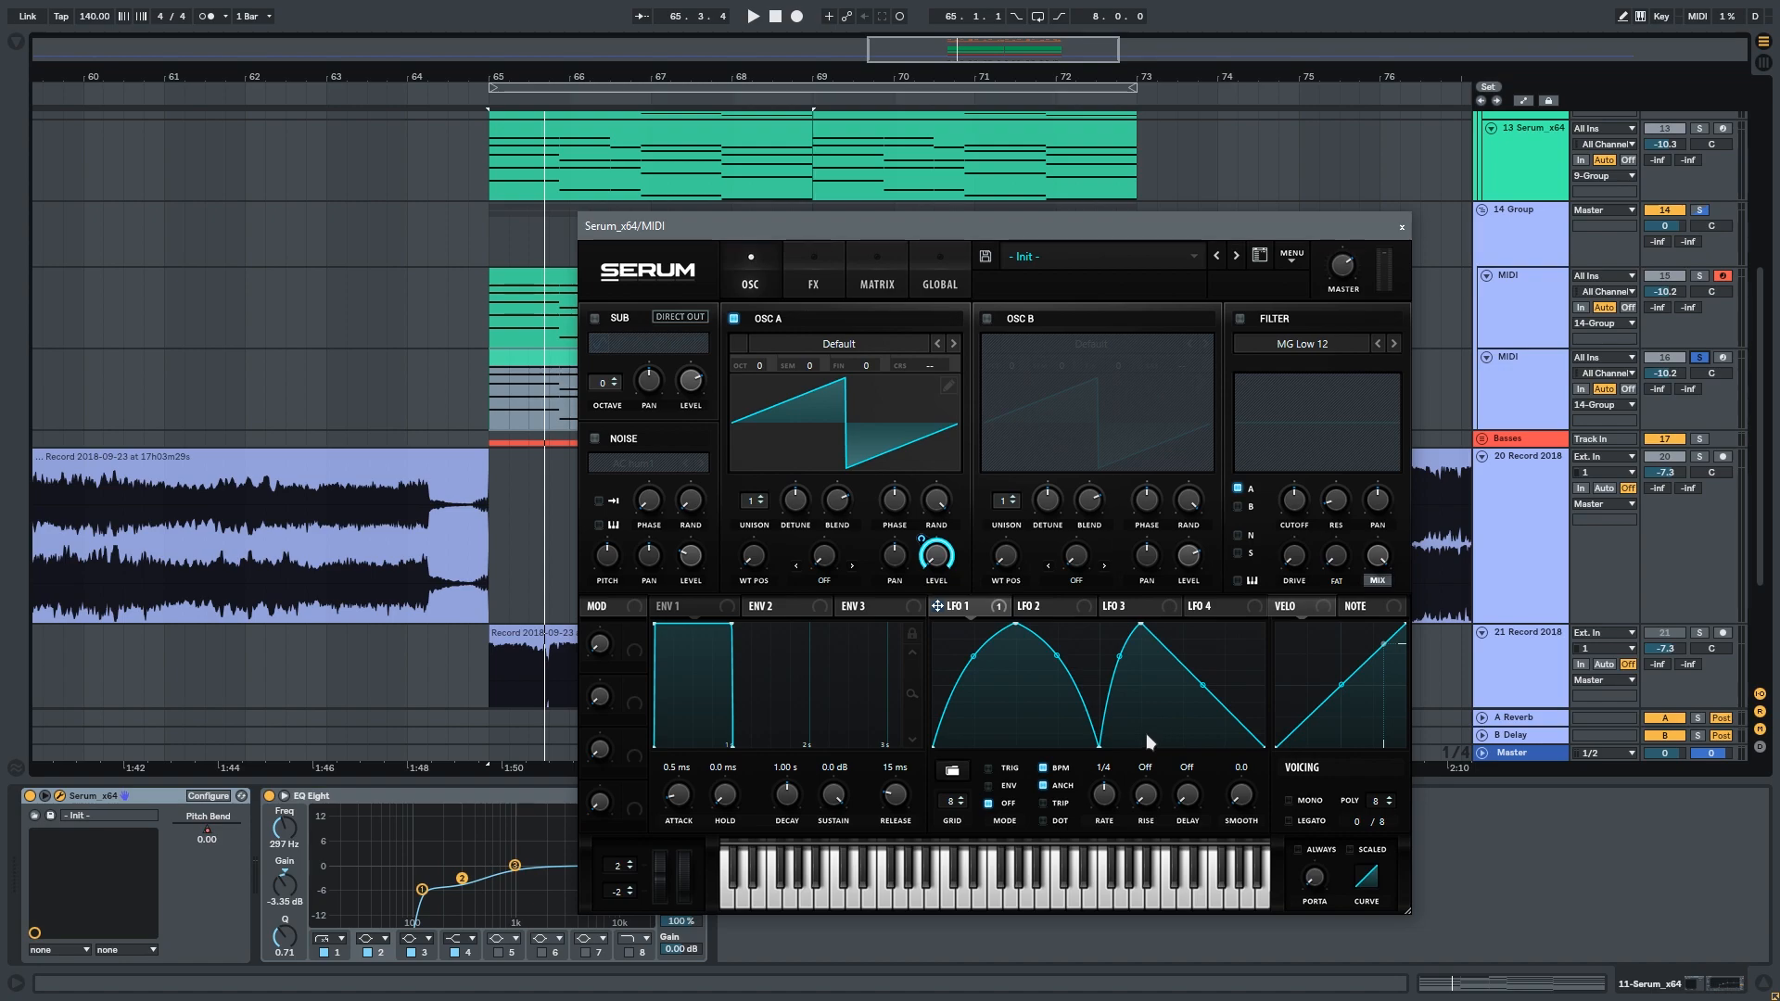
# Raise oscillator A by one octave and audition the chords before and after the change.
pyautogui.press('space')
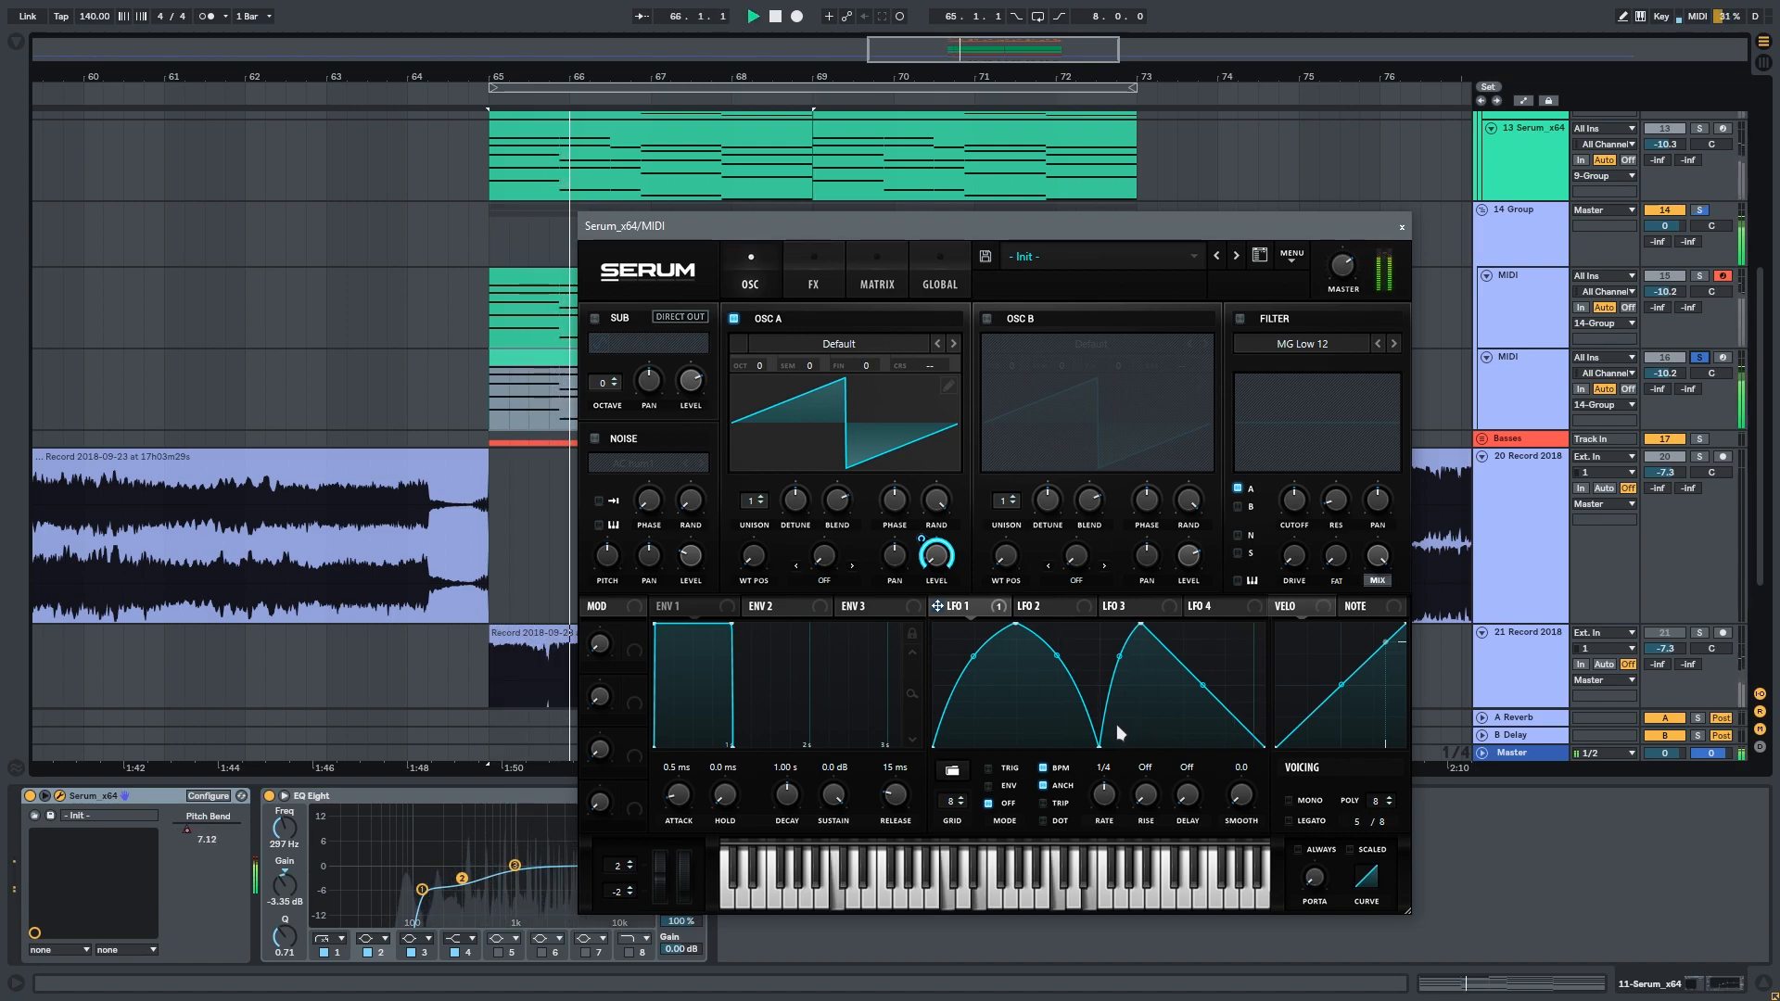
pyautogui.press('space')
pyautogui.moveTo(762, 365); pyautogui.dragTo(757, 339)
pyautogui.press('space')
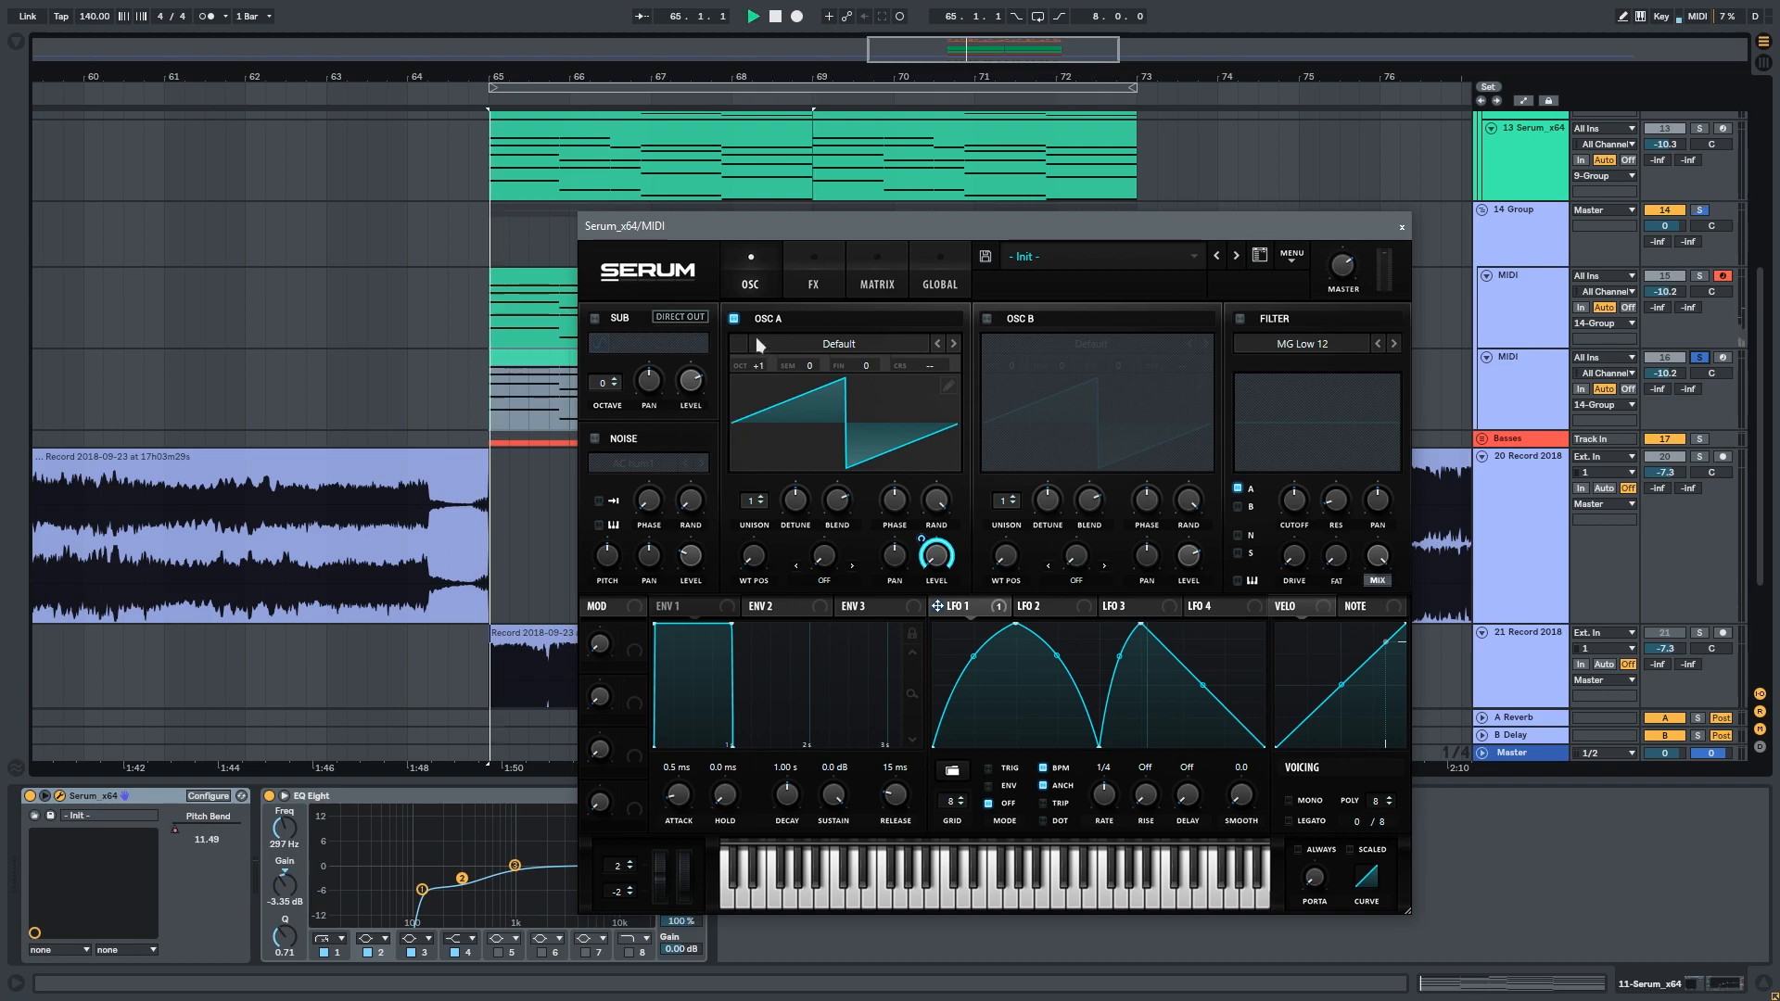
pyautogui.press('space')
# Enable Hyper/Dimension, turn up the Hyper mix and the Dimension mix and size, and play the chords.
pyautogui.click(790, 275)
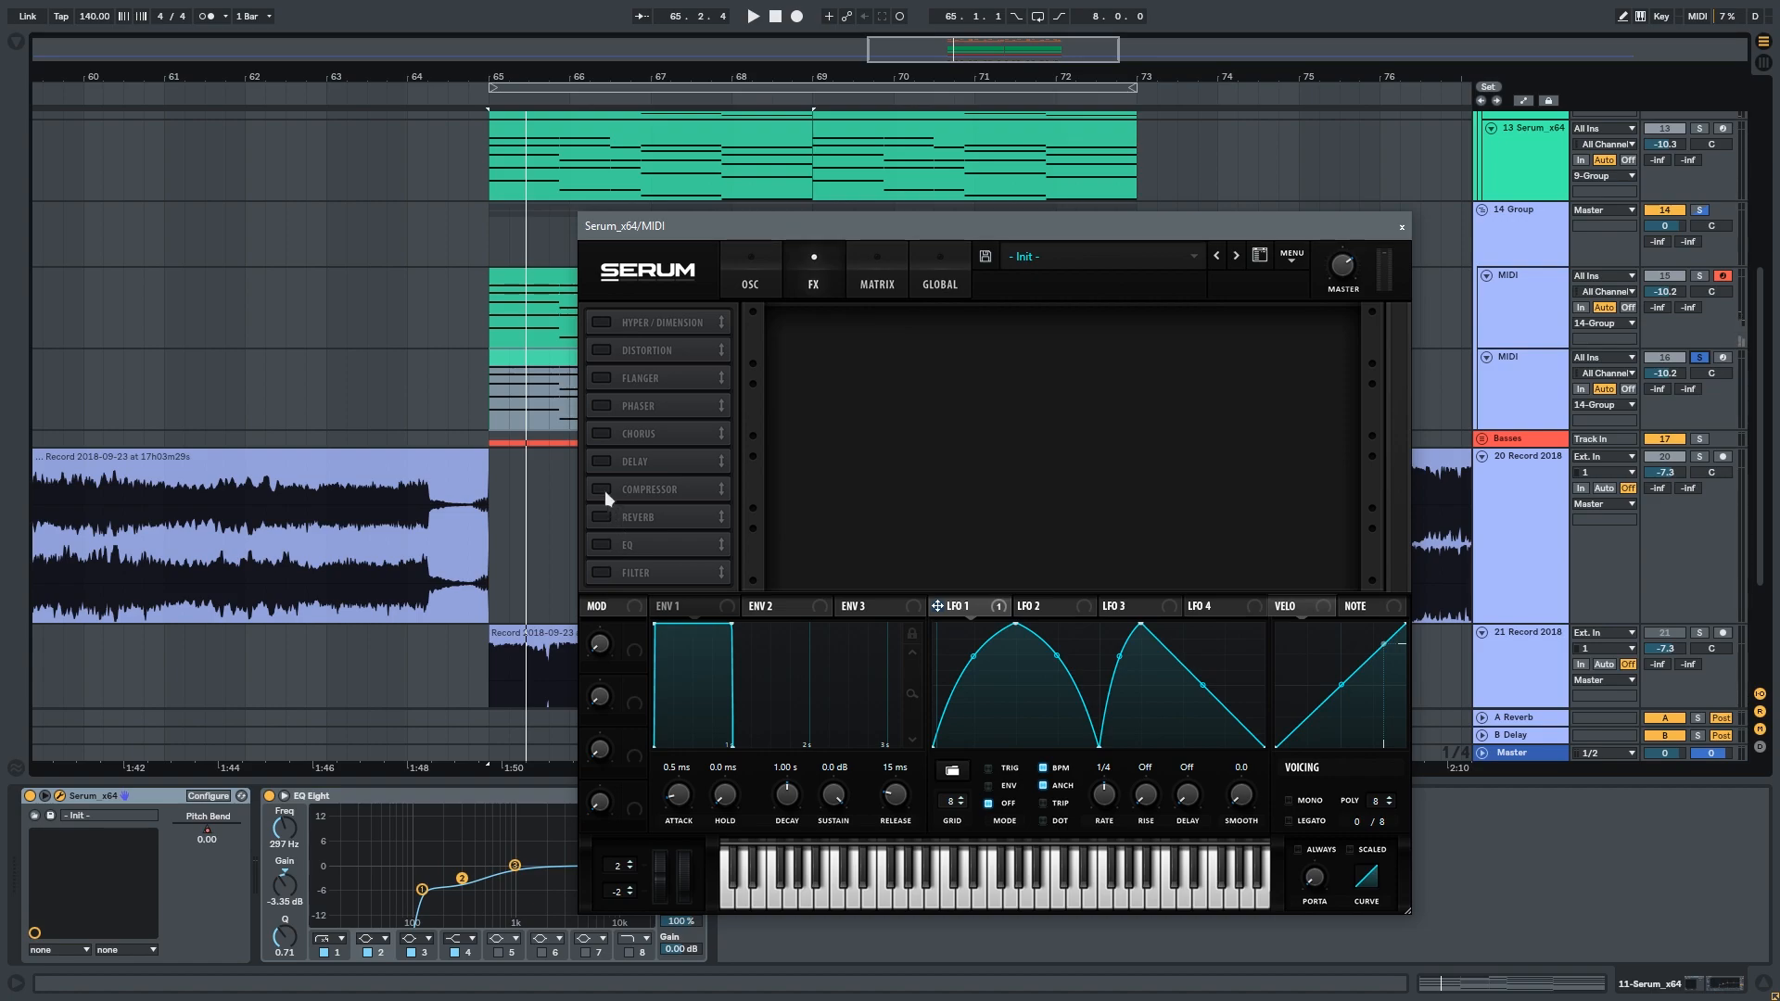
pyautogui.click(603, 323)
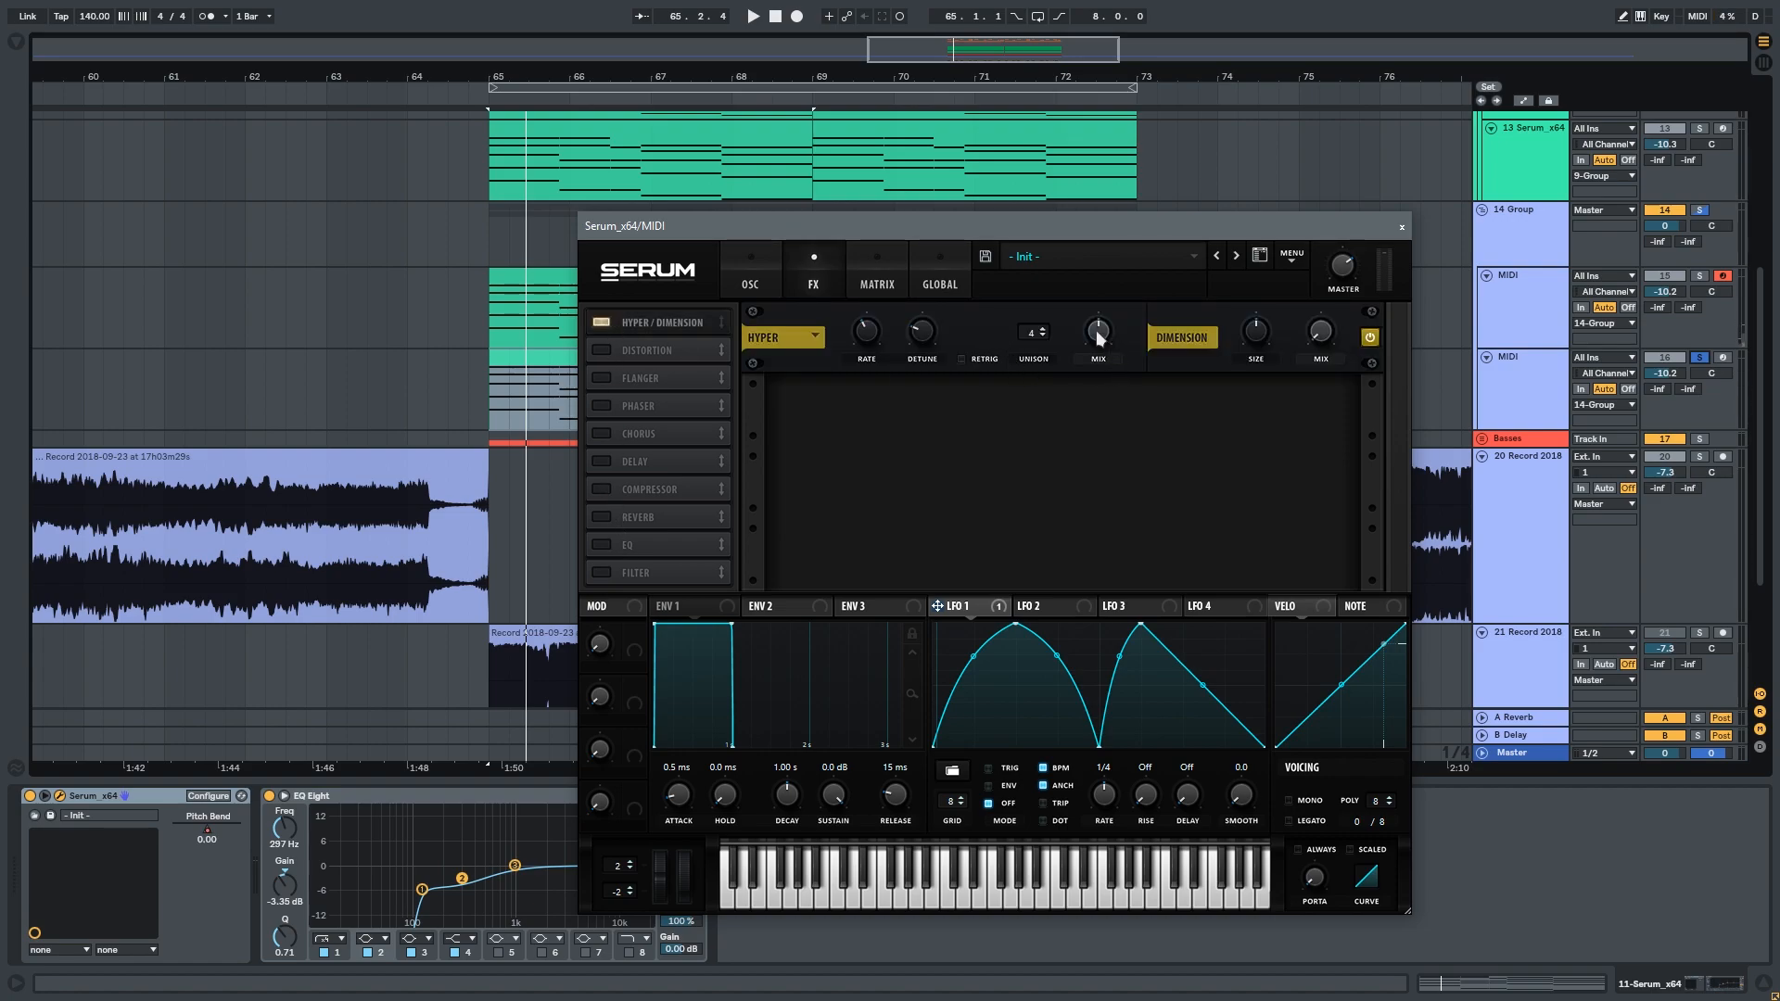
pyautogui.moveTo(1098, 338); pyautogui.dragTo(1058, 121)
pyautogui.moveTo(1325, 349); pyautogui.dragTo(1302, 200)
pyautogui.moveTo(1259, 334); pyautogui.dragTo(1222, 193)
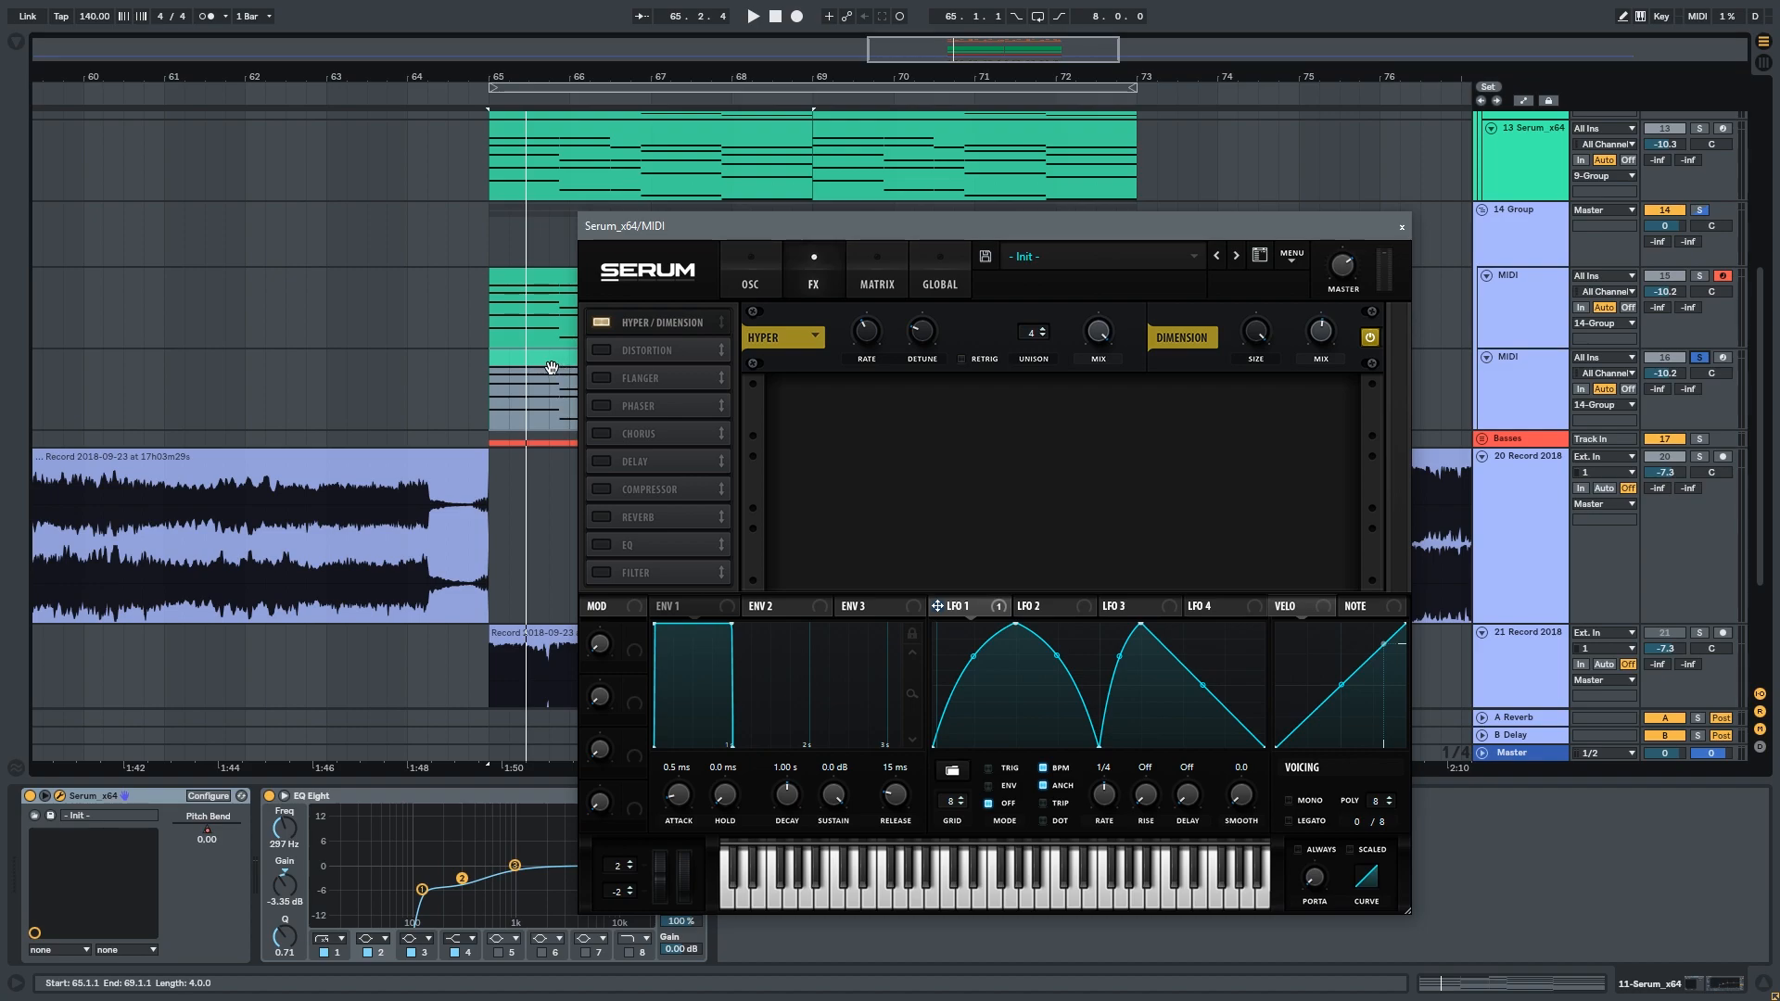
pyautogui.click(549, 361)
pyautogui.press('space')
pyautogui.press('space')
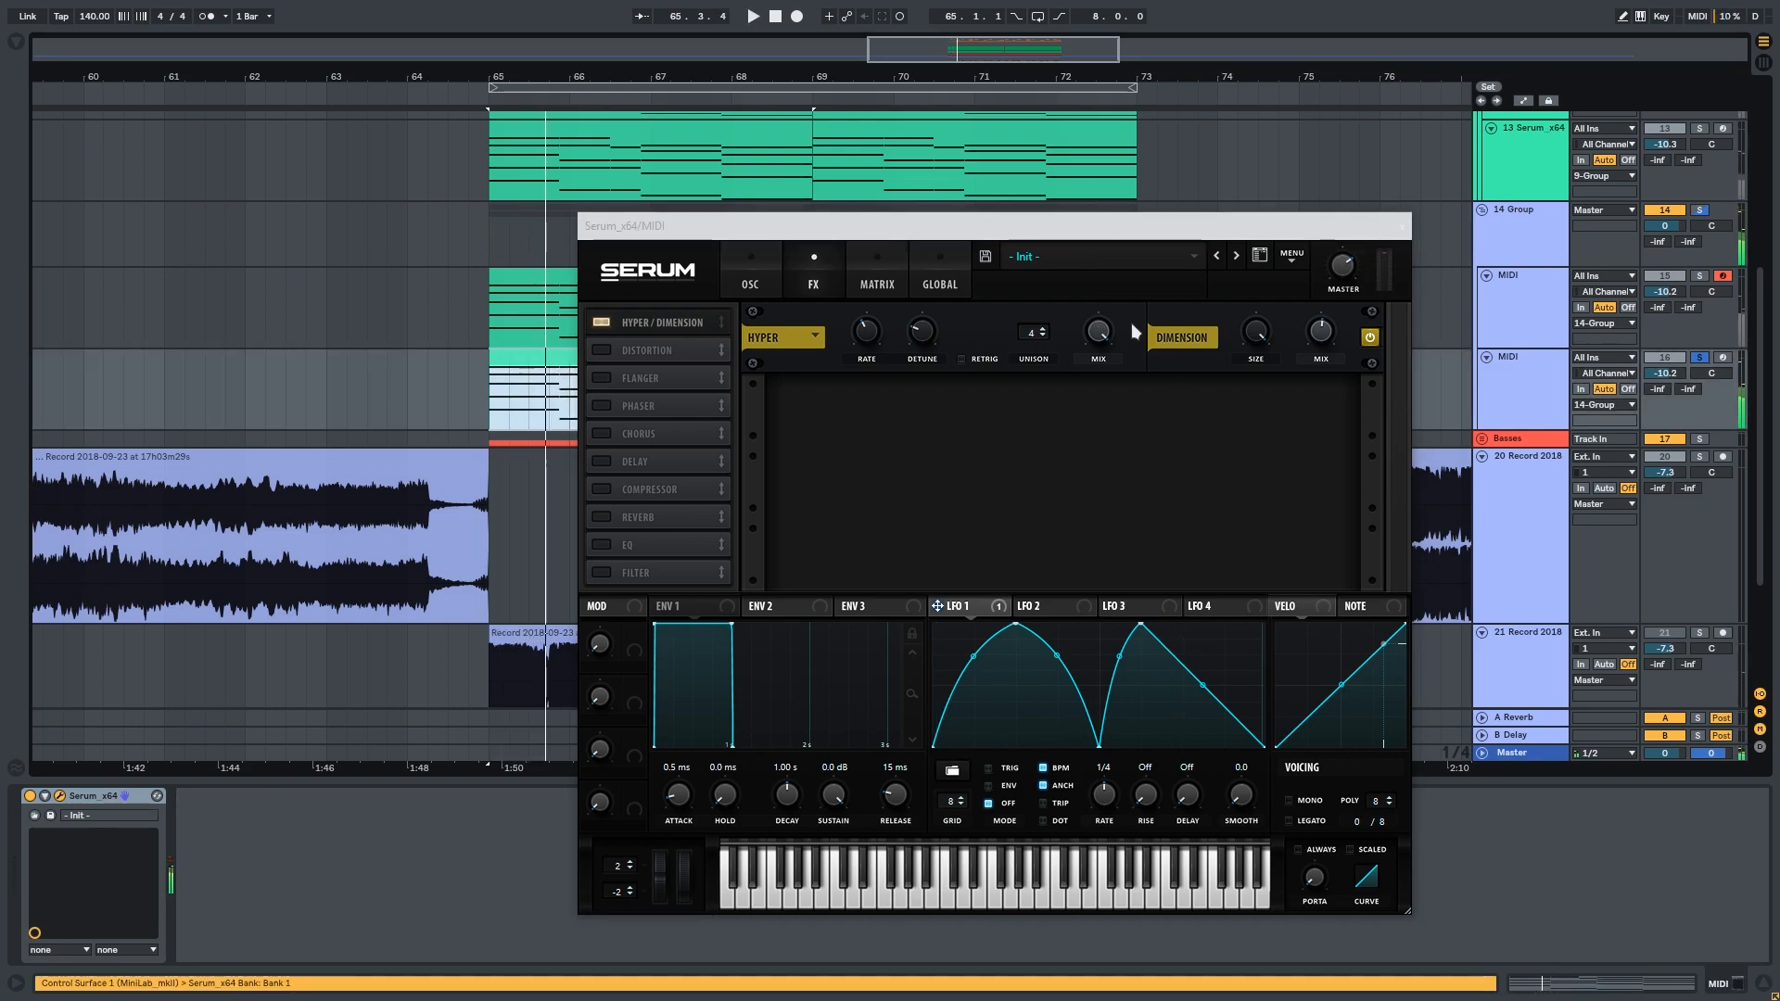
# Enable Serum's compressor in multiband mode, audition the chords, and return to the oscillator page.
pyautogui.click(605, 489)
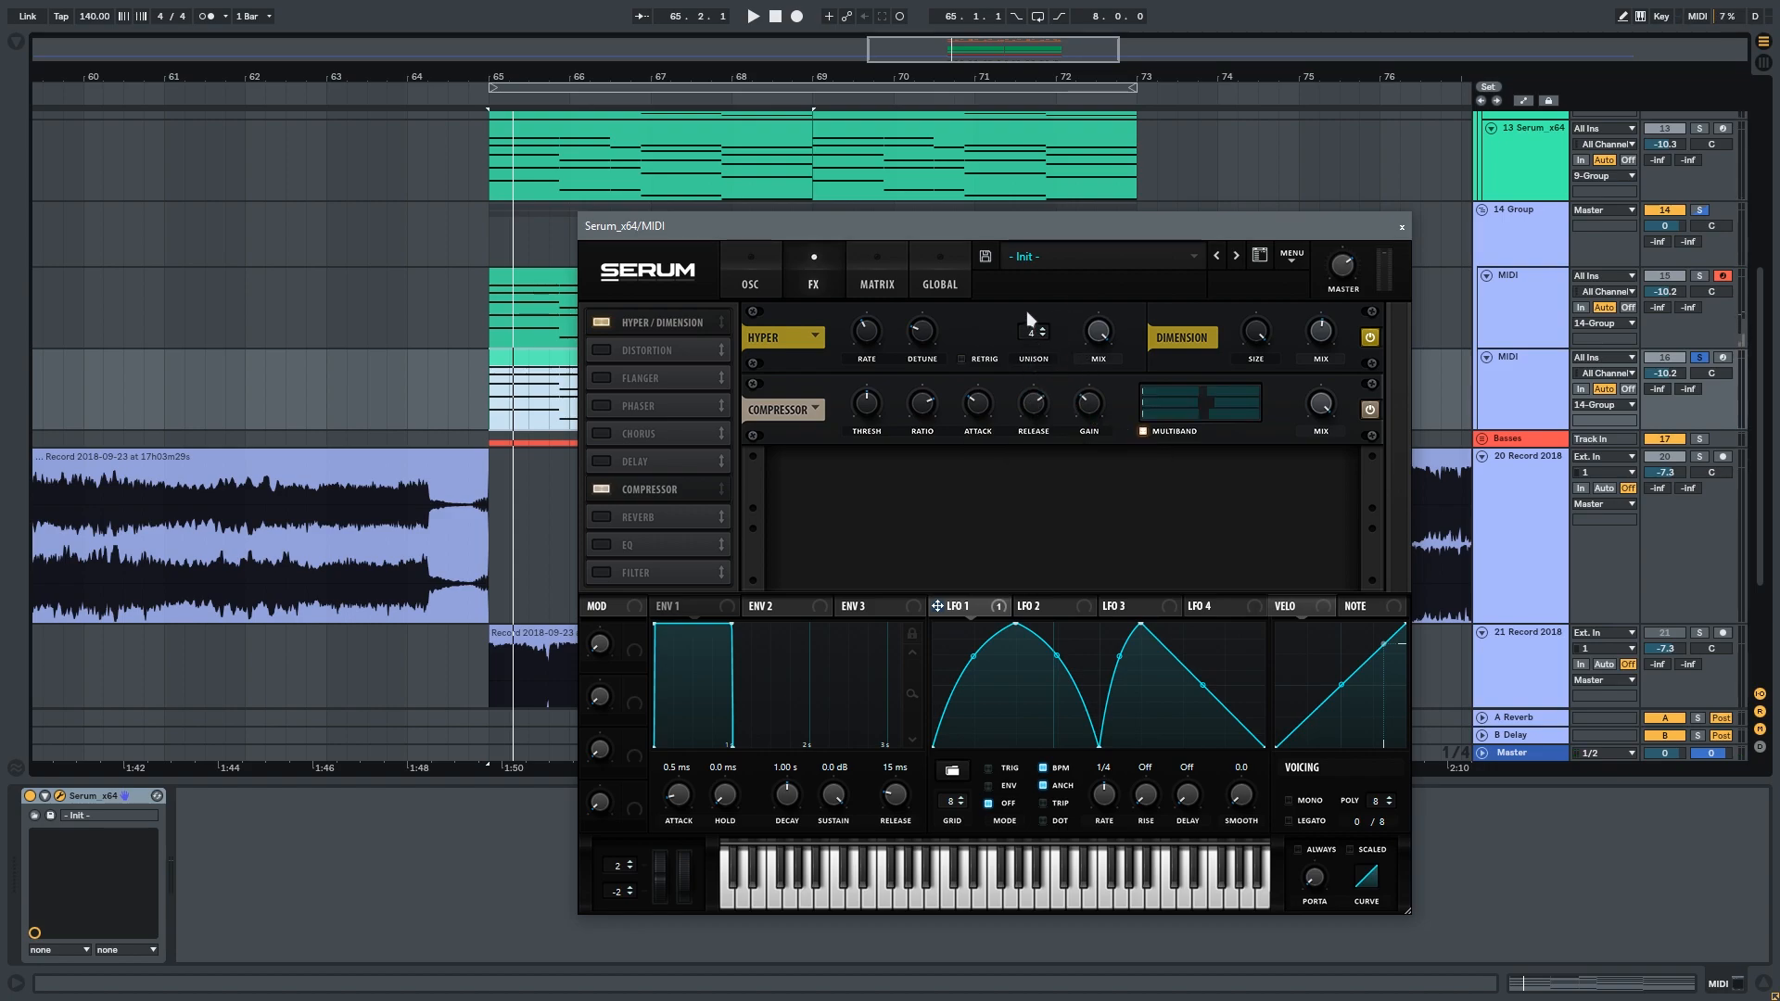
pyautogui.press('space')
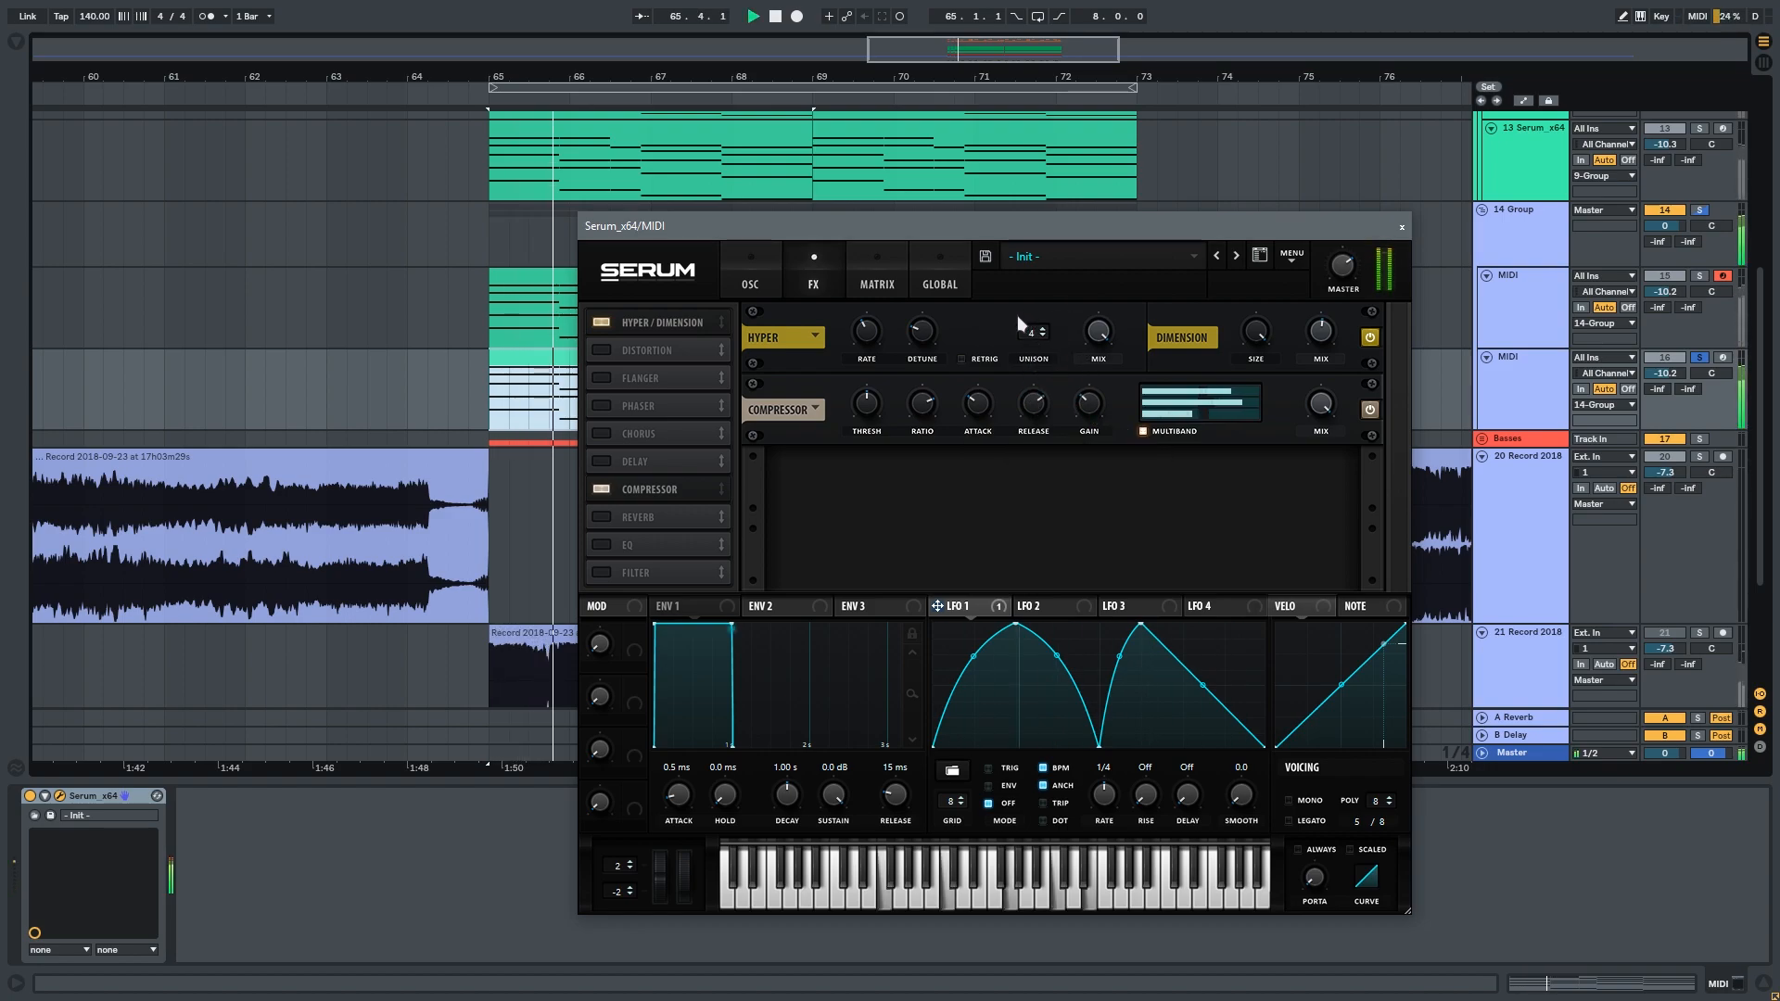
pyautogui.moveTo(1037, 420)
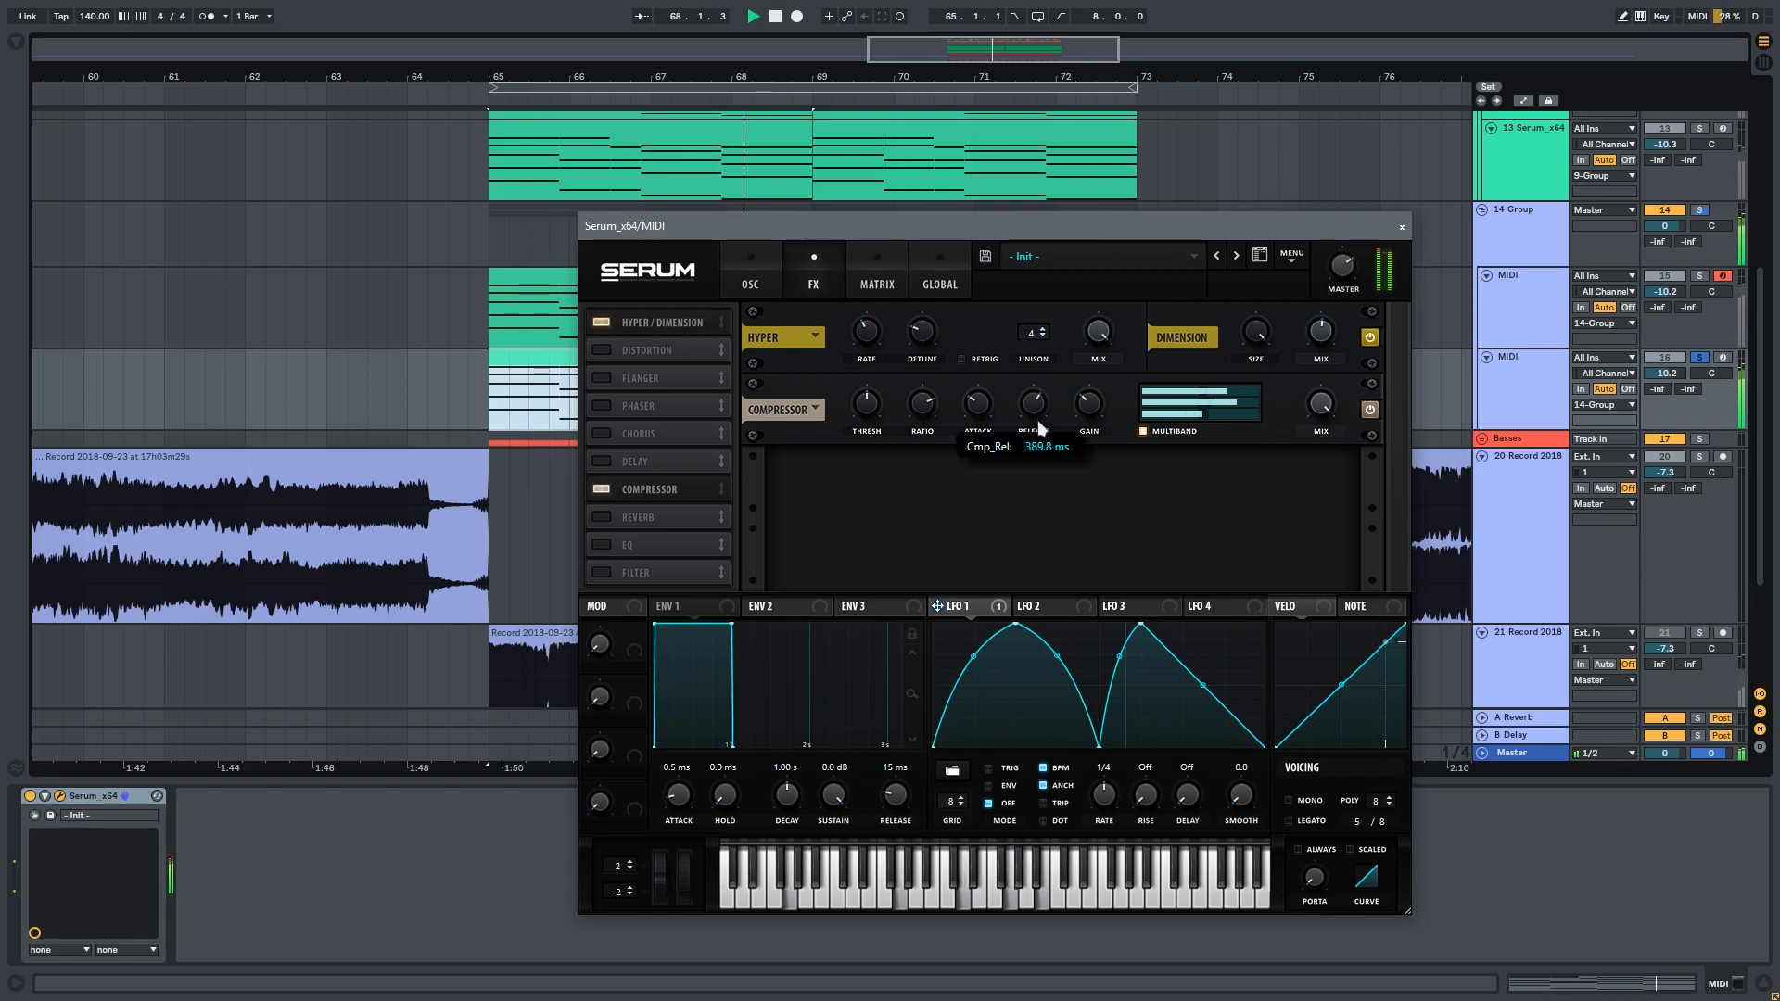
pyautogui.click(743, 259)
pyautogui.press('space')
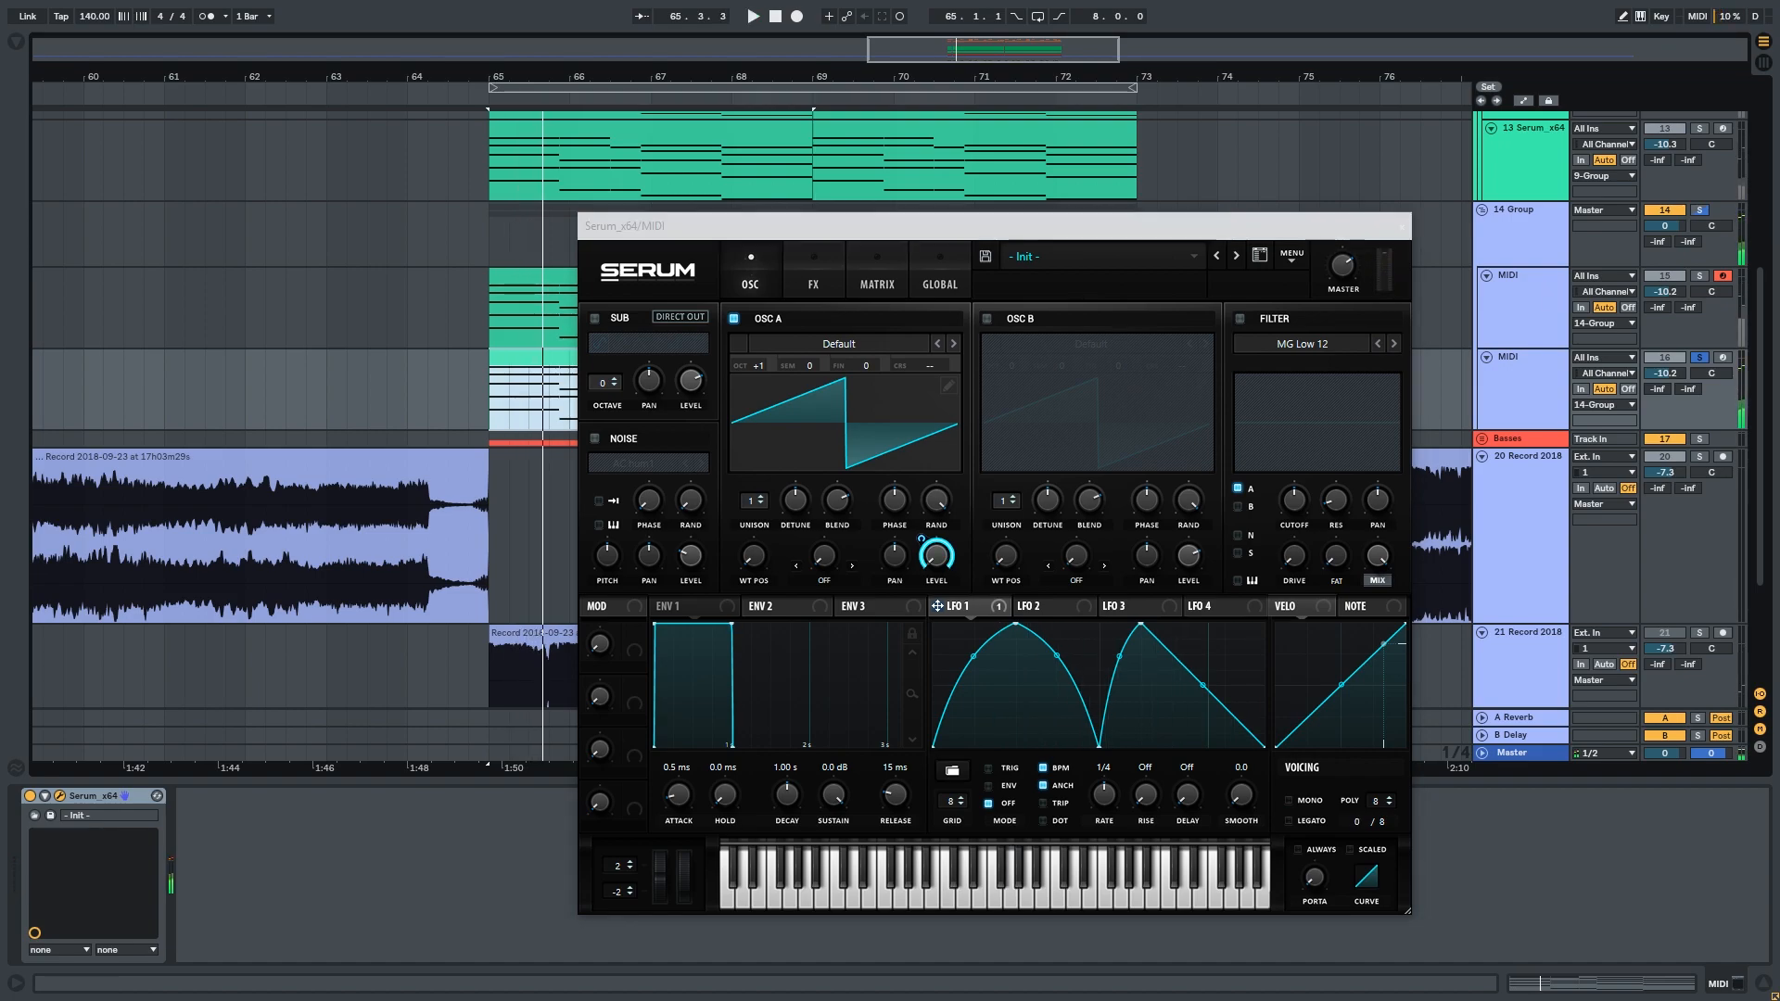
# Show the devices of the Omnisphere MIDI track in 9 Group and solo that track.
pyautogui.click(1689, 384)
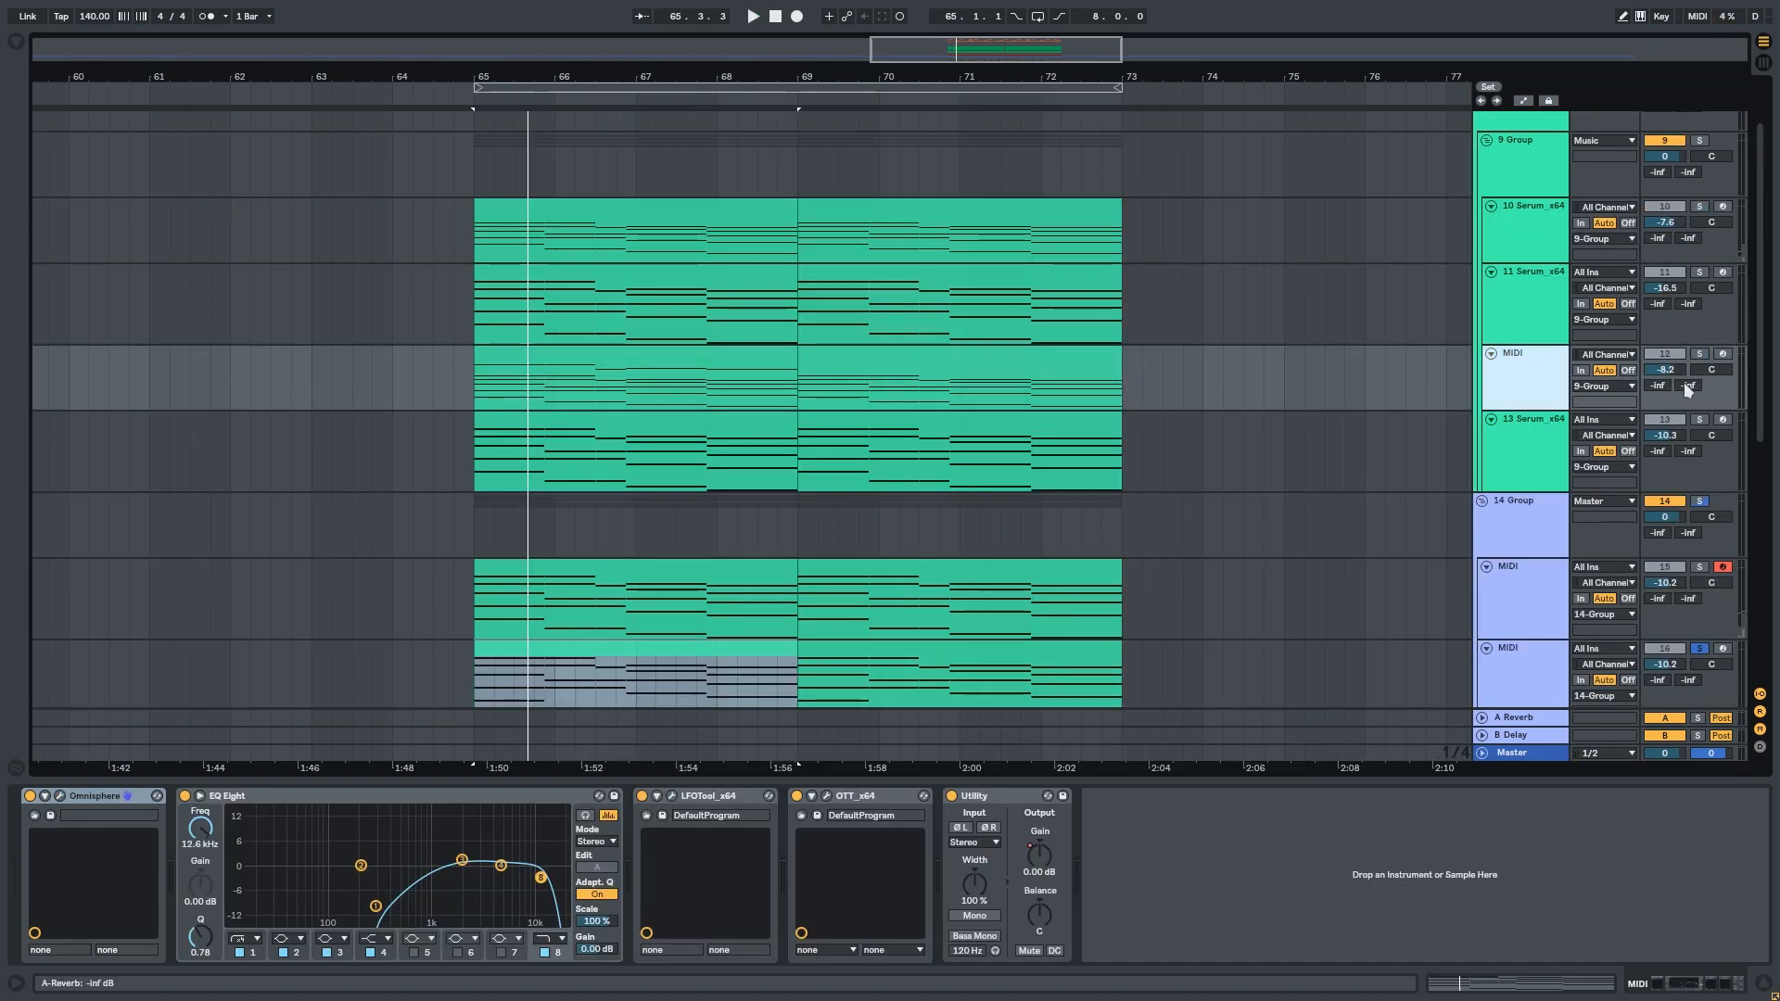
pyautogui.click(1698, 355)
pyautogui.click(1530, 373)
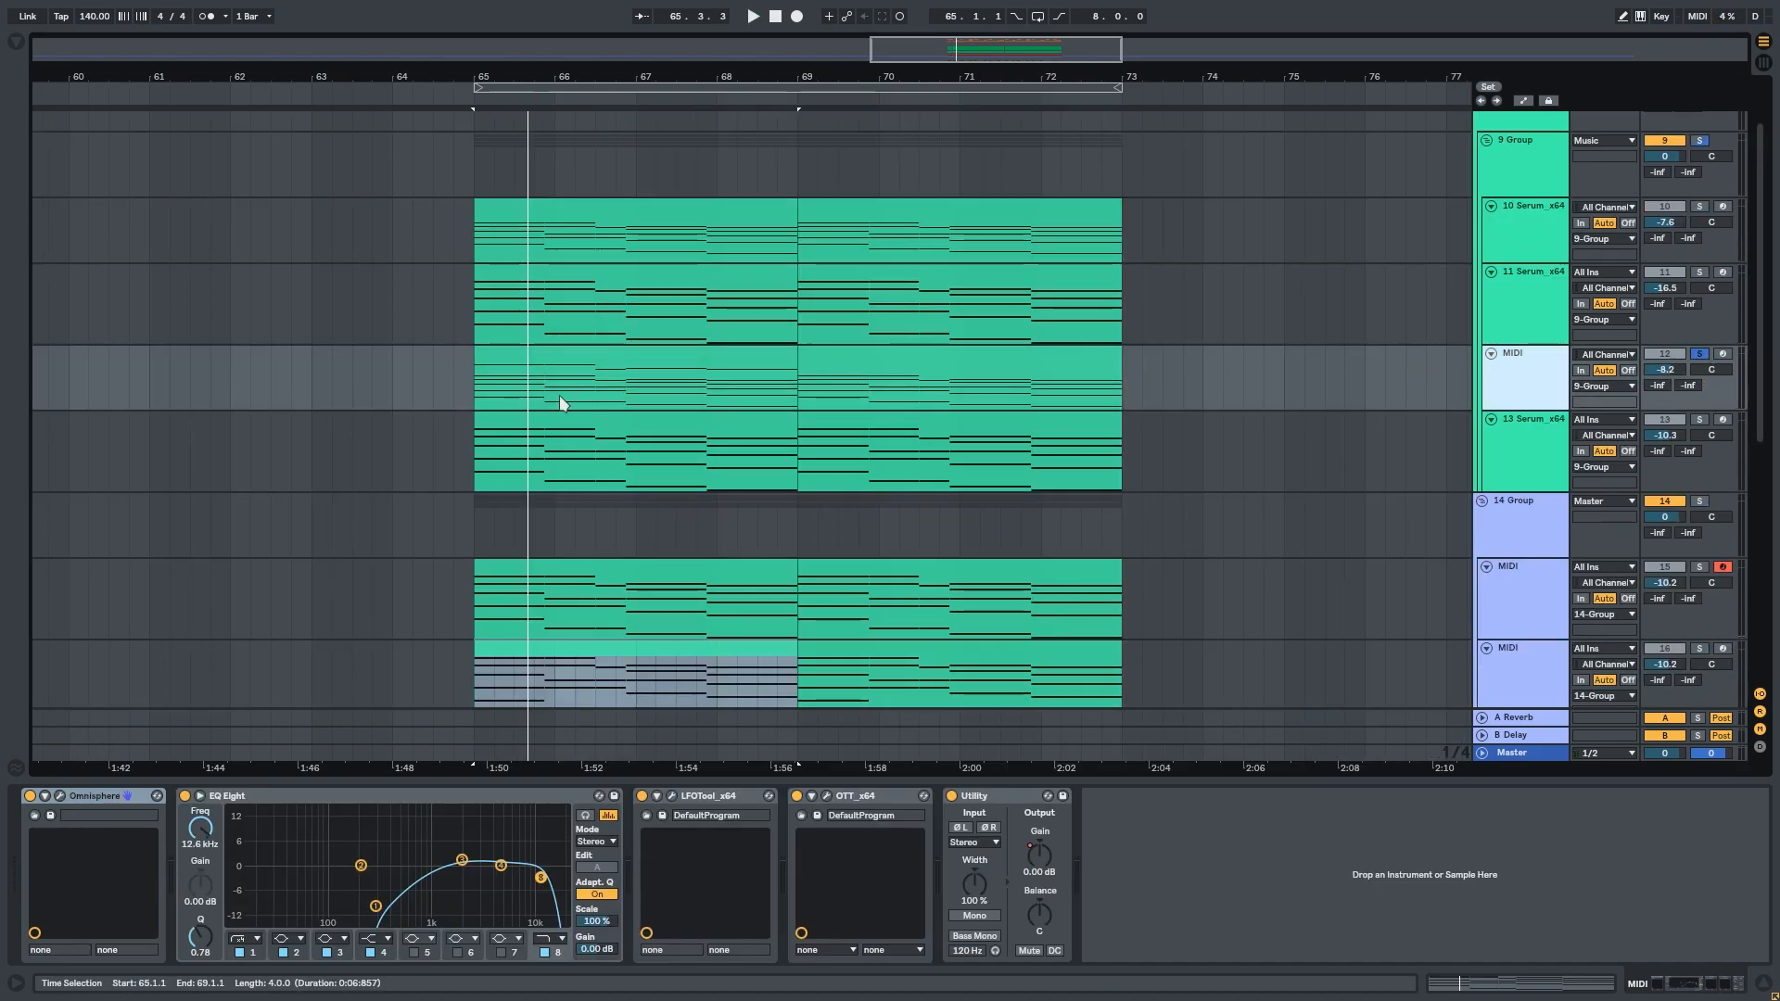
# Deactivate the EQ Eight, LFOTool, OTT and Utility devices on the Omnisphere track.
pyautogui.click(994, 798)
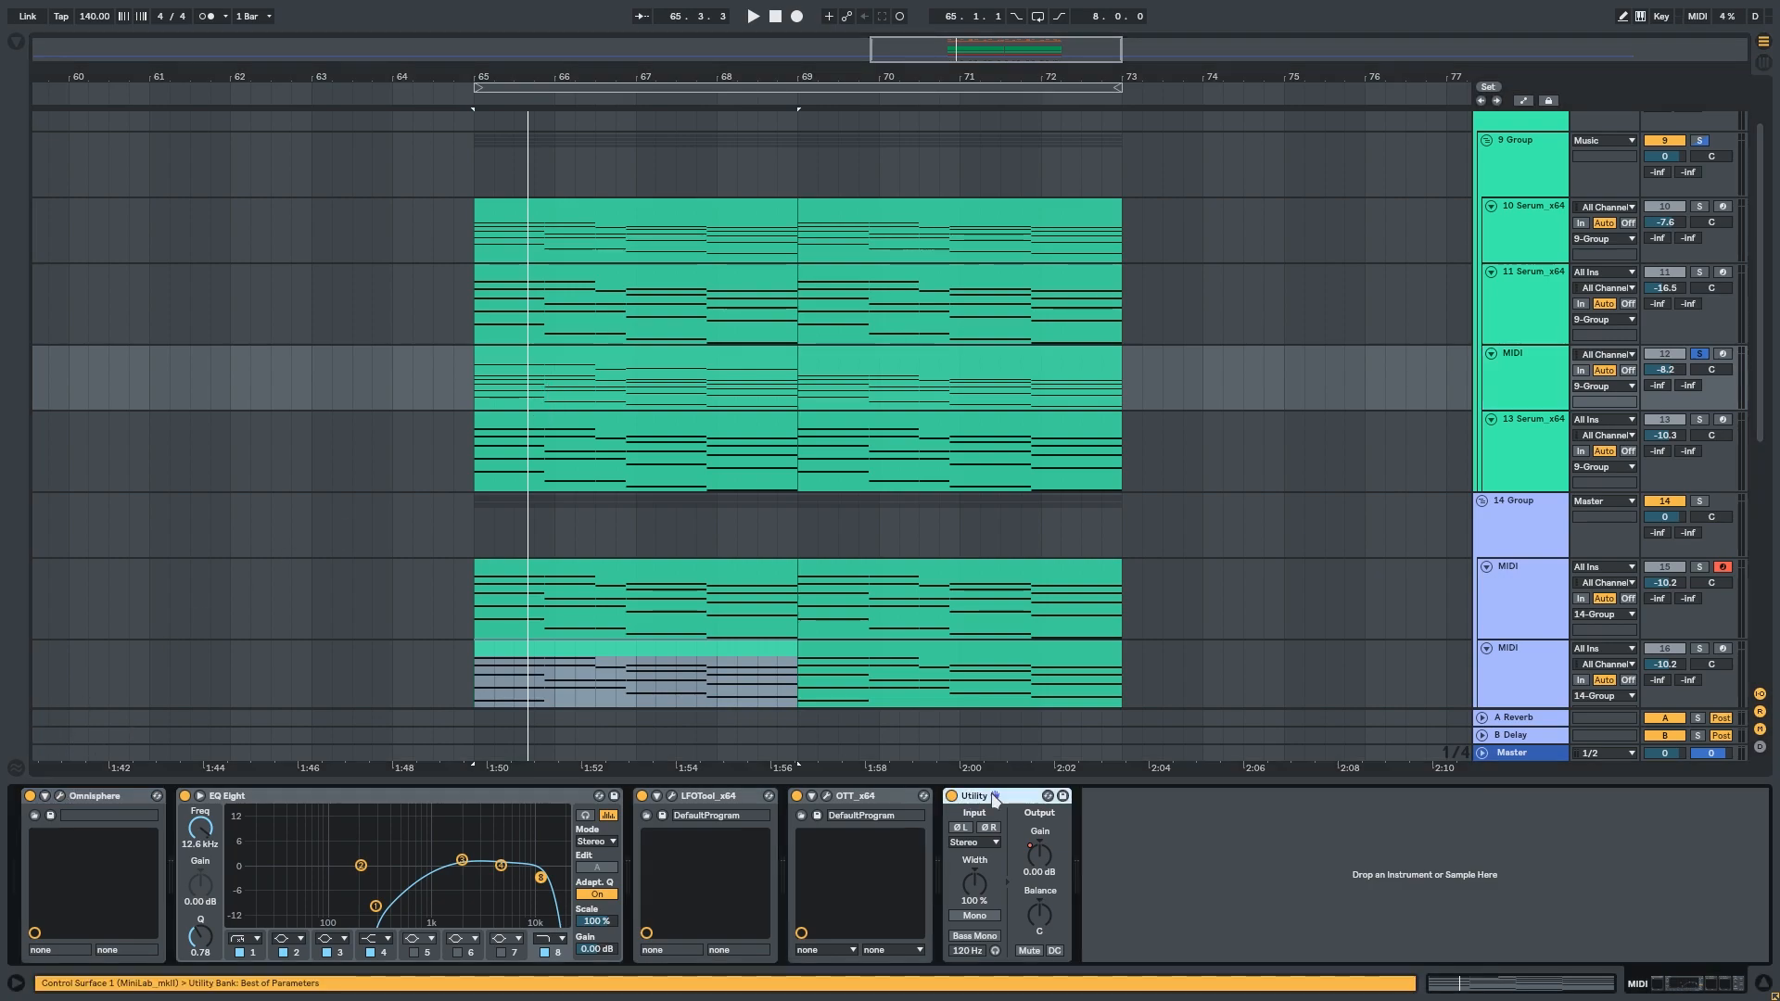
pyautogui.keyDown('shift'); pyautogui.click(519, 797); pyautogui.keyUp('shift')
pyautogui.press('0')
pyautogui.moveTo(607, 603); pyautogui.dragTo(597, 601)
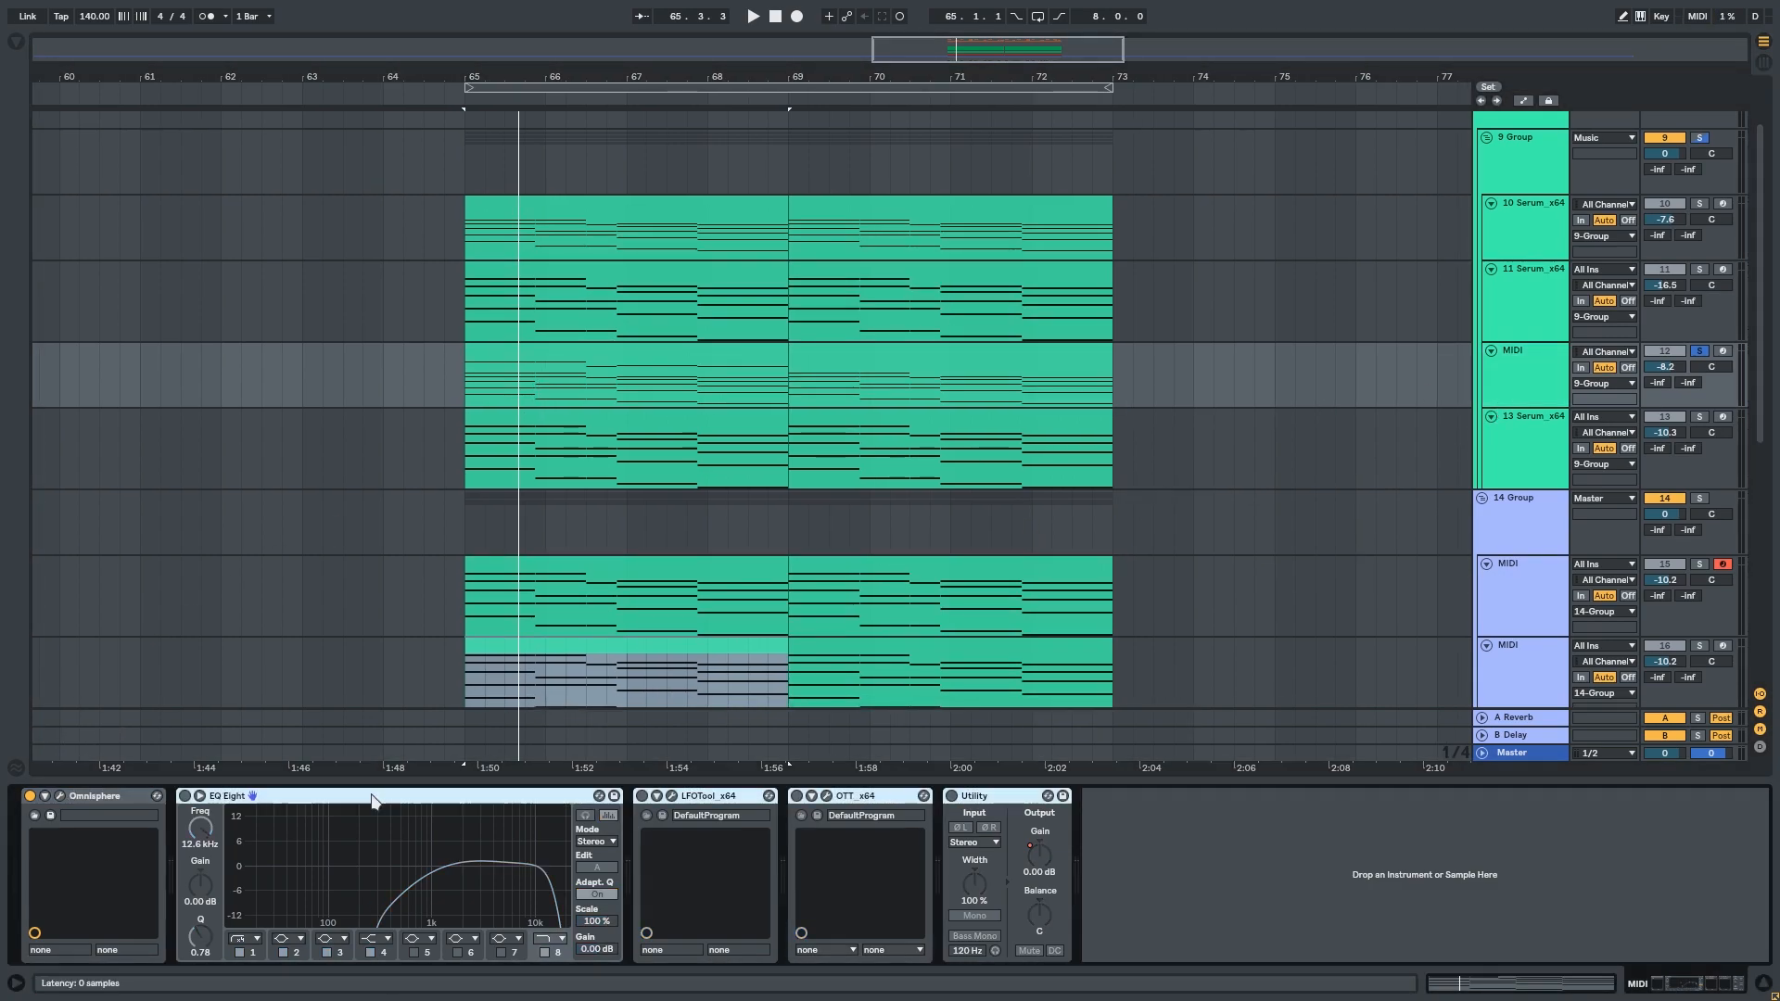
# Reactivate the EQ Eight on the Omnisphere track while playing the soloed chords.
pyautogui.click(374, 797)
pyautogui.click(185, 798)
pyautogui.press('space')
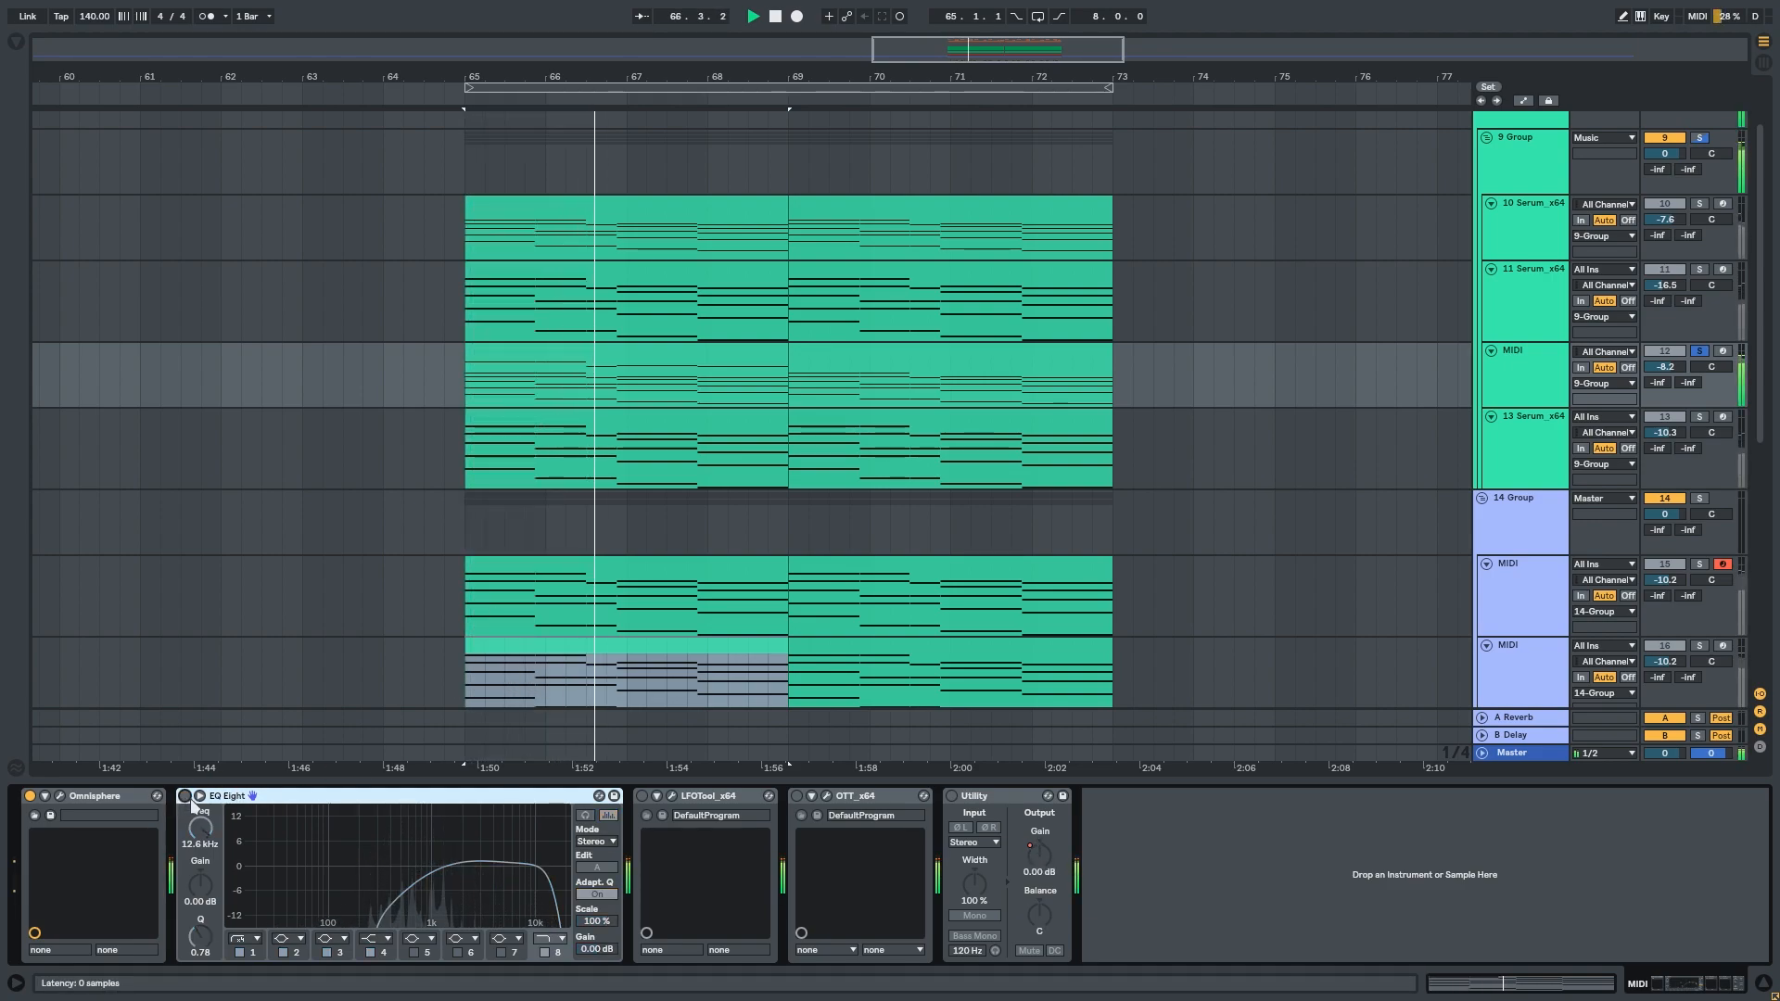
pyautogui.press('space')
pyautogui.moveTo(598, 648); pyautogui.dragTo(572, 571)
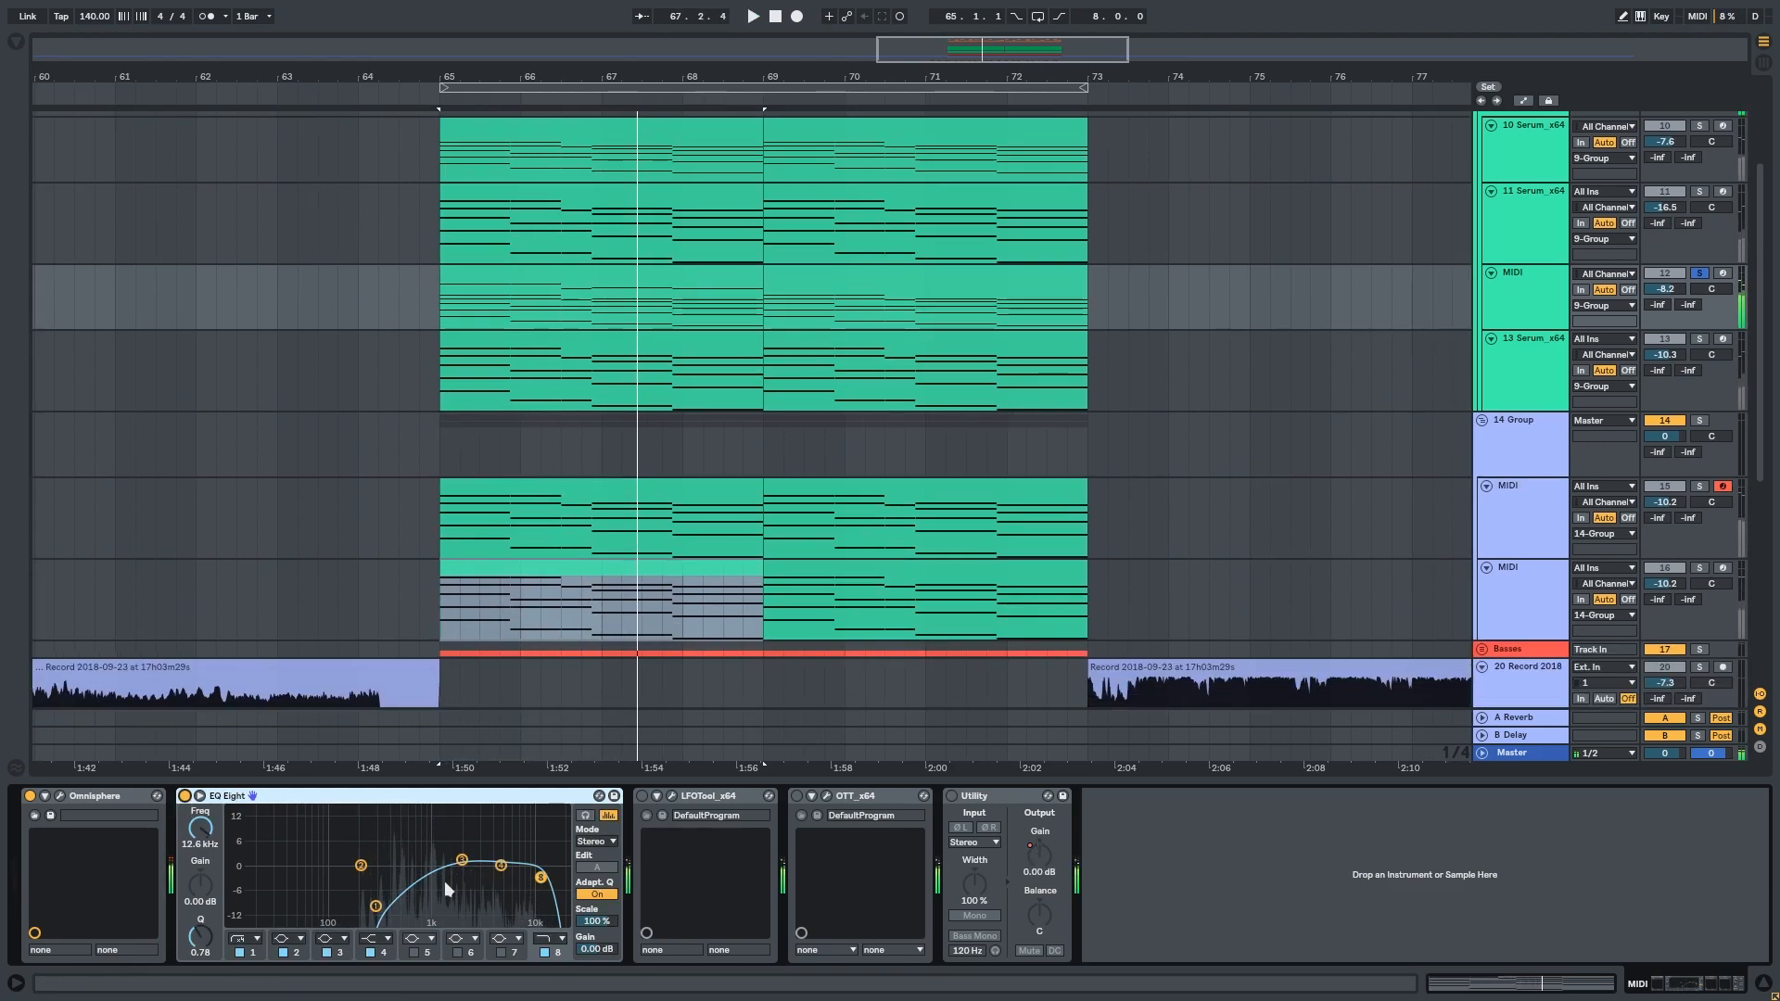
pyautogui.moveTo(541, 479); pyautogui.dragTo(543, 491)
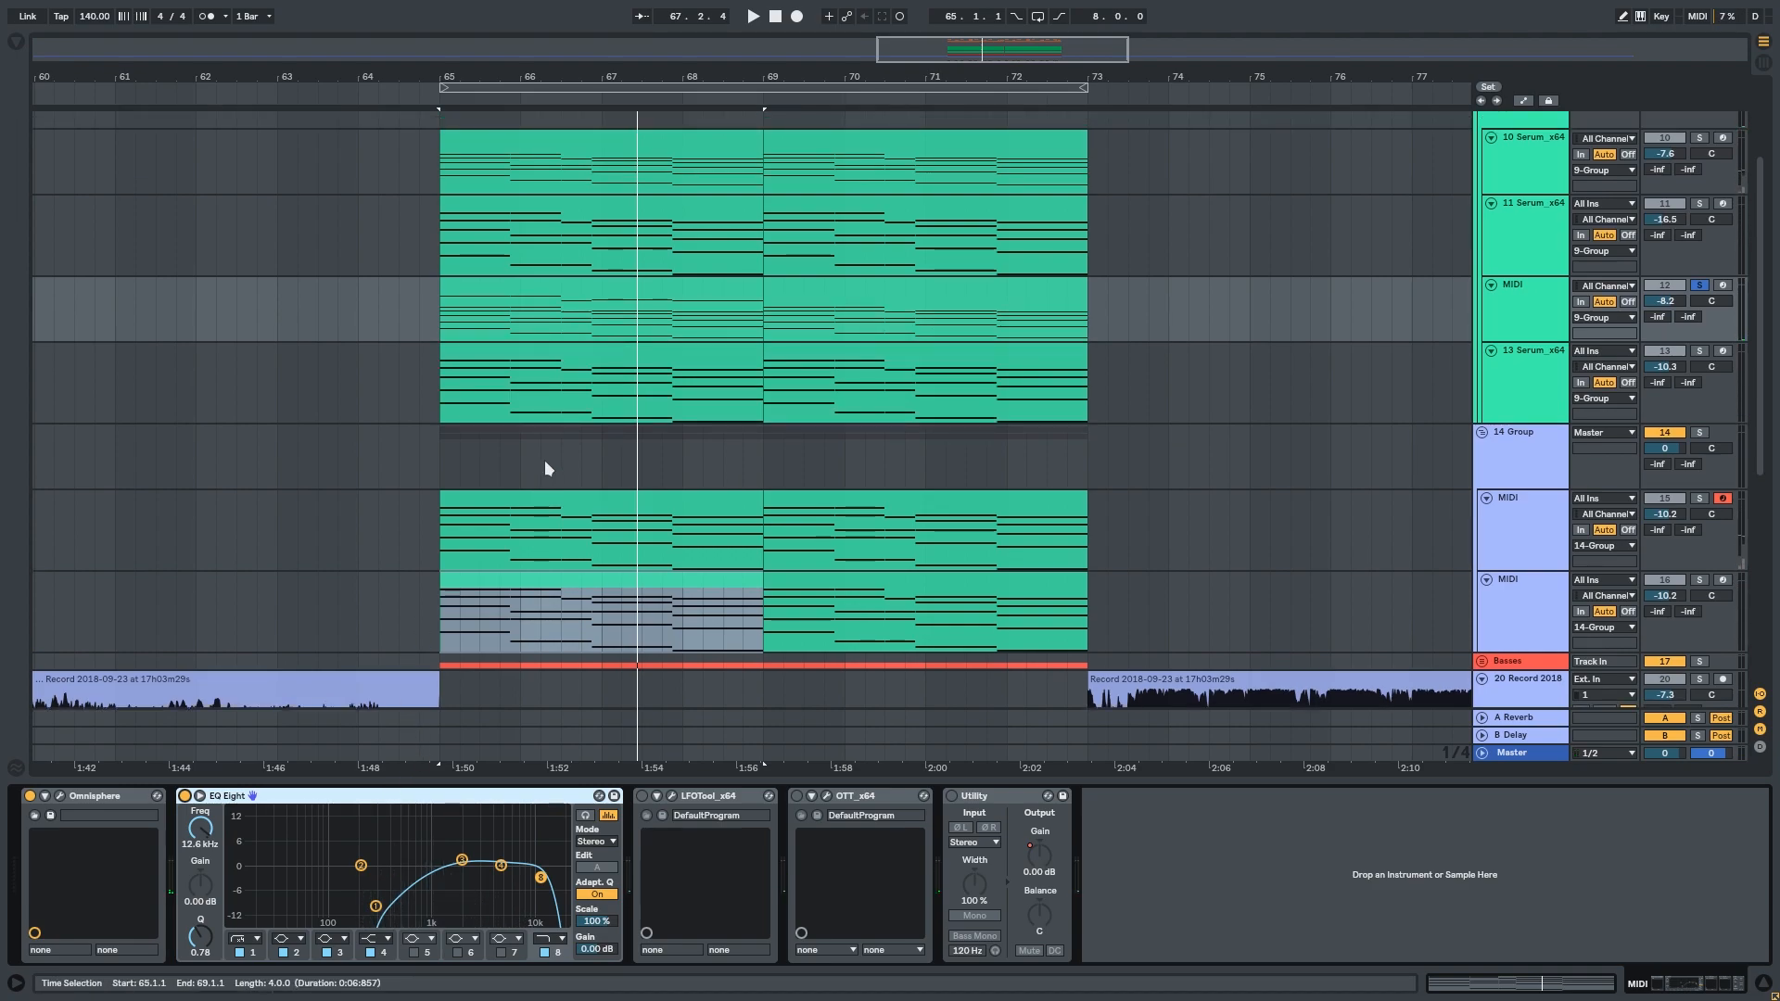
# Show the Omnisphere track's LFOTool, bow its first peak and second rise outward while auditioning, and close it.
pyautogui.scroll(1, 544, 460)
pyautogui.click(672, 797)
pyautogui.moveTo(660, 521); pyautogui.dragTo(473, 388)
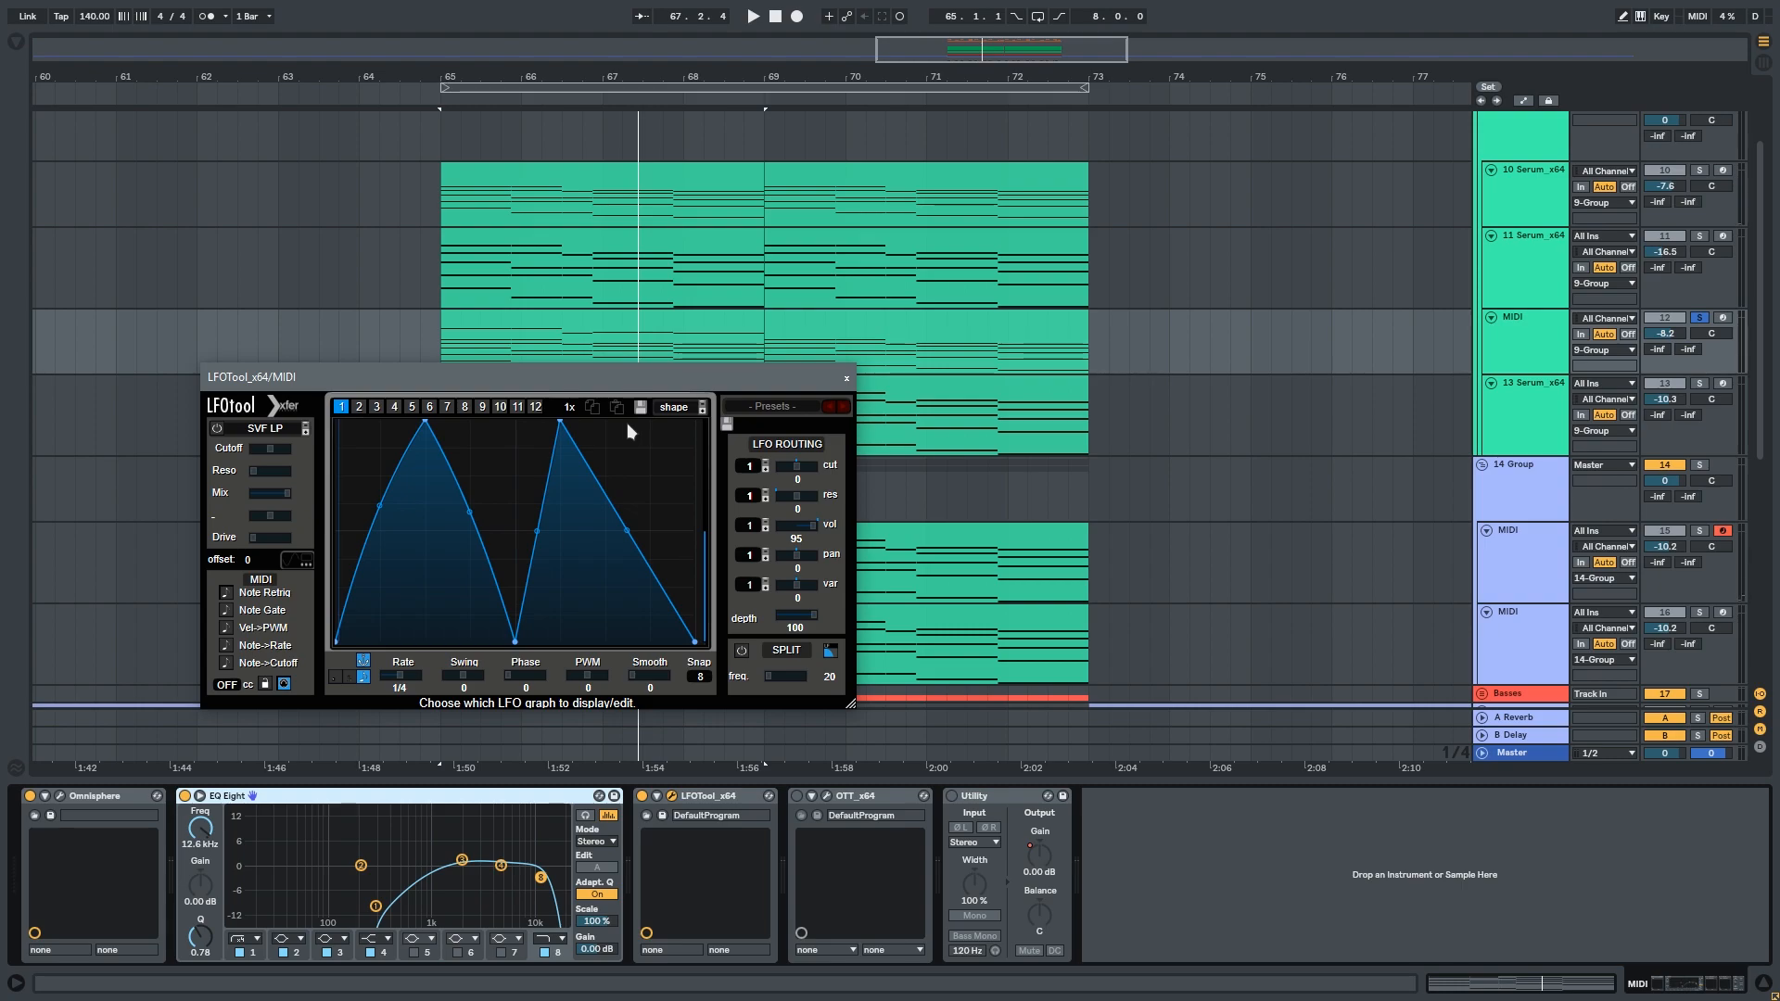
pyautogui.moveTo(613, 371); pyautogui.dragTo(614, 401)
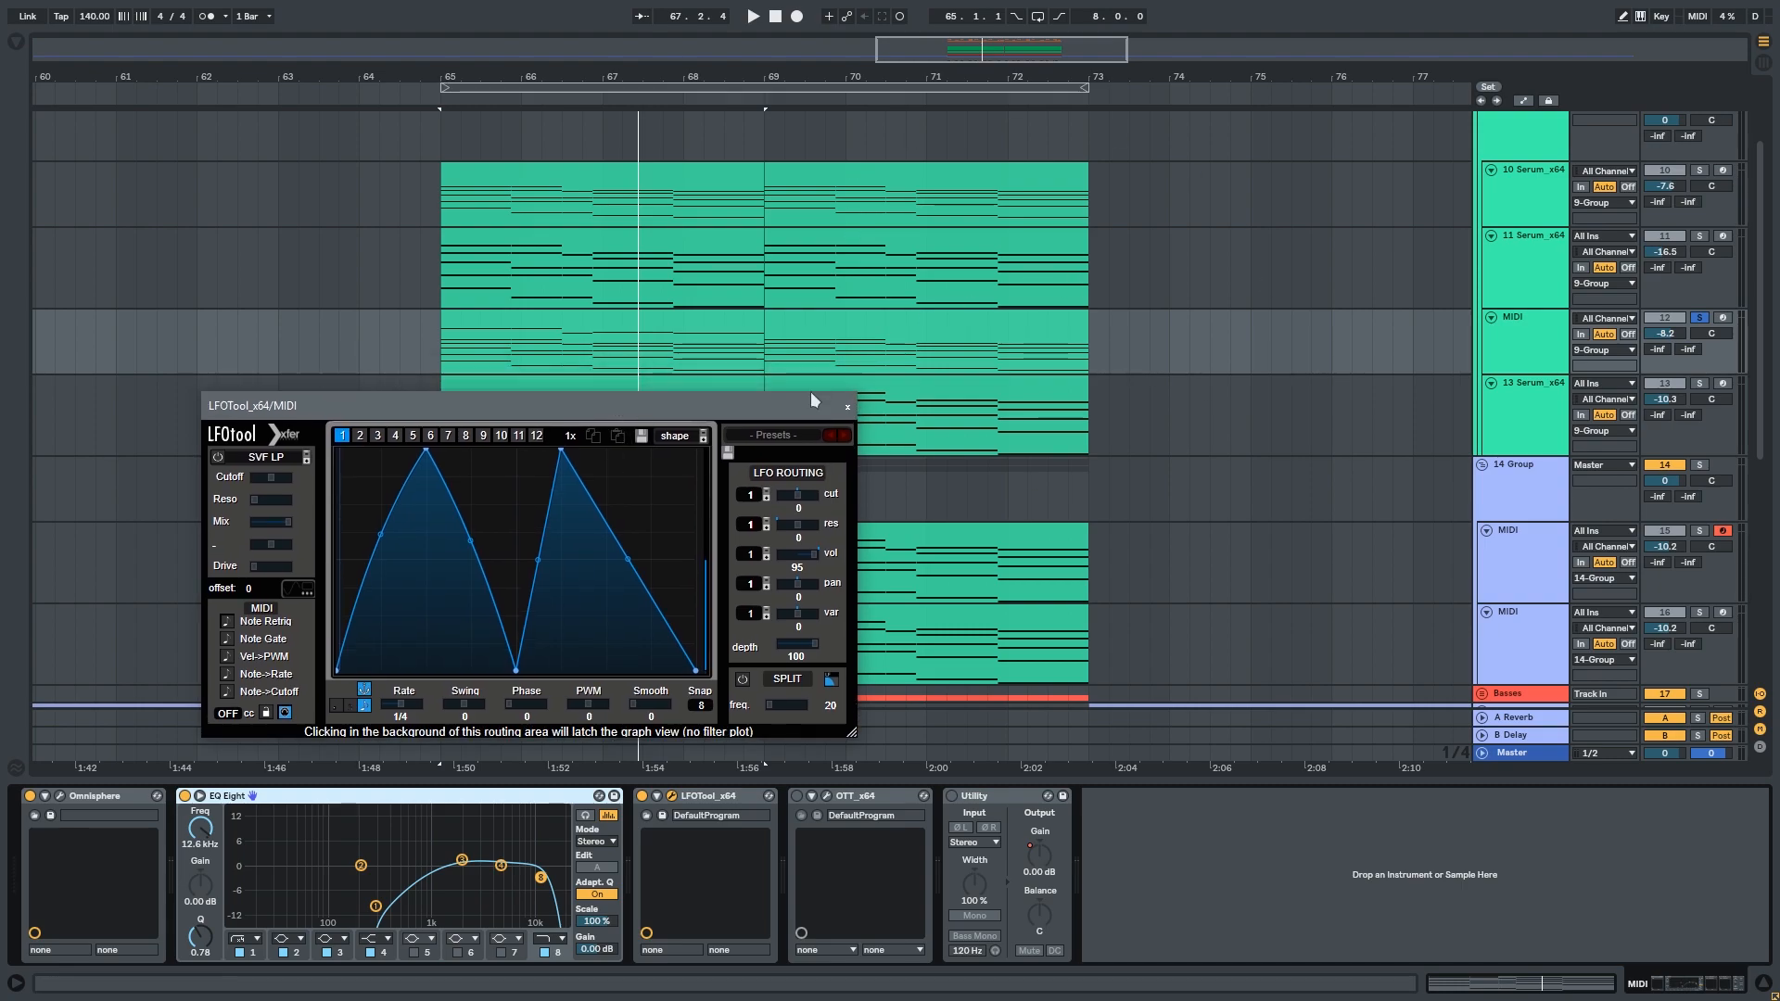
pyautogui.press('space')
pyautogui.press('space')
pyautogui.moveTo(474, 552); pyautogui.dragTo(381, 527)
pyautogui.moveTo(537, 560); pyautogui.dragTo(538, 526)
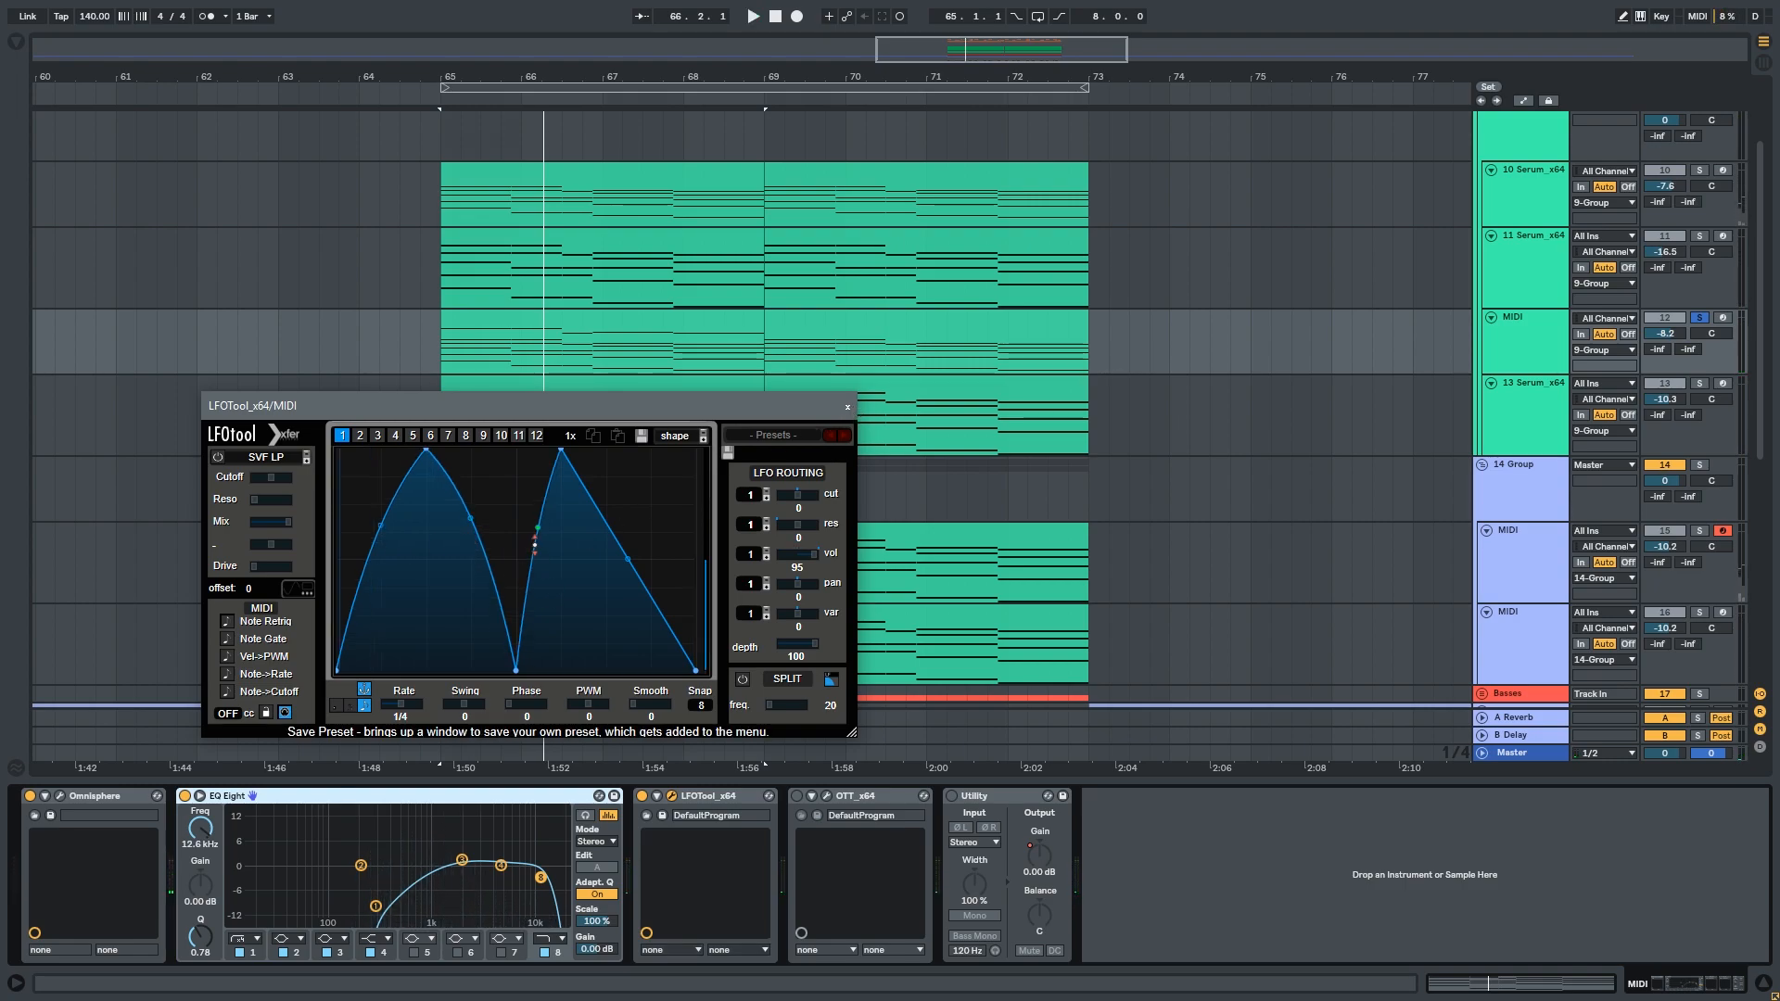
pyautogui.click(847, 406)
# Reactivate OTT on the Omnisphere track during playback, view its settings and close its window.
pyautogui.click(827, 796)
pyautogui.press('space')
pyautogui.click(827, 797)
pyautogui.click(827, 798)
pyautogui.click(798, 797)
pyautogui.click(798, 798)
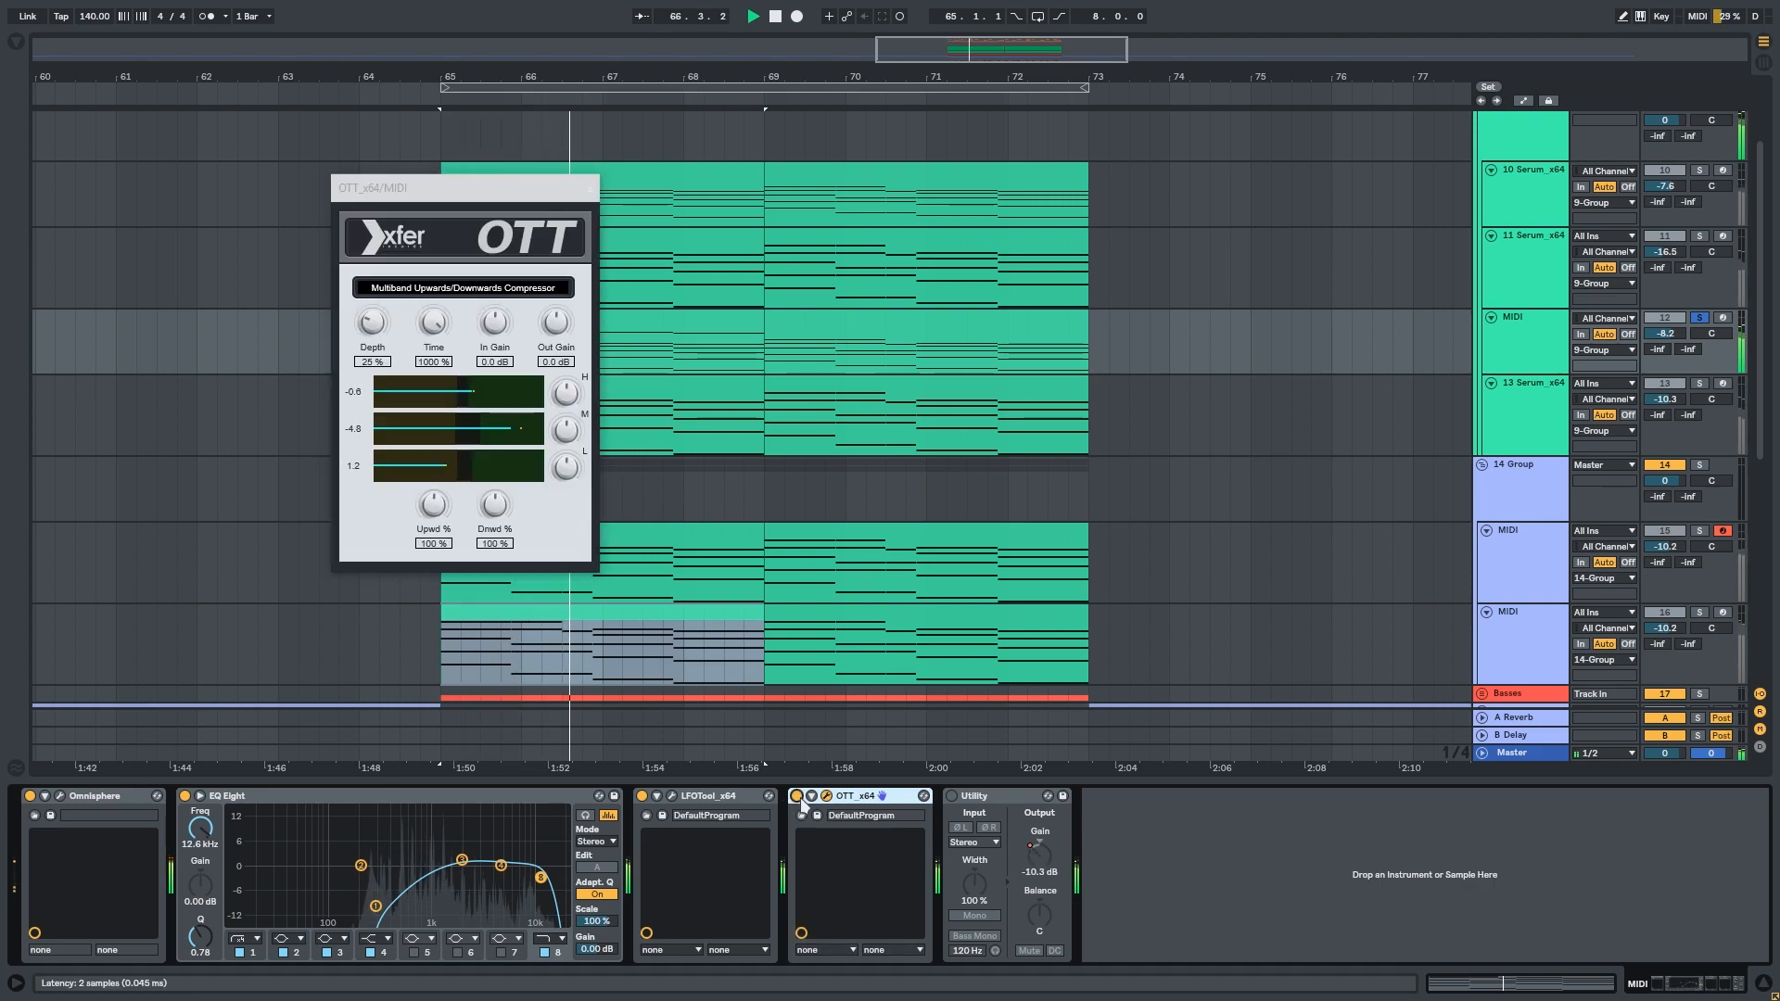
pyautogui.click(827, 796)
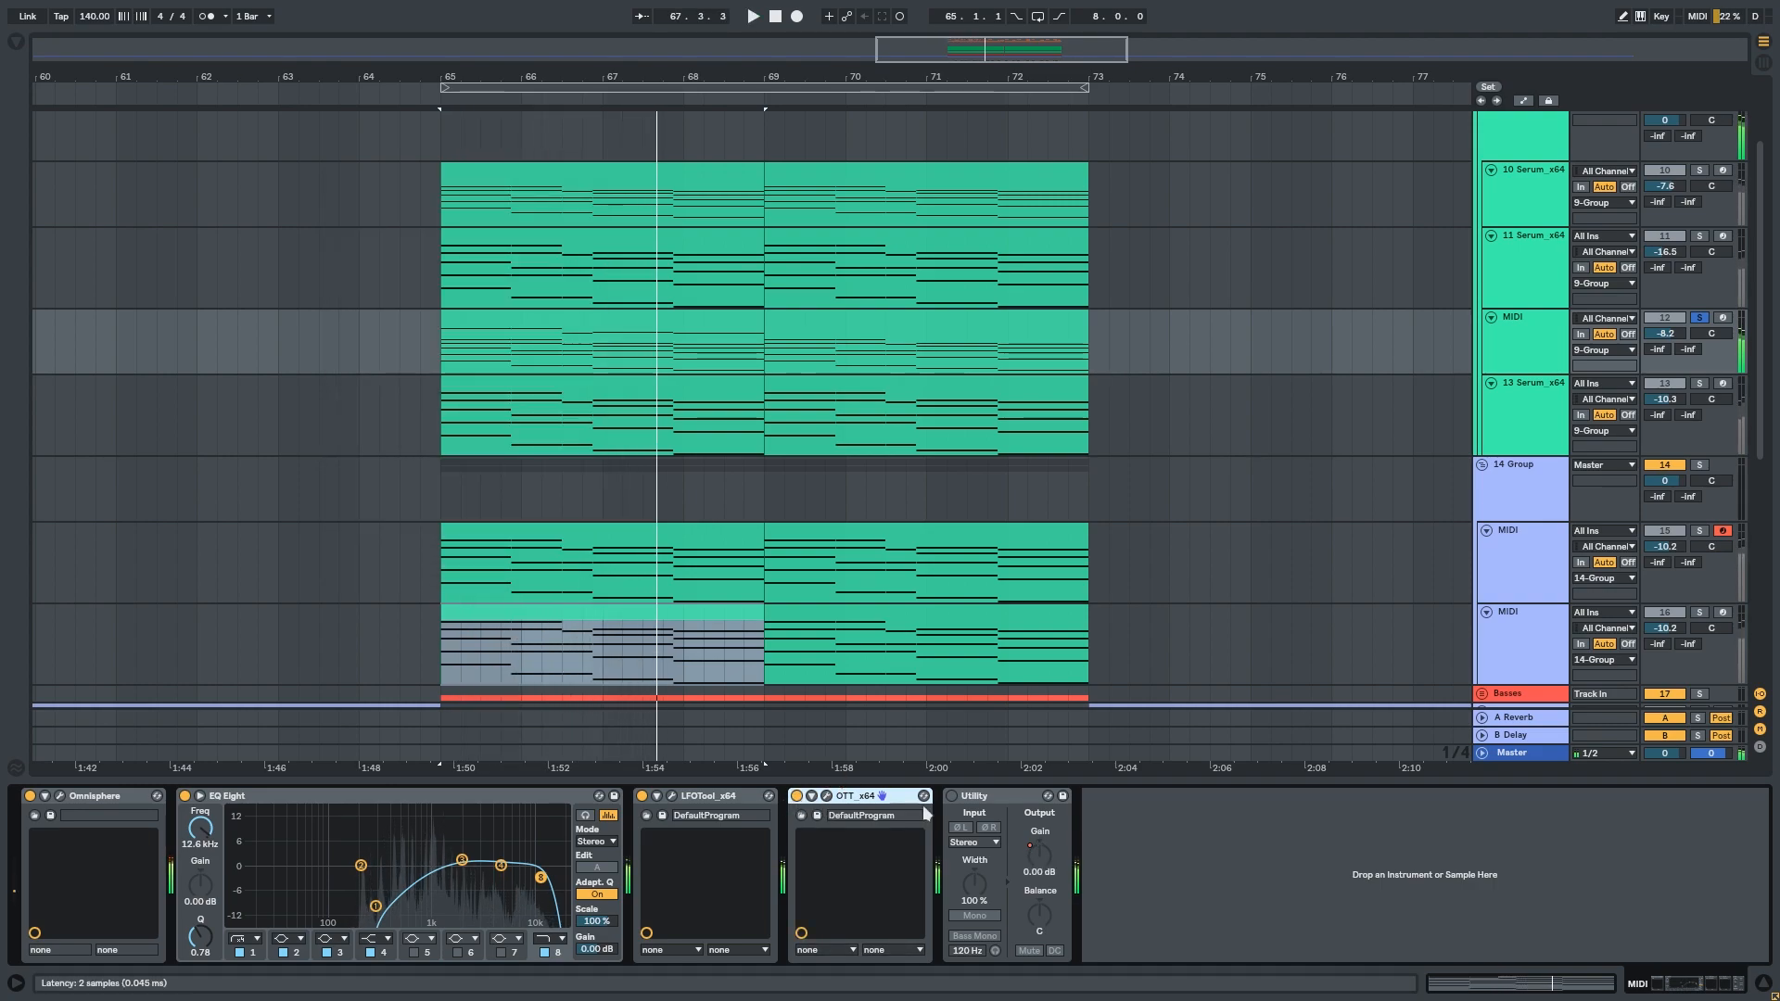
# Turn the Utility device back on and show the automation lanes of the arrangement around bar 65.
pyautogui.click(973, 795)
pyautogui.click(1522, 101)
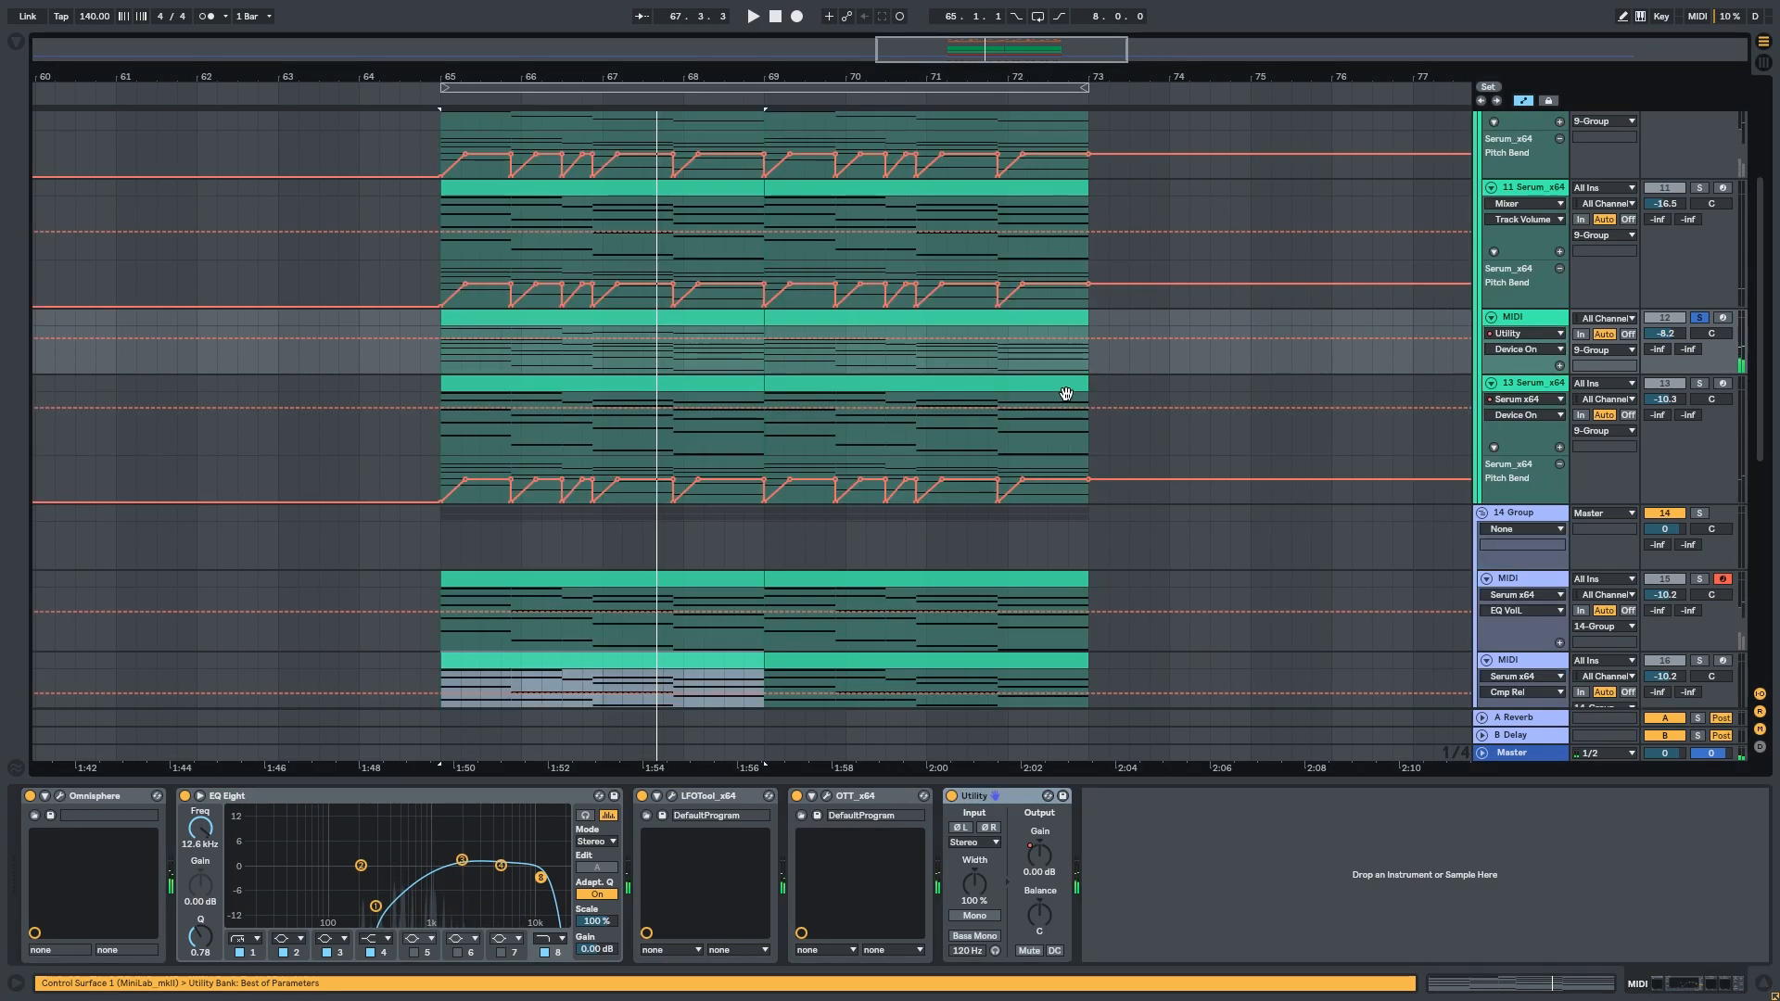
pyautogui.moveTo(1066, 394); pyautogui.dragTo(1075, 361)
pyautogui.press('+')
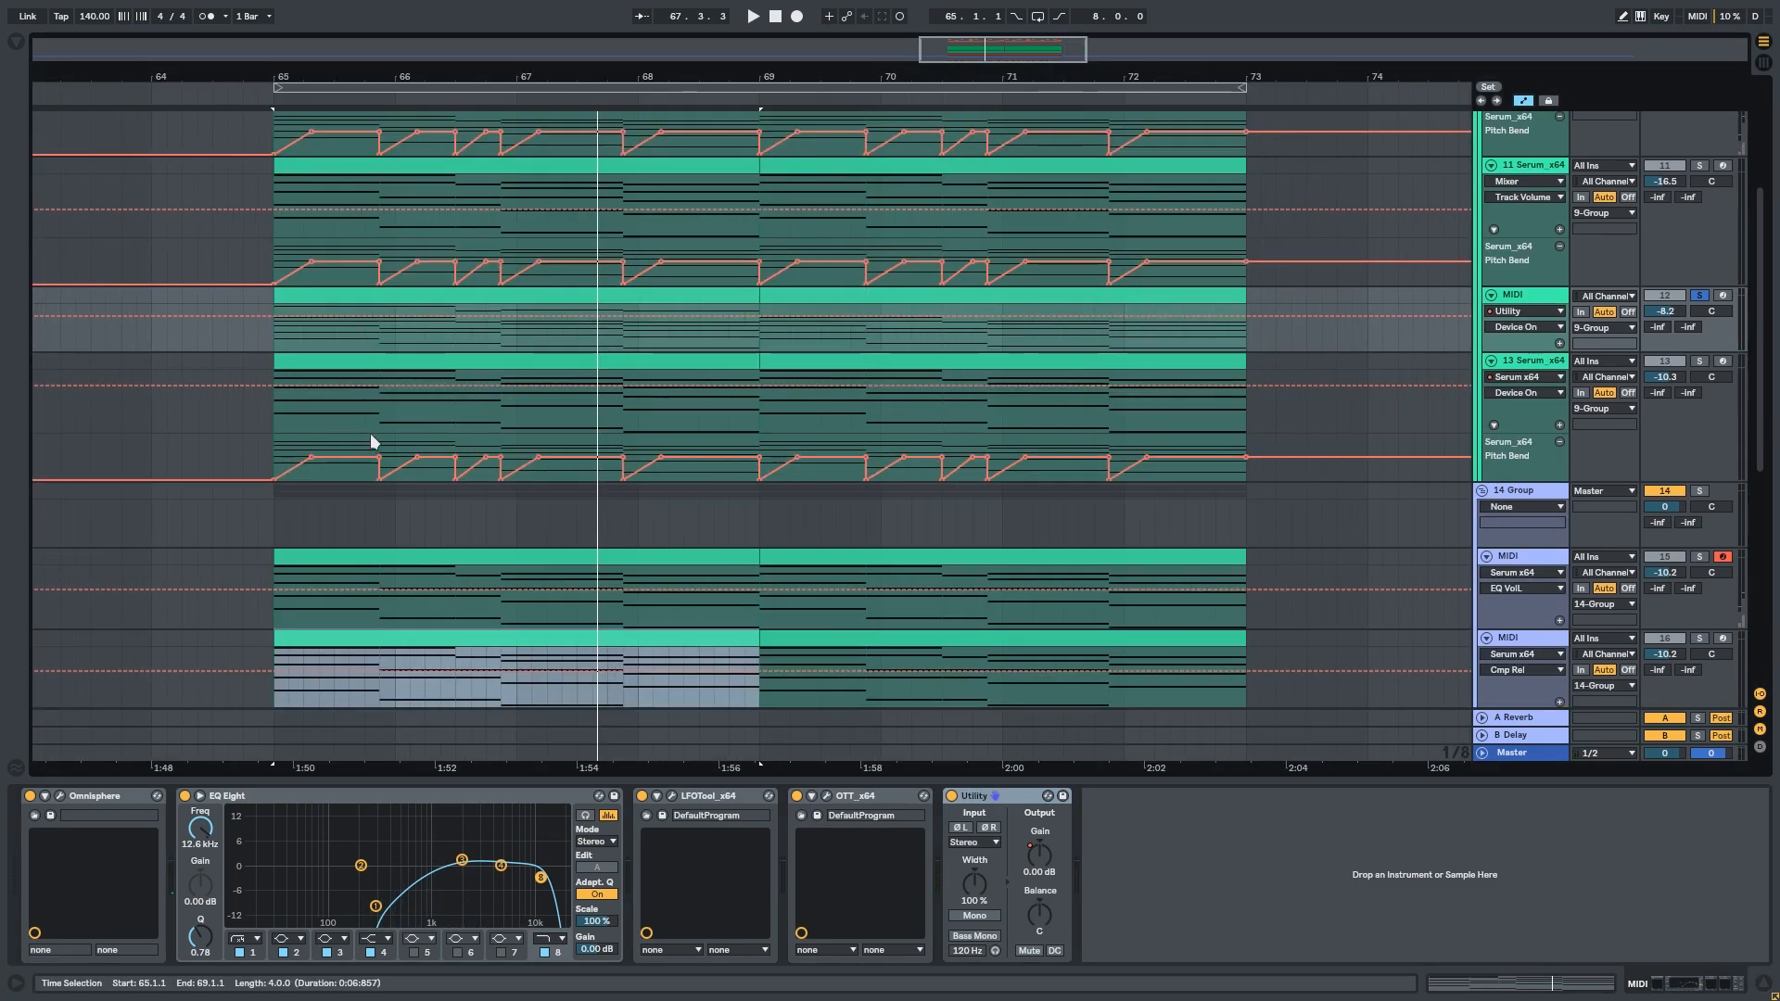
pyautogui.click(379, 417)
pyautogui.moveTo(378, 422); pyautogui.dragTo(276, 421)
pyautogui.click(277, 422)
# Expand the Omnisphere MIDI track to display its Utility Gain automation lane.
pyautogui.click(1534, 360)
pyautogui.moveTo(850, 341); pyautogui.dragTo(854, 446)
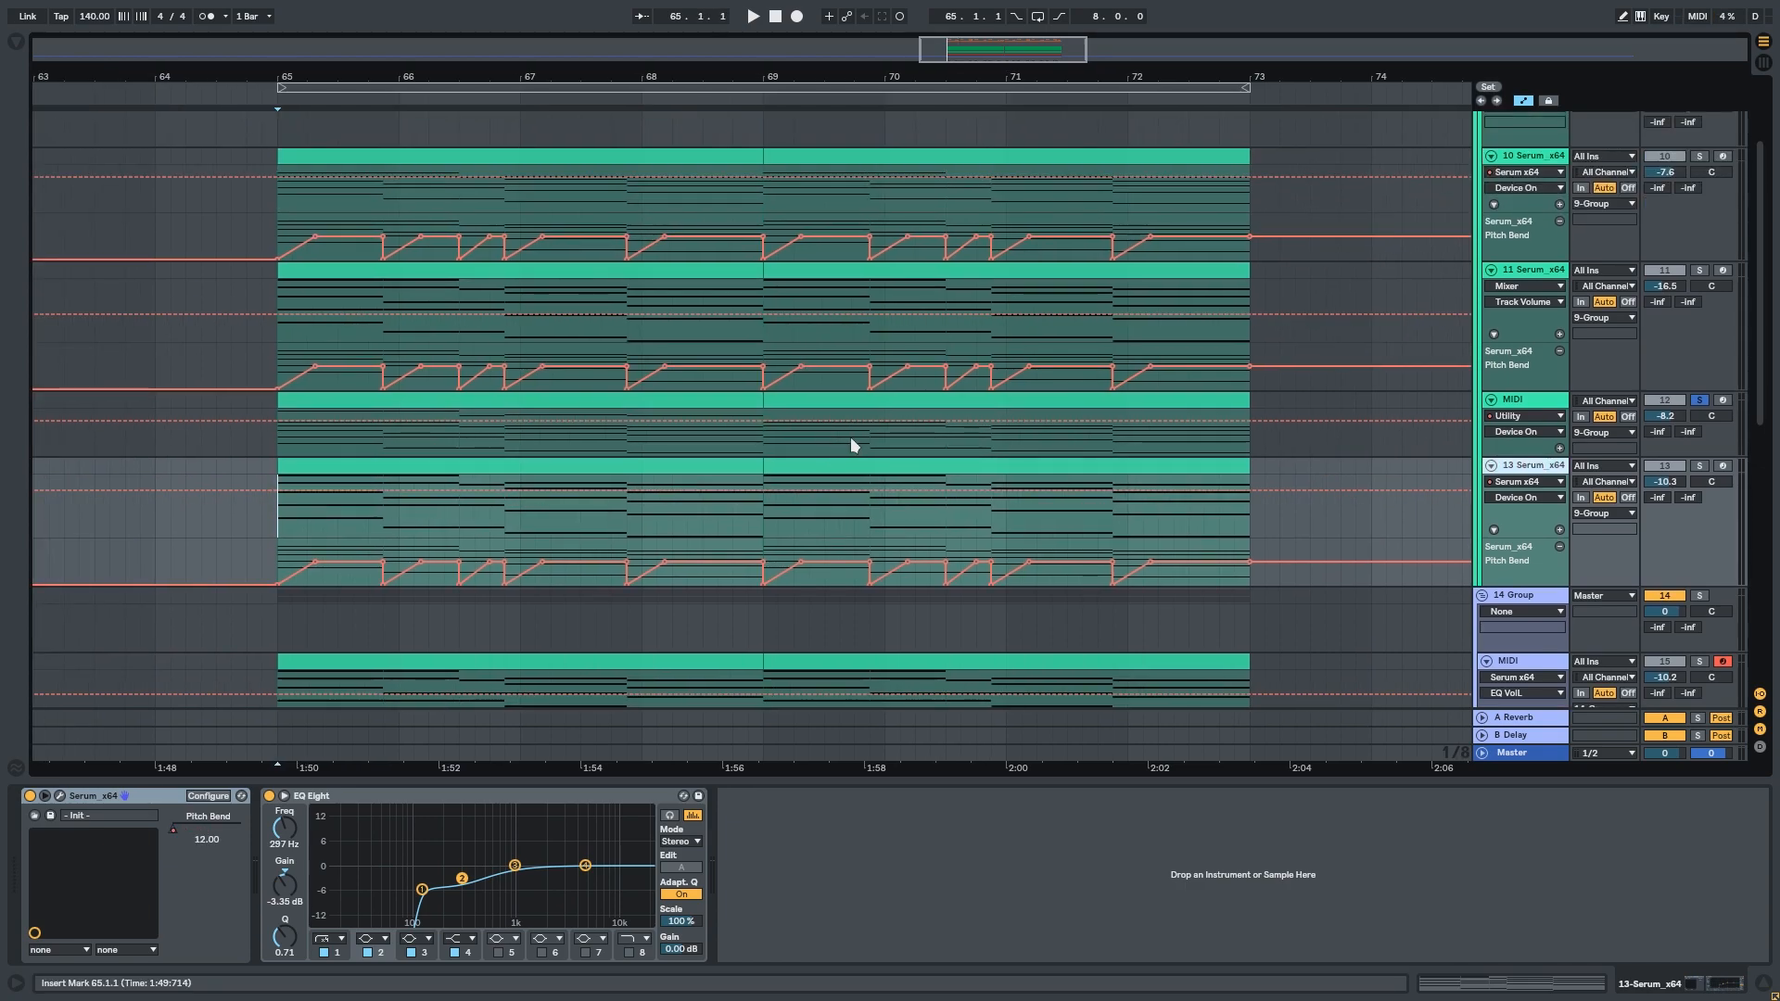
pyautogui.click(1505, 433)
pyautogui.click(1518, 575)
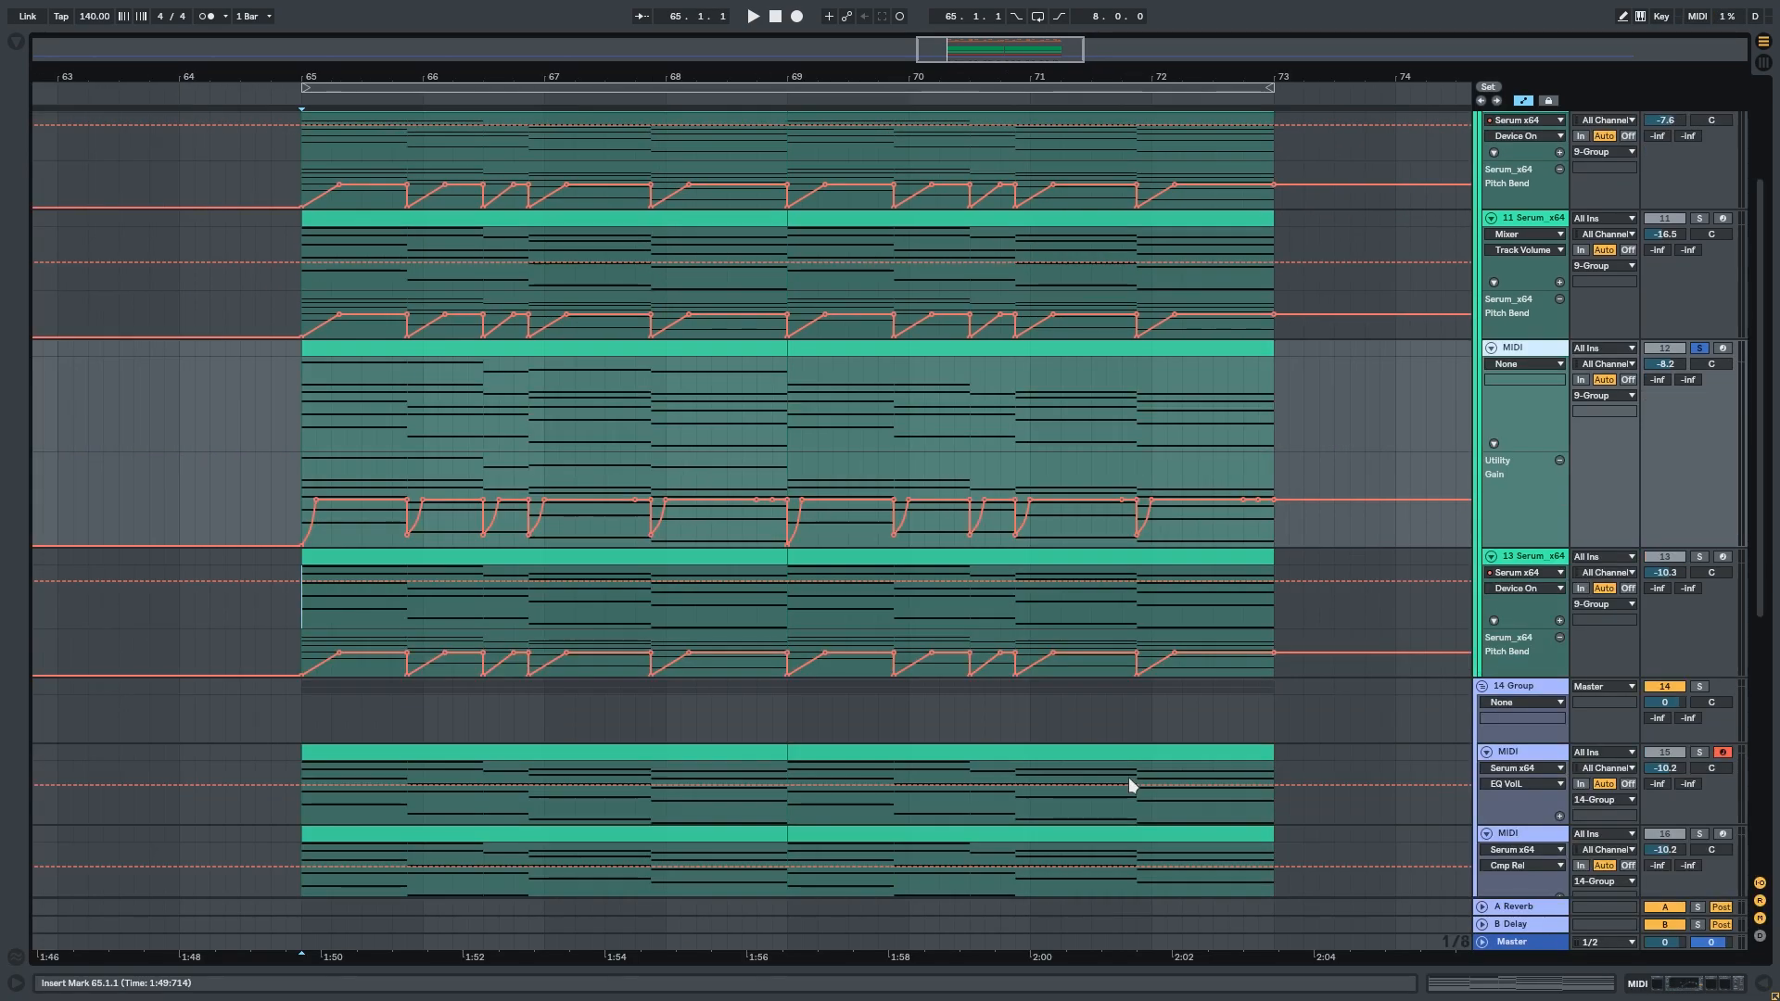
# Solo the 13 Serum_x64 track, play its chords and show its device chain.
pyautogui.click(1539, 561)
pyautogui.click(1698, 557)
pyautogui.press('space')
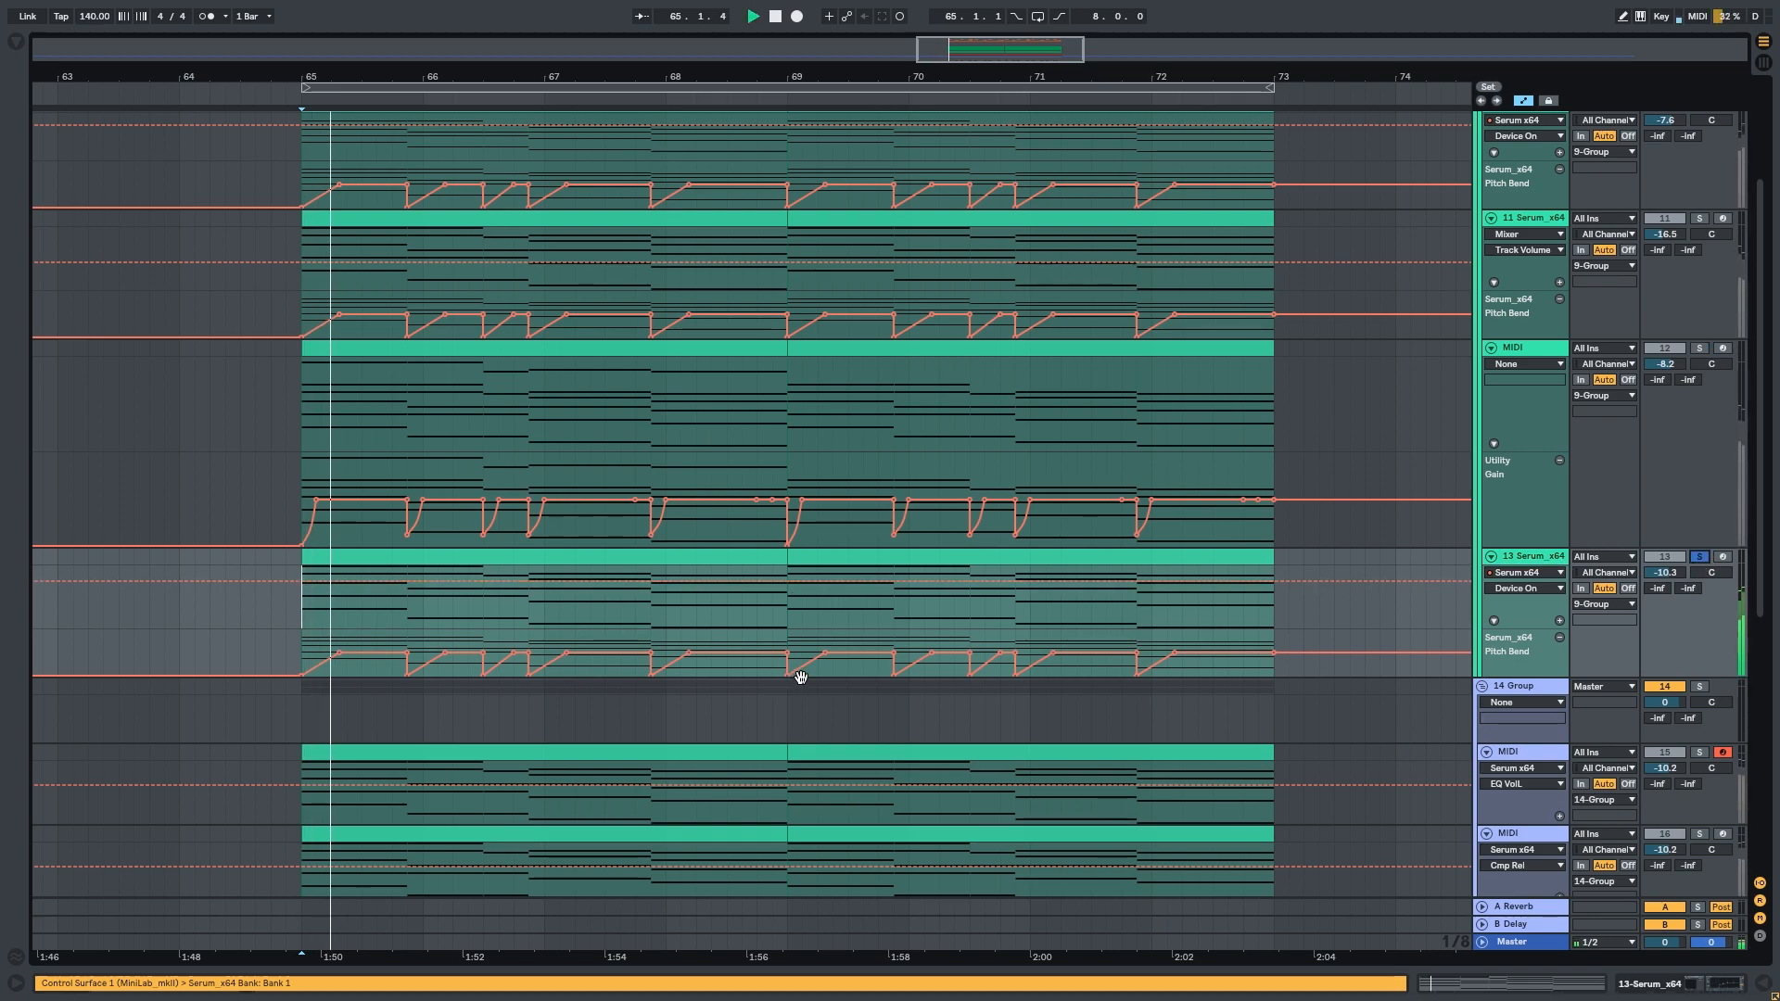
pyautogui.moveTo(799, 679); pyautogui.dragTo(773, 607)
pyautogui.click(1714, 987)
pyautogui.moveTo(997, 551); pyautogui.dragTo(1016, 501)
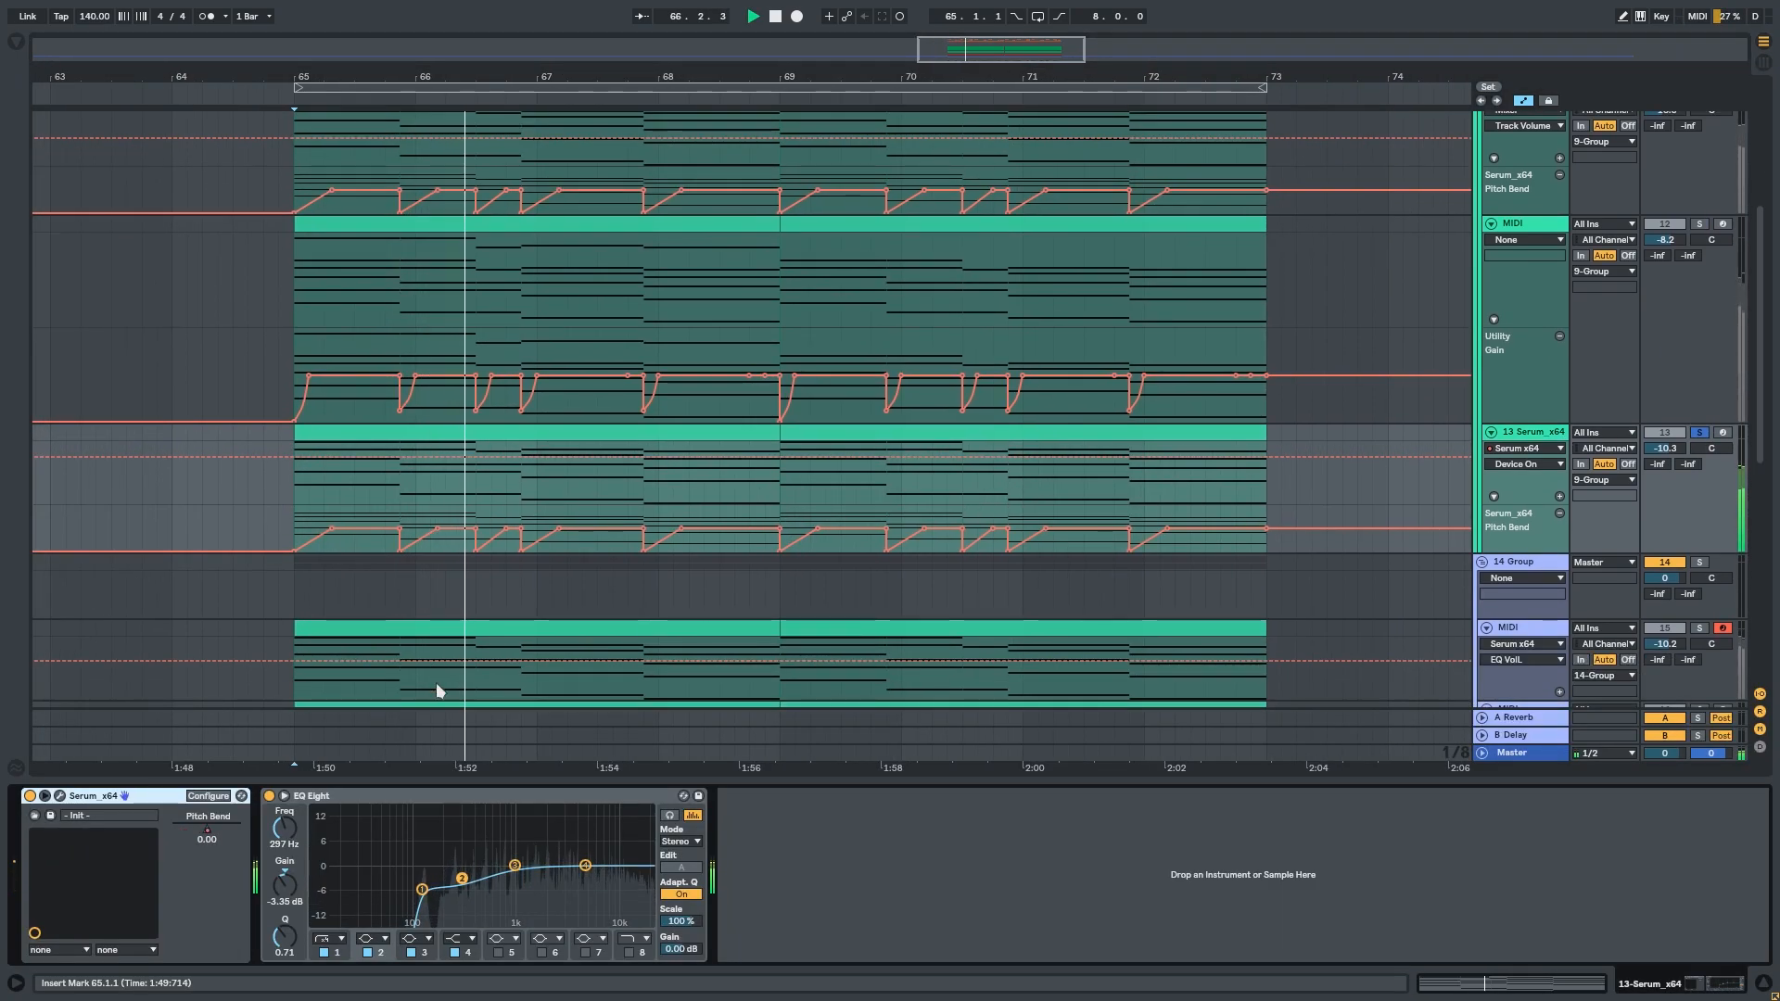
pyautogui.press('space')
# Open Serum on the 13 Serum_x64 track and examine oscillator B's sync warp and the LFO 2 shape.
pyautogui.click(60, 797)
pyautogui.moveTo(519, 76); pyautogui.dragTo(677, 219)
pyautogui.click(593, 187)
pyautogui.moveTo(1320, 506); pyautogui.dragTo(1307, 246)
pyautogui.click(1520, 450)
pyautogui.click(578, 271)
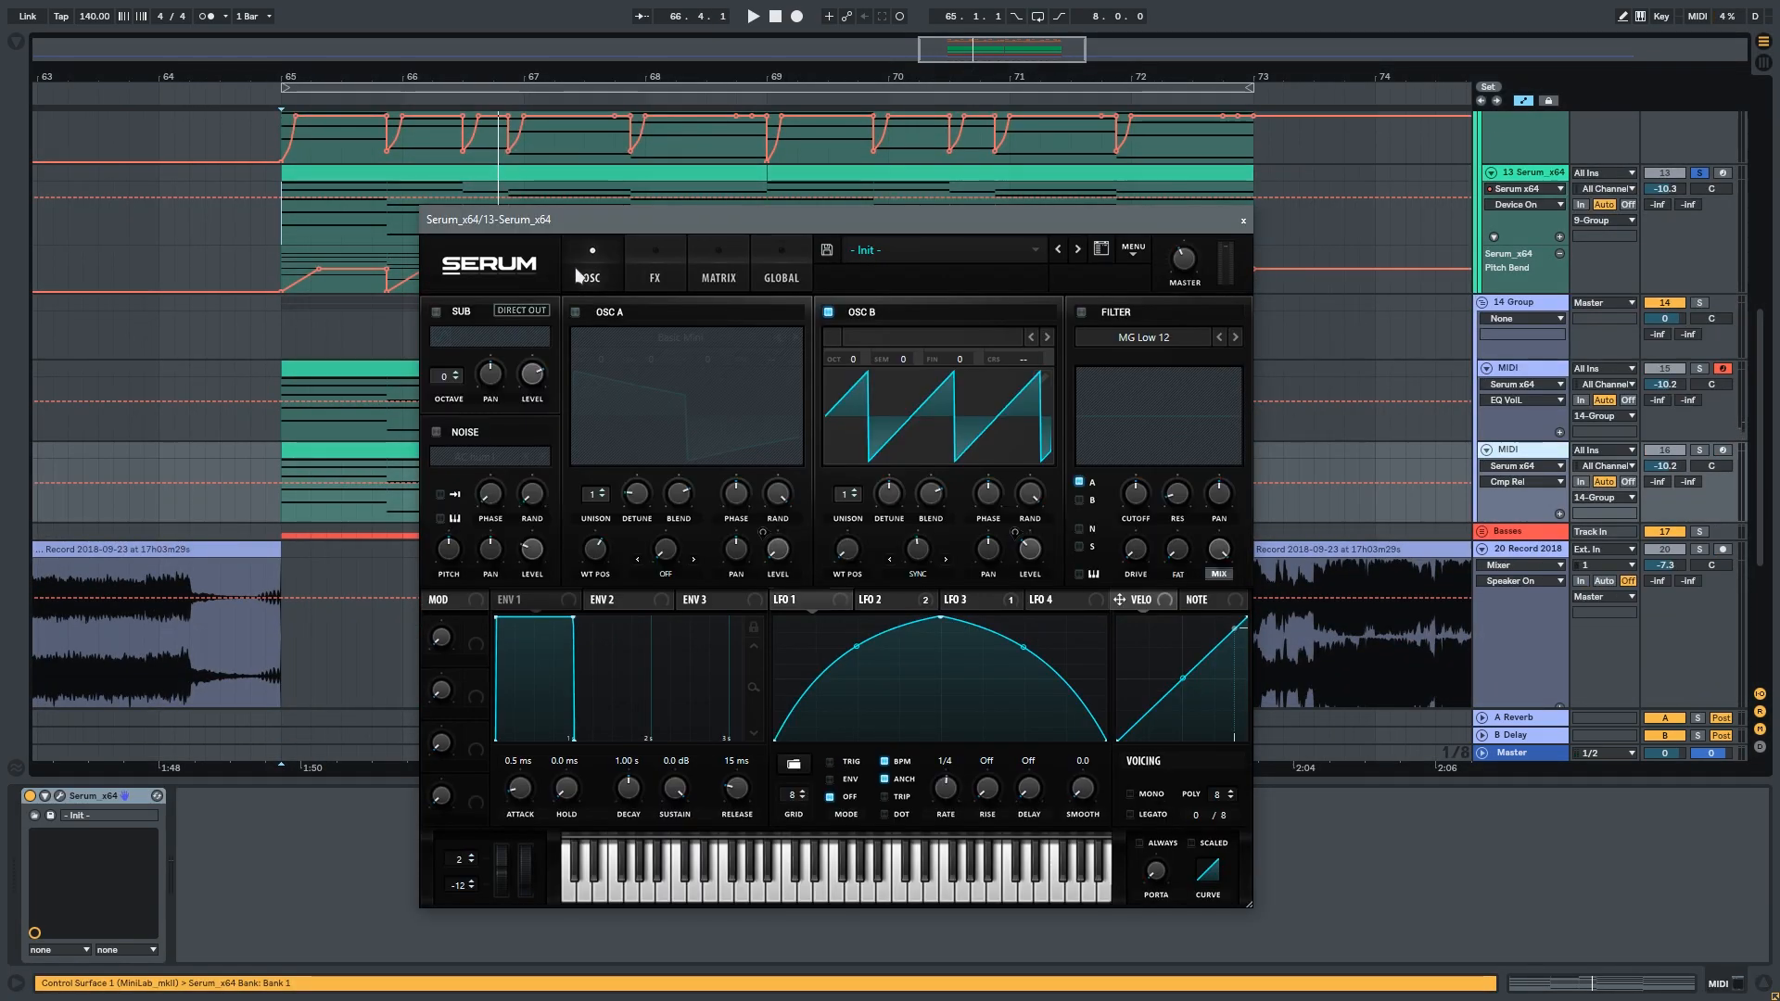
pyautogui.click(925, 548)
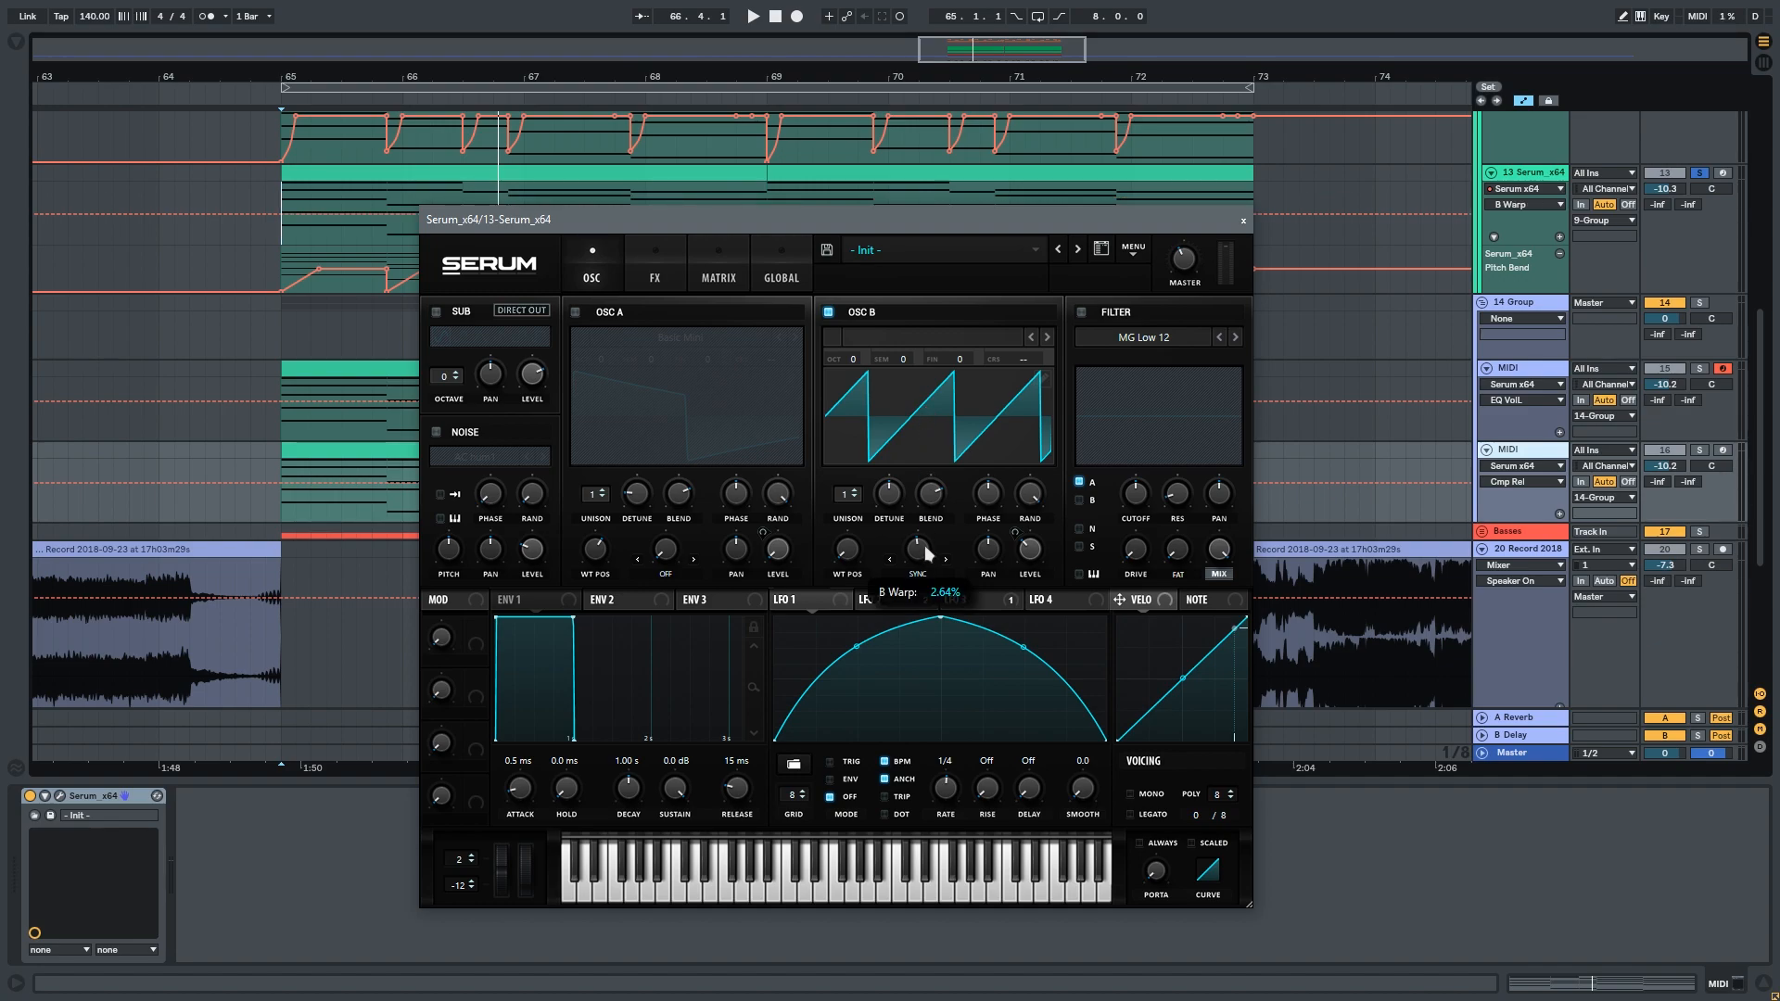
pyautogui.click(905, 595)
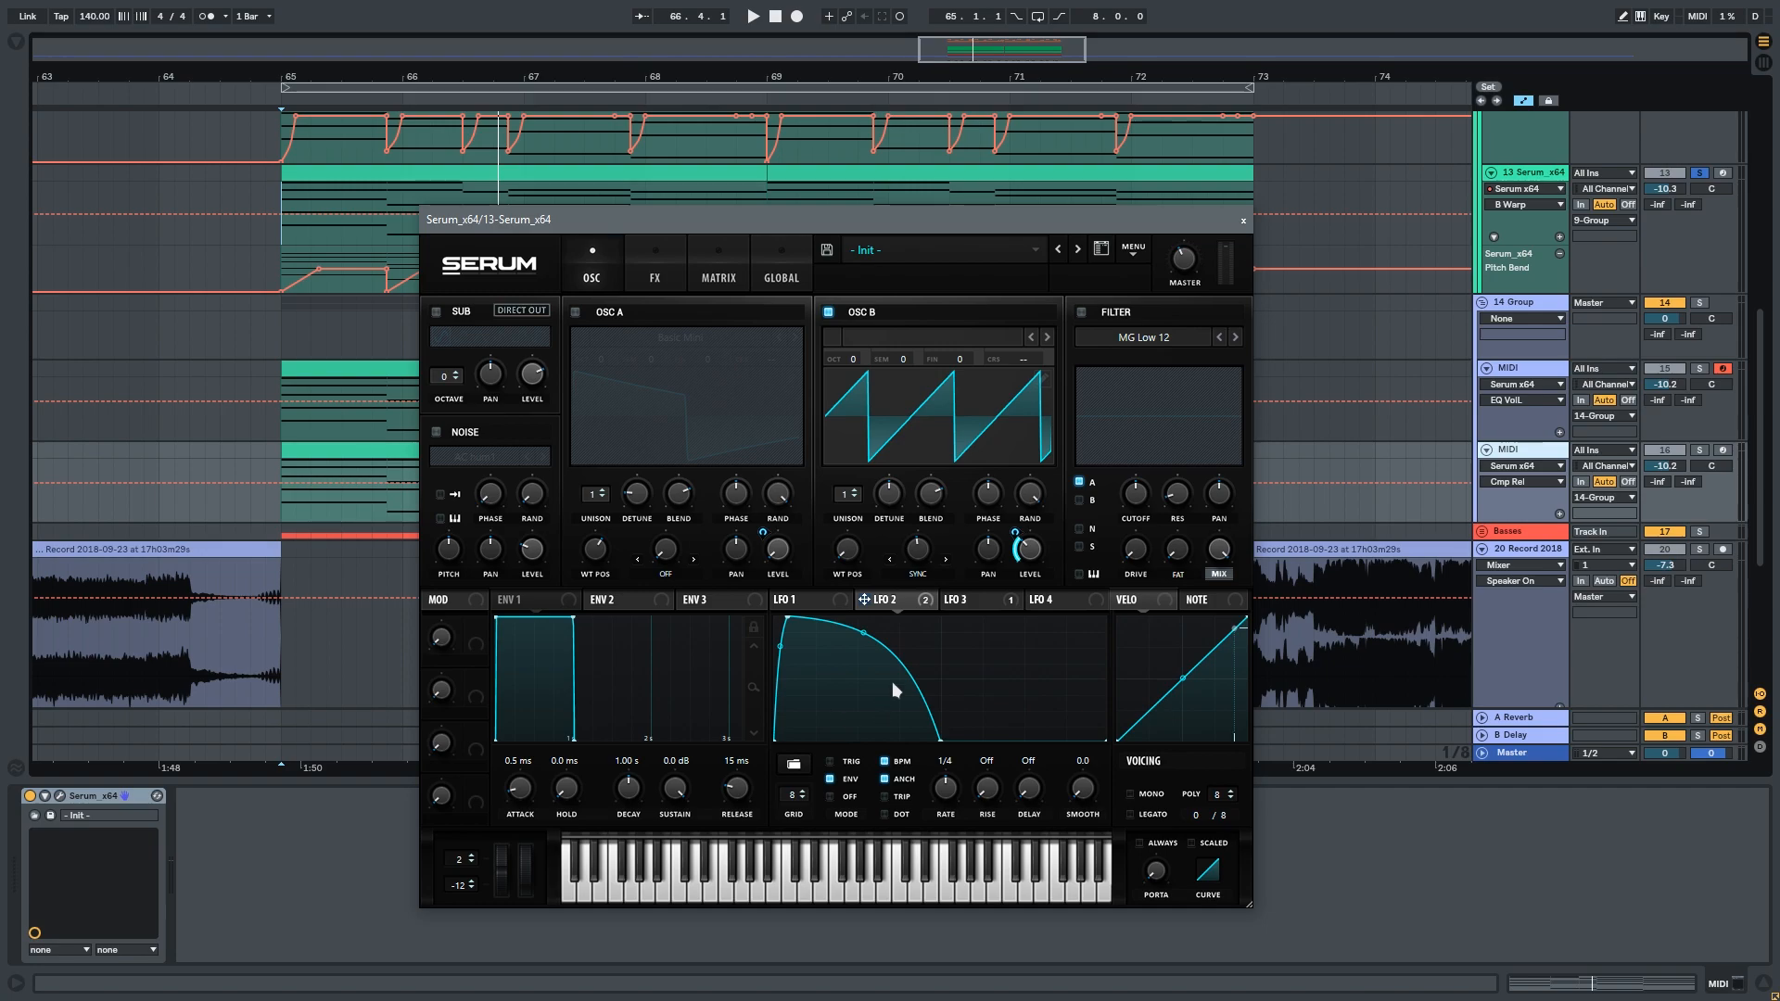
# Examine the LFO 3 shape modulating oscillator B's level in Serum and play the chords from bar 65 to hear it.
pyautogui.click(969, 601)
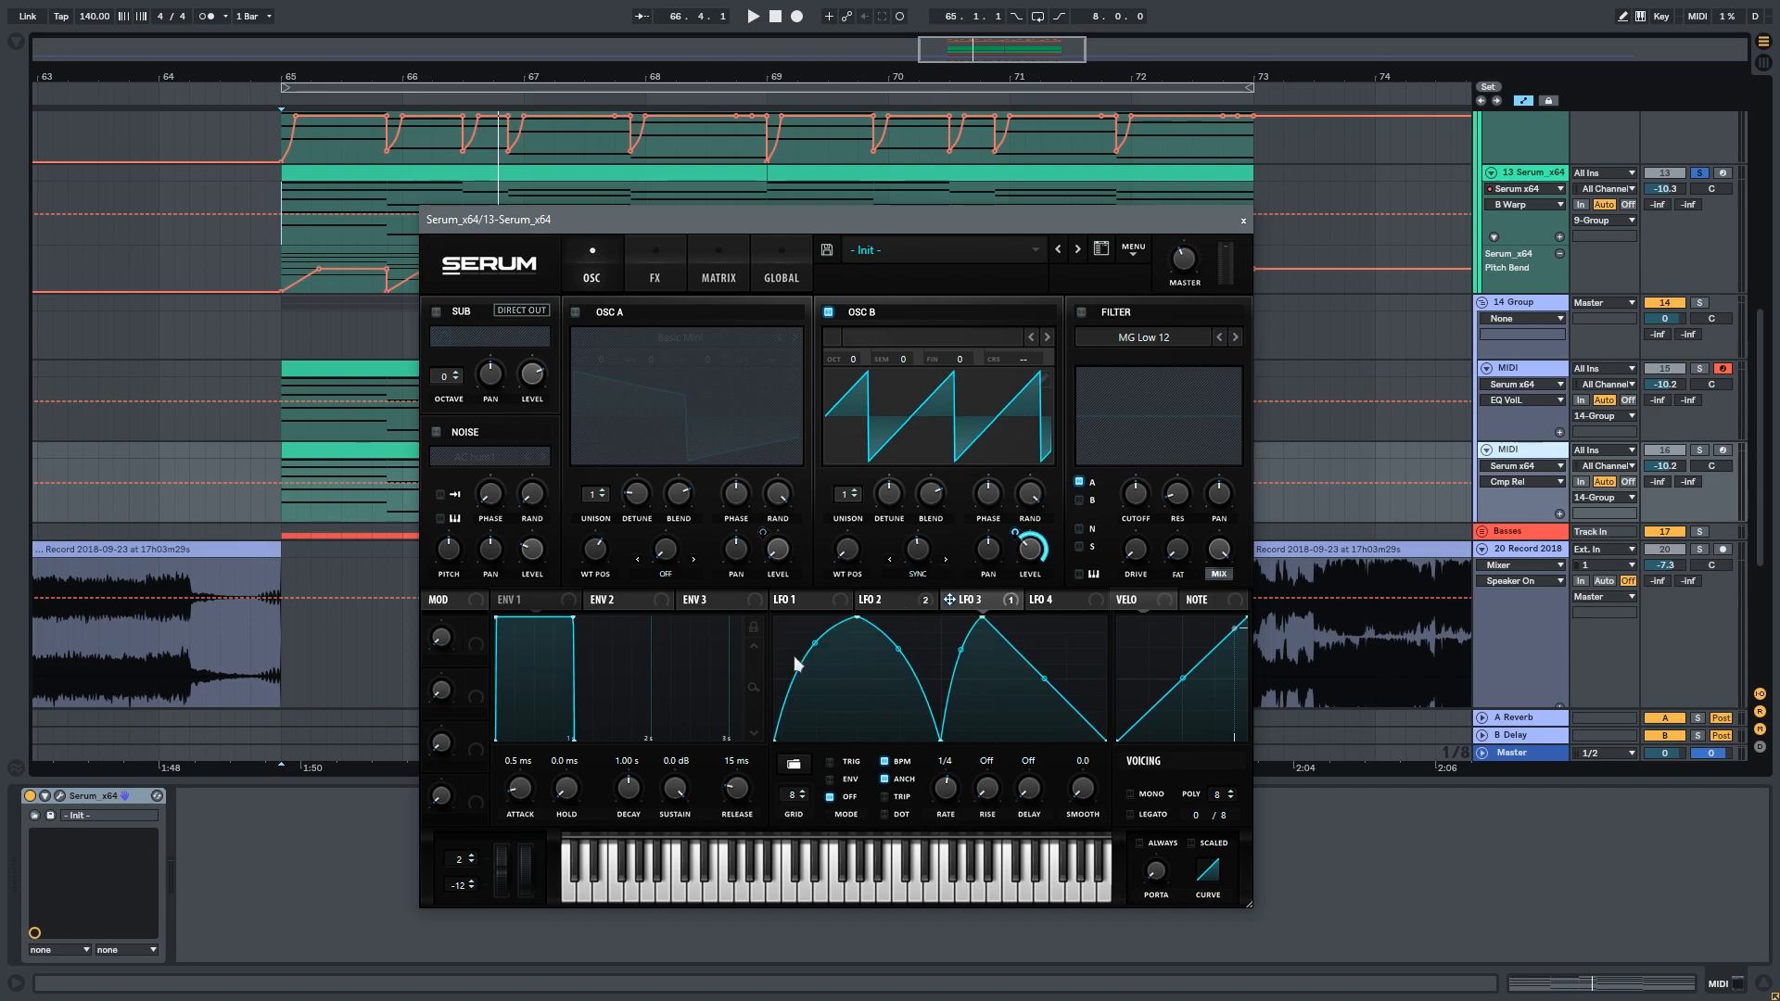
pyautogui.click(1029, 556)
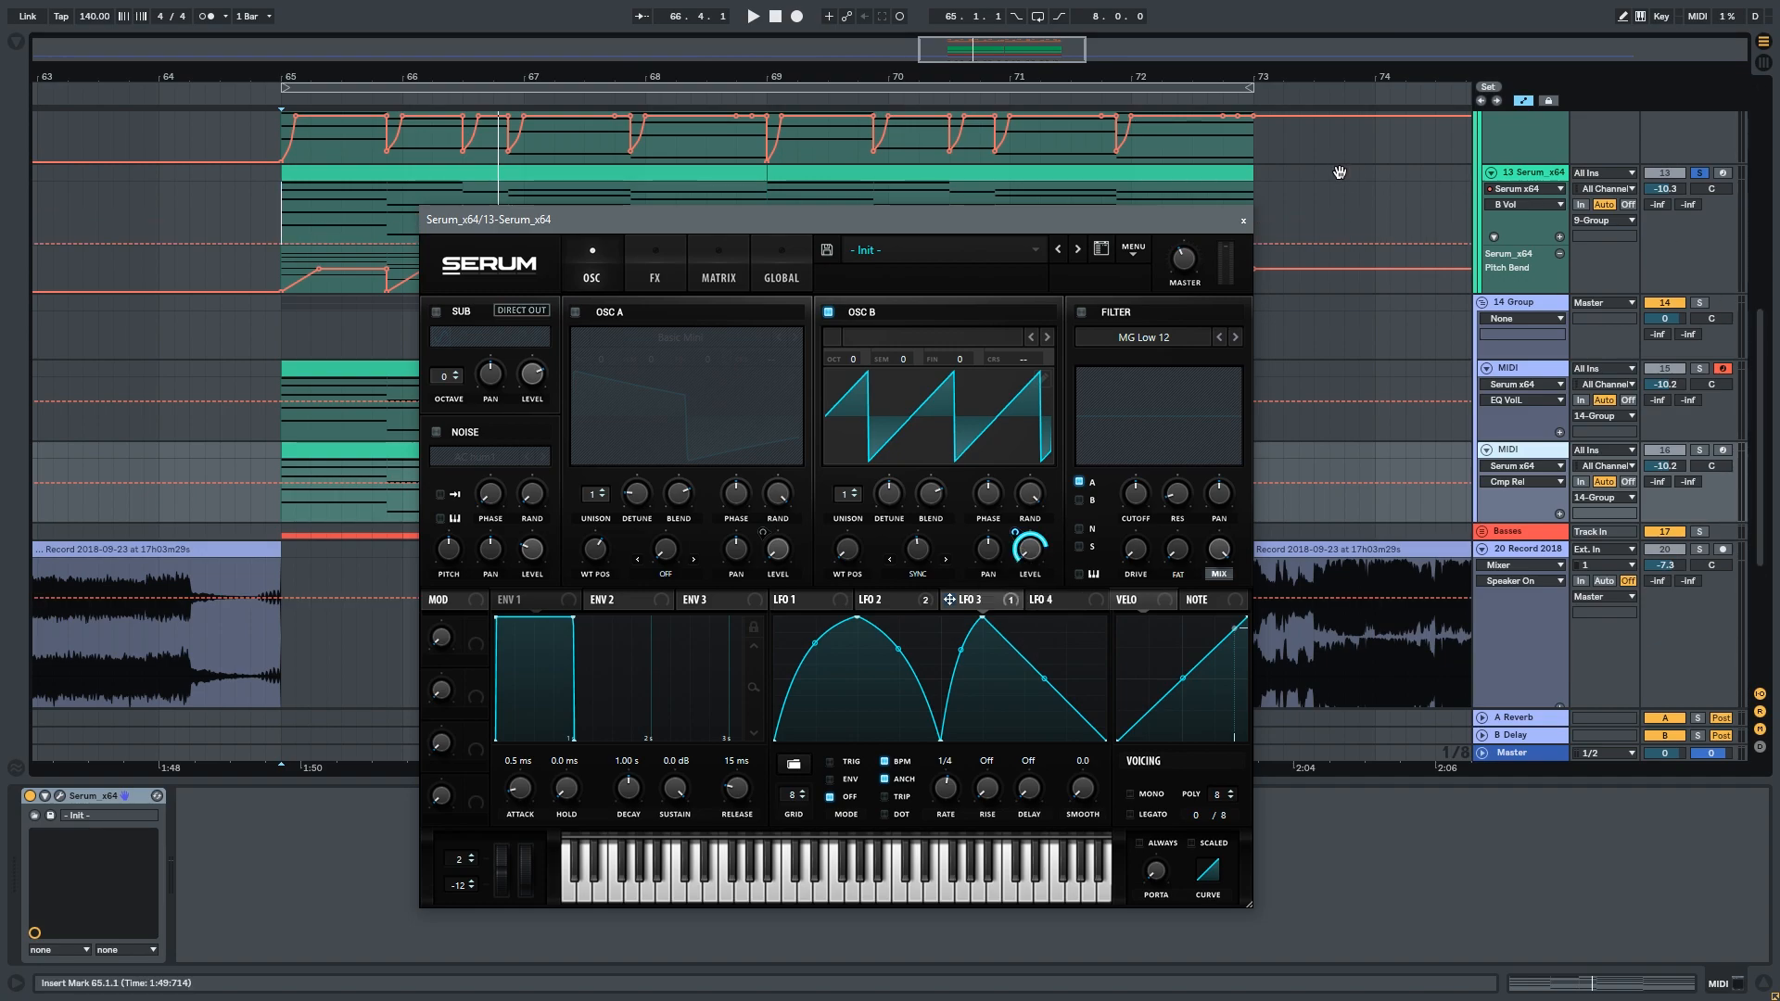
pyautogui.press('space')
pyautogui.moveTo(1029, 550); pyautogui.dragTo(1031, 489)
pyautogui.press('space')
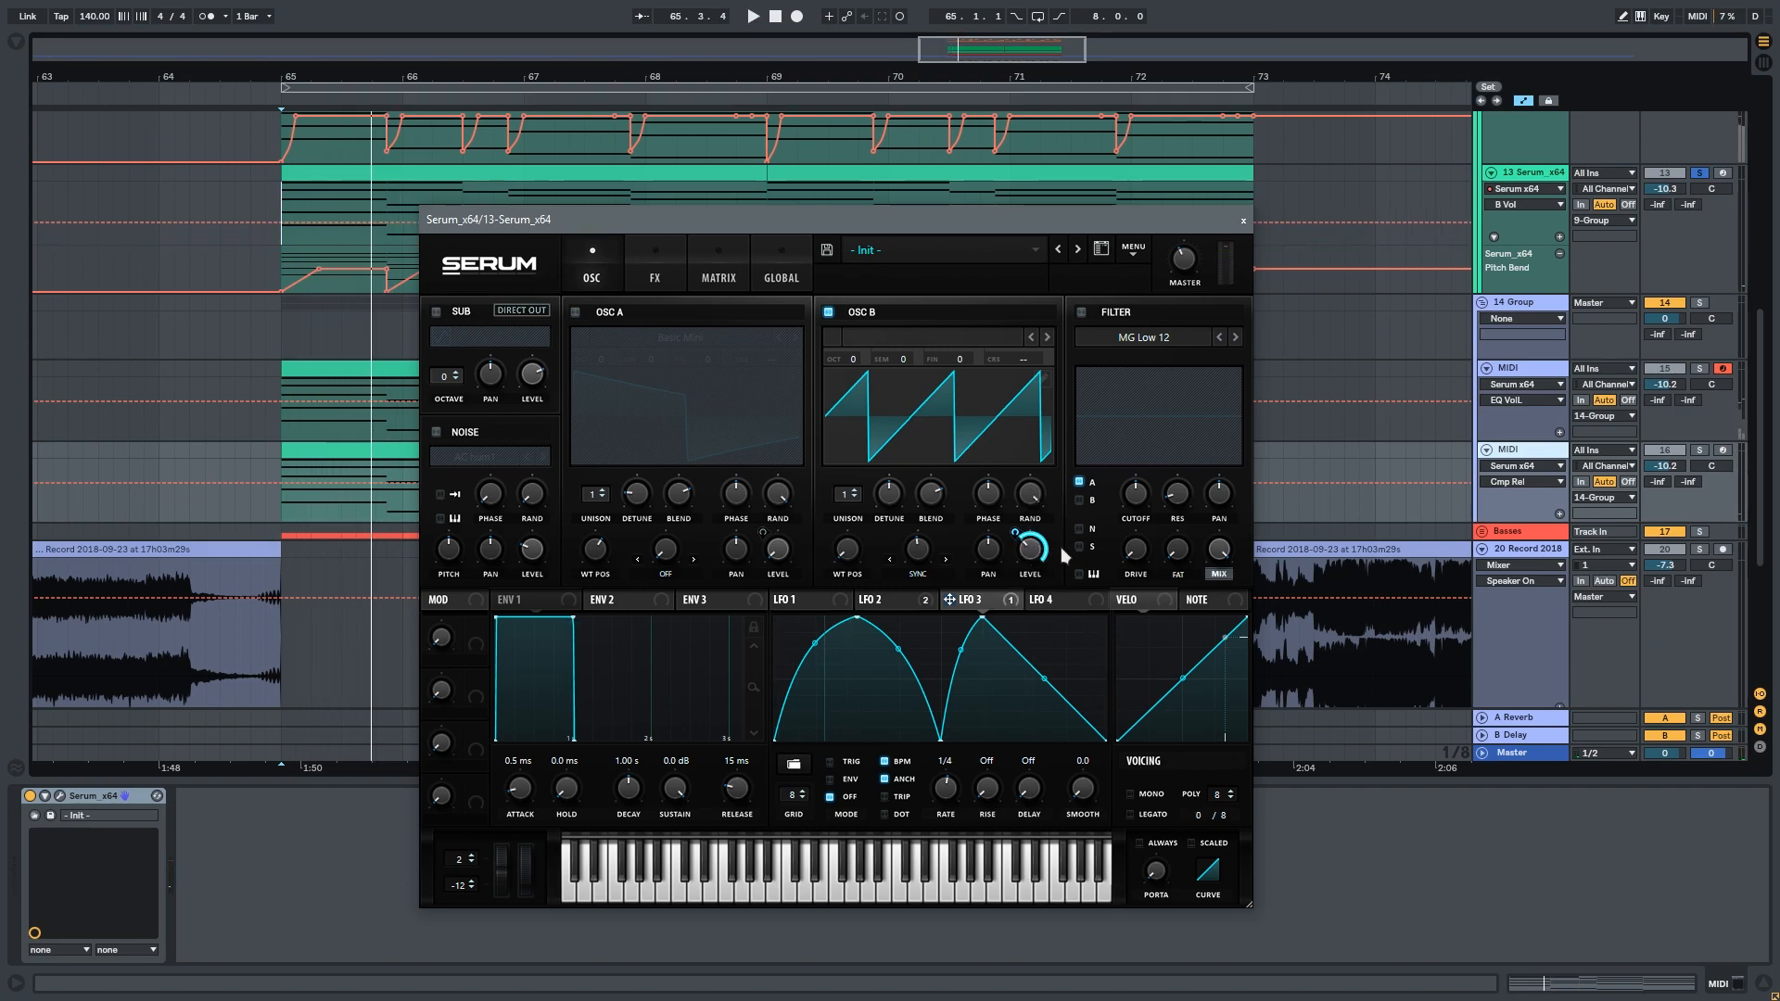
pyautogui.click(646, 266)
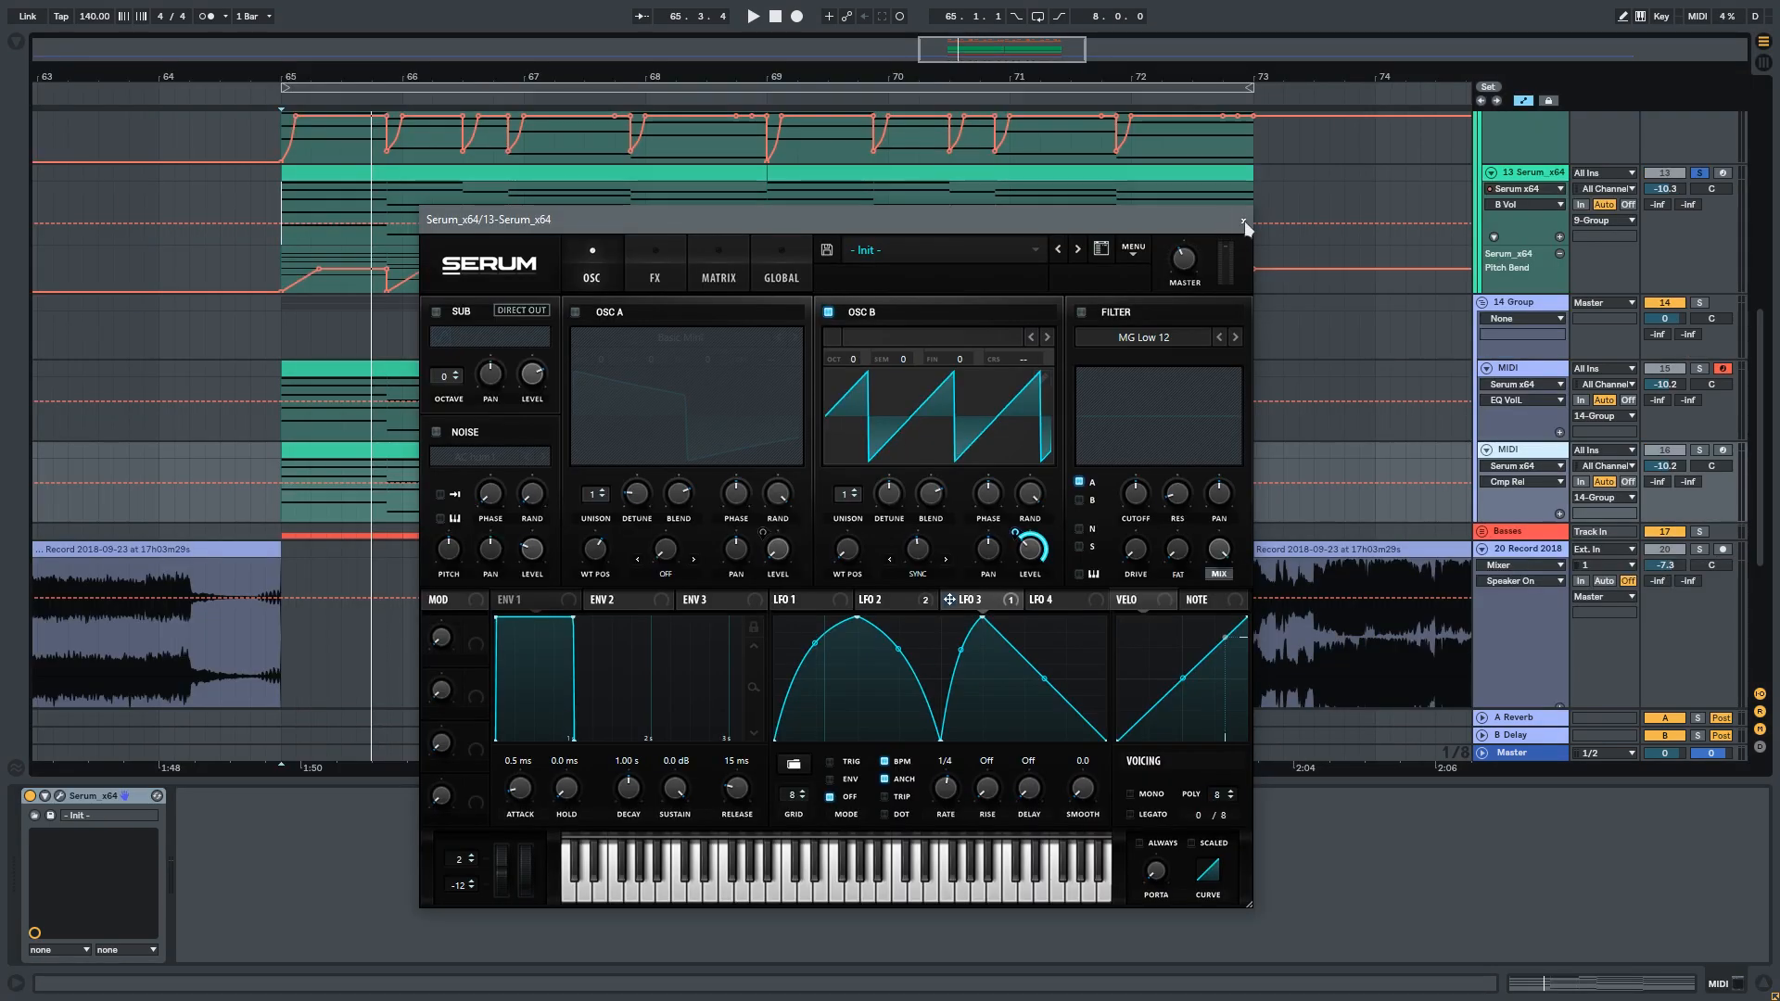
# Close Serum and the device view, and reduce the 20 Record and 21 Record audio tracks to short lanes.
pyautogui.click(1244, 221)
pyautogui.moveTo(1193, 777); pyautogui.dragTo(1191, 964)
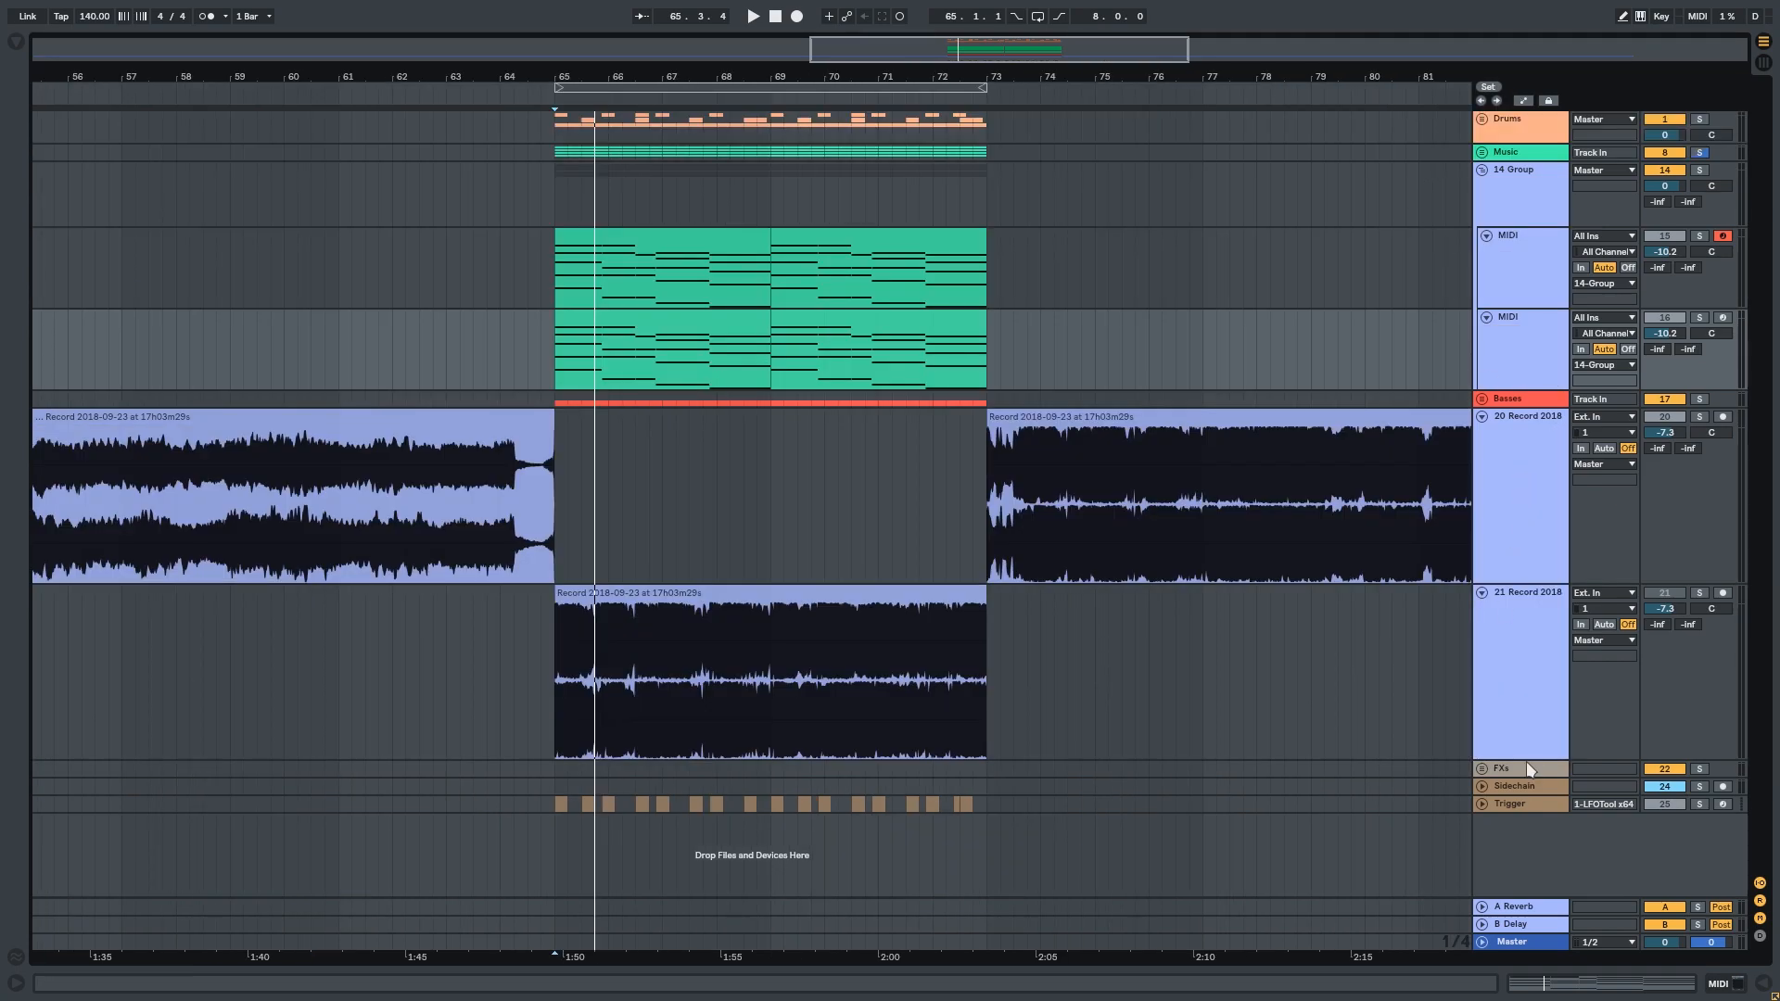
pyautogui.moveTo(1524, 759); pyautogui.dragTo(1518, 632)
pyautogui.moveTo(1515, 583); pyautogui.dragTo(1511, 458)
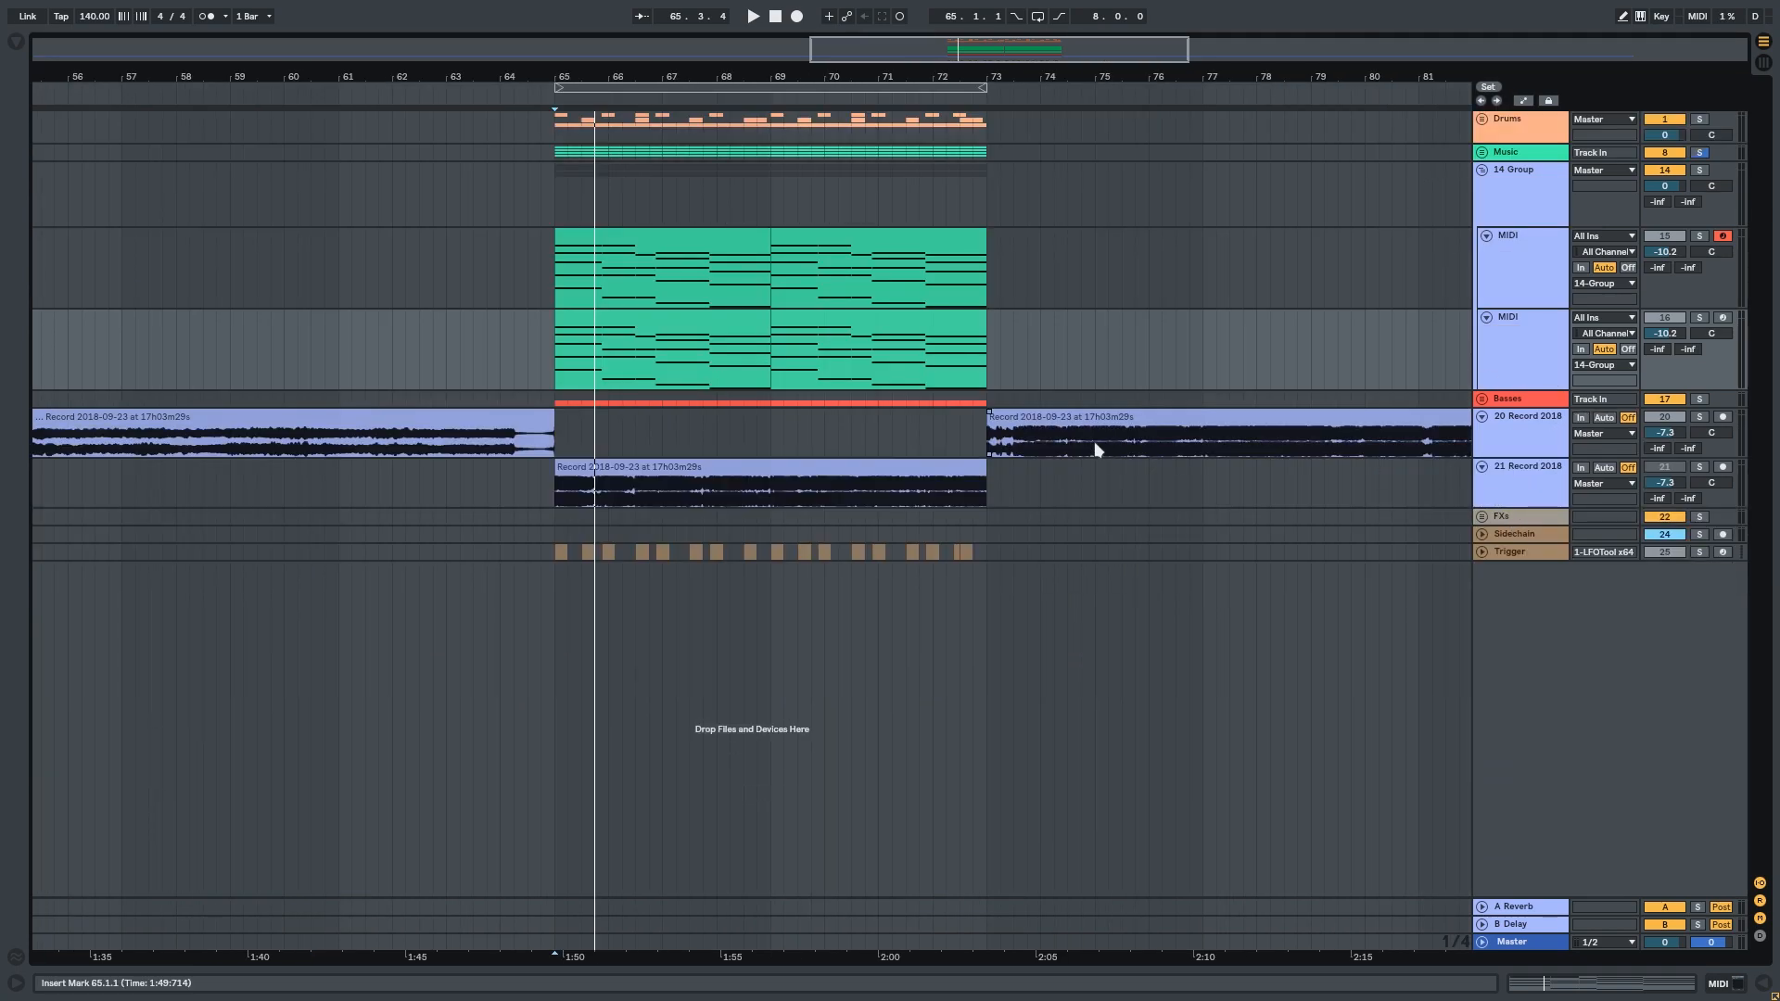